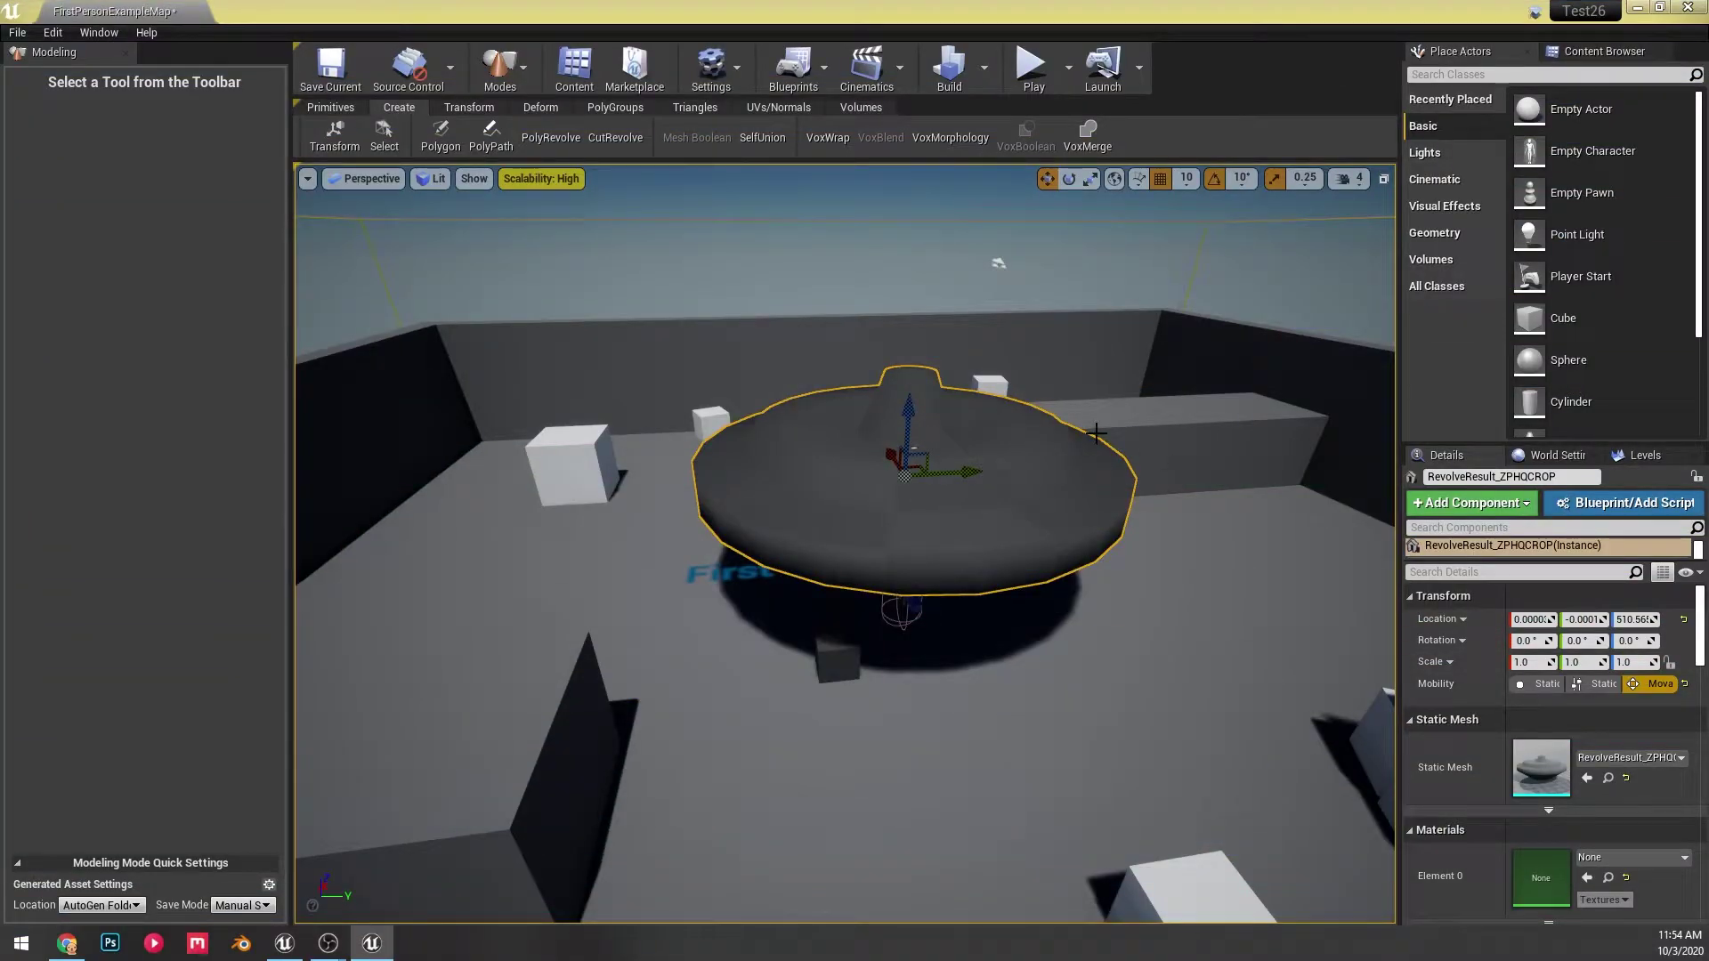
{"action": "right_click_drag", "start_coordinate": [989, 450], "coordinate": [1059, 456]}
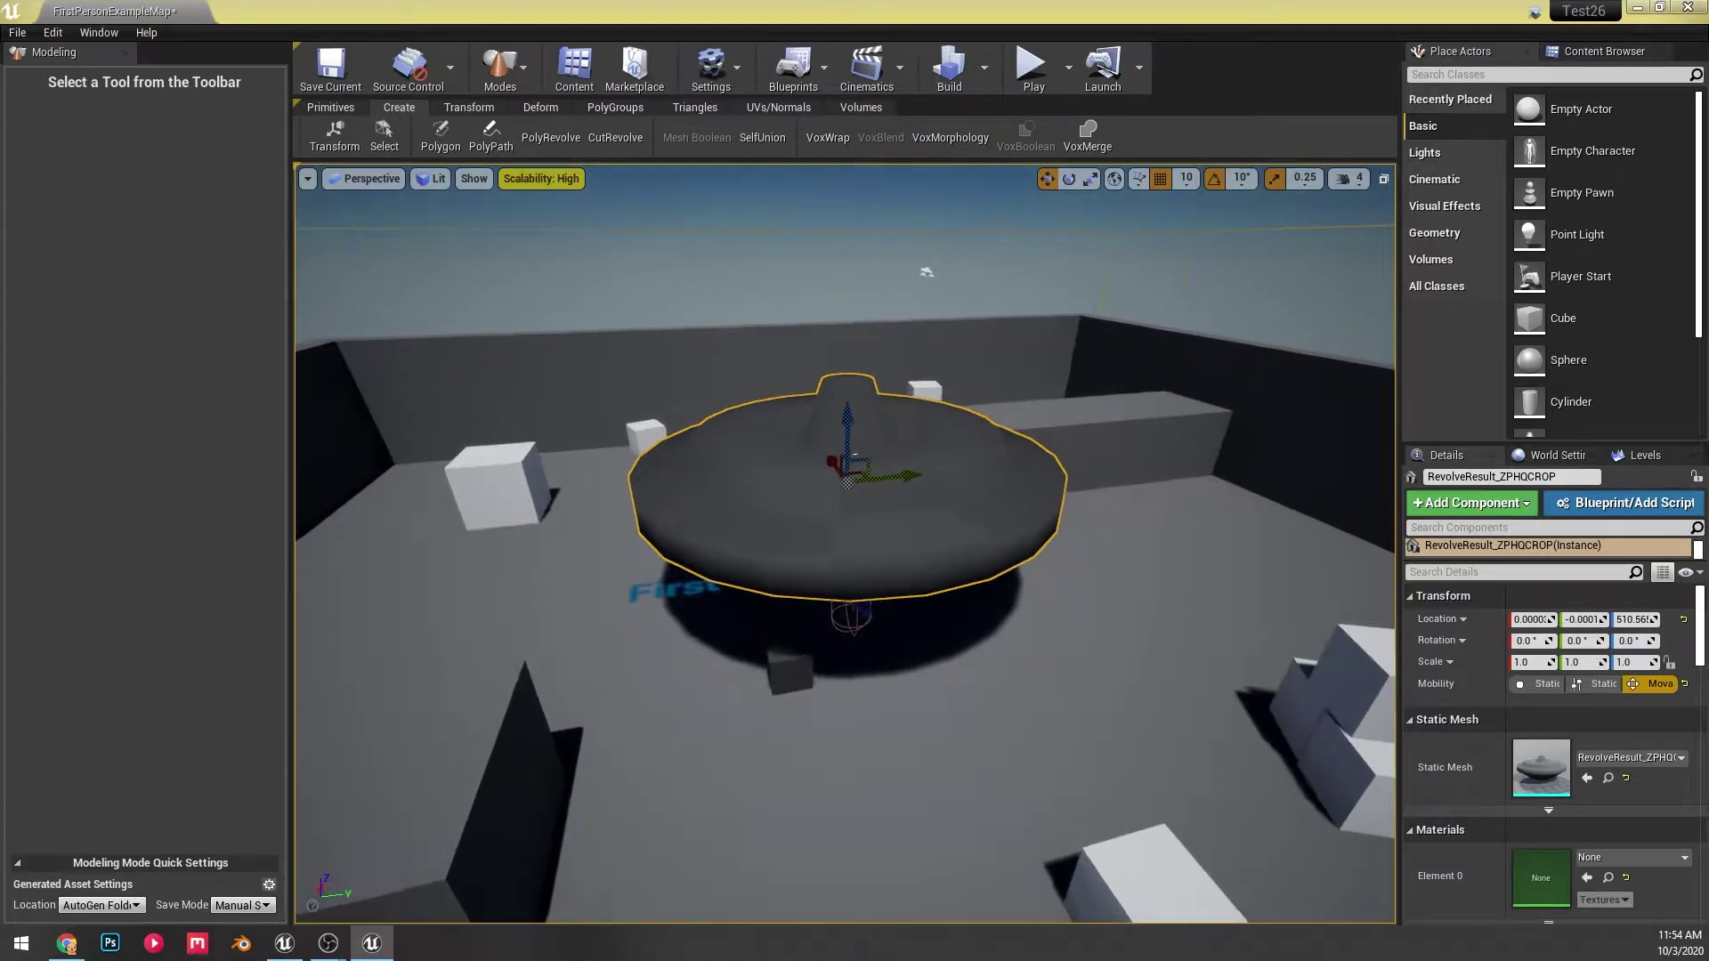
{"action": "scroll", "coordinate": [1015, 504], "scroll_direction": "up", "scroll_amount": 2}
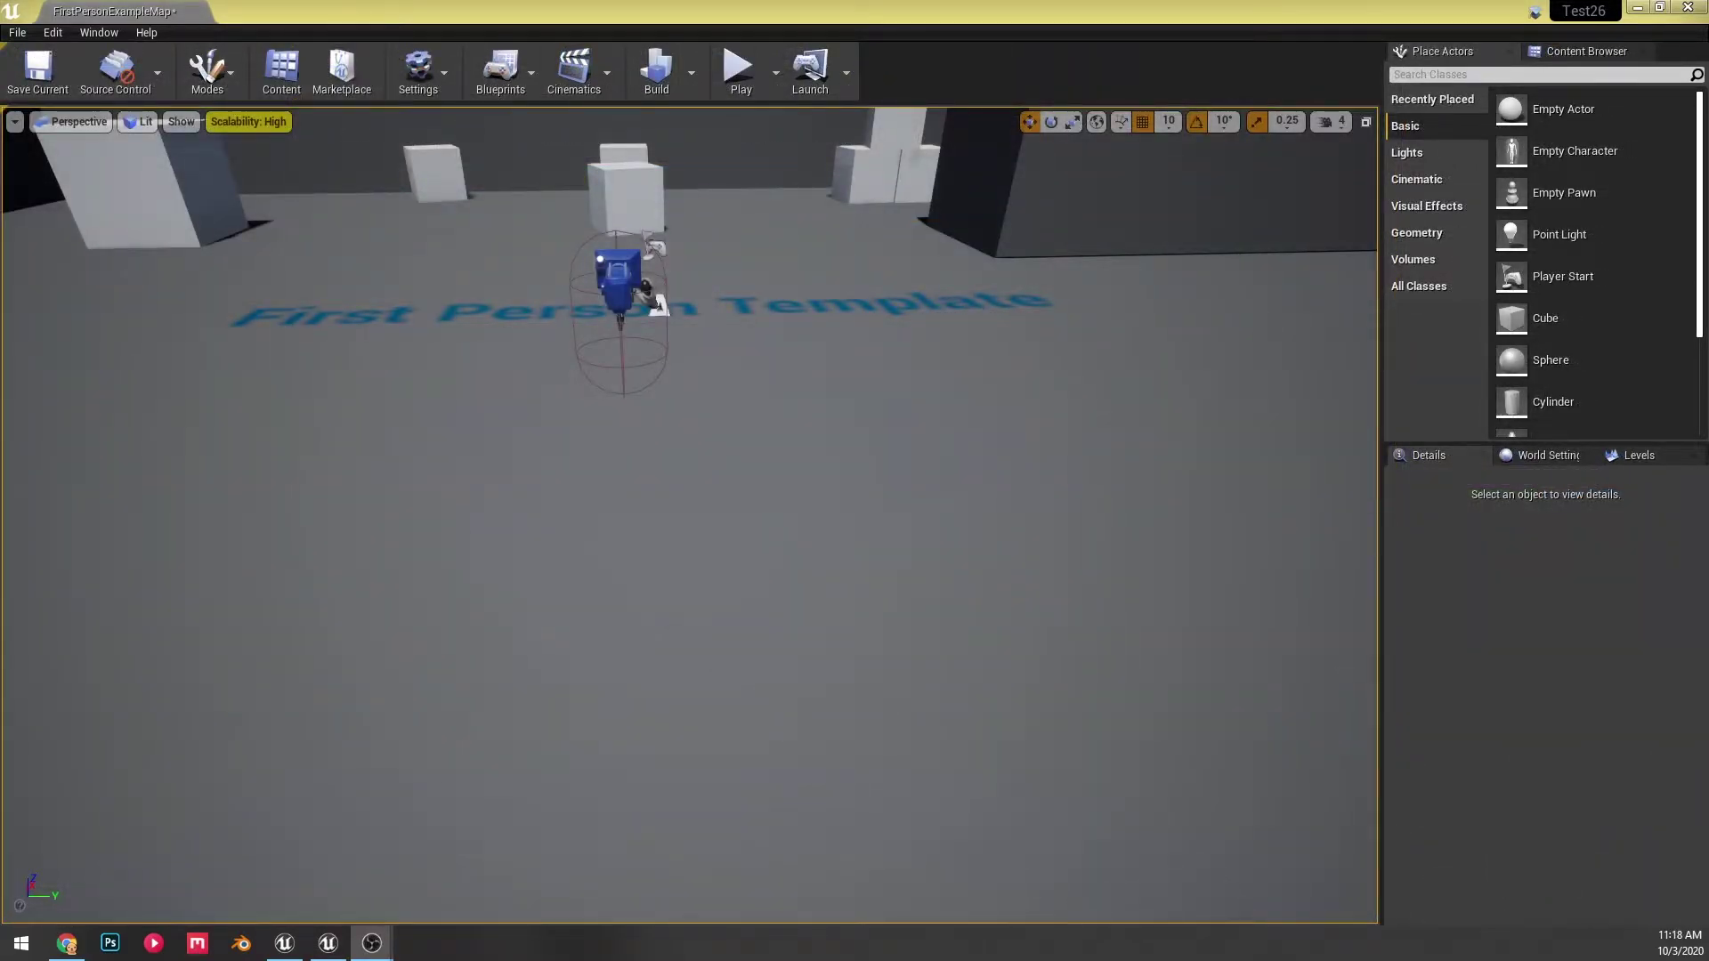
- Open the editor's plugin list and search it for "model"
{"action": "left_click", "coordinate": [95, 33]}
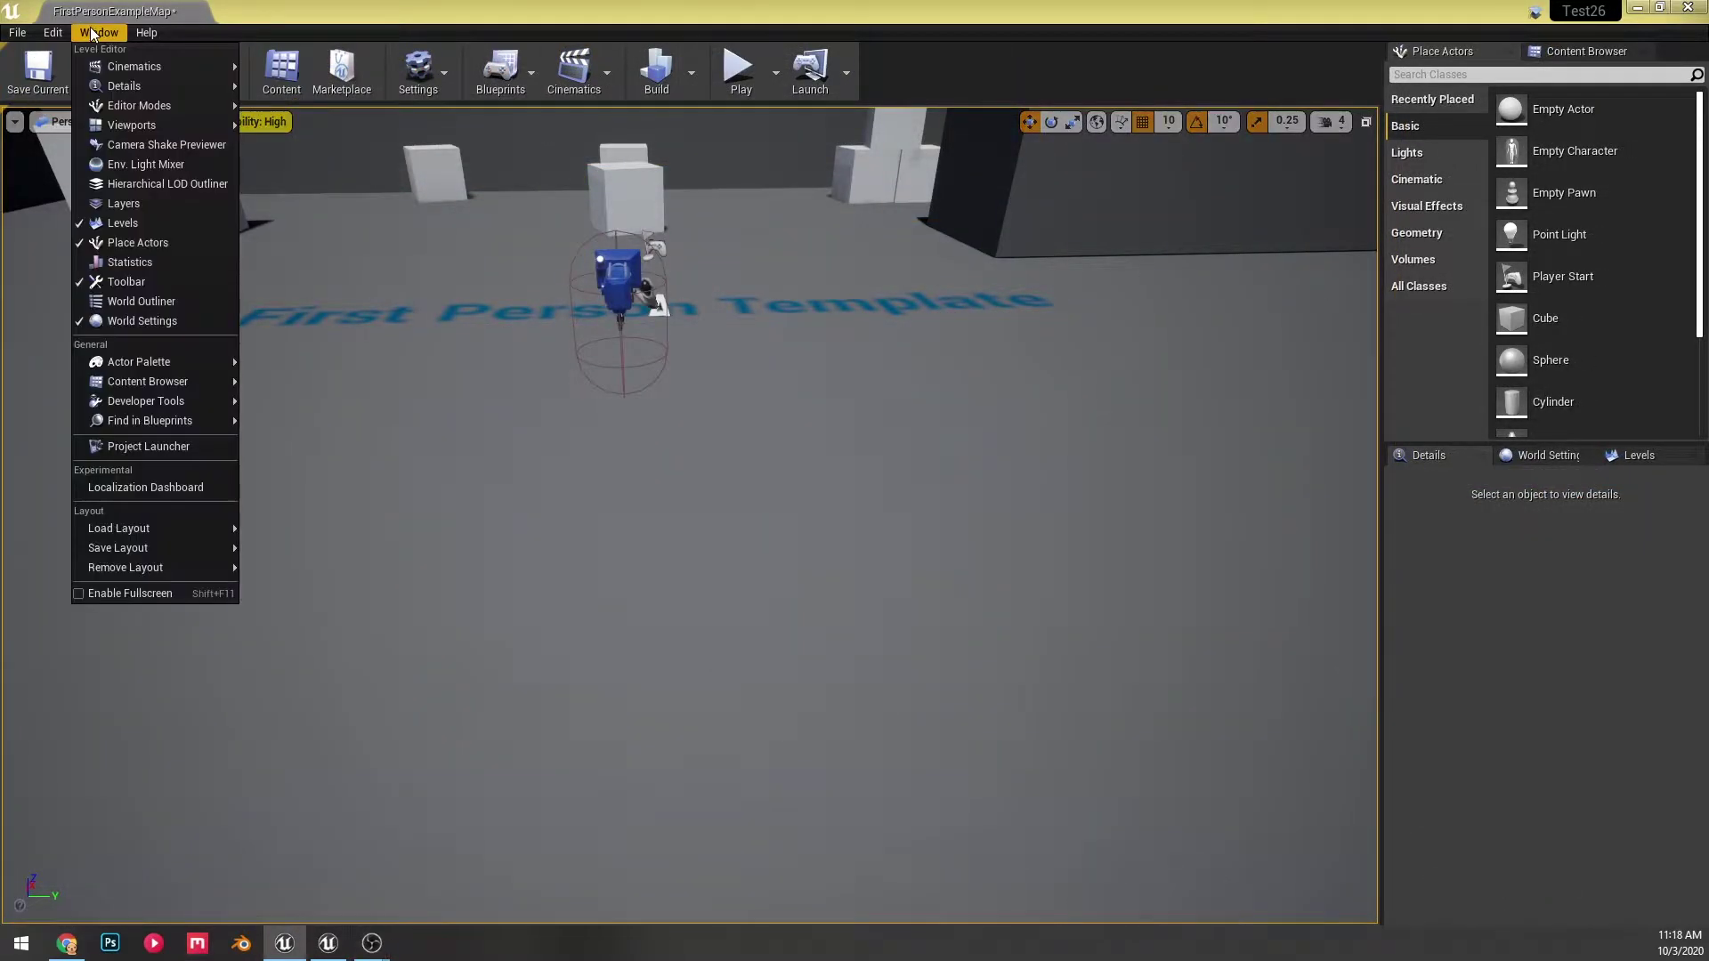
{"action": "mouse_move", "coordinate": [52, 32]}
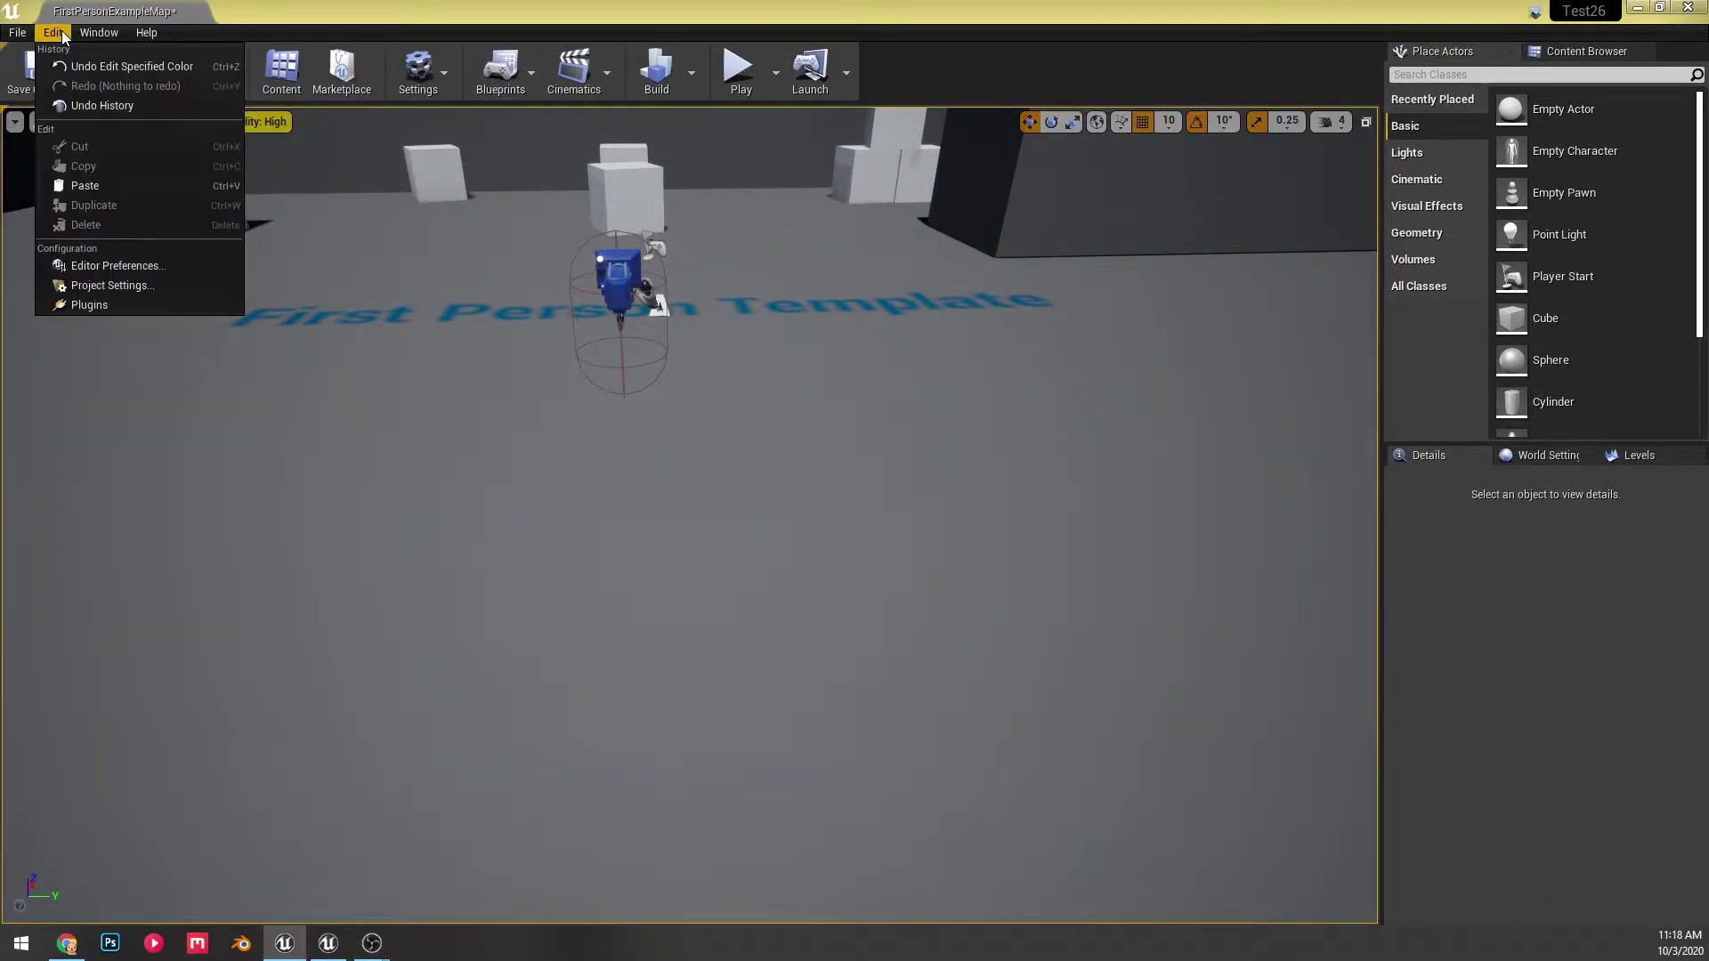
{"action": "left_click", "coordinate": [89, 306]}
{"action": "left_click", "coordinate": [928, 250]}
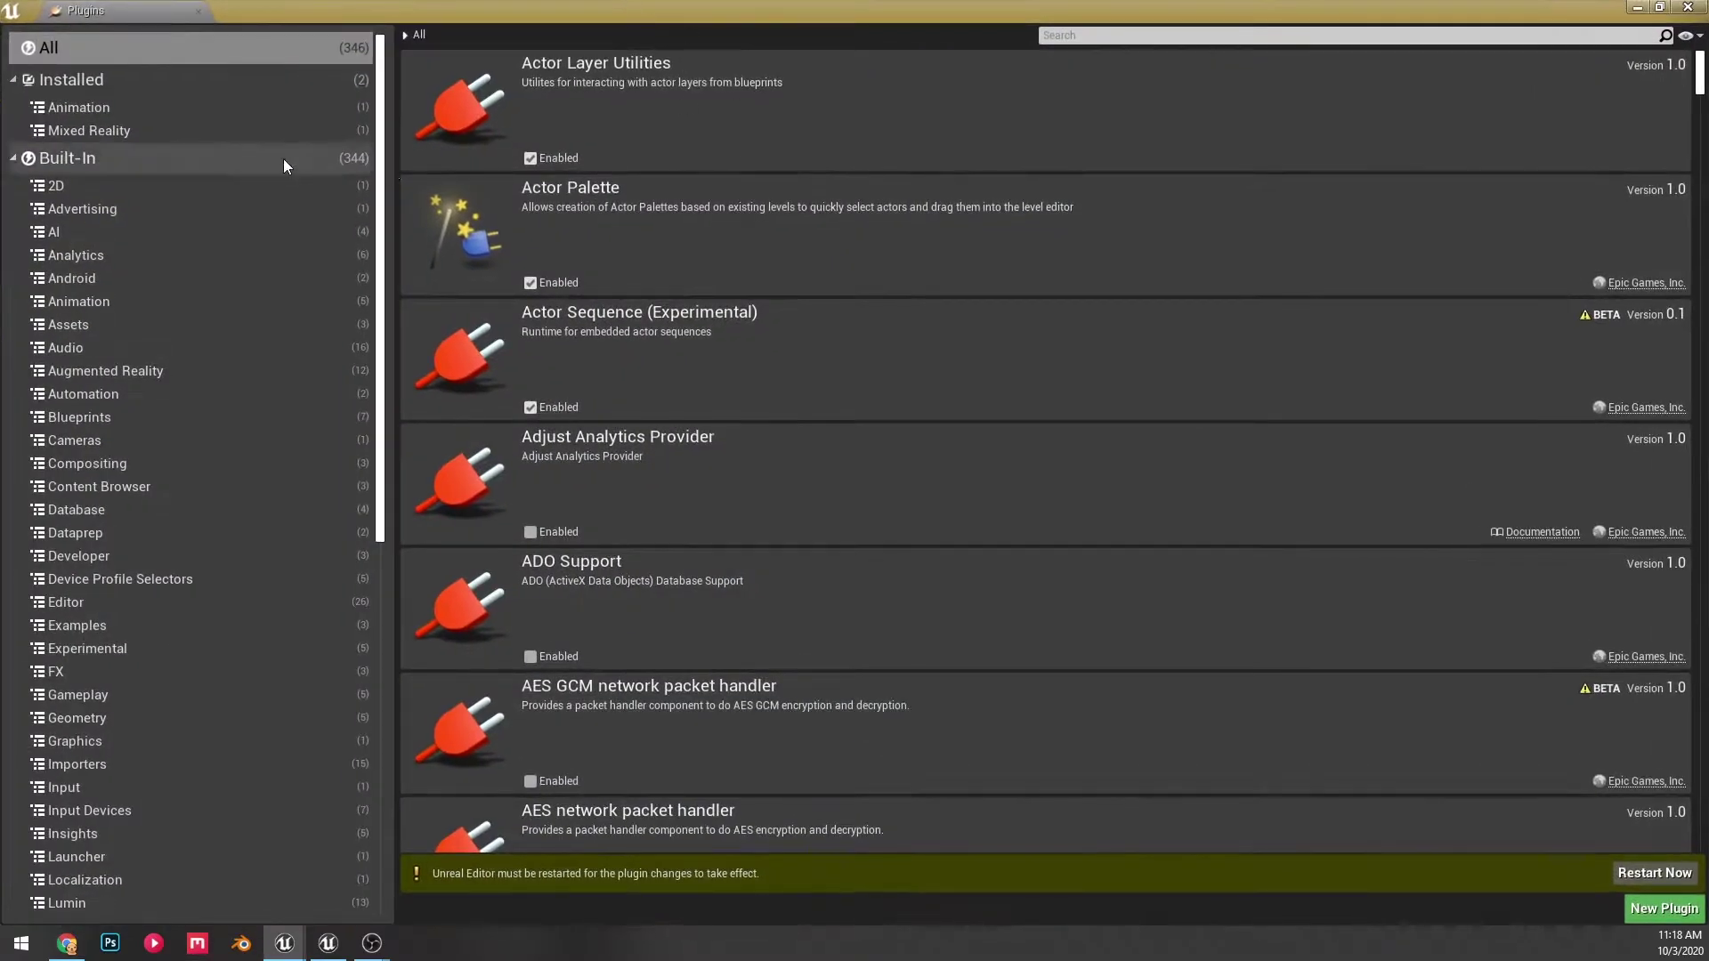
{"action": "type", "text": "model"}
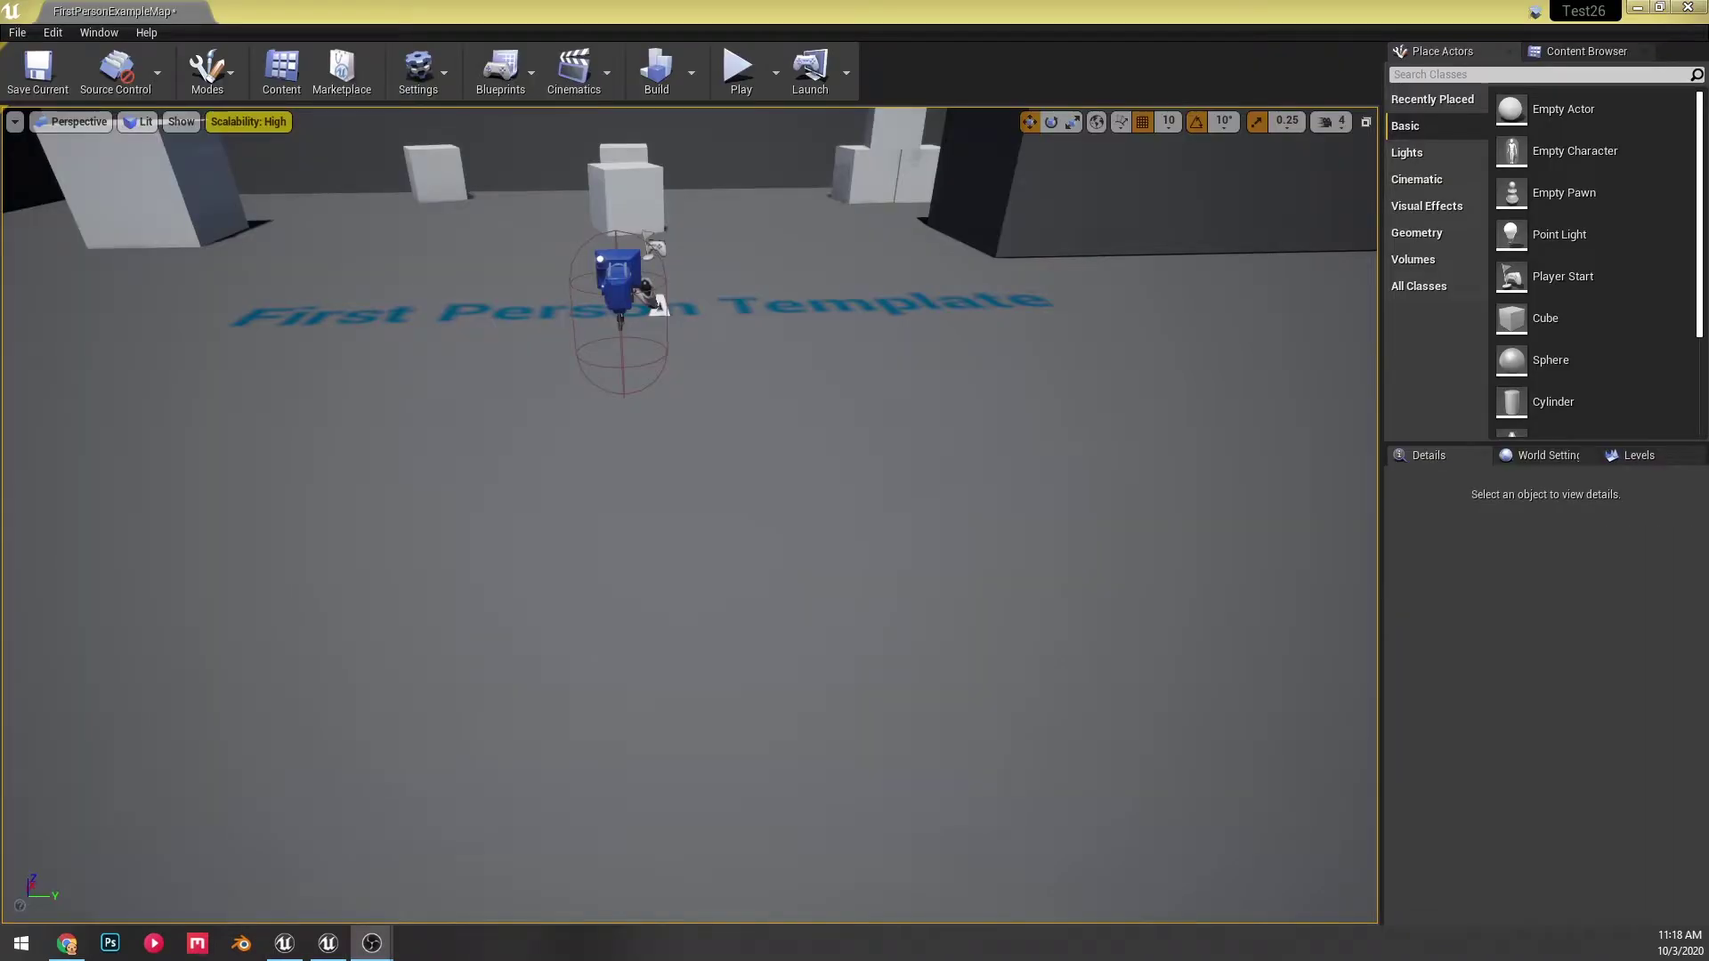
- Switch the editor to Modeling mode and stack three Box primitives on top of one another on the floor
{"action": "left_click", "coordinate": [233, 73]}
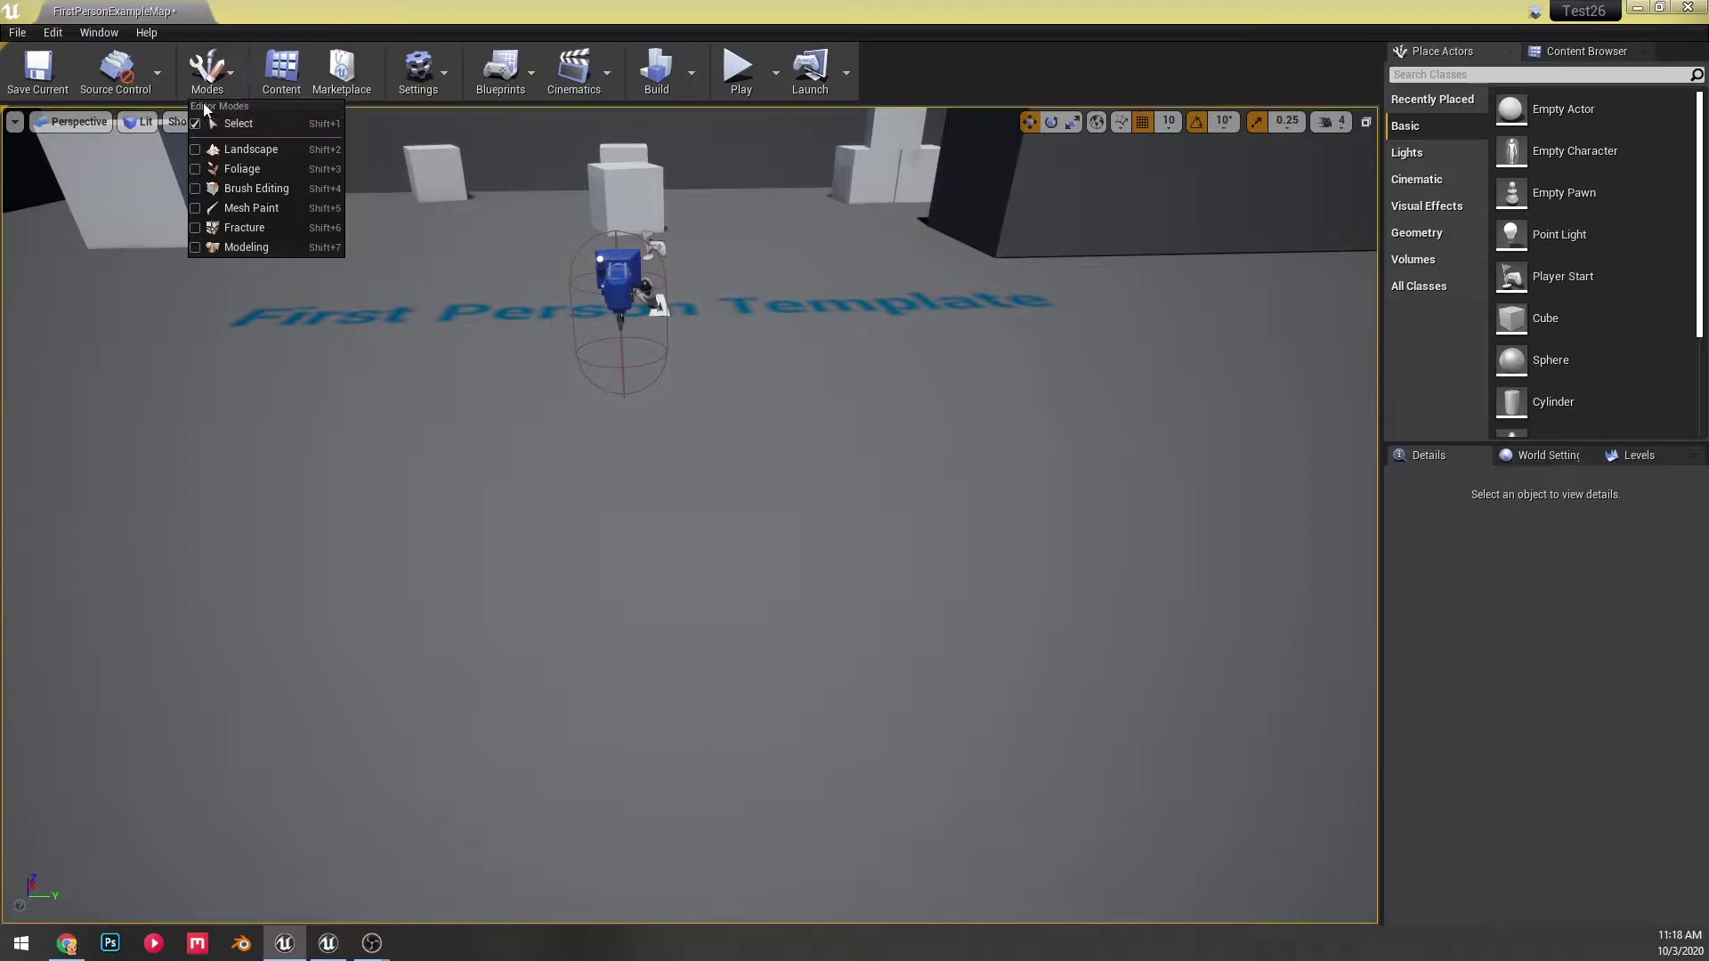
{"action": "left_click", "coordinate": [243, 246]}
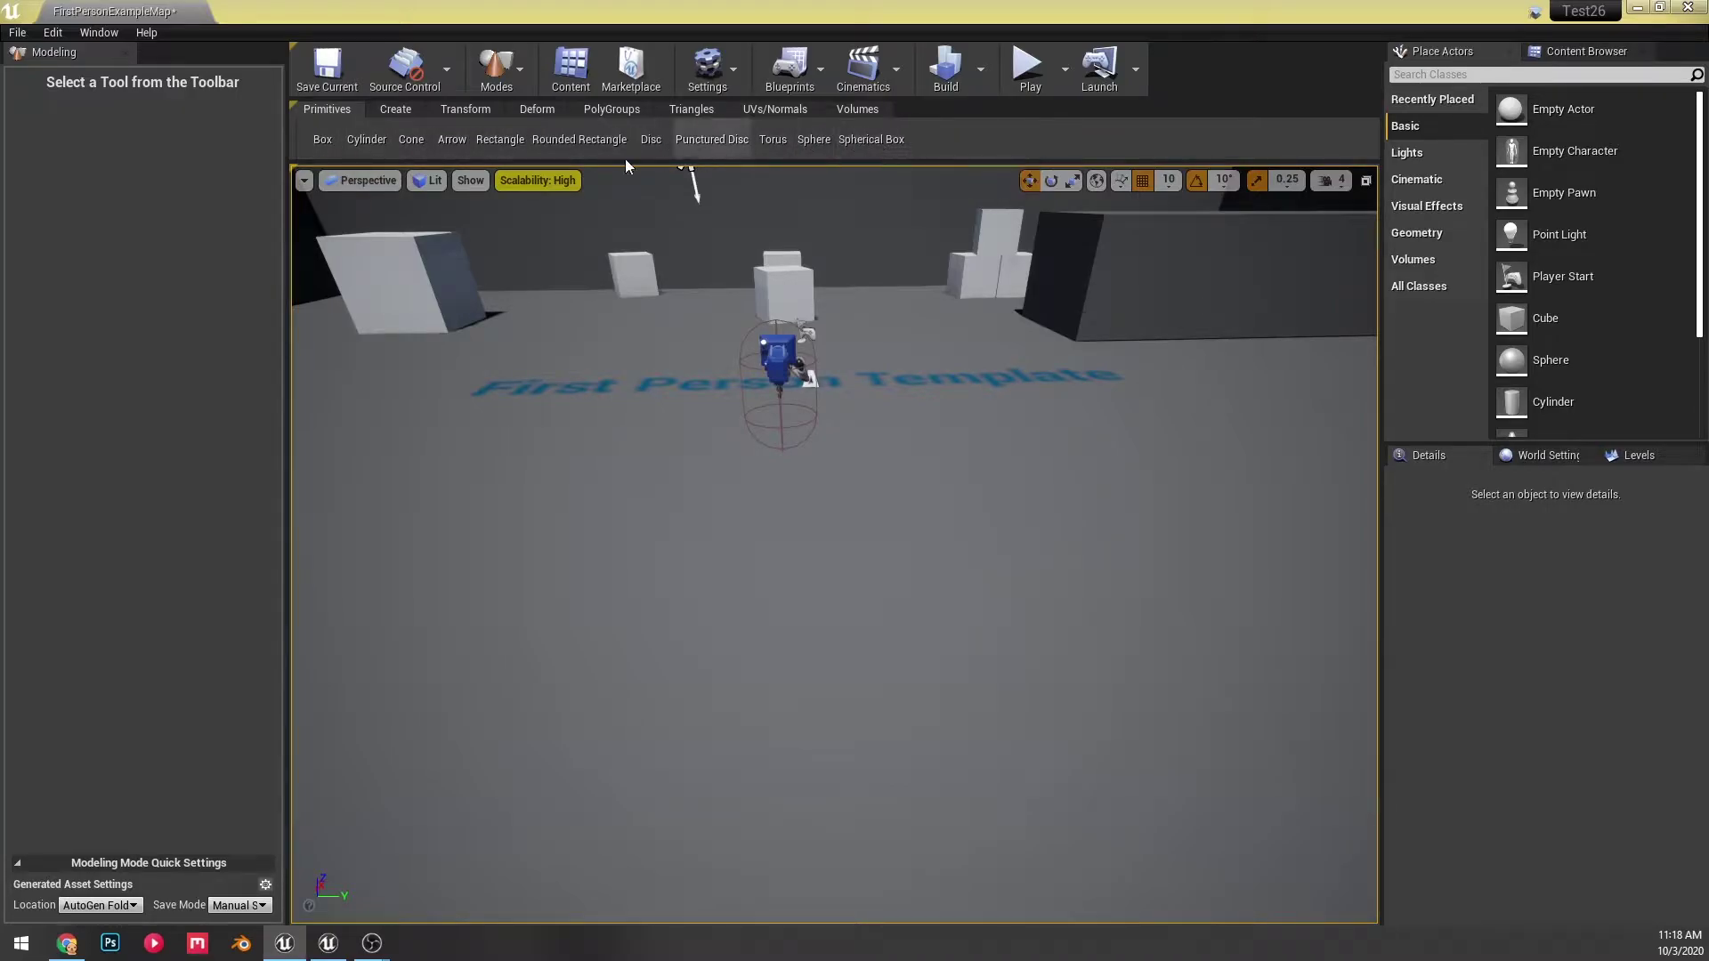
{"action": "left_click", "coordinate": [322, 140]}
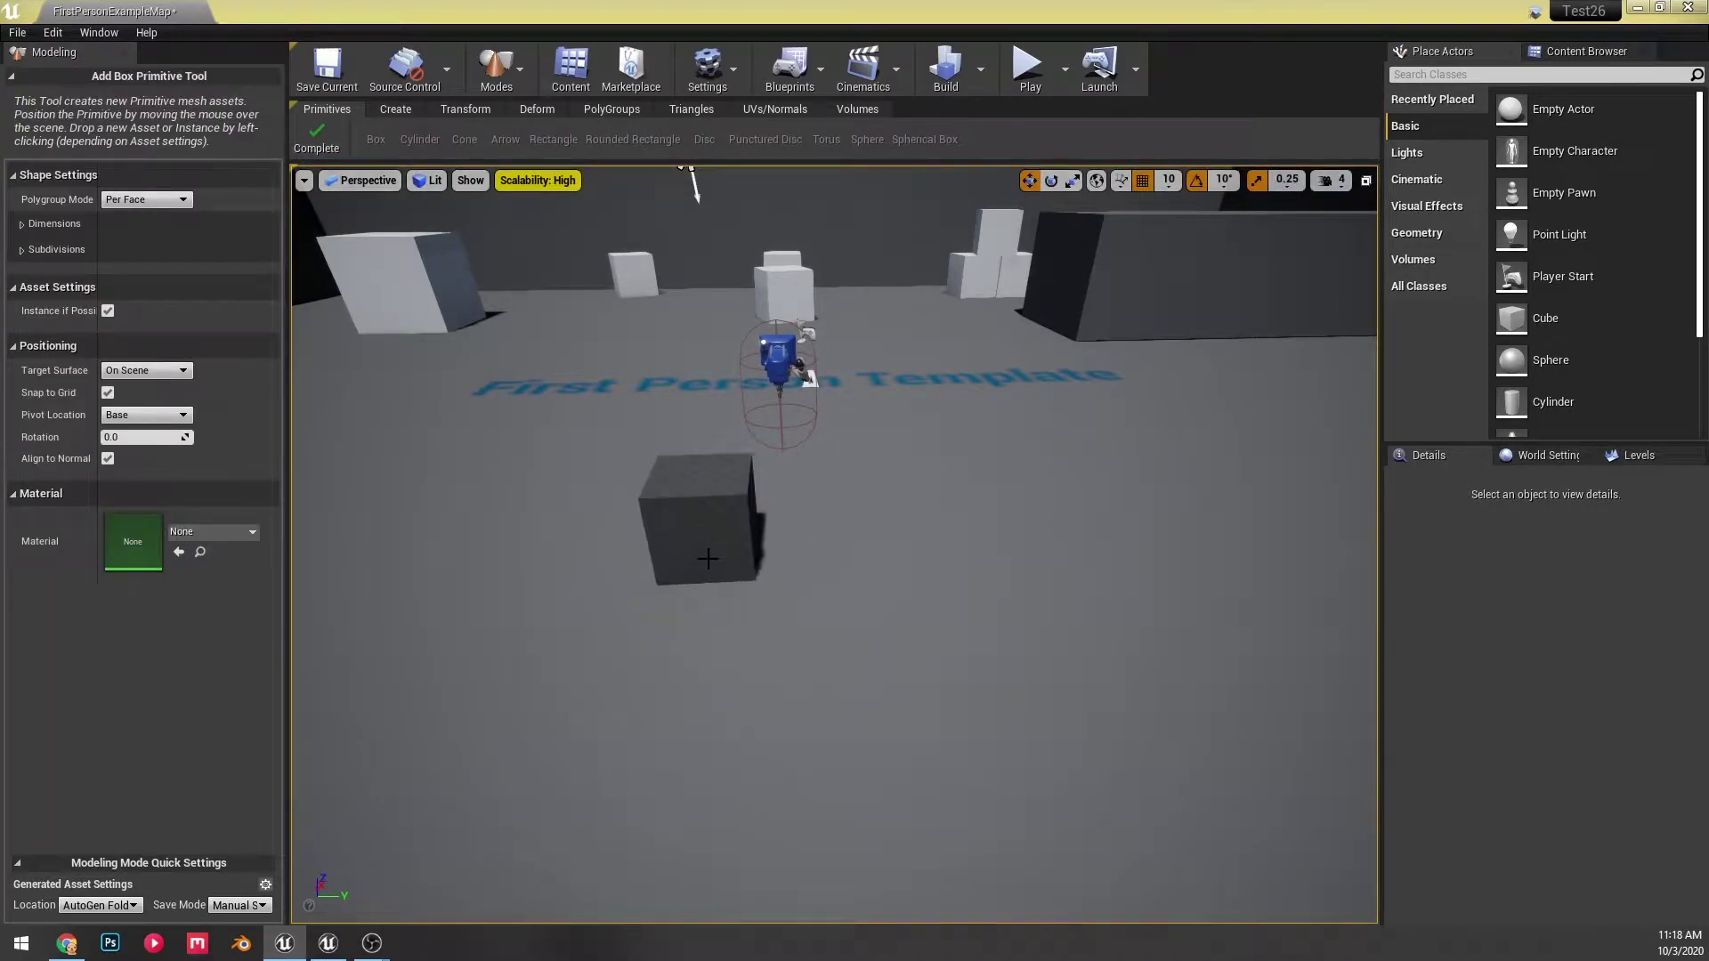
{"action": "left_click", "coordinate": [706, 481]}
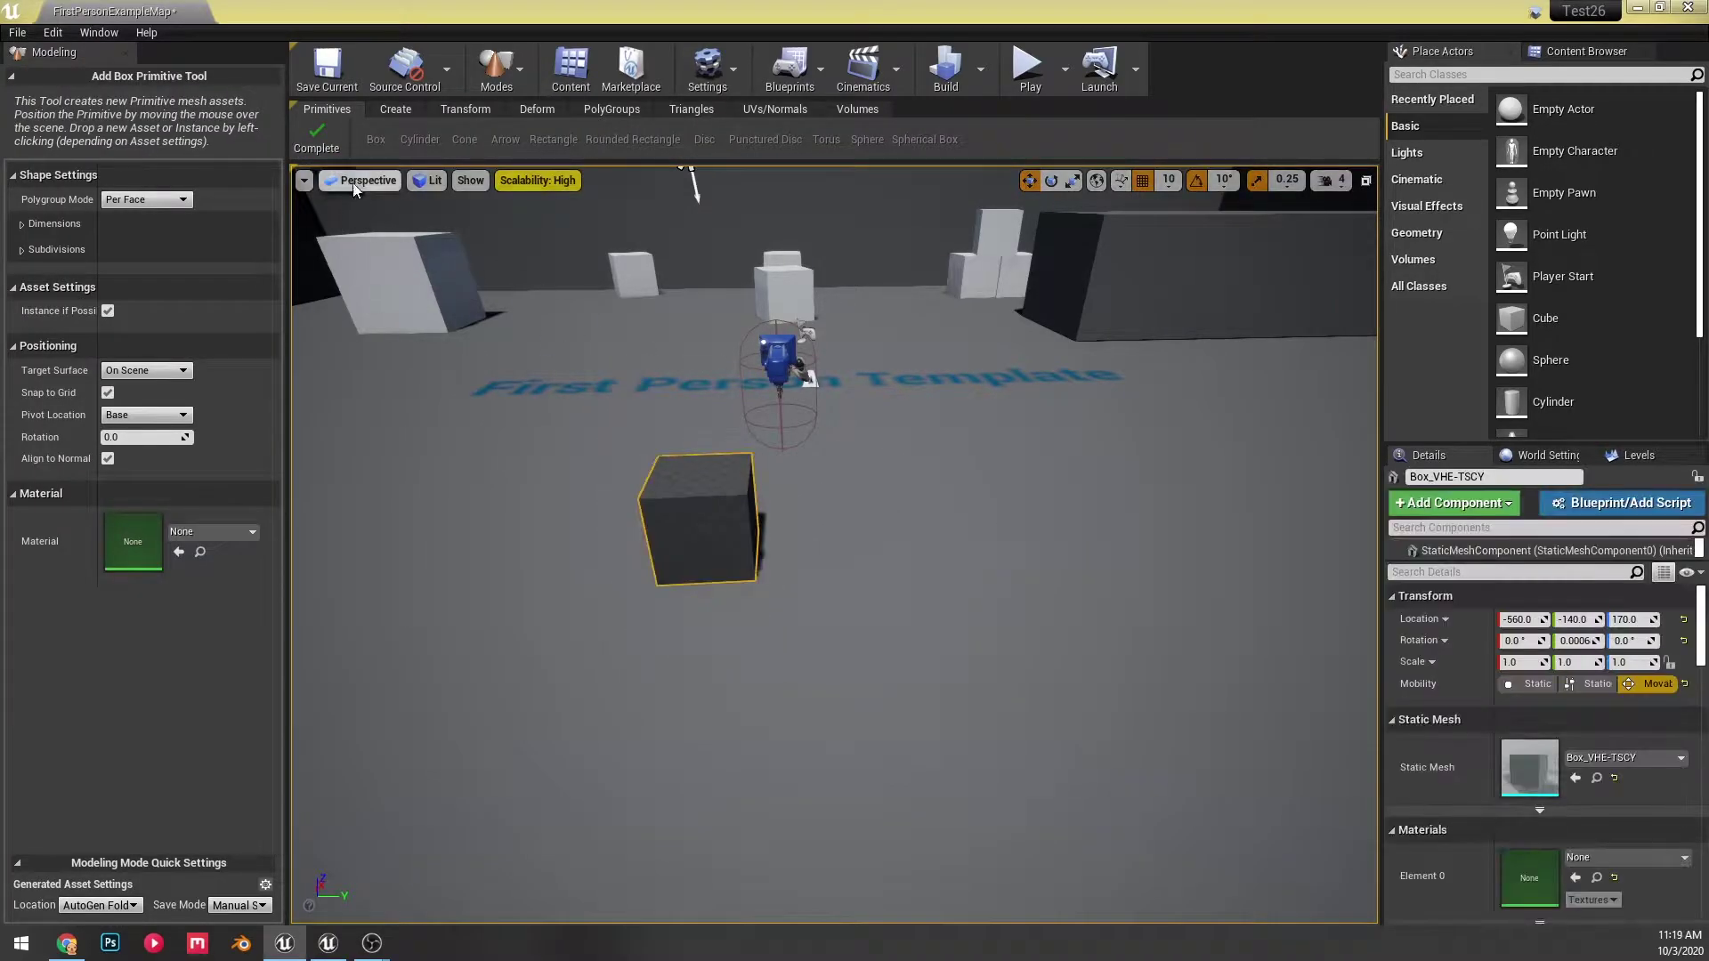
{"action": "left_click", "coordinate": [694, 474]}
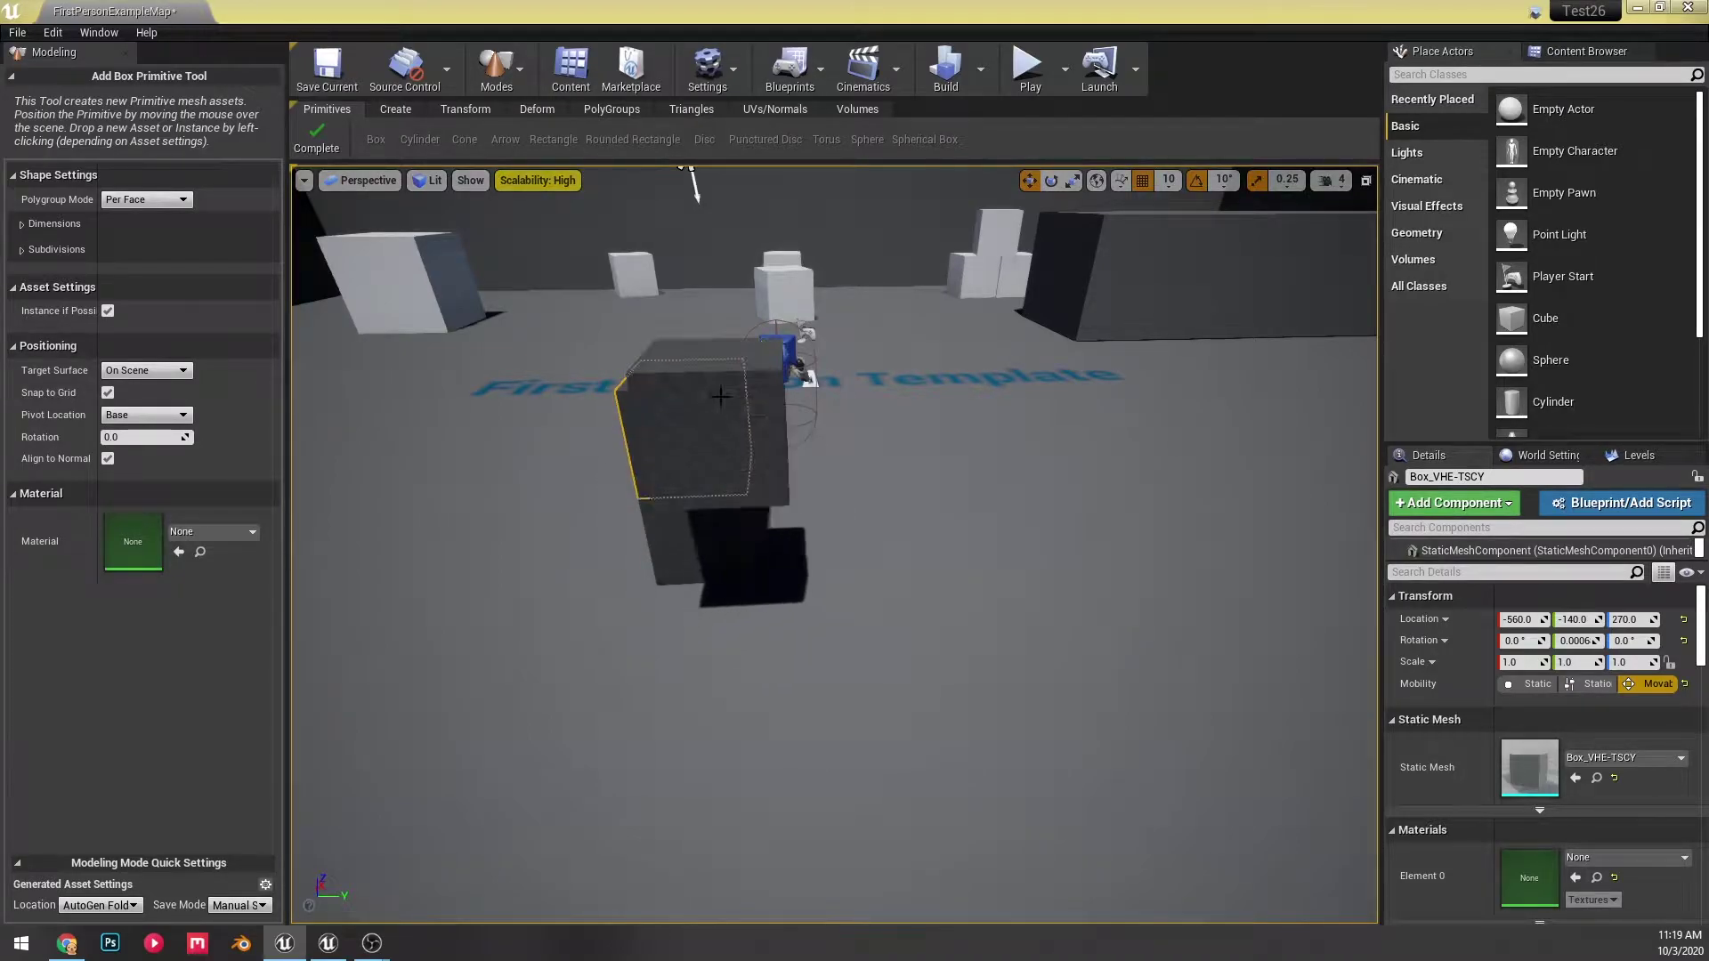
{"action": "left_click", "coordinate": [678, 375]}
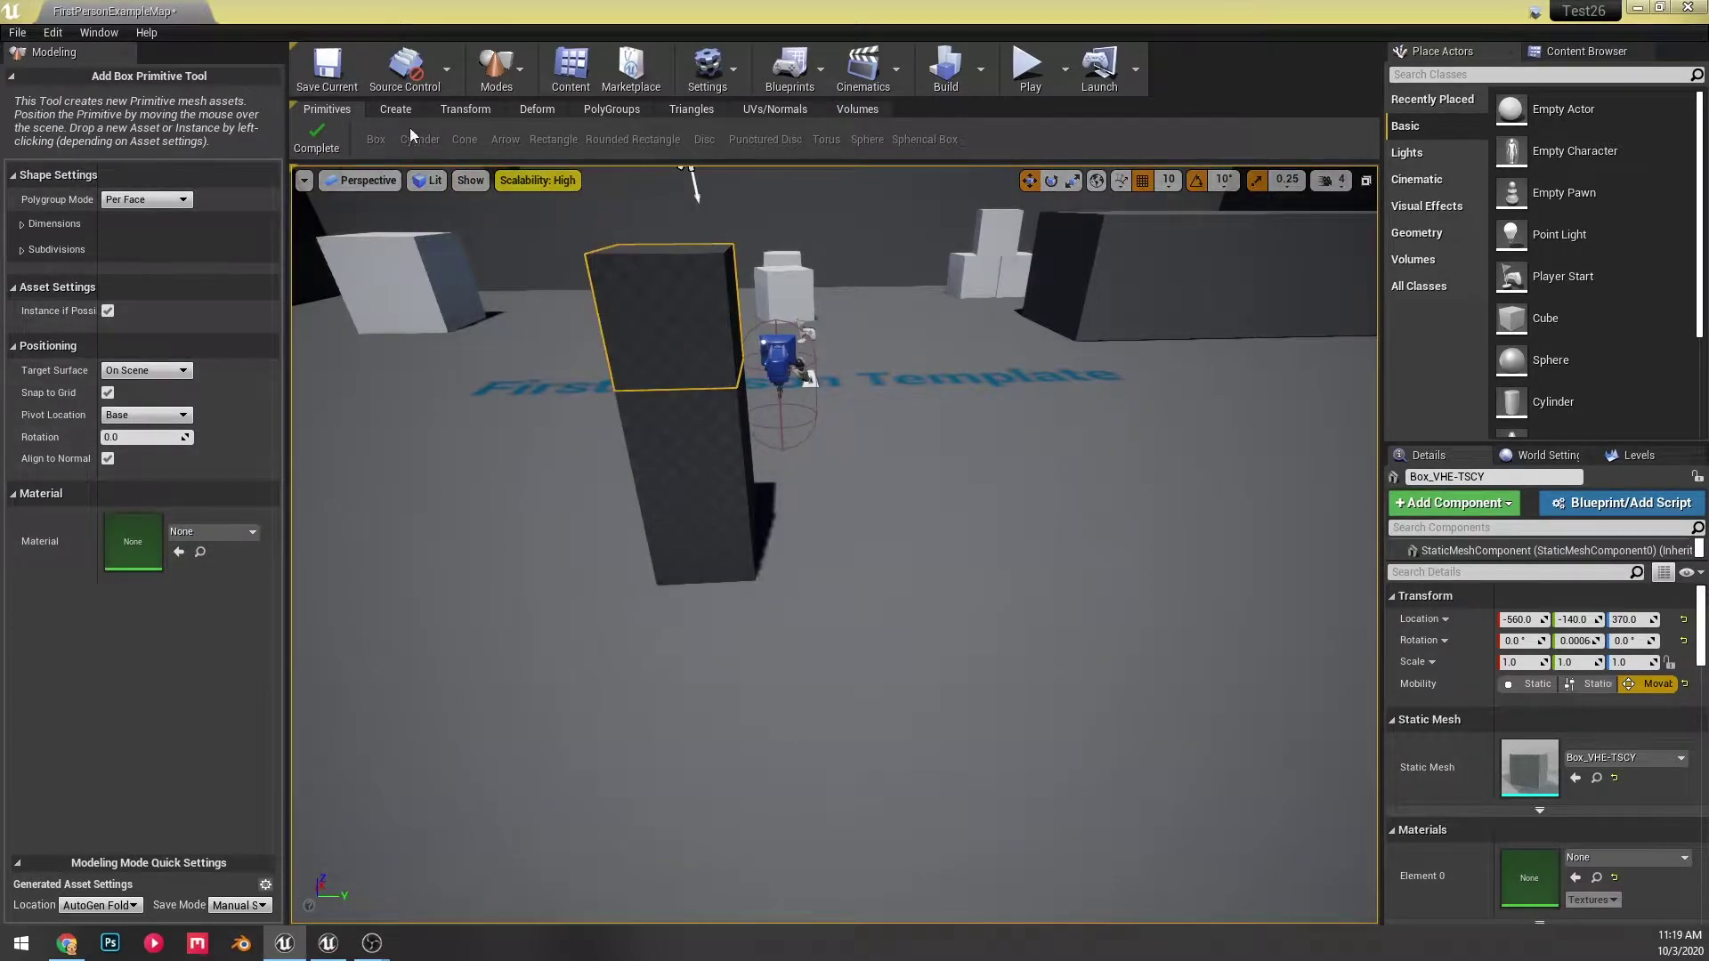
{"action": "left_click", "coordinate": [313, 138]}
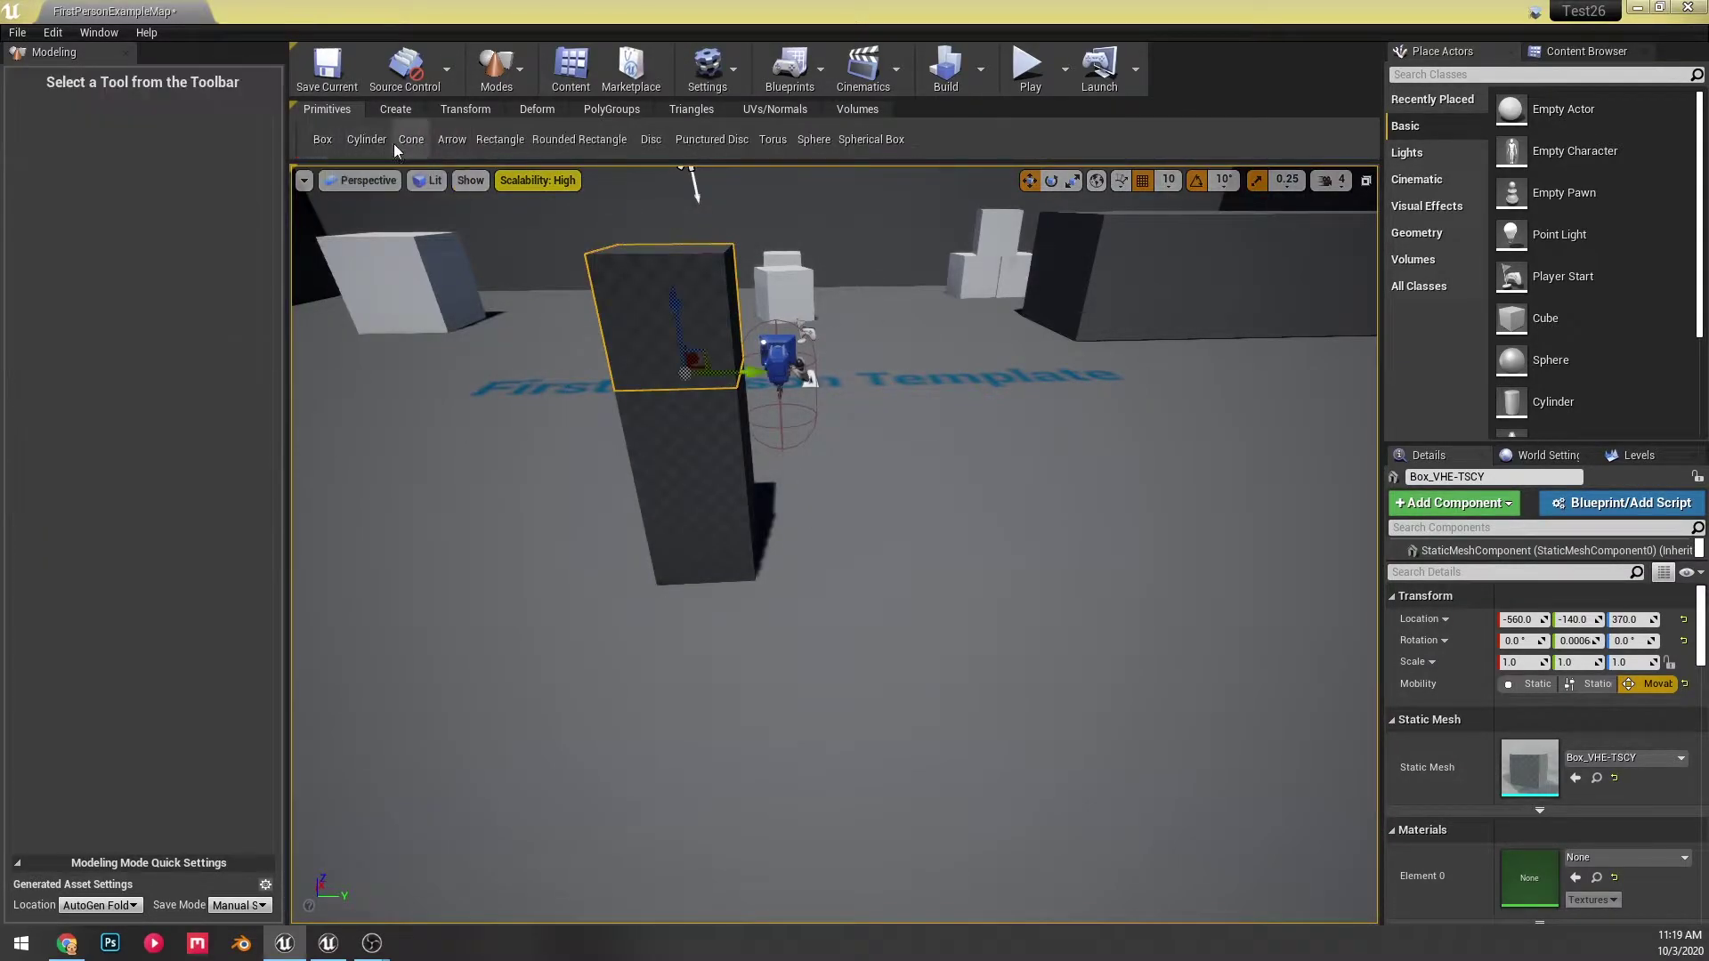
- Preview the Rounded Rectangle primitive on the box stack without placing it, and check that each stacked box selects individually
{"action": "left_click", "coordinate": [580, 139]}
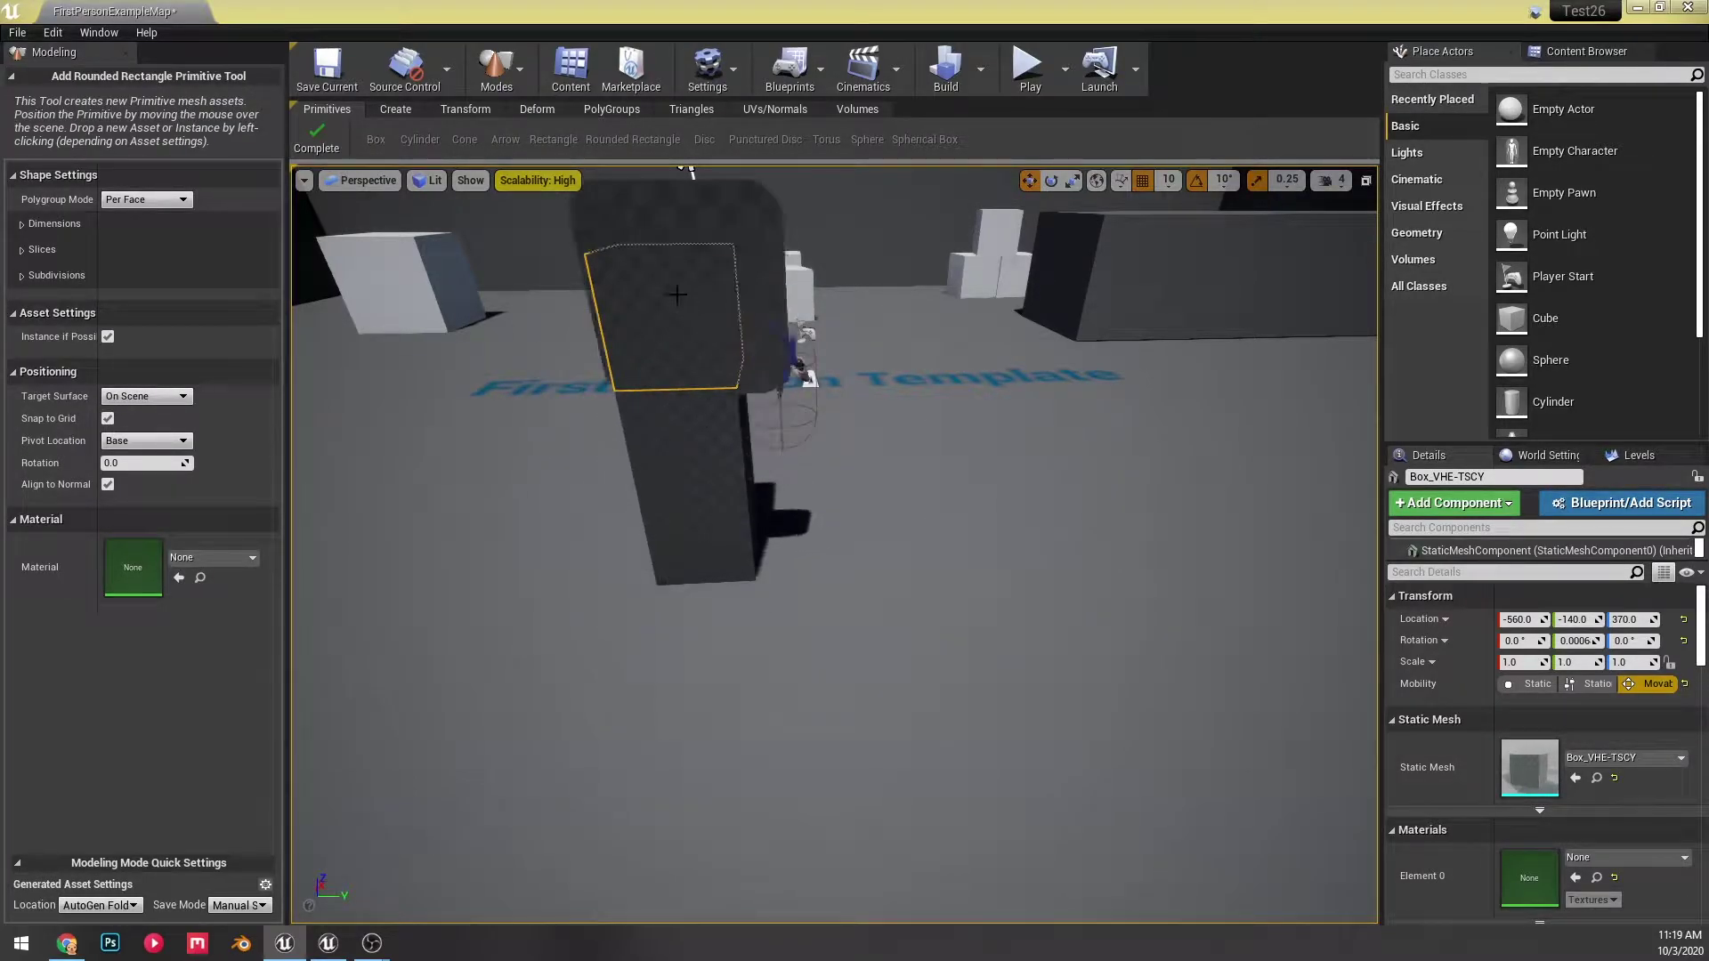
{"action": "left_click", "coordinate": [322, 138]}
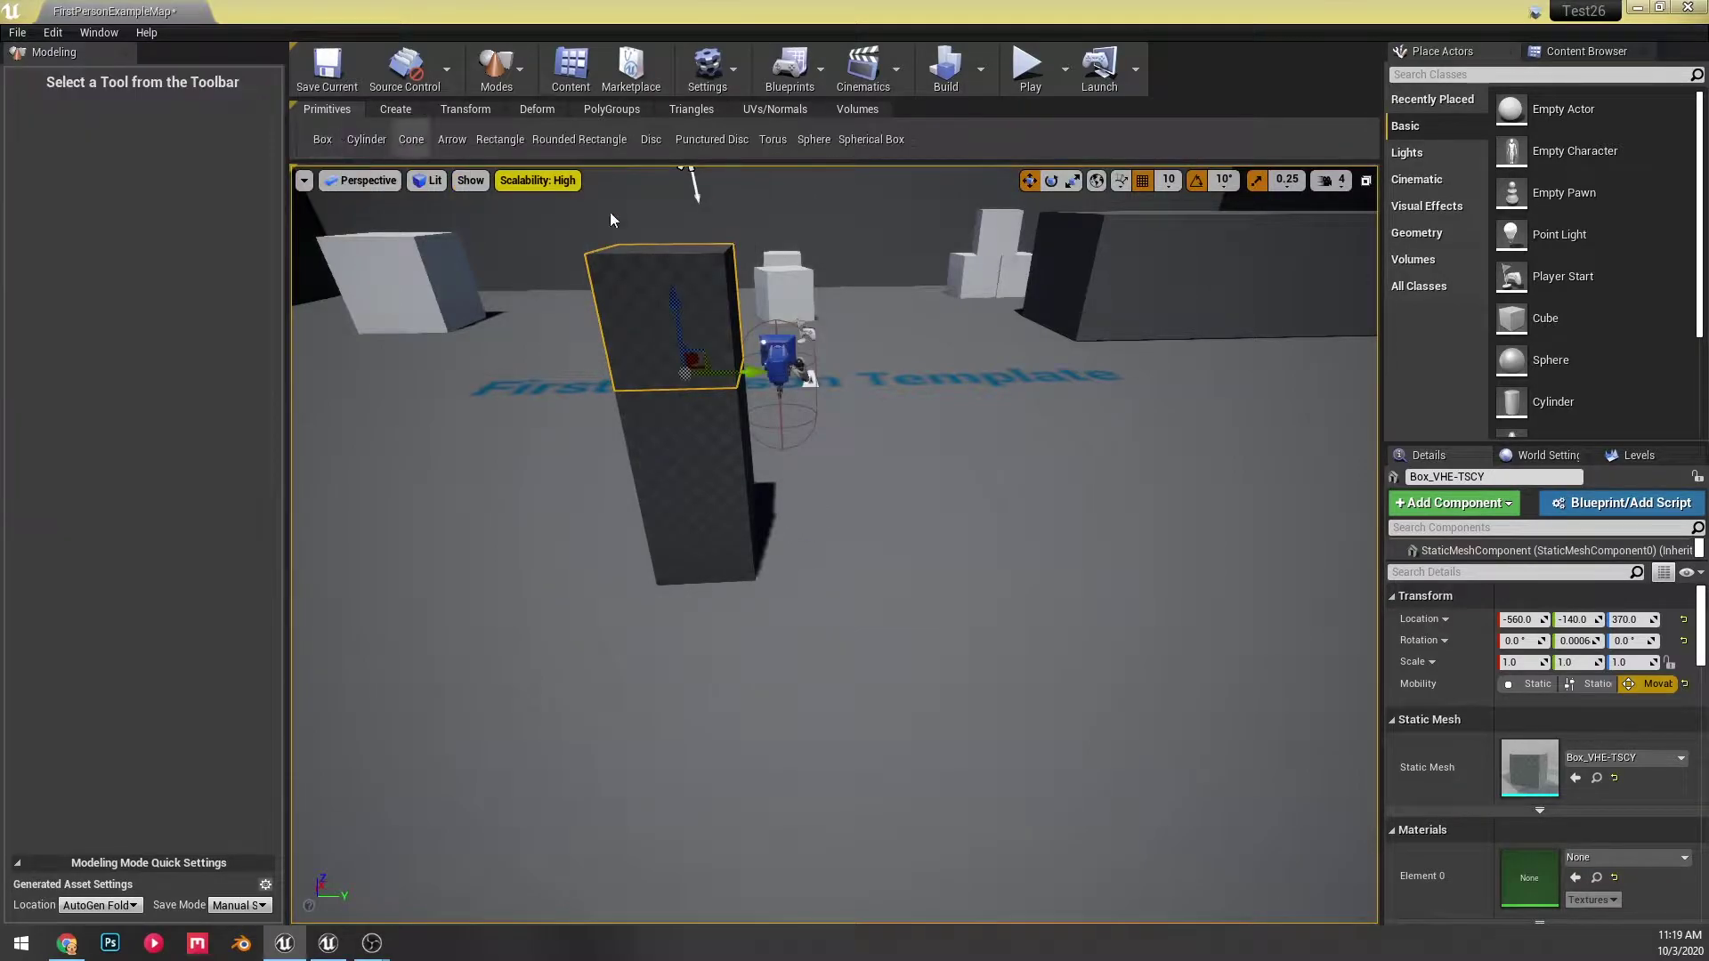
{"action": "left_click", "coordinate": [705, 449]}
{"action": "left_click", "coordinate": [705, 540]}
{"action": "left_click", "coordinate": [686, 436]}
{"action": "left_click", "coordinate": [674, 275]}
{"action": "left_click", "coordinate": [698, 445]}
{"action": "left_click", "coordinate": [711, 542]}
{"action": "left_click", "coordinate": [707, 455]}
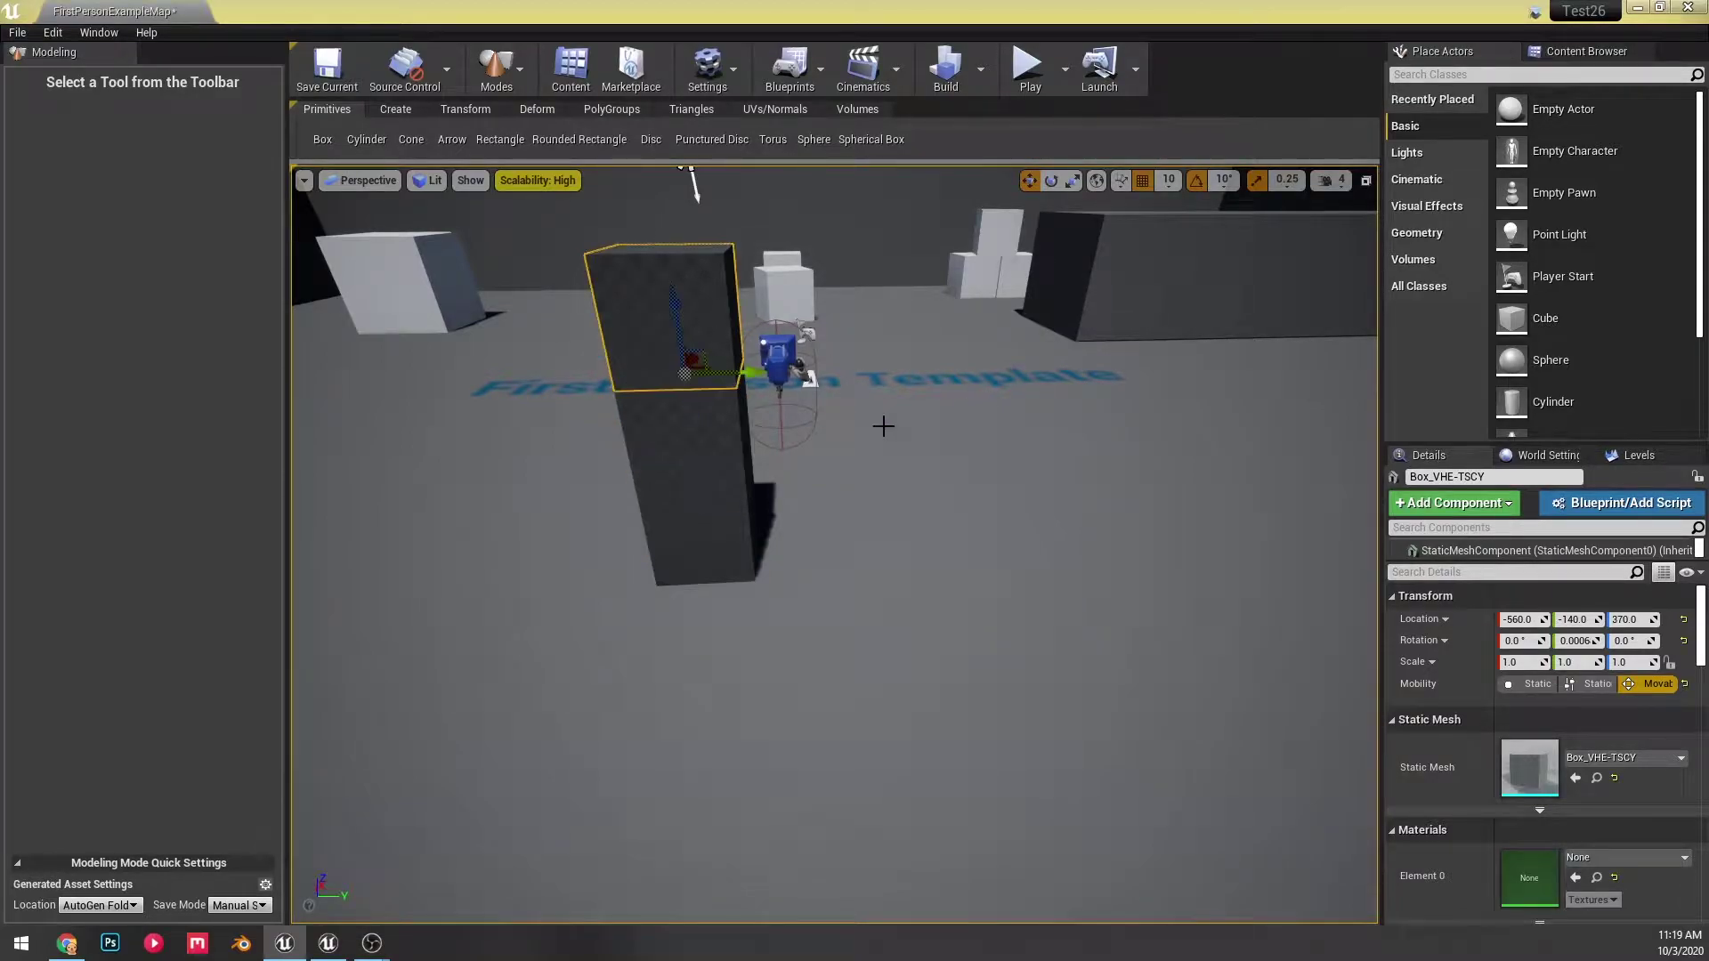
{"action": "mouse_move", "coordinate": [766, 470]}
{"action": "left_mouse_down"}
{"action": "mouse_move", "coordinate": [896, 465]}
{"action": "mouse_move", "coordinate": [764, 465]}
{"action": "left_mouse_up"}
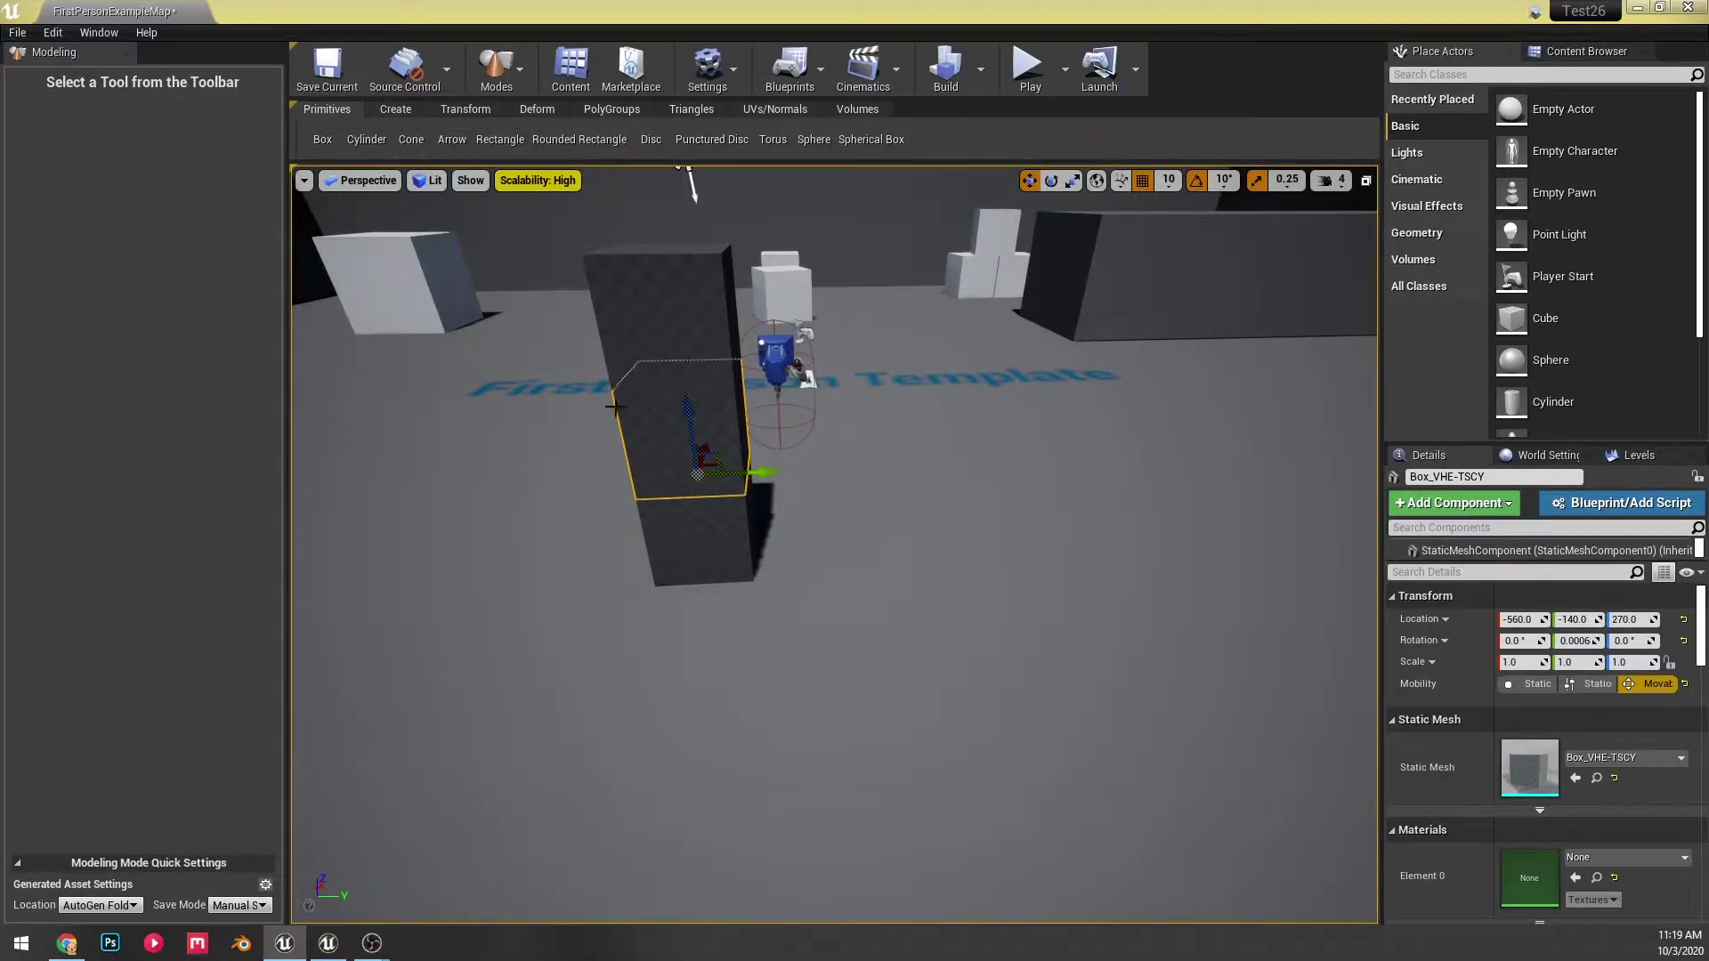
{"action": "left_click_drag", "start_coordinate": [634, 359], "coordinate": [649, 290]}
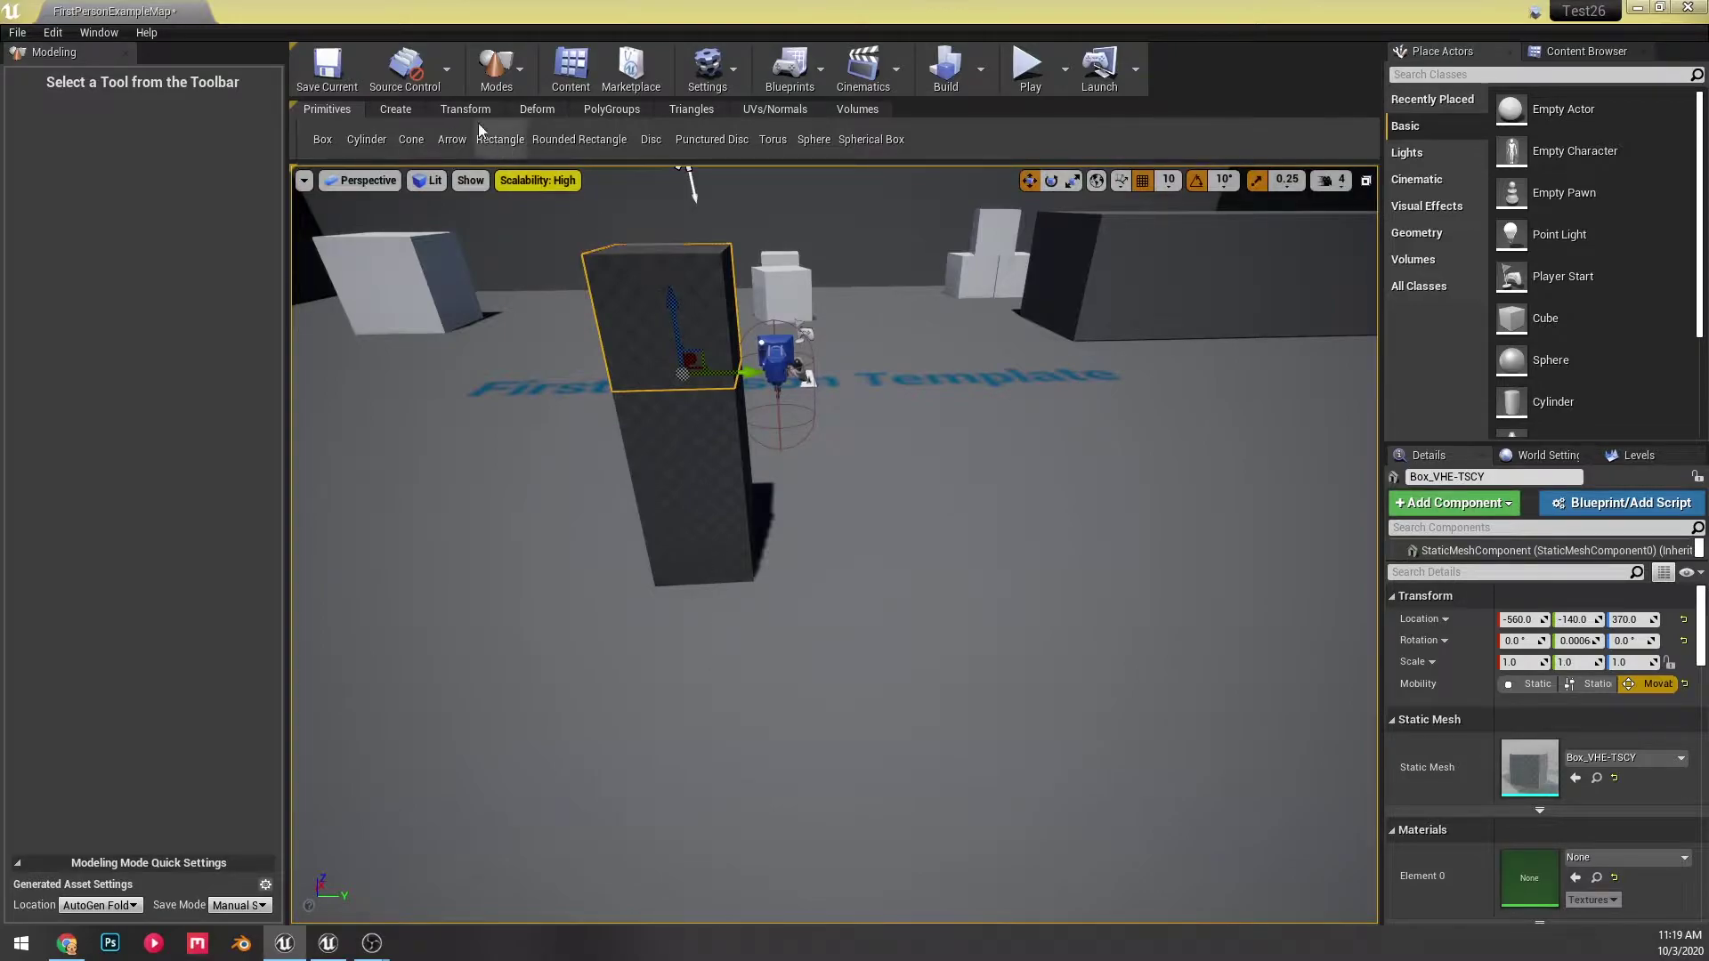
- With PolyRevolve, draw a closed six-point profile beside the revolve axis, with a notched outer side flaring out at the base
{"action": "left_click", "coordinate": [396, 108]}
{"action": "right_click_drag", "start_coordinate": [554, 204], "coordinate": [557, 204]}
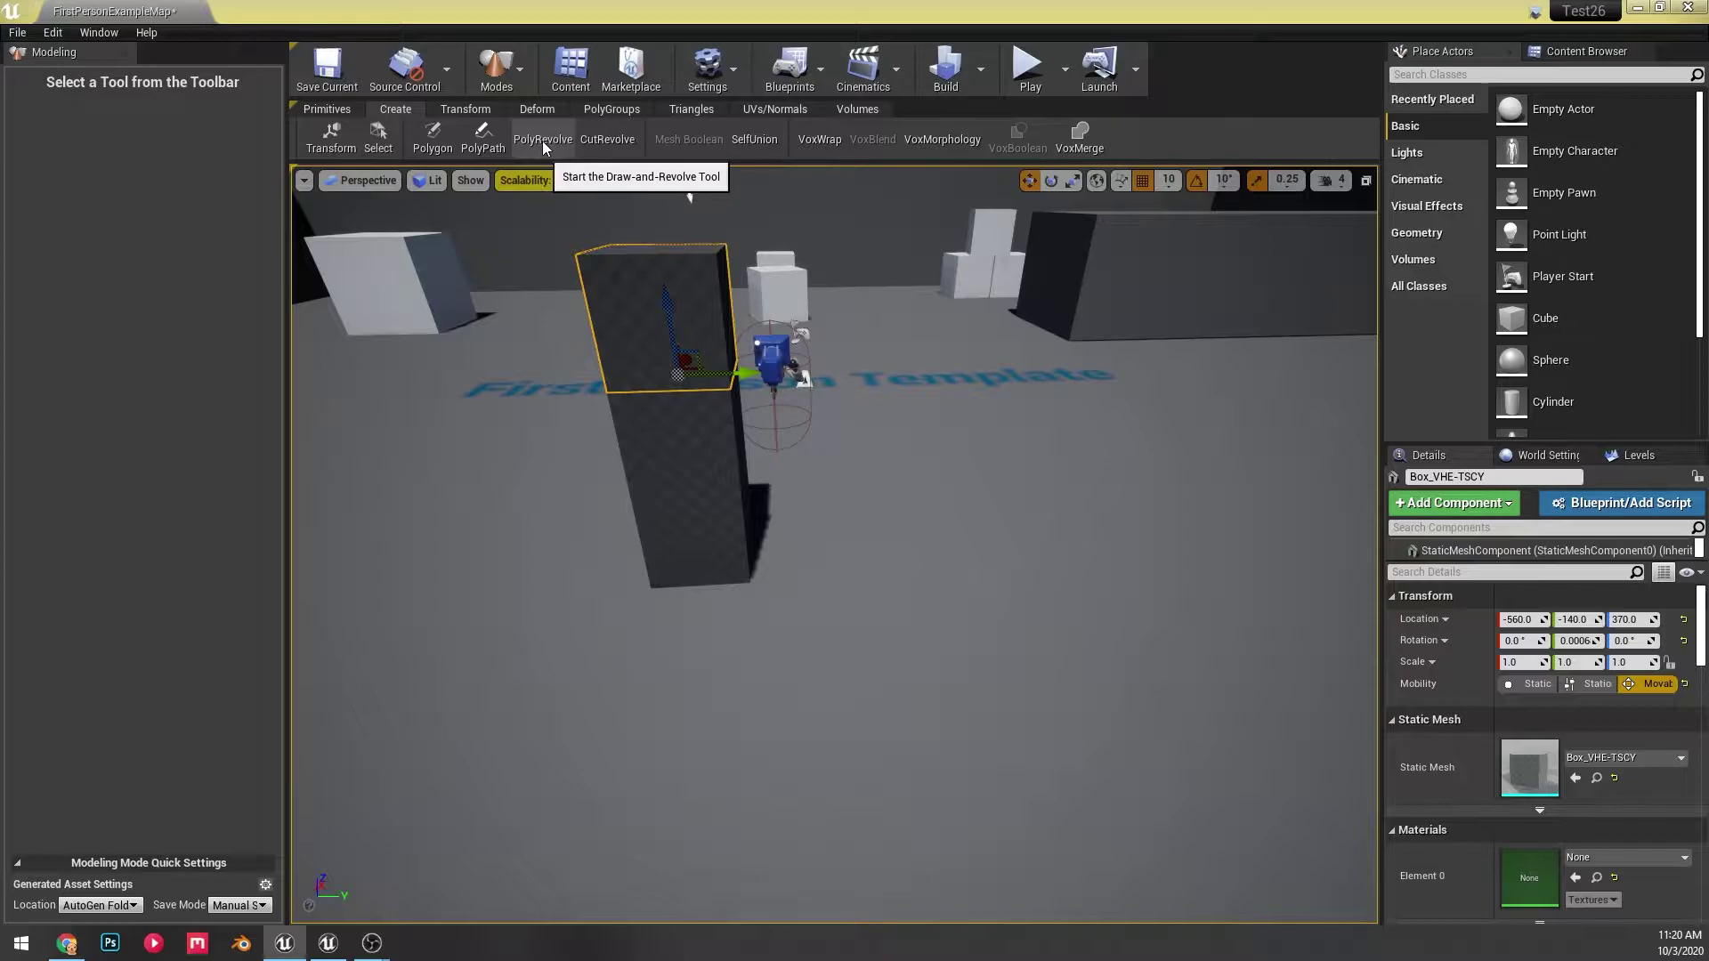
{"action": "left_click", "coordinate": [547, 145]}
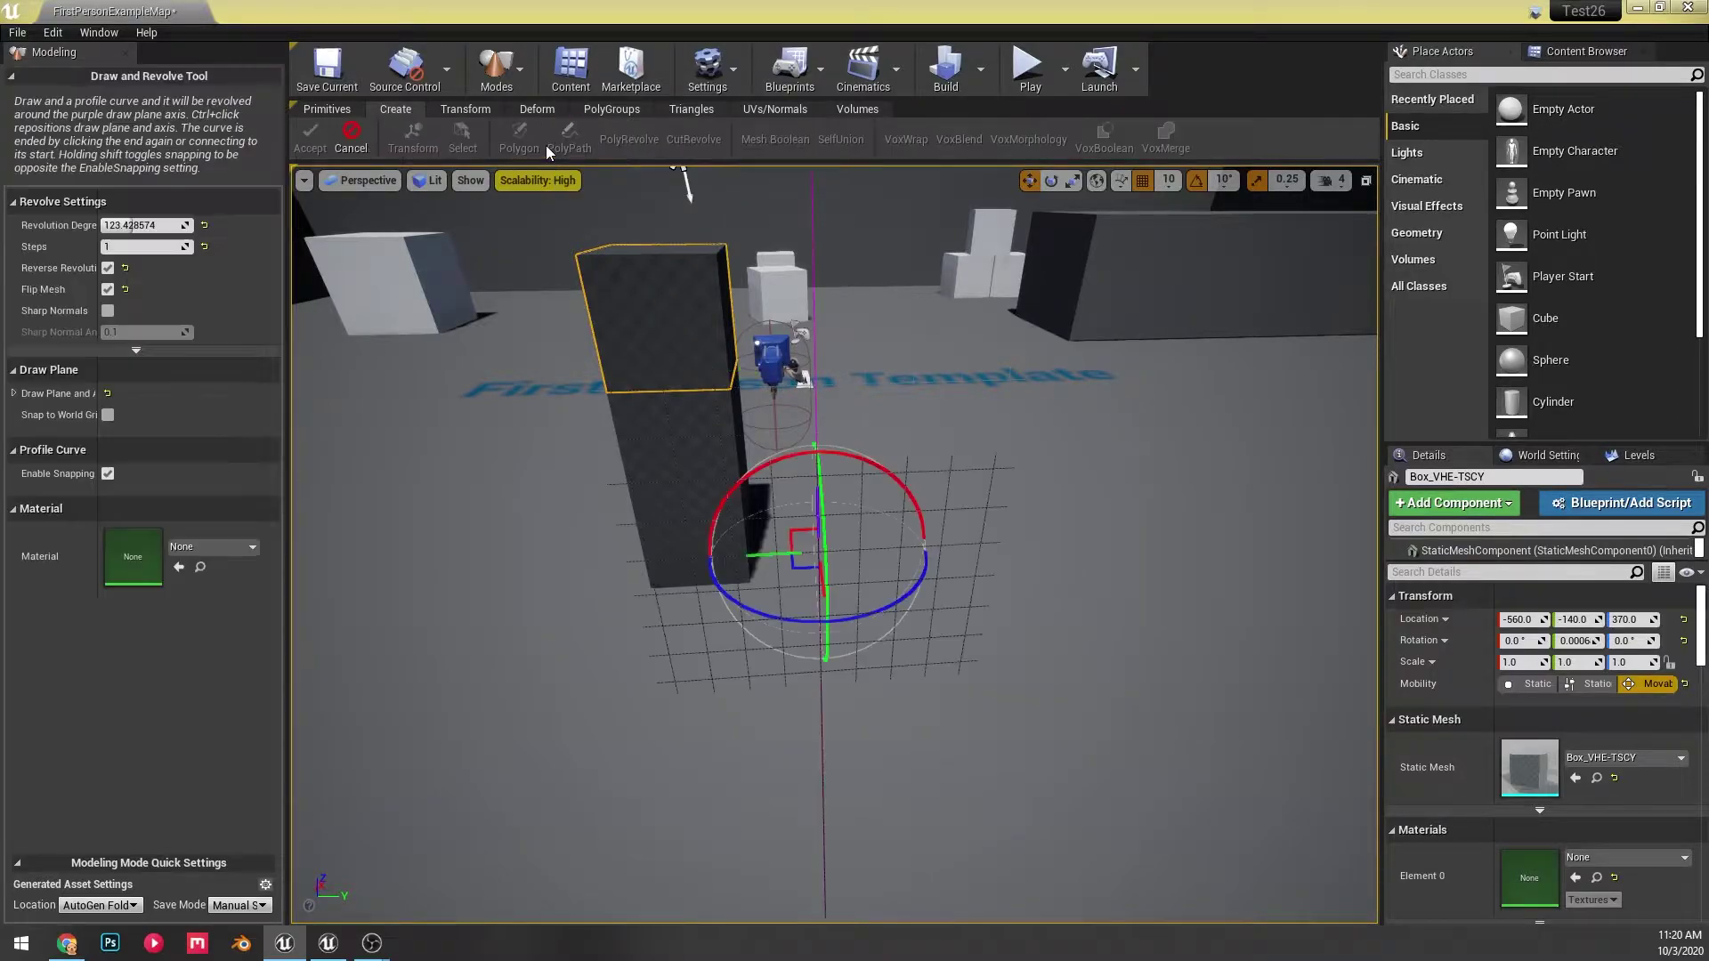
{"action": "left_click", "coordinate": [813, 261]}
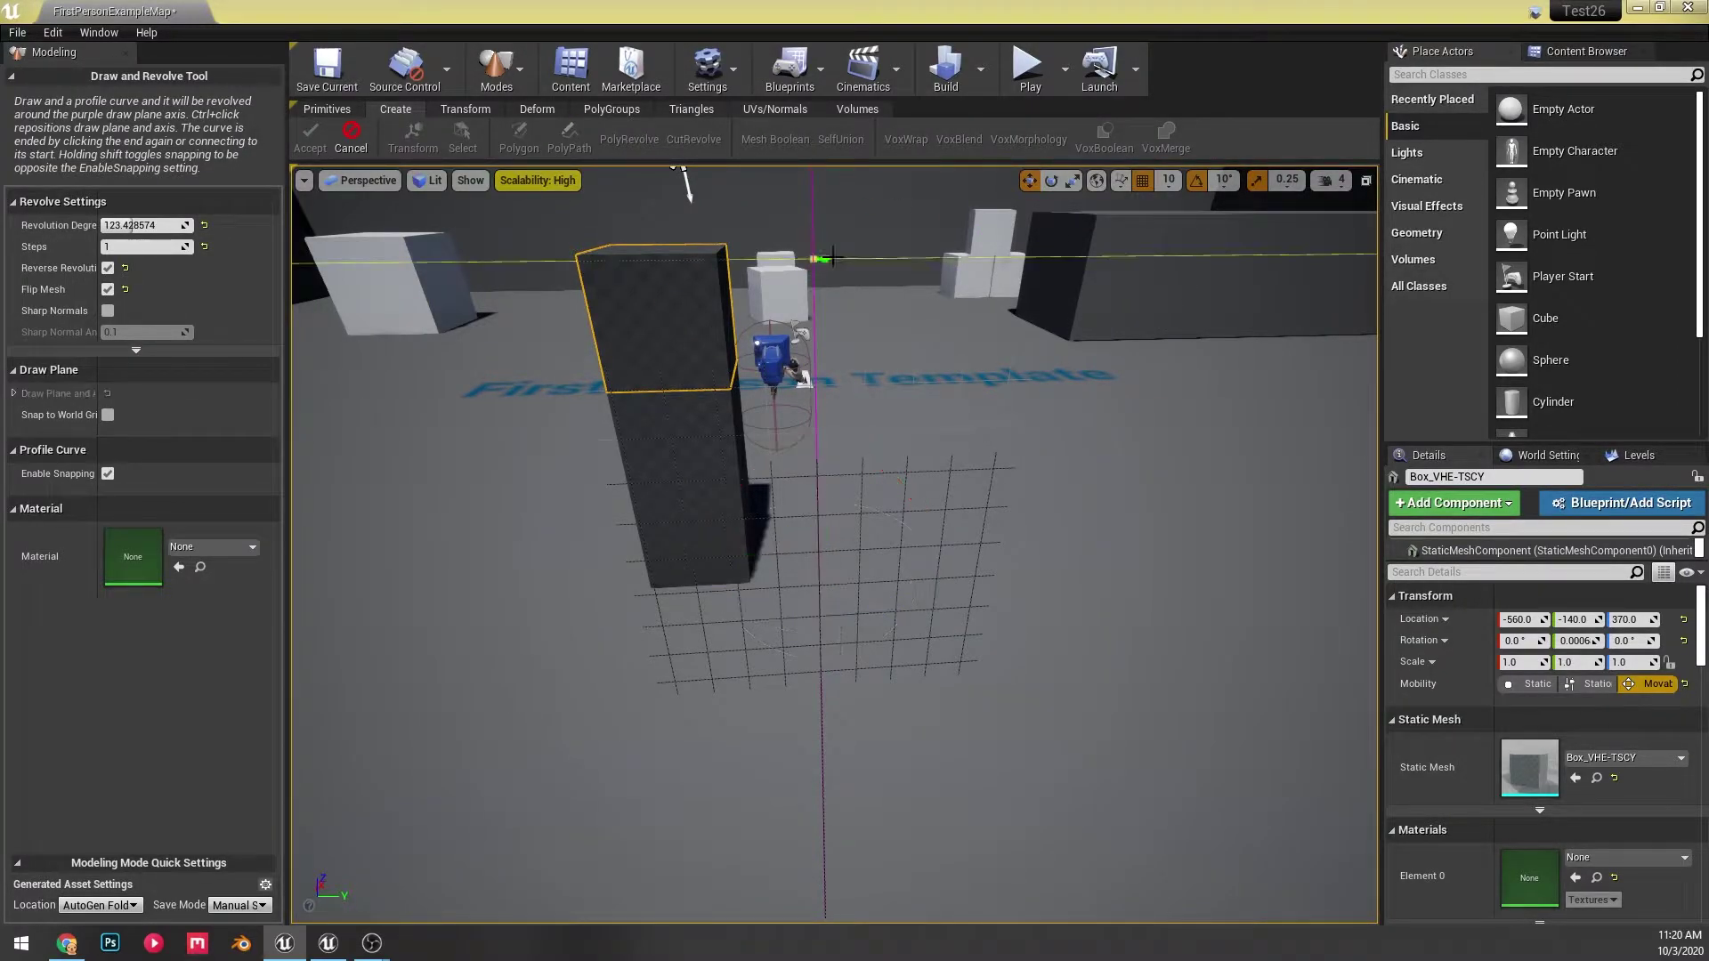
{"action": "left_click", "coordinate": [1051, 257]}
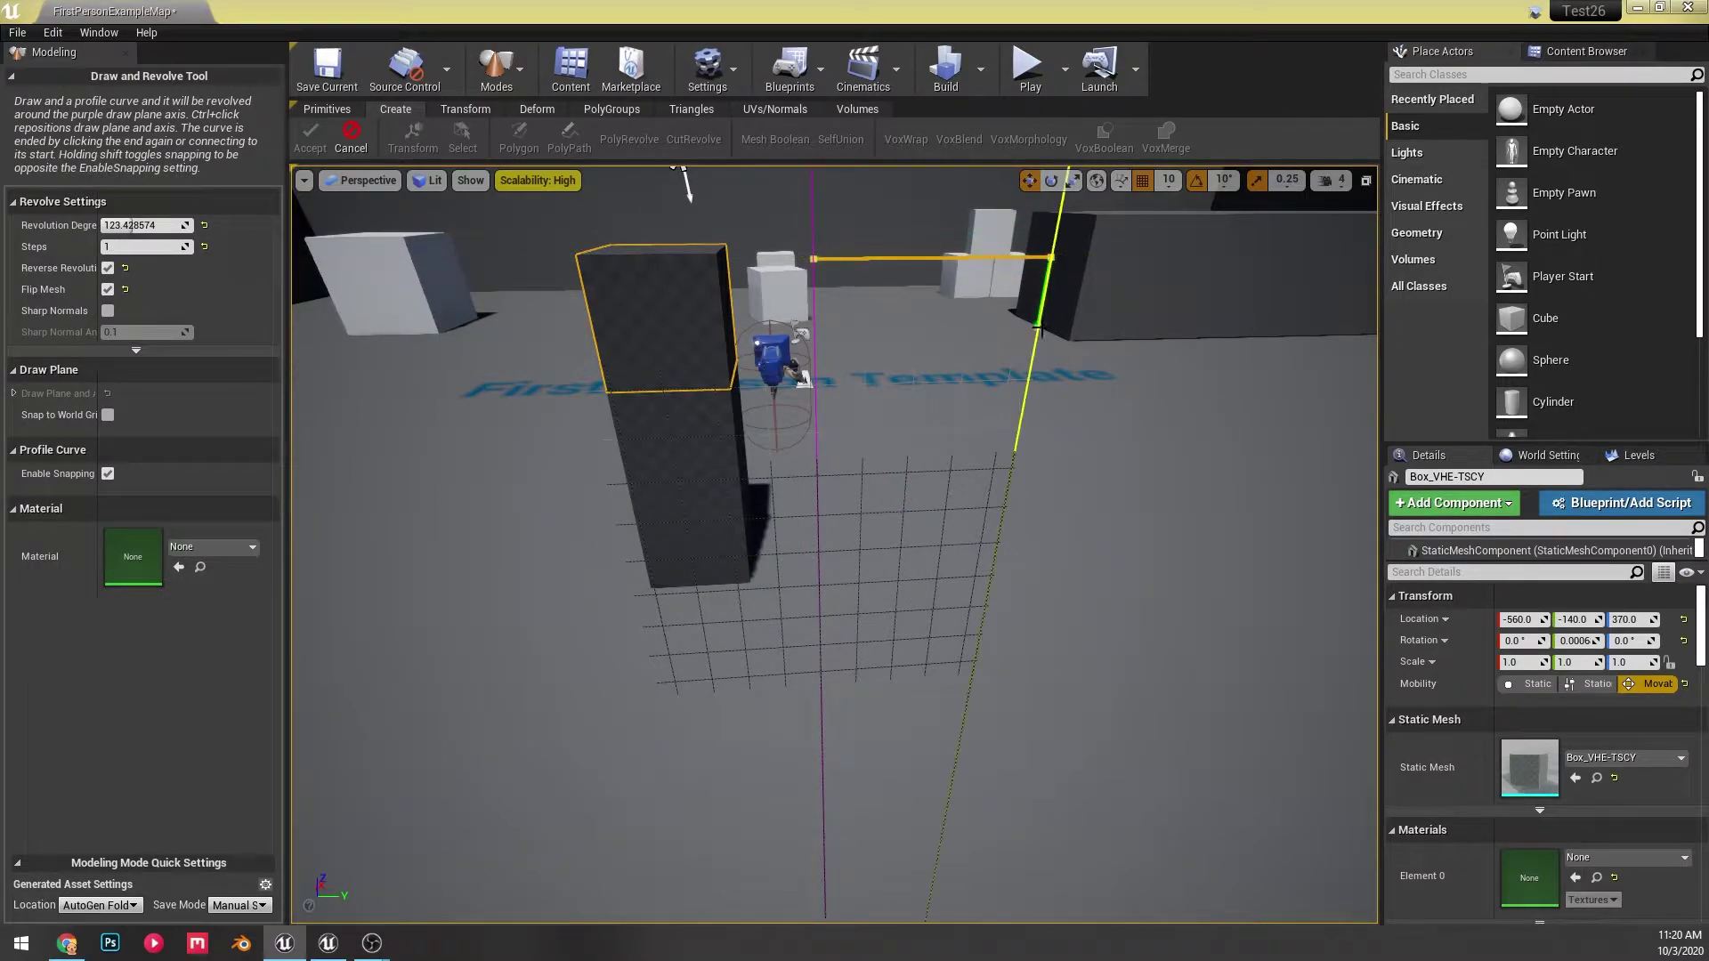
{"action": "left_click", "coordinate": [1025, 394]}
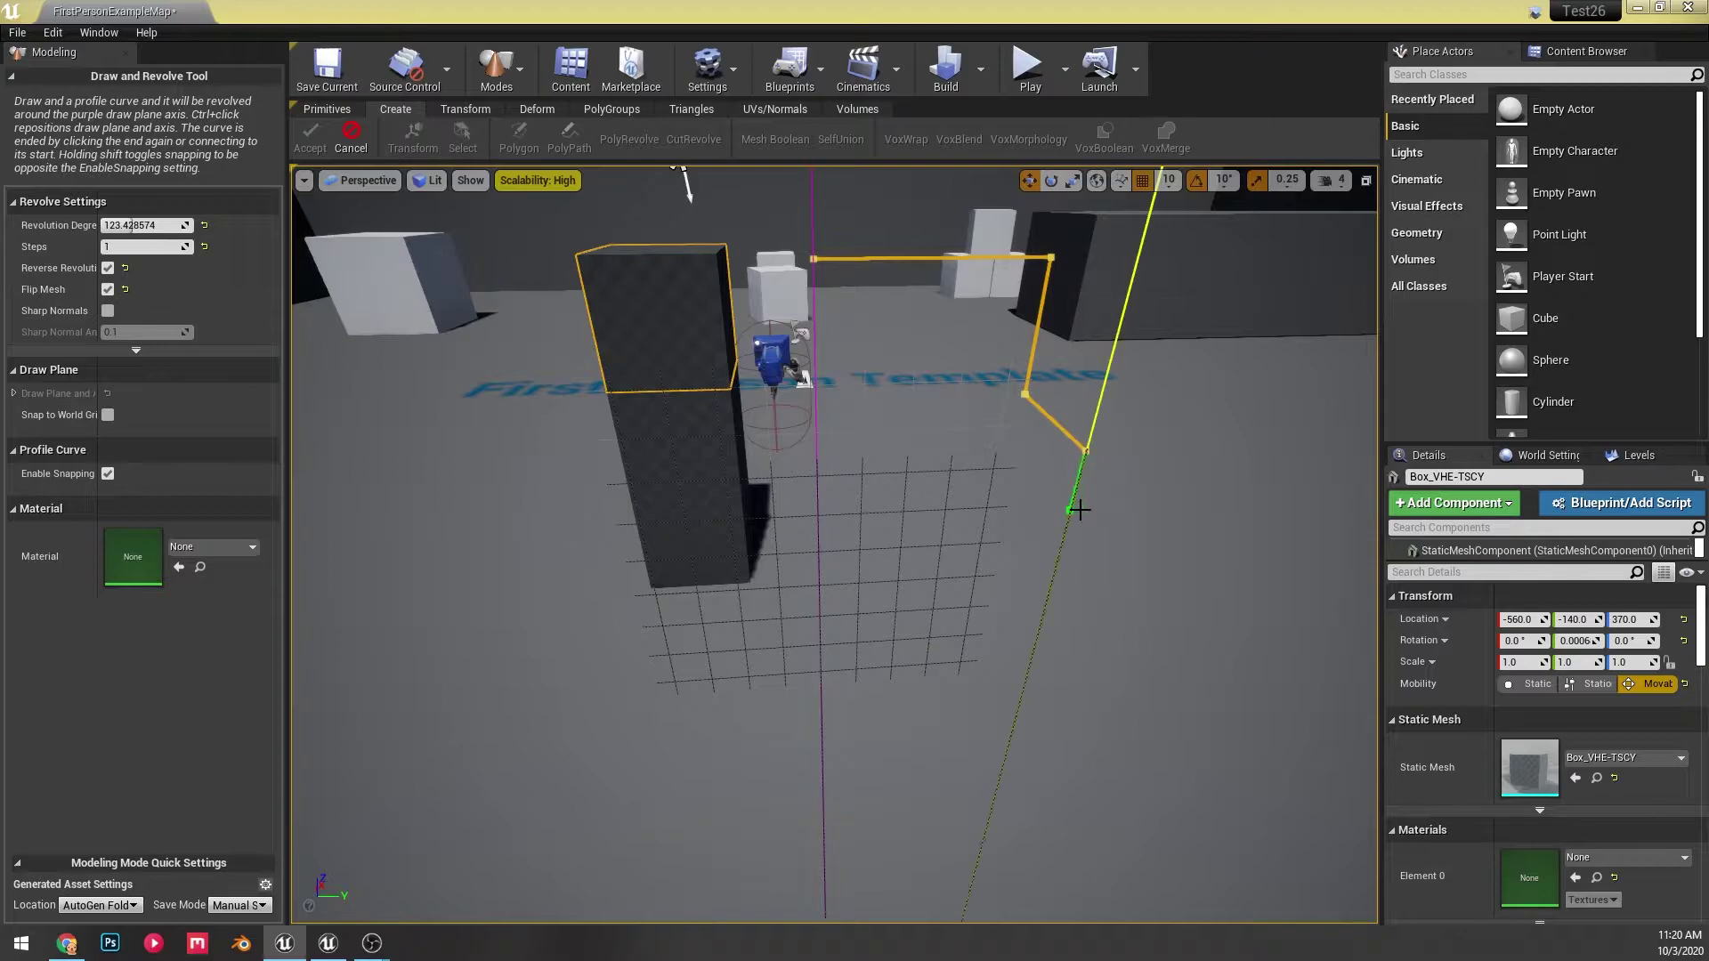
{"action": "left_click", "coordinate": [1069, 515]}
{"action": "left_click", "coordinate": [817, 525]}
{"action": "left_click", "coordinate": [814, 259]}
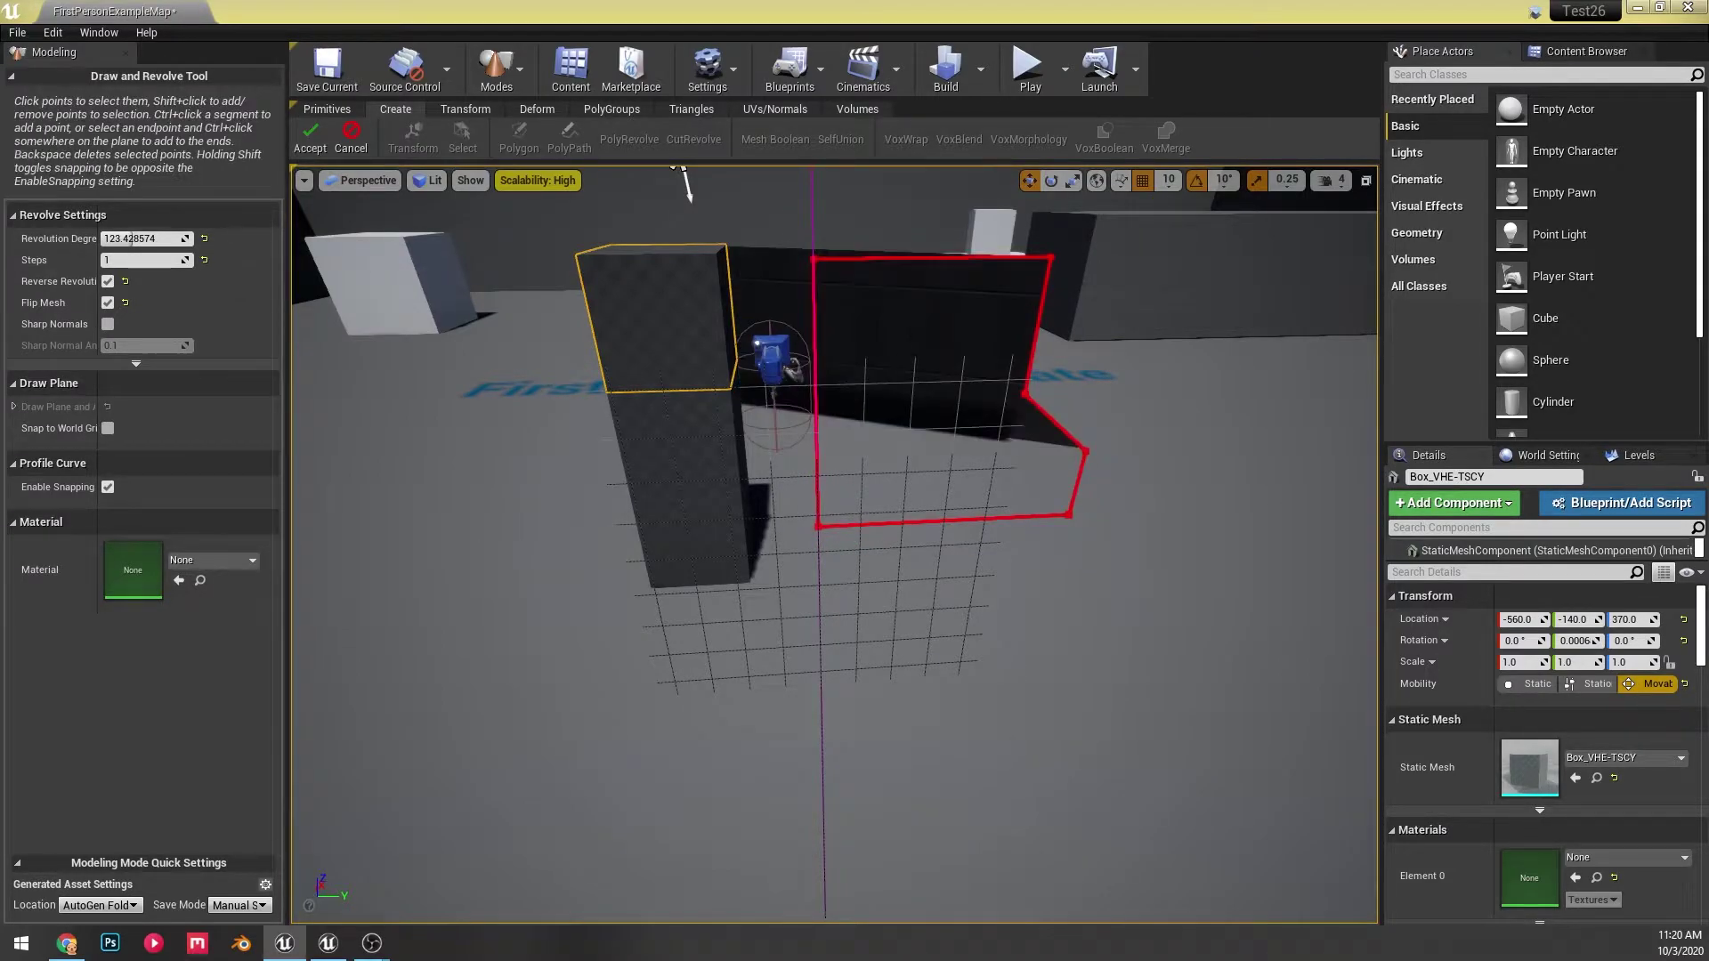
- Set the revolve to 360 degrees with 3409 steps, and turn off Reverse Revolution and Flip Mesh
{"action": "mouse_move", "coordinate": [656, 267]}
{"action": "right_mouse_down"}
{"action": "mouse_move", "coordinate": [656, 289]}
{"action": "mouse_move", "coordinate": [656, 267]}
{"action": "right_mouse_up"}
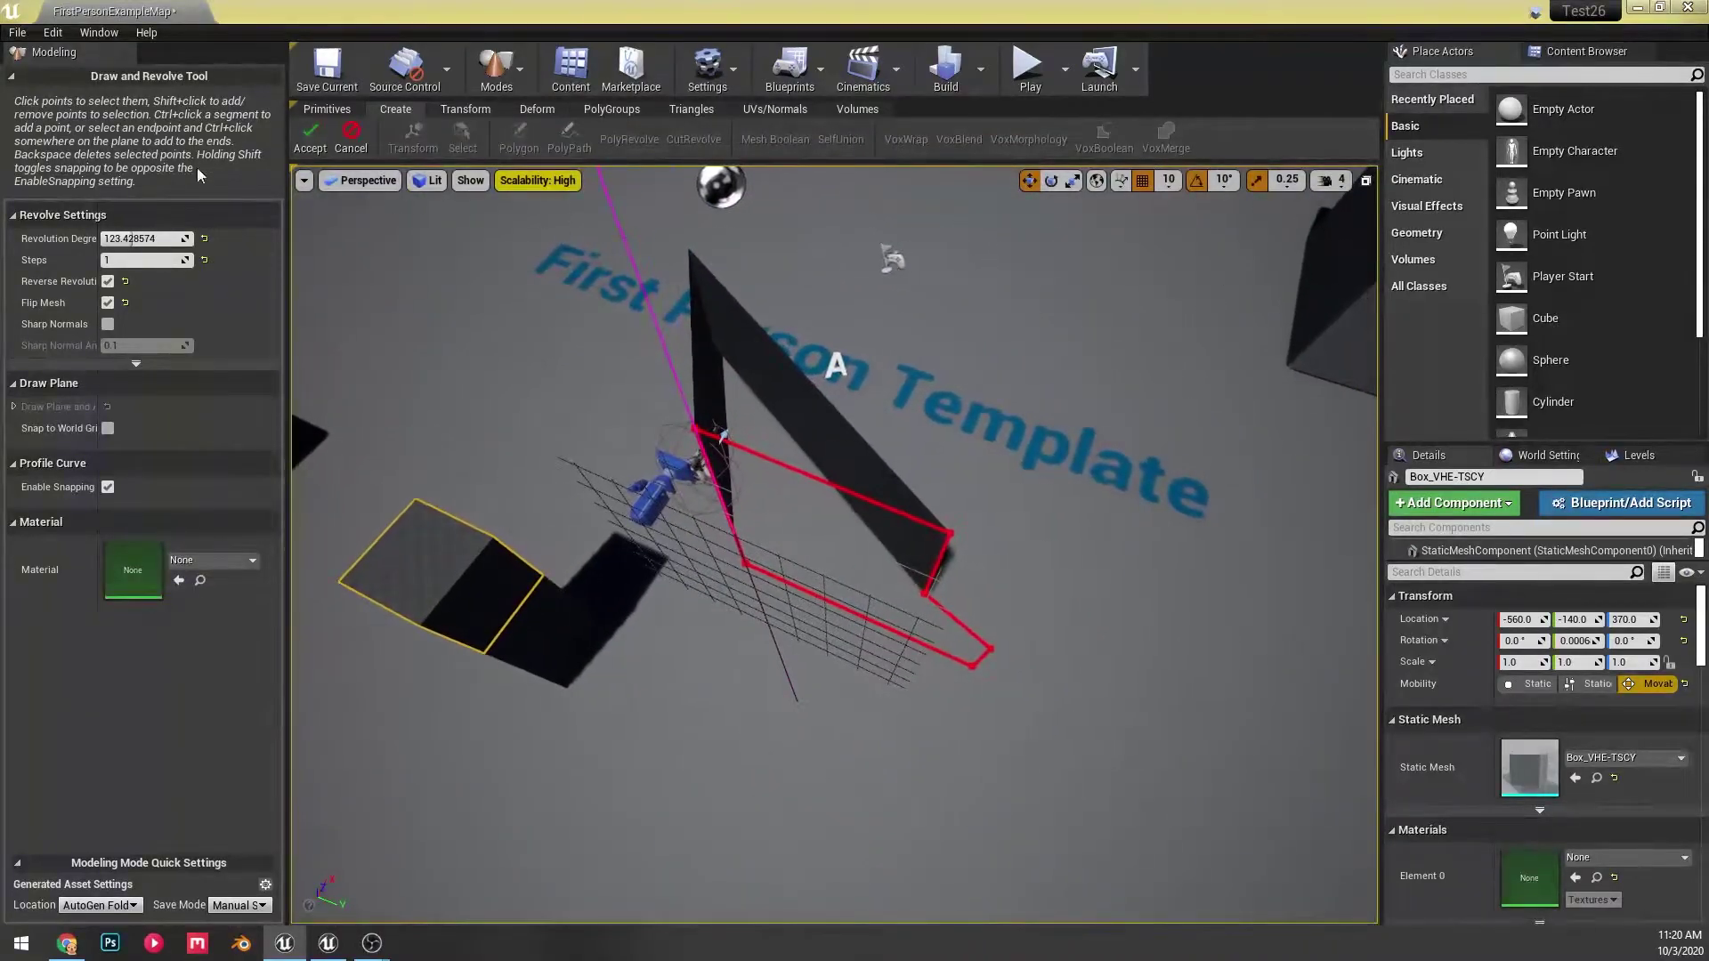
{"action": "left_click_drag", "start_coordinate": [130, 239], "coordinate": [218, 261]}
{"action": "right_click_drag", "start_coordinate": [623, 445], "coordinate": [605, 298]}
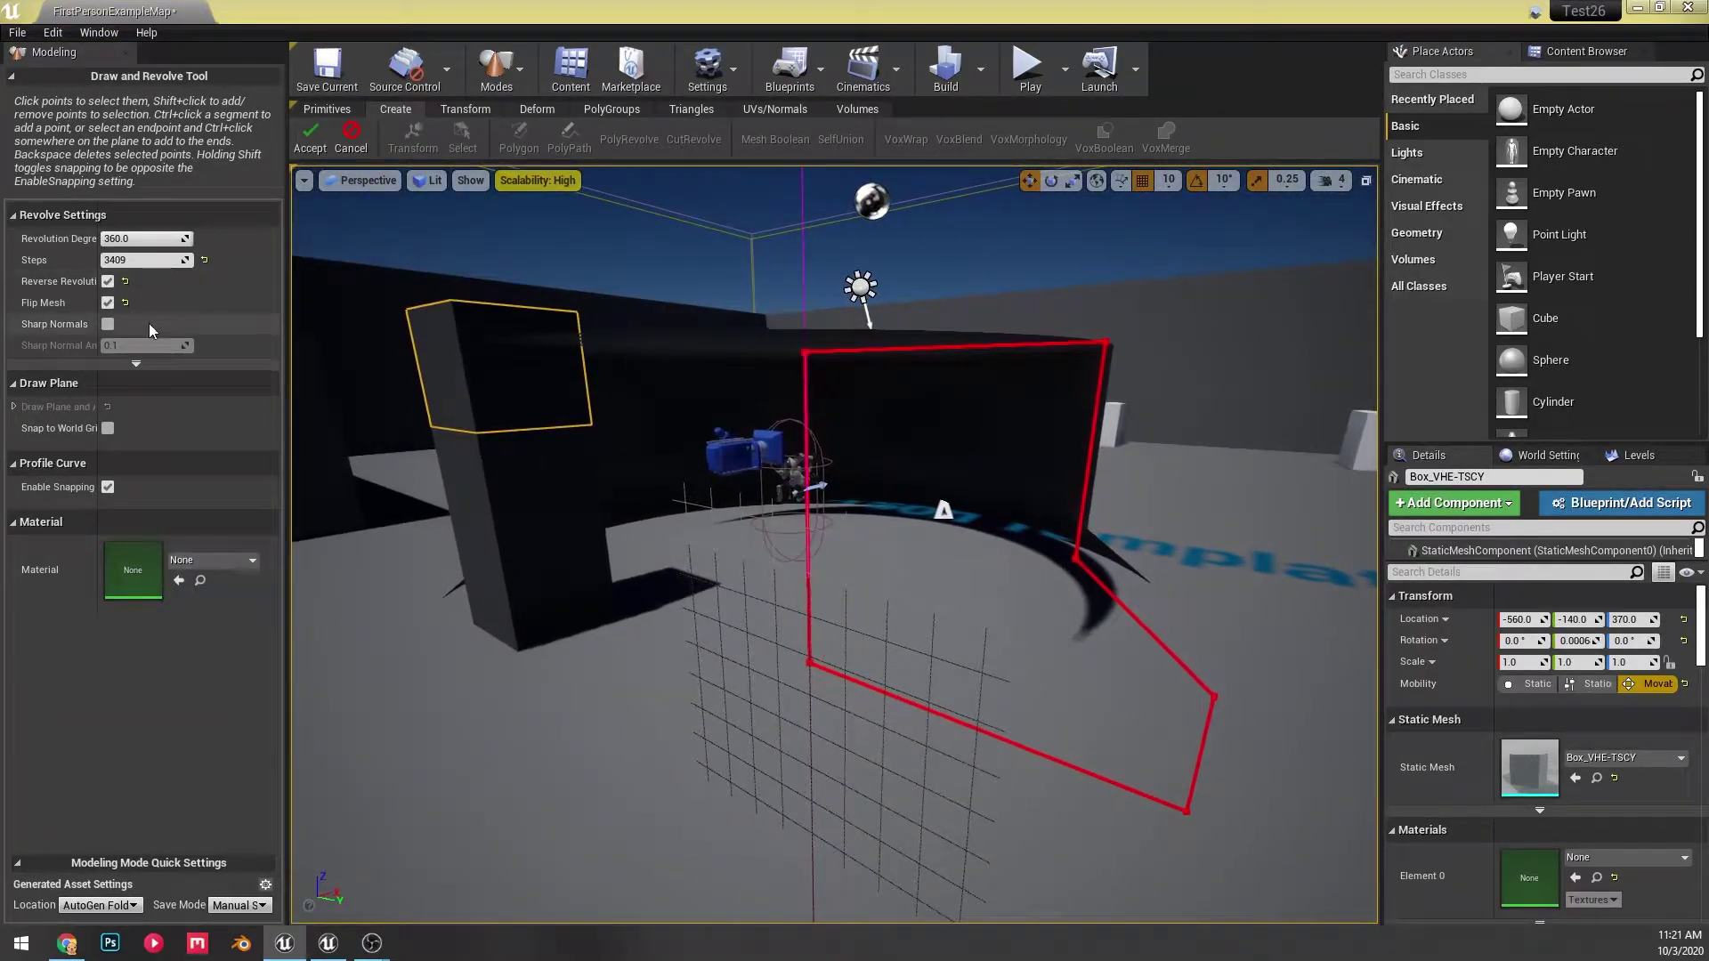
{"action": "left_click", "coordinate": [107, 281]}
{"action": "left_click", "coordinate": [107, 303]}
{"action": "right_click_drag", "start_coordinate": [1031, 401], "coordinate": [1228, 437]}
{"action": "right_click_drag", "start_coordinate": [908, 363], "coordinate": [936, 367]}
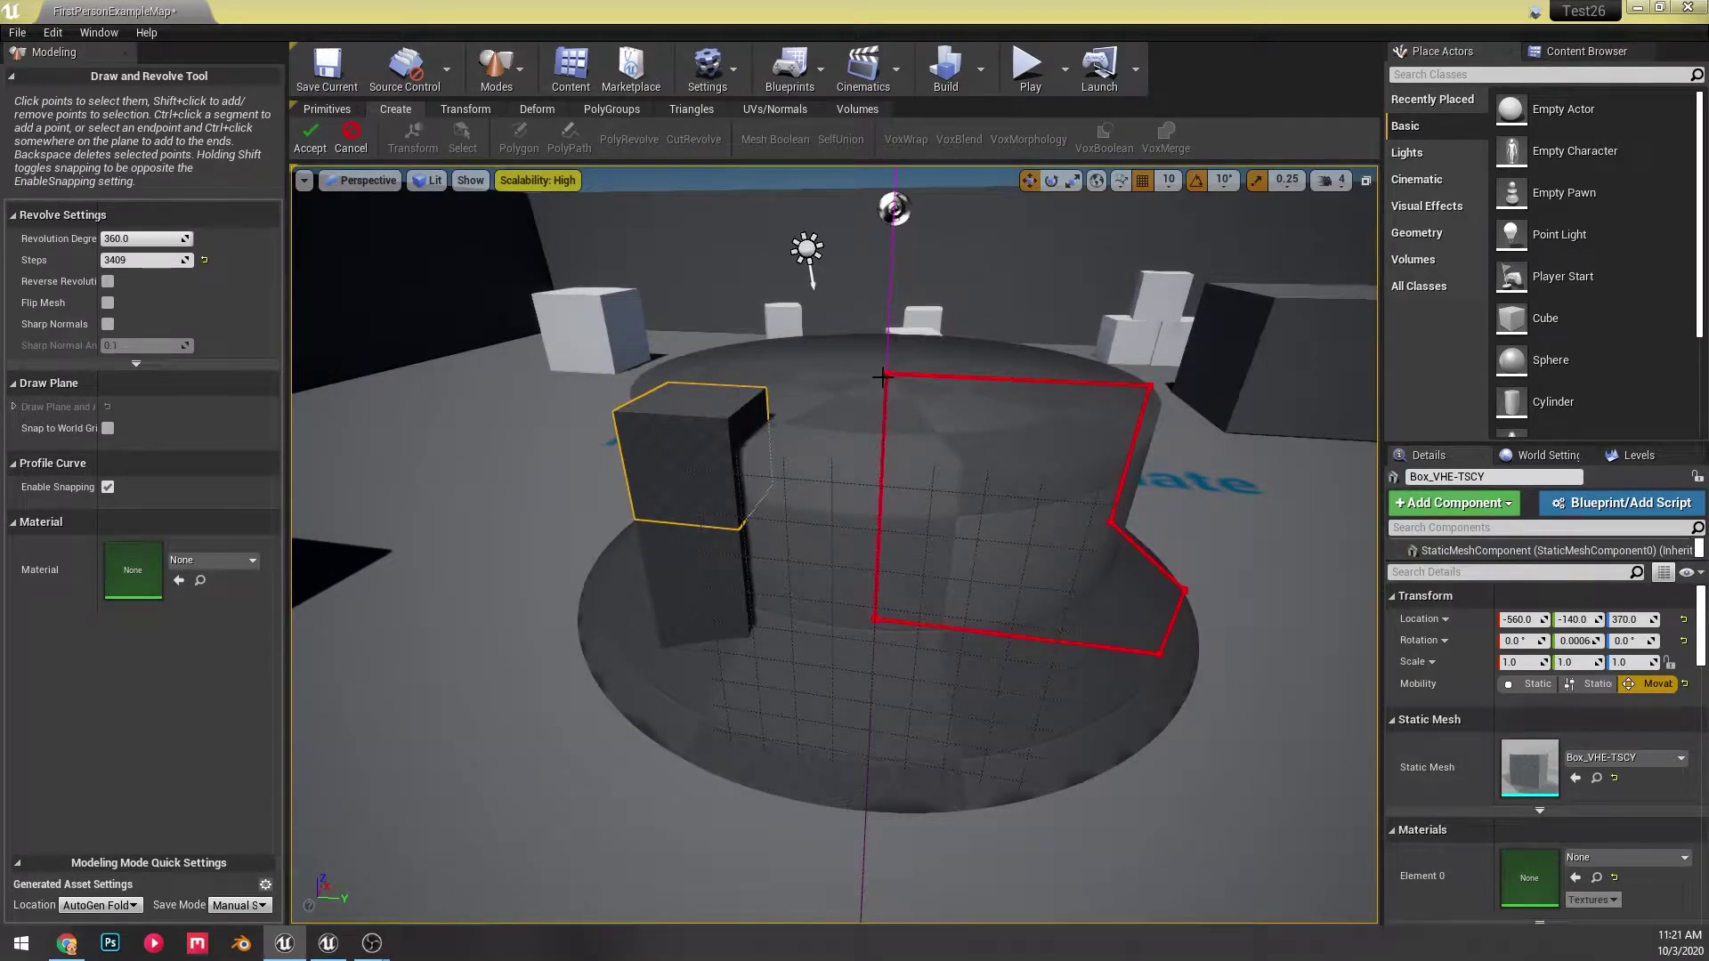
- Raise the profile's upper point on the revolve axis to turn the flat top into a cone
{"action": "left_click_drag", "start_coordinate": [887, 332], "coordinate": [883, 164]}
{"action": "right_click_drag", "start_coordinate": [868, 240], "coordinate": [792, 209]}
{"action": "left_click_drag", "start_coordinate": [931, 325], "coordinate": [635, 478], "text": "alt"}
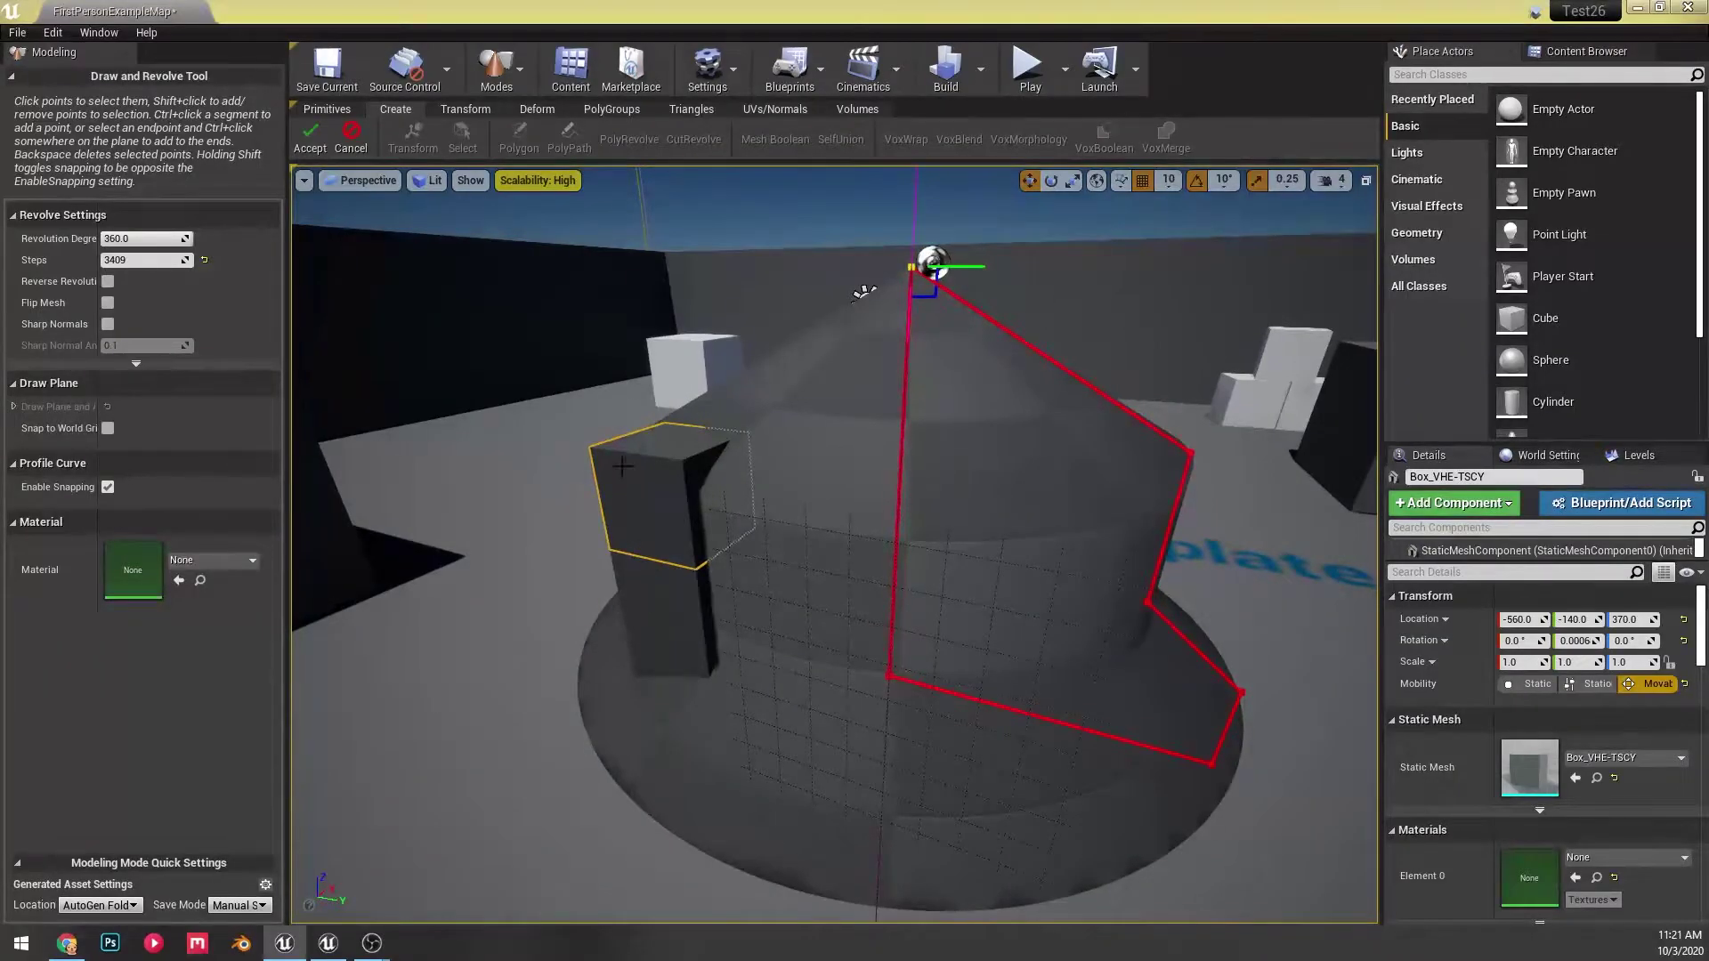
{"action": "left_click_drag", "start_coordinate": [875, 552], "coordinate": [901, 665], "text": "alt"}
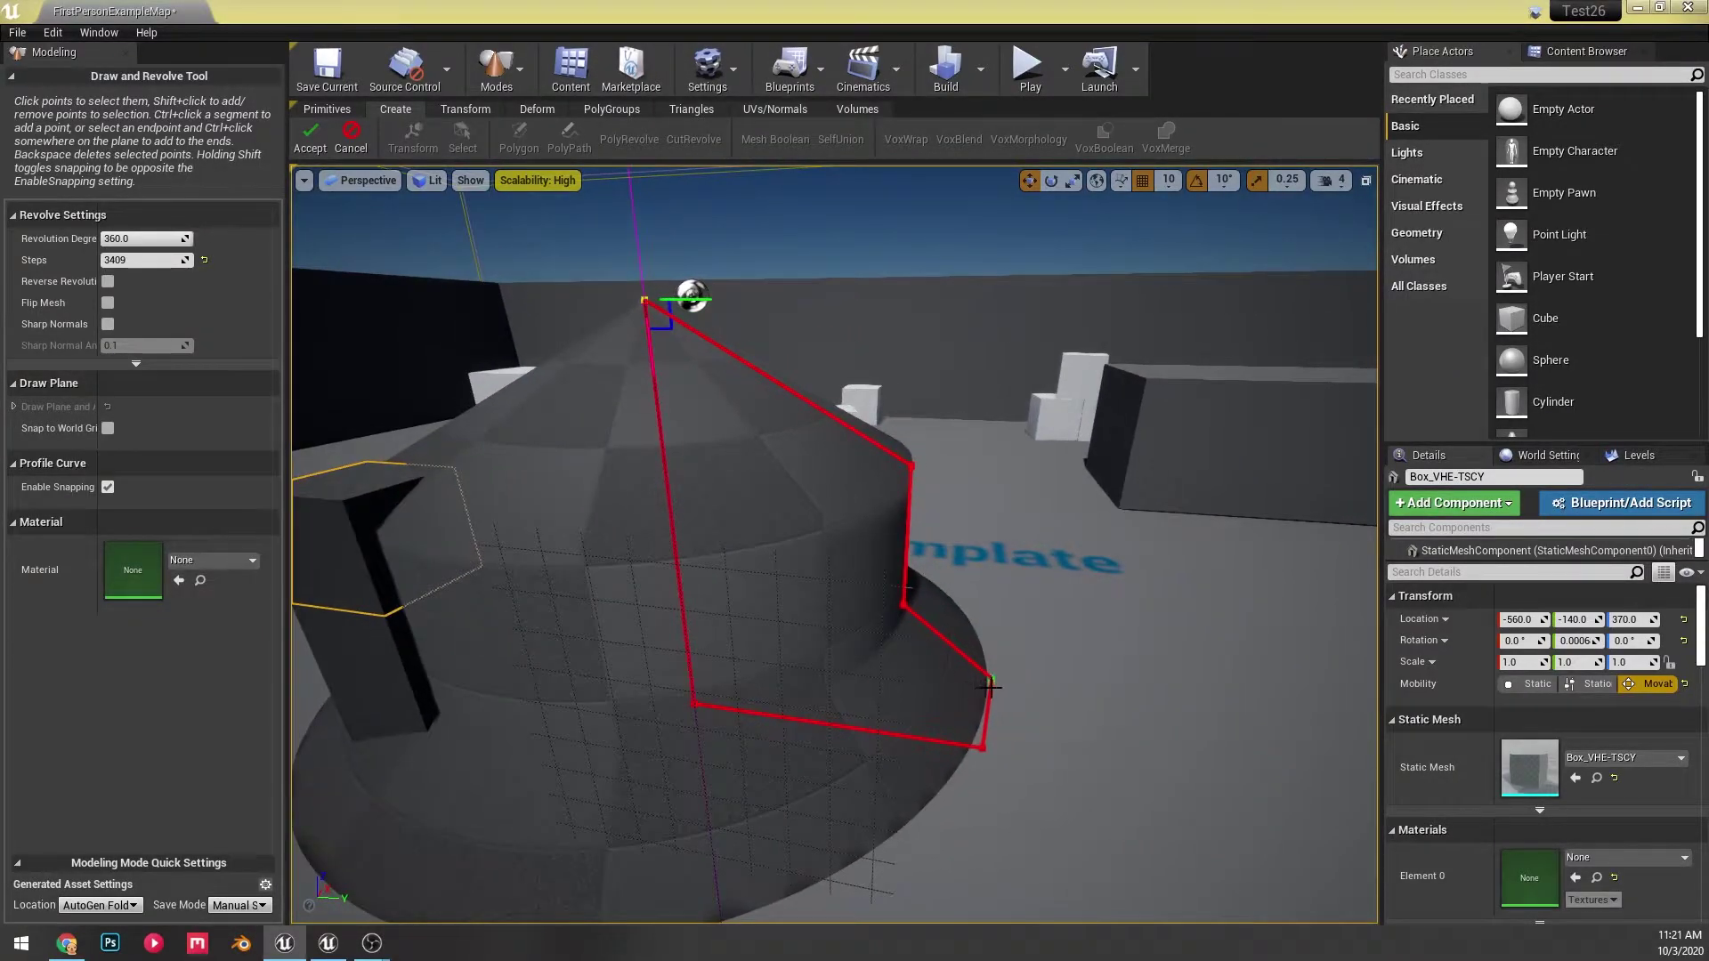
- Lower the profile's bottom outer point and its bottom point on the axis to deepen the base of the shape
{"action": "left_click", "coordinate": [977, 750]}
{"action": "left_click_drag", "start_coordinate": [997, 772], "coordinate": [1034, 917], "text": "alt"}
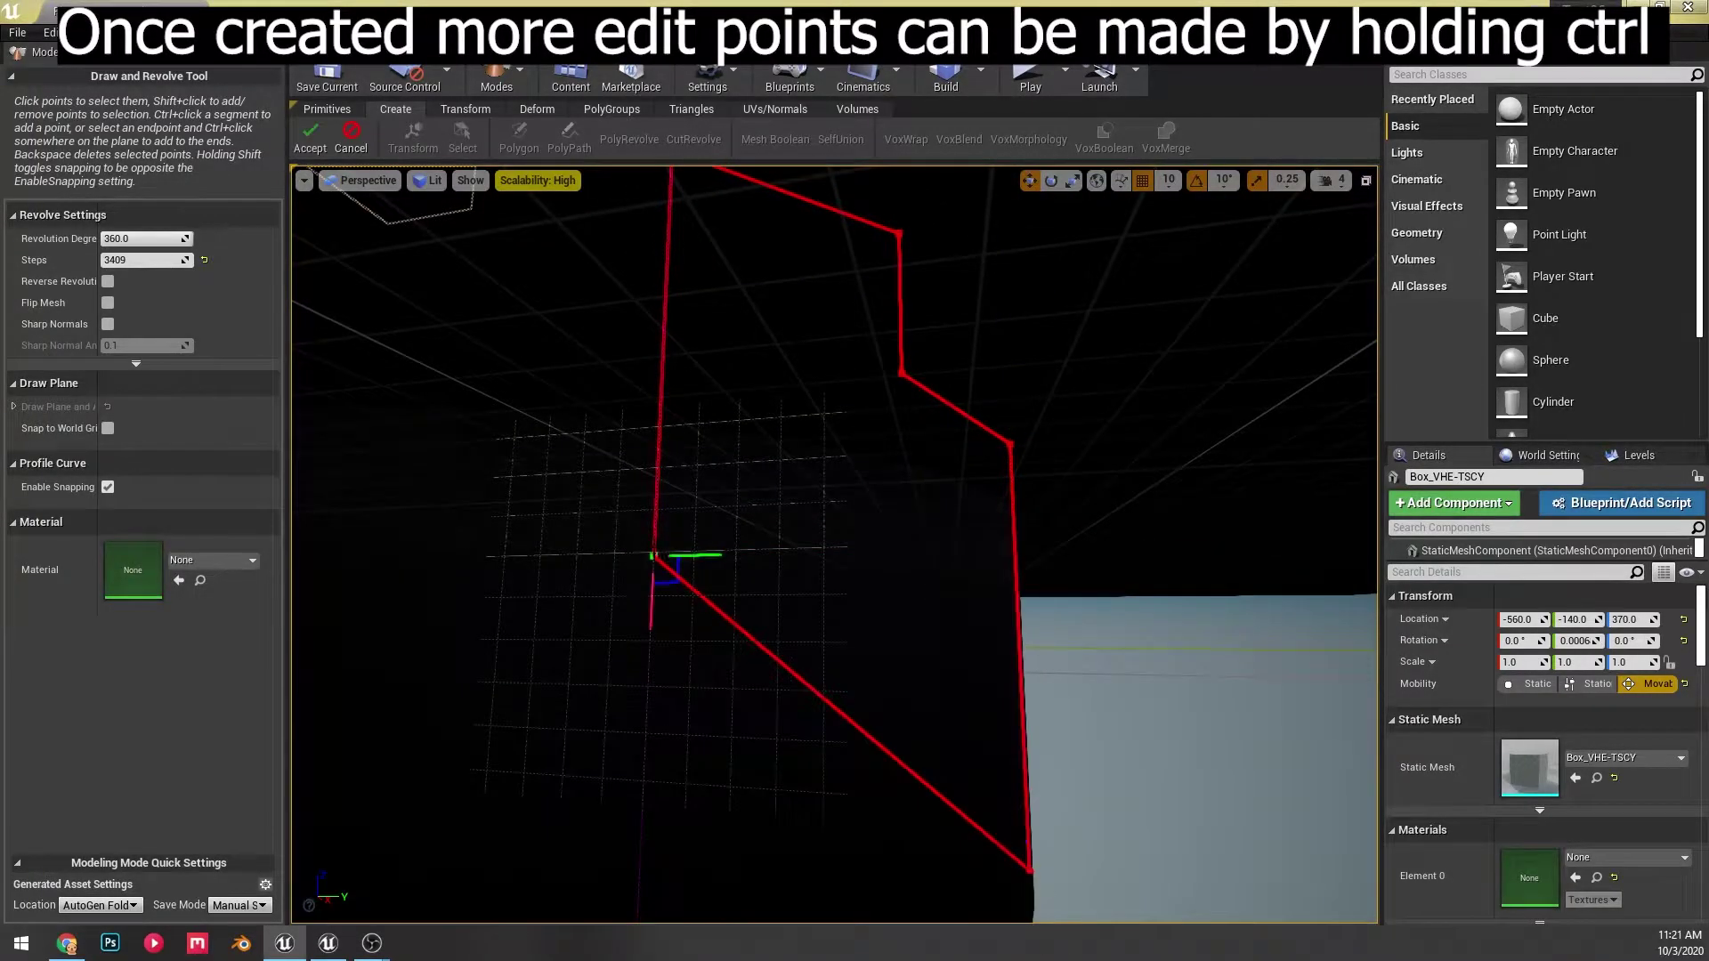
{"action": "key", "text": "s"}
{"action": "right_click_drag", "start_coordinate": [657, 569], "coordinate": [616, 623]}
{"action": "left_click_drag", "start_coordinate": [809, 495], "coordinate": [891, 785]}
{"action": "key", "text": "e"}
{"action": "right_click_drag", "start_coordinate": [891, 785], "coordinate": [905, 713]}
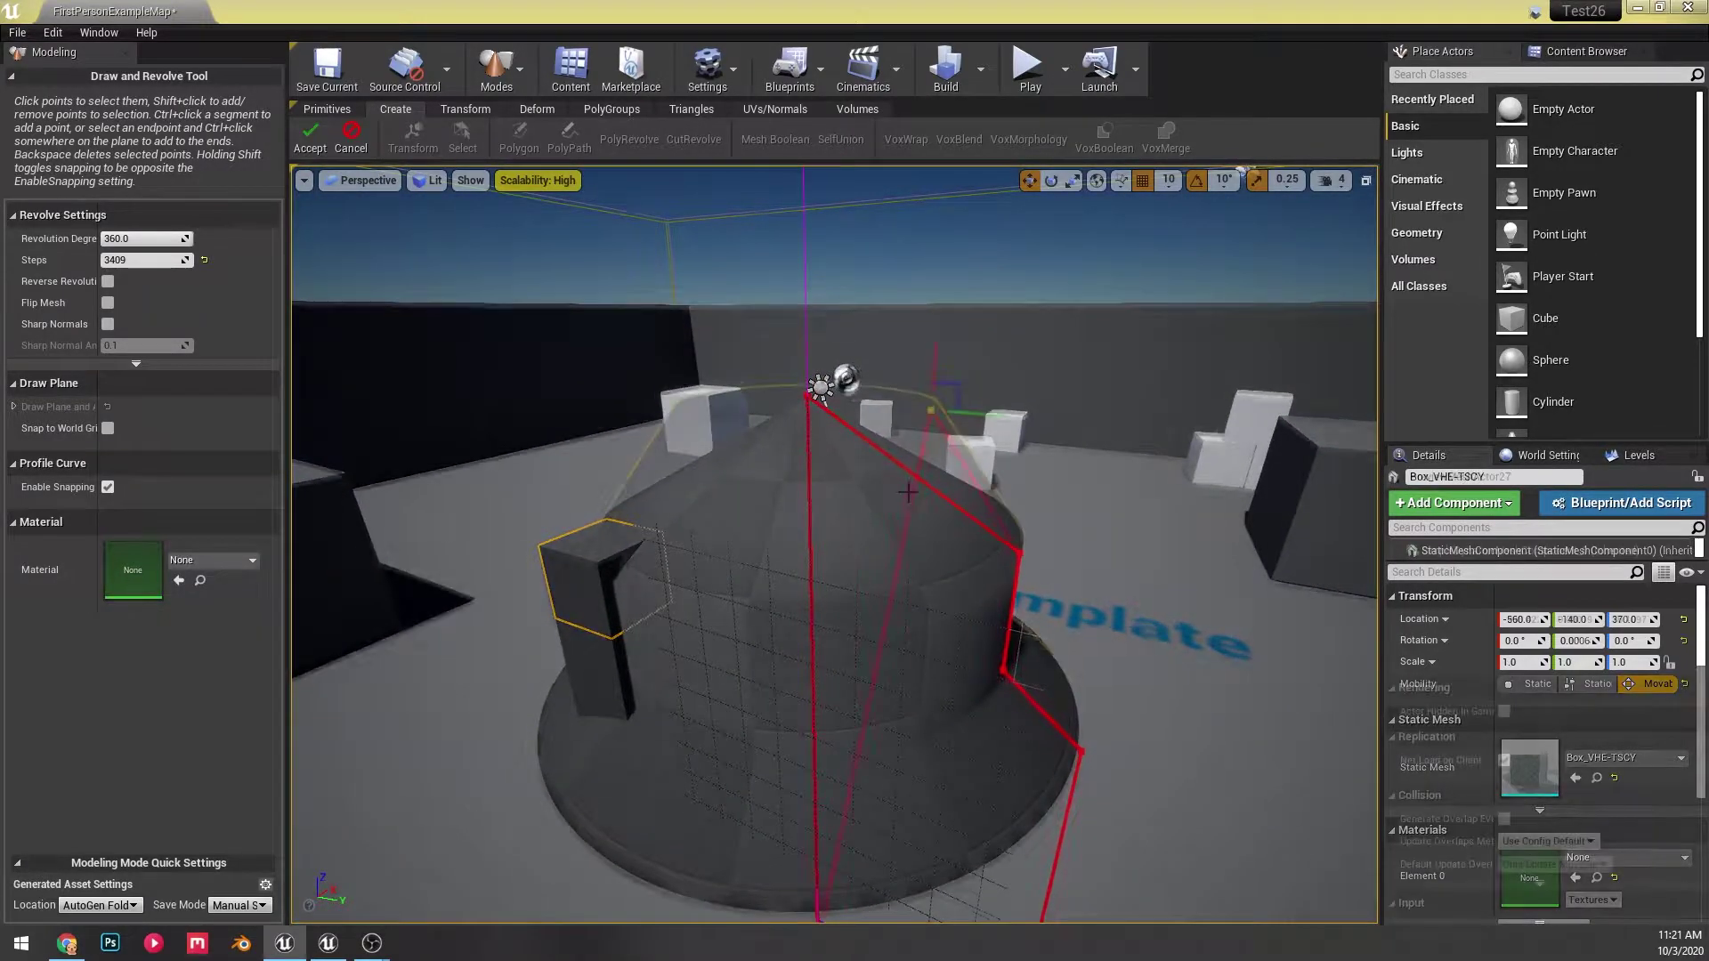
- Accept the revolved mesh and try the CutRevolve tool on it, repositioning the revolution axis
{"action": "right_click_drag", "start_coordinate": [926, 400], "coordinate": [806, 579]}
{"action": "key", "text": "w"}
{"action": "key", "text": "s"}
{"action": "key", "text": "w"}
{"action": "key", "text": "s"}
{"action": "left_click_drag", "start_coordinate": [870, 436], "coordinate": [877, 401], "text": "alt"}
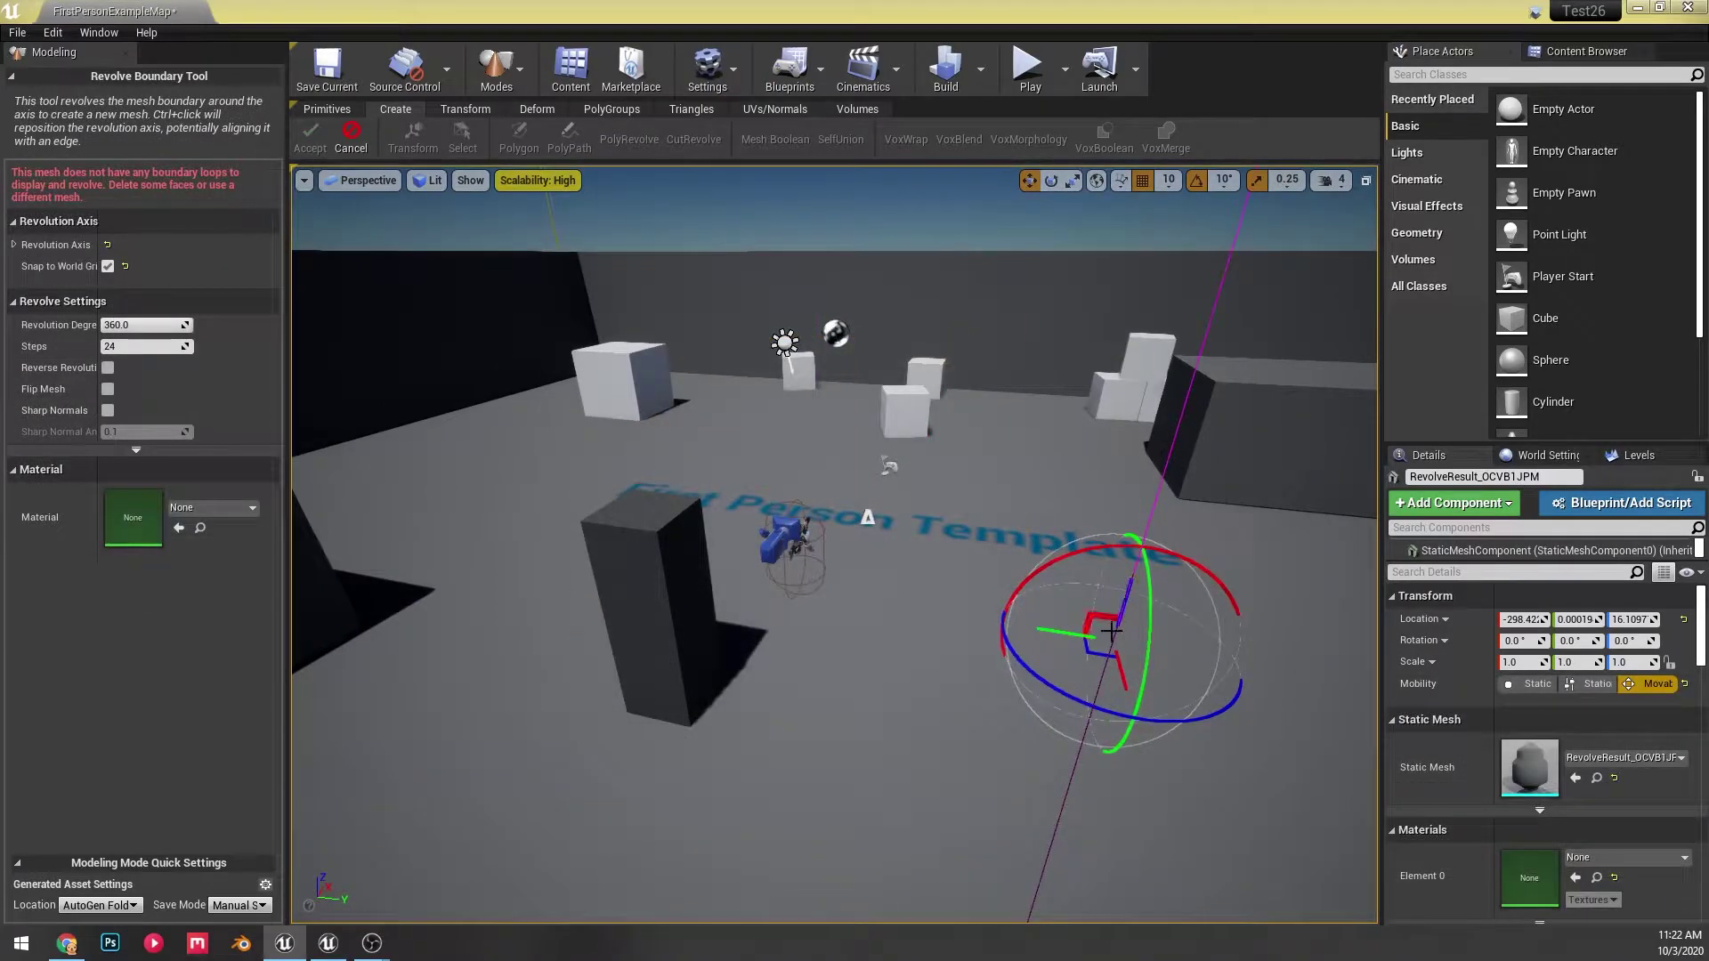
{"action": "left_click_drag", "start_coordinate": [1125, 601], "coordinate": [928, 503]}
{"action": "left_click", "coordinate": [958, 574]}
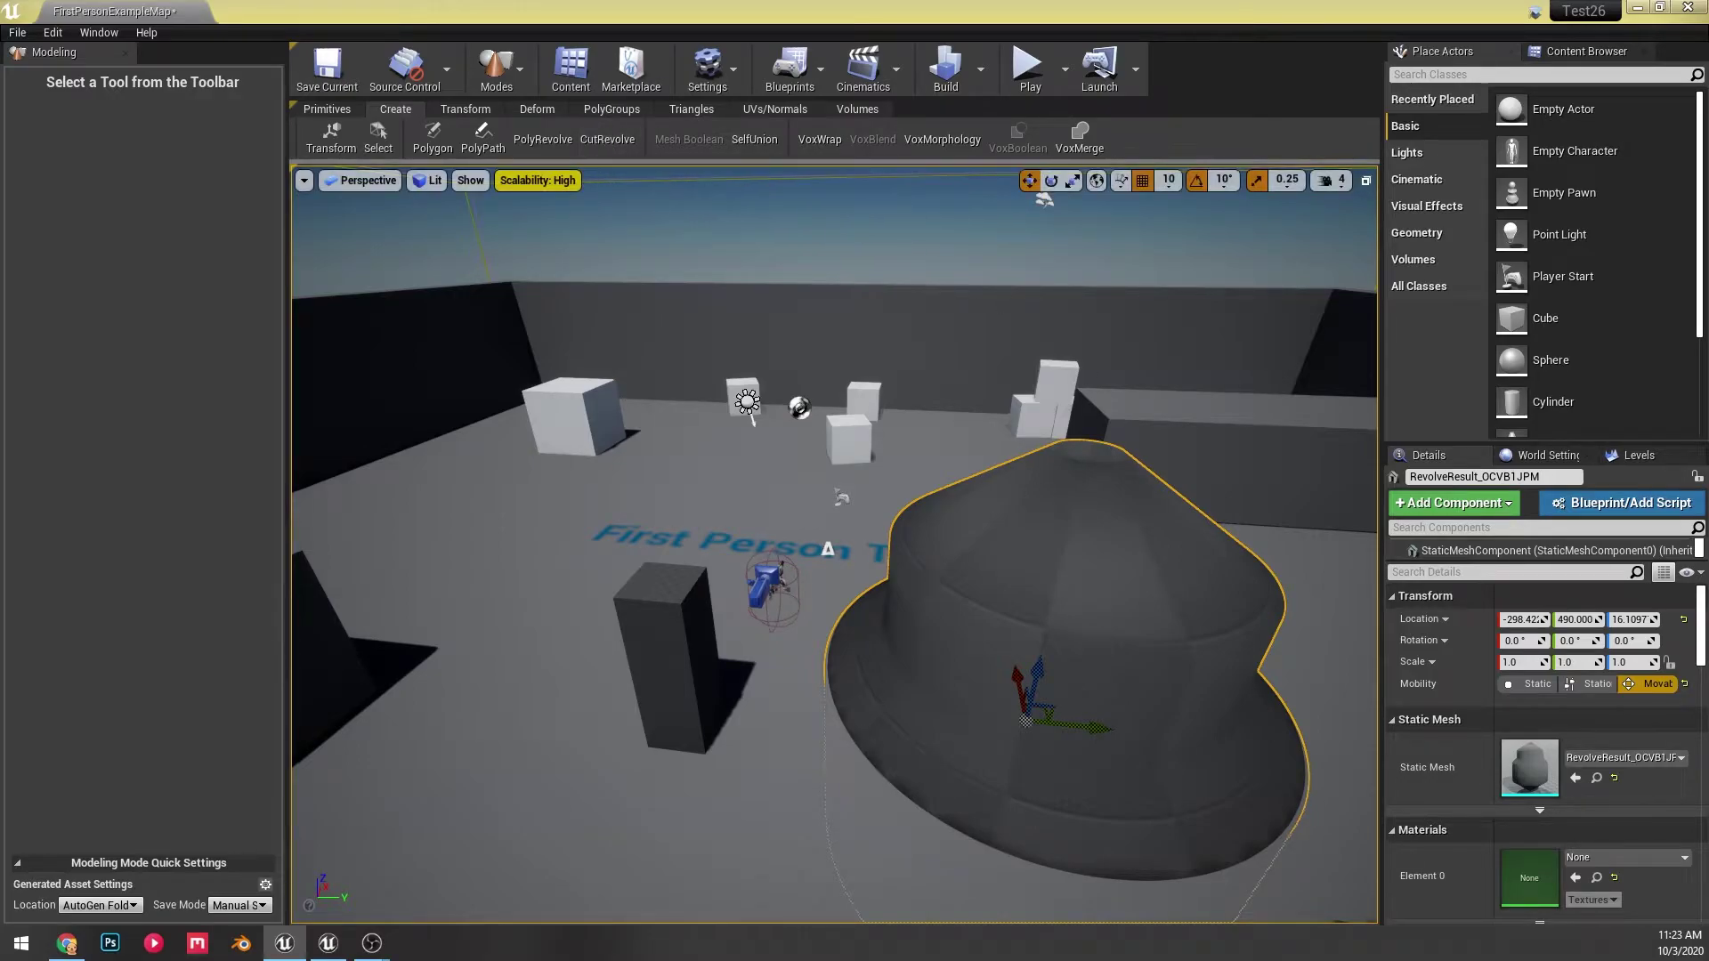
- Offset the top box of the stack so it partly overlaps the box below, and select both boxes
{"action": "left_click", "coordinate": [669, 614]}
{"action": "right_click_drag", "start_coordinate": [670, 615], "coordinate": [628, 637]}
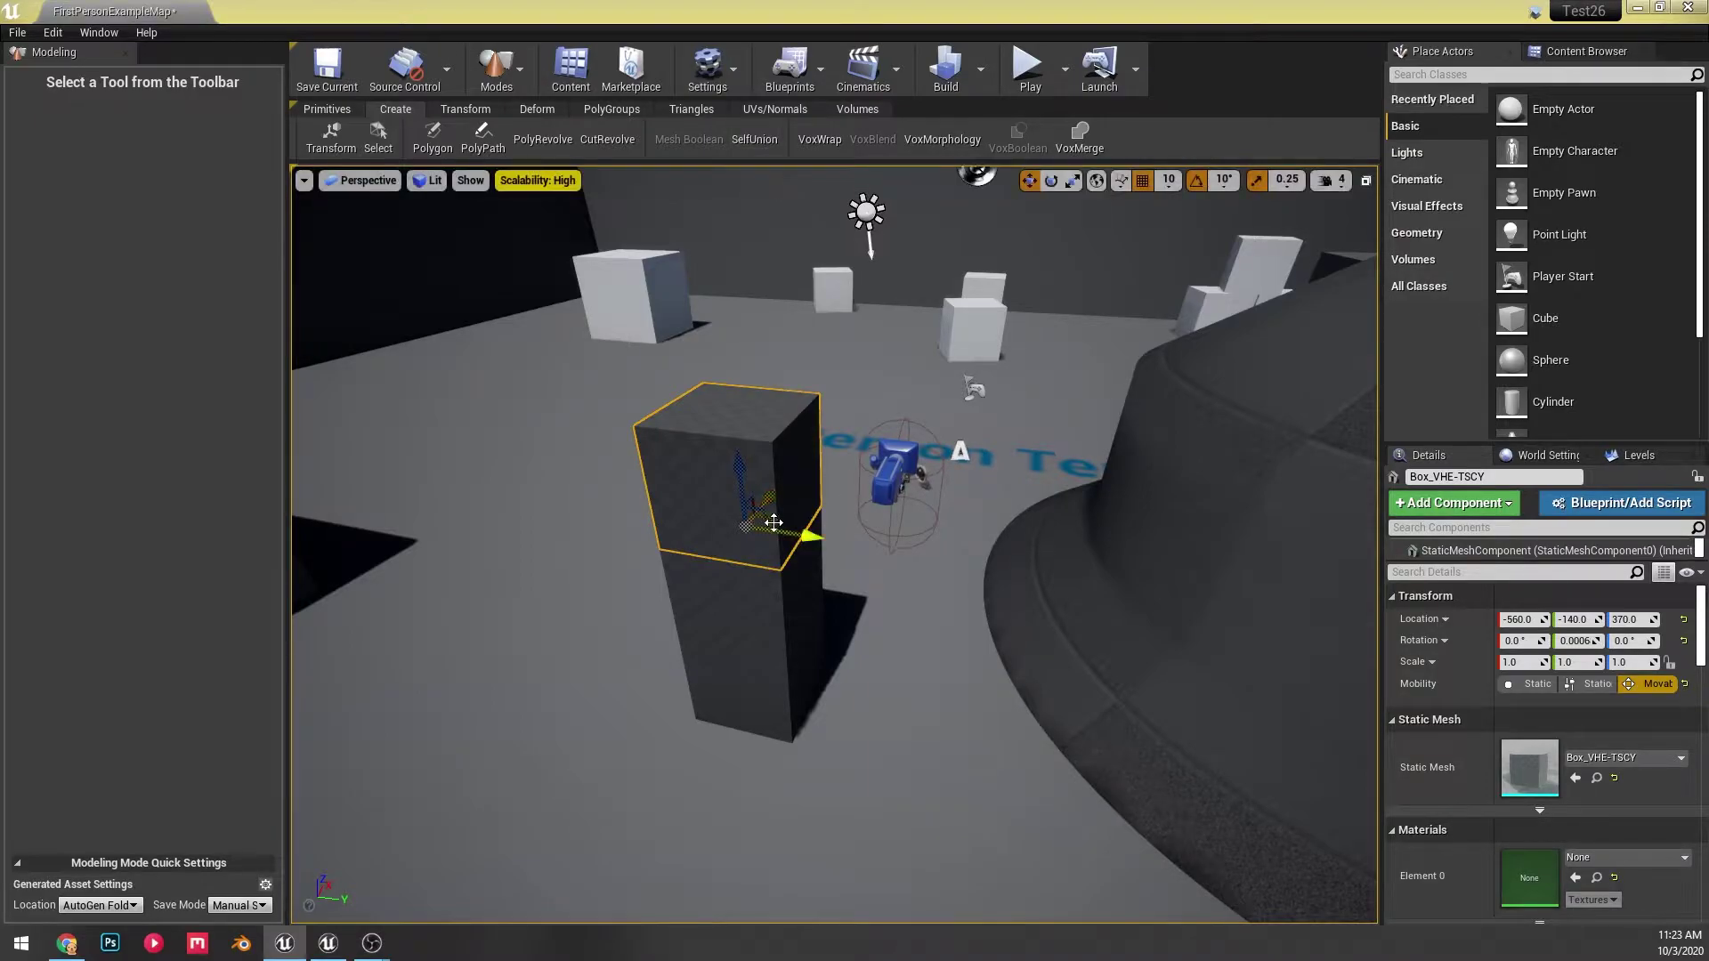
{"action": "left_click_drag", "start_coordinate": [774, 522], "coordinate": [823, 523]}
{"action": "left_click", "coordinate": [770, 587], "text": "shift"}
{"action": "mouse_move", "coordinate": [769, 587]}
{"action": "right_mouse_down"}
{"action": "mouse_move", "coordinate": [771, 606]}
{"action": "mouse_move", "coordinate": [764, 570]}
{"action": "right_mouse_up"}
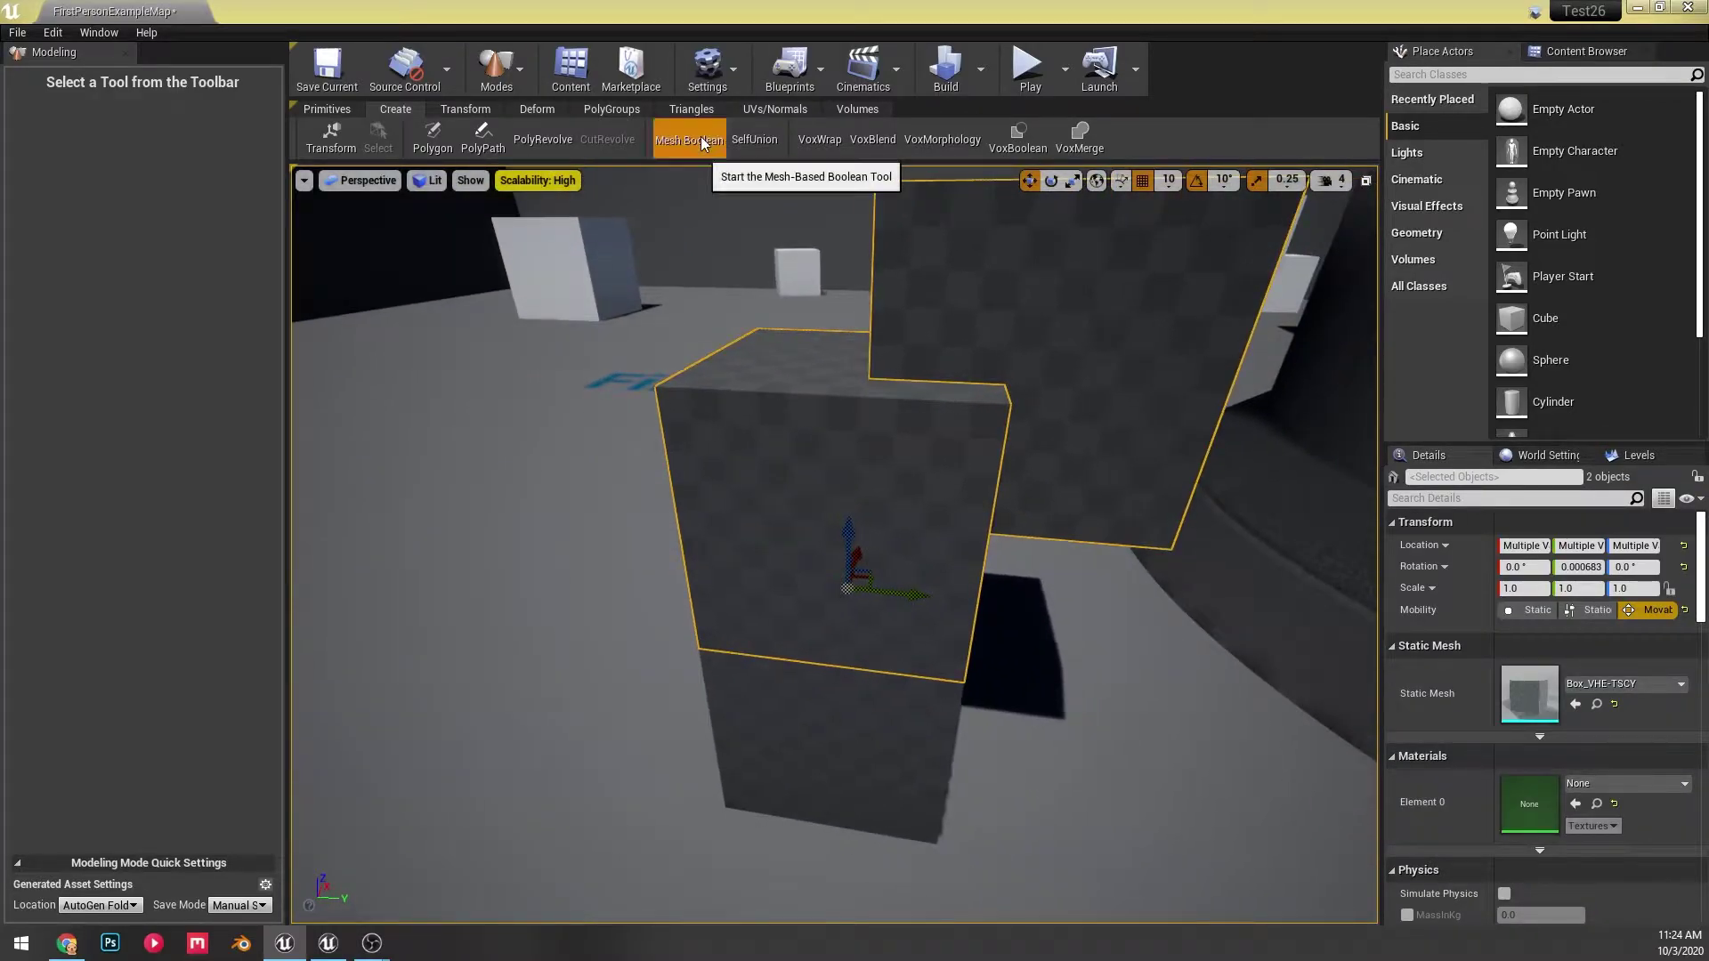
- Subtract the lower box from the offset upper box with Mesh Boolean using operation A - B, and accept the result
{"action": "left_click", "coordinate": [701, 137]}
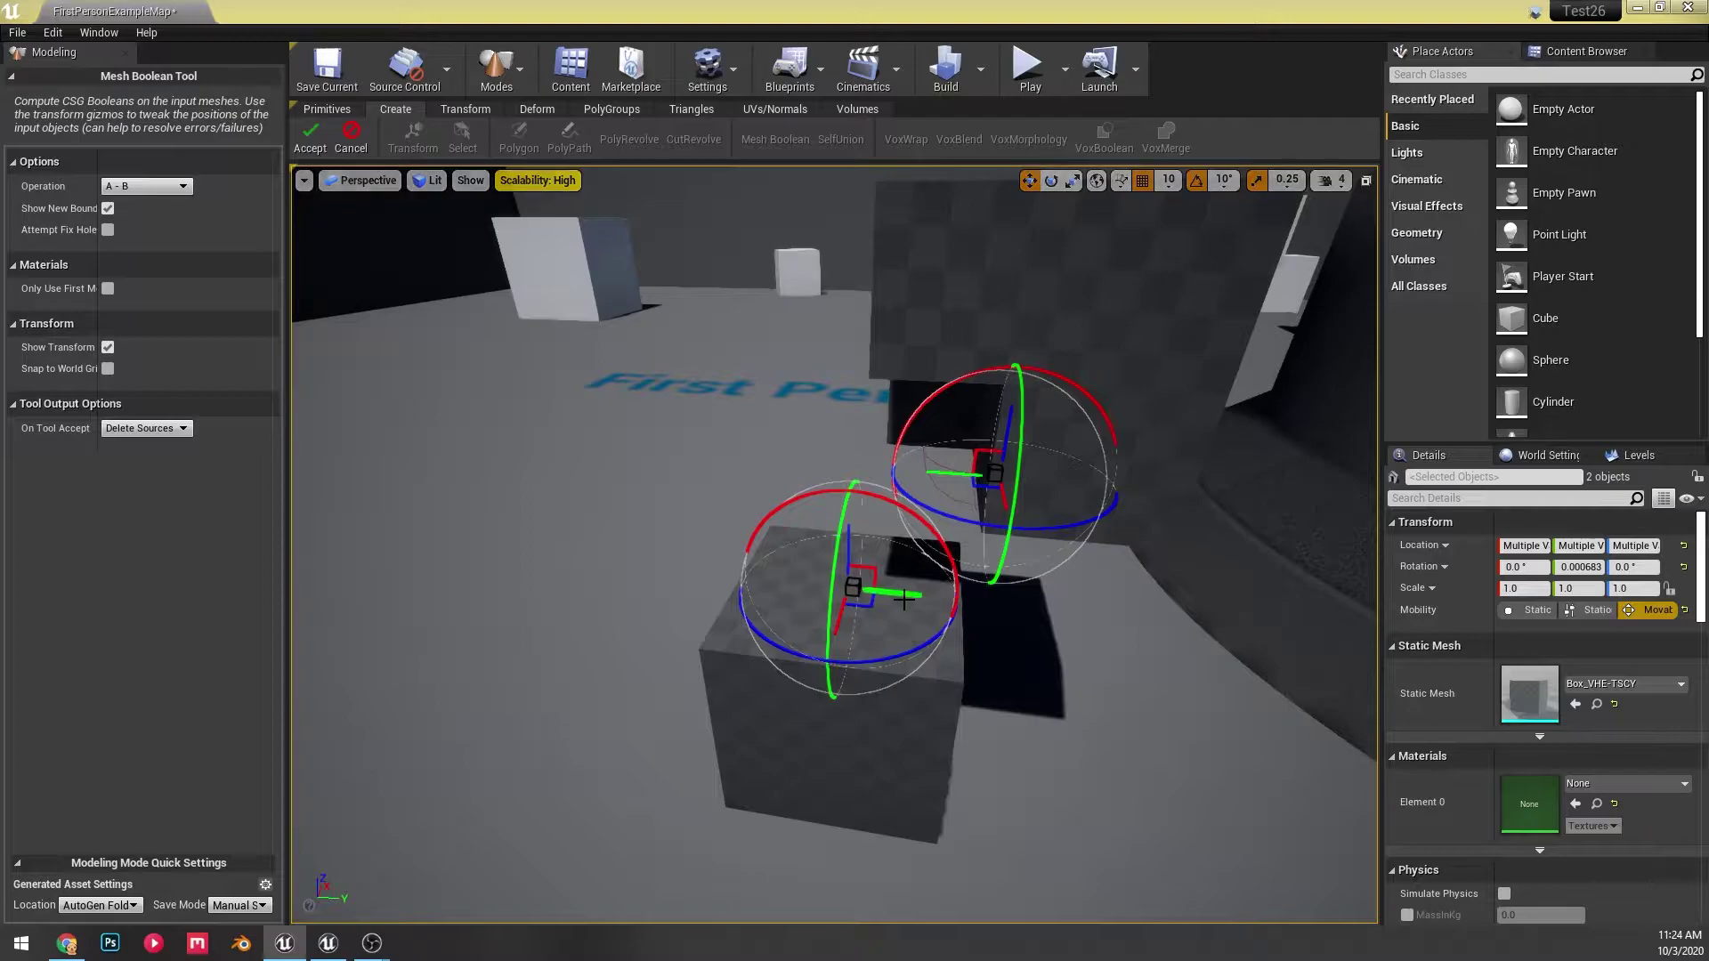
{"action": "left_click_drag", "start_coordinate": [899, 593], "coordinate": [896, 516]}
{"action": "mouse_move", "coordinate": [895, 515]}
{"action": "right_mouse_down"}
{"action": "mouse_move", "coordinate": [922, 490]}
{"action": "mouse_move", "coordinate": [1024, 476]}
{"action": "mouse_move", "coordinate": [908, 498]}
{"action": "mouse_move", "coordinate": [897, 524]}
{"action": "right_mouse_up"}
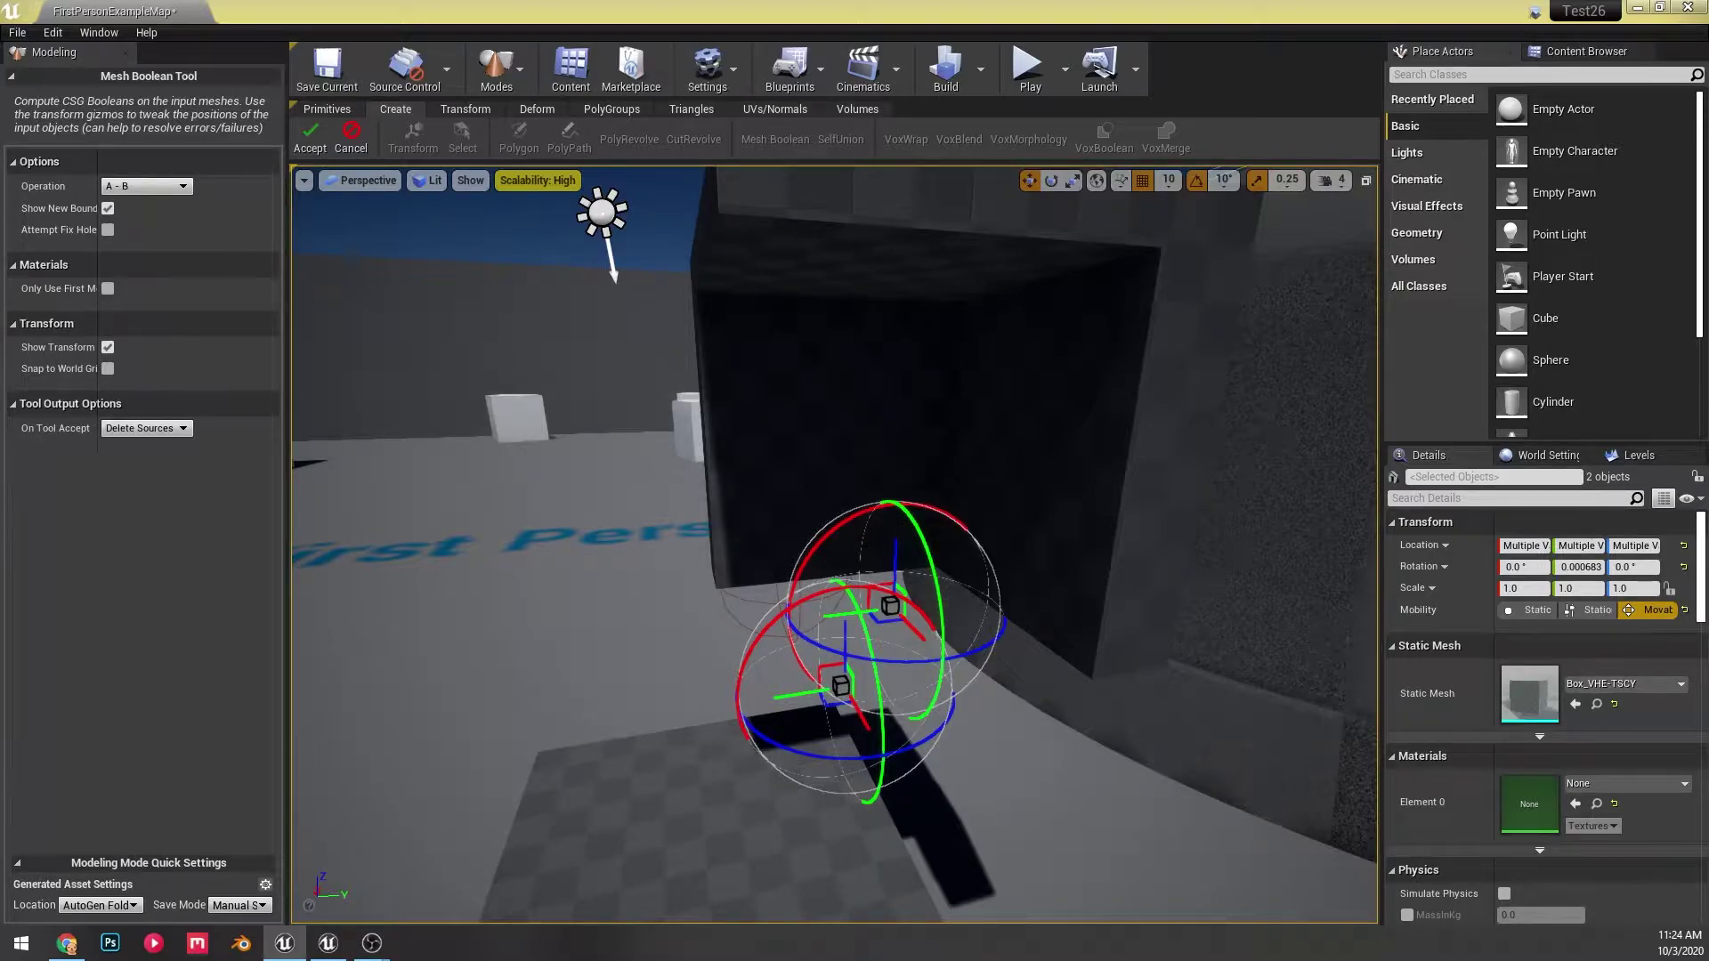
{"action": "mouse_move", "coordinate": [852, 479]}
{"action": "right_mouse_down"}
{"action": "mouse_move", "coordinate": [841, 525]}
{"action": "mouse_move", "coordinate": [857, 547]}
{"action": "mouse_move", "coordinate": [853, 479]}
{"action": "right_mouse_up"}
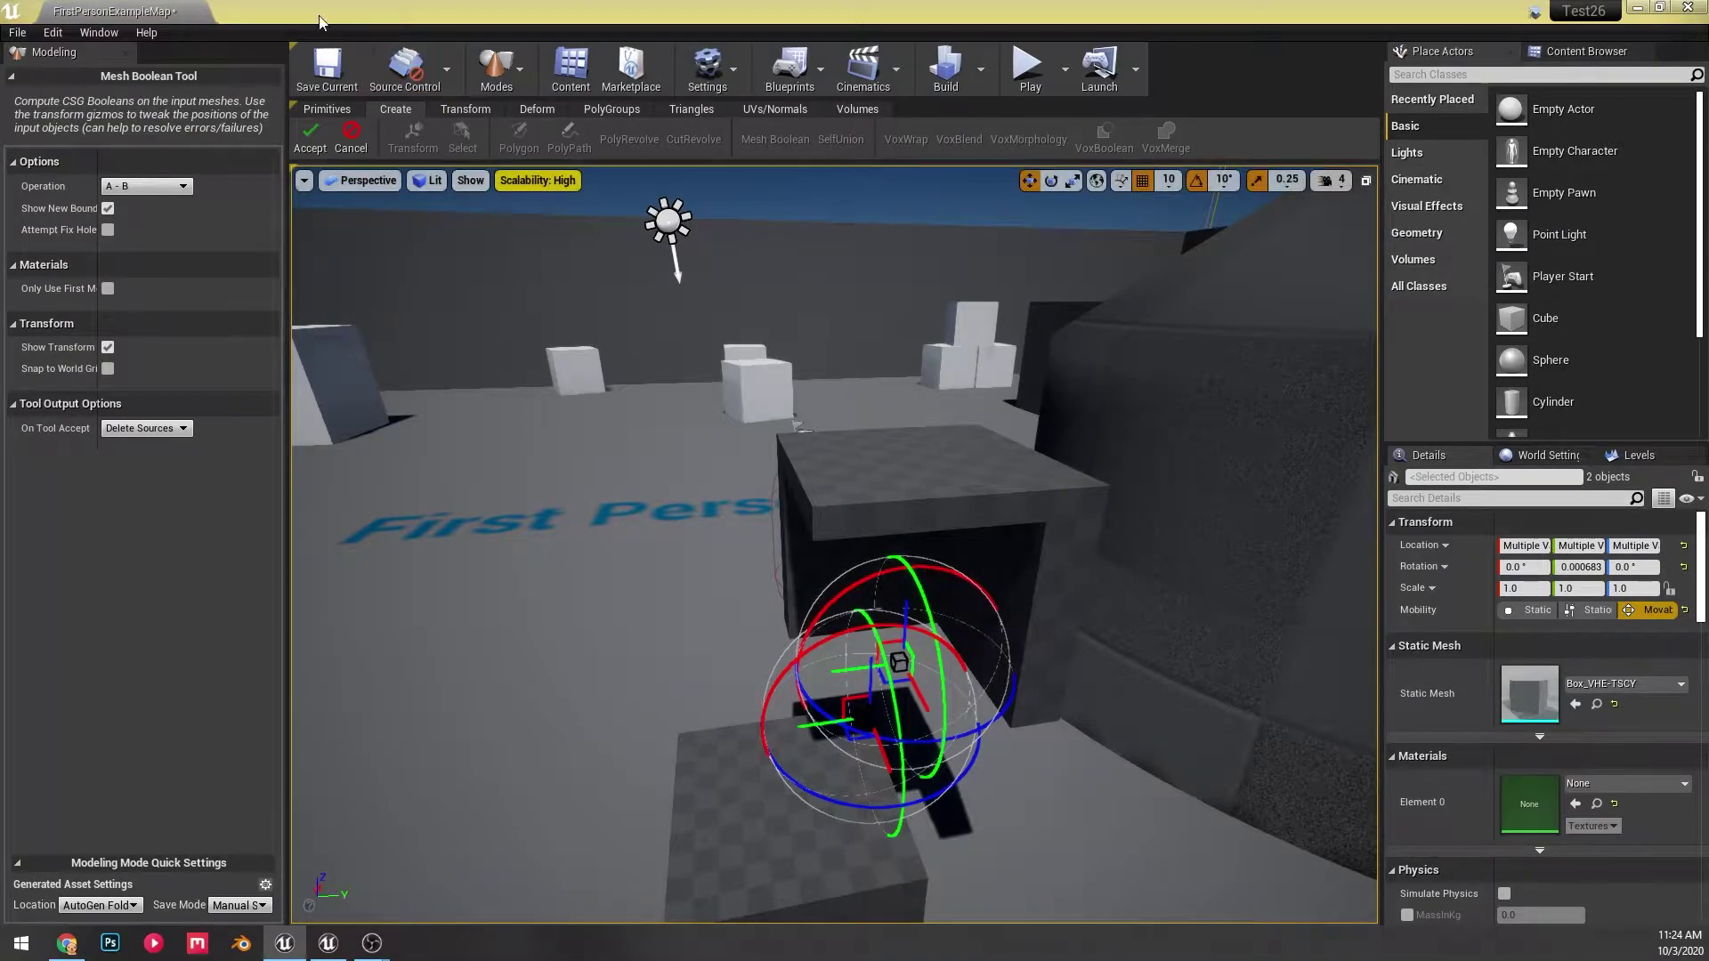
{"action": "left_click", "coordinate": [310, 138]}
{"action": "right_click_drag", "start_coordinate": [979, 398], "coordinate": [983, 481]}
{"action": "left_click", "coordinate": [1604, 59]}
{"action": "left_click", "coordinate": [1470, 56]}
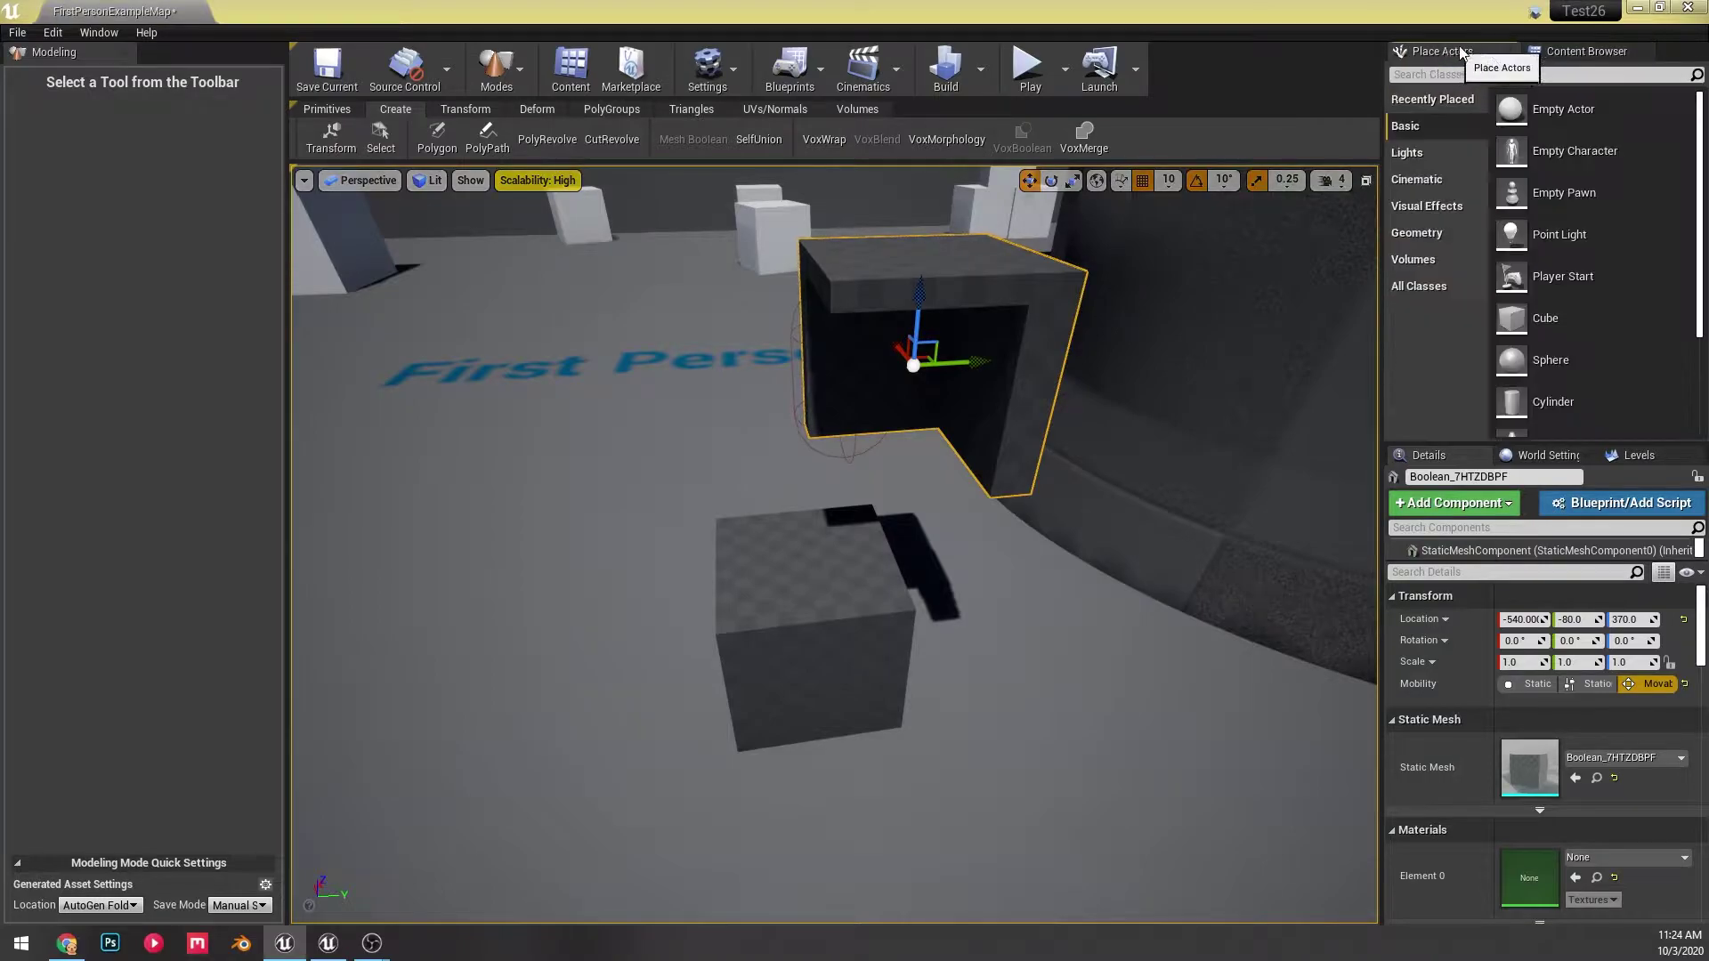
- Place a cylinder primitive on the floor so that it partly overlaps the remaining box, and complete the placement
{"action": "left_click", "coordinate": [328, 109]}
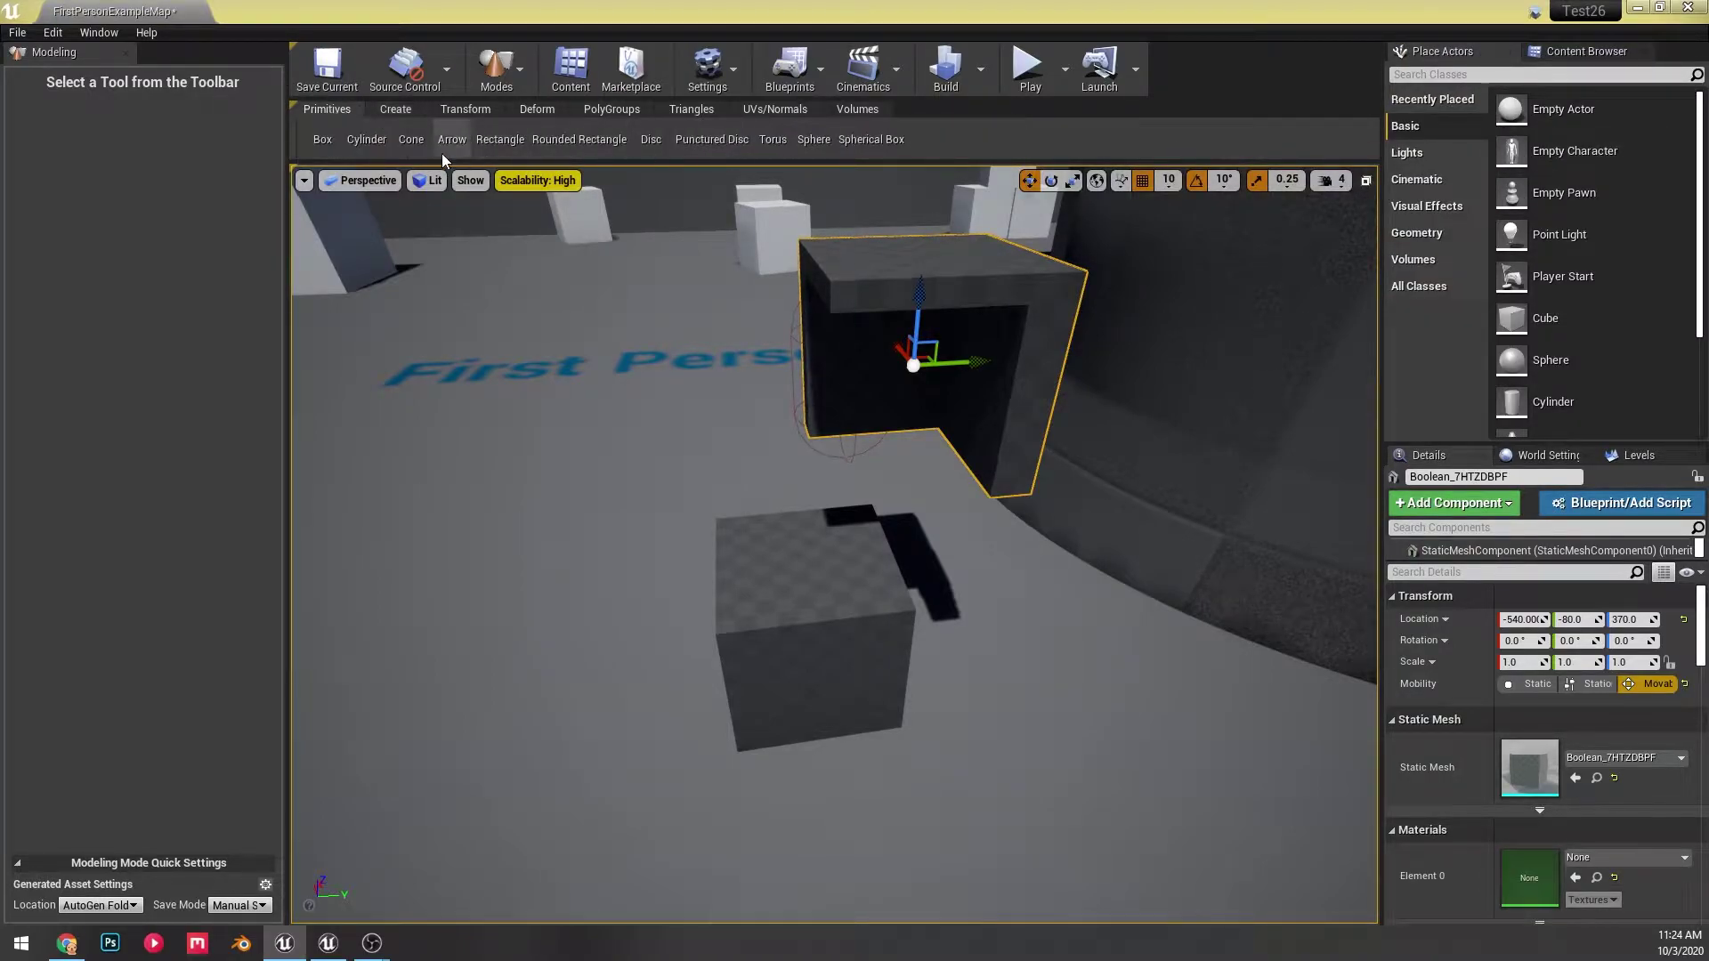
{"action": "left_click", "coordinate": [368, 140]}
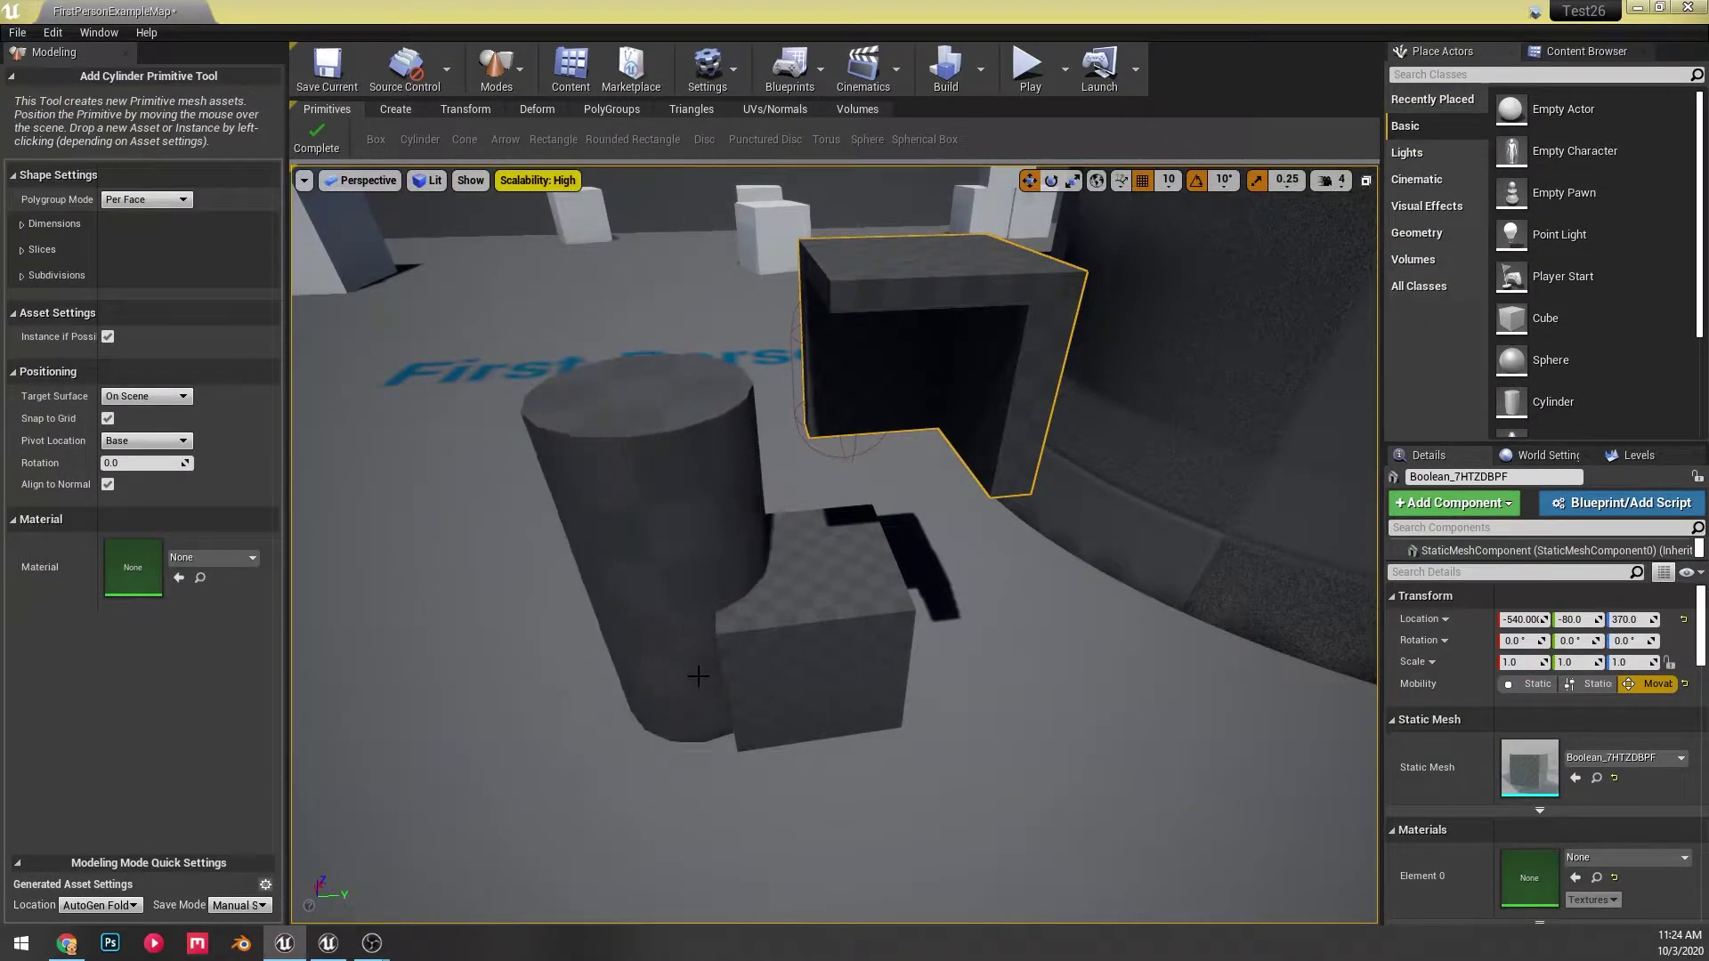
{"action": "left_click", "coordinate": [723, 680]}
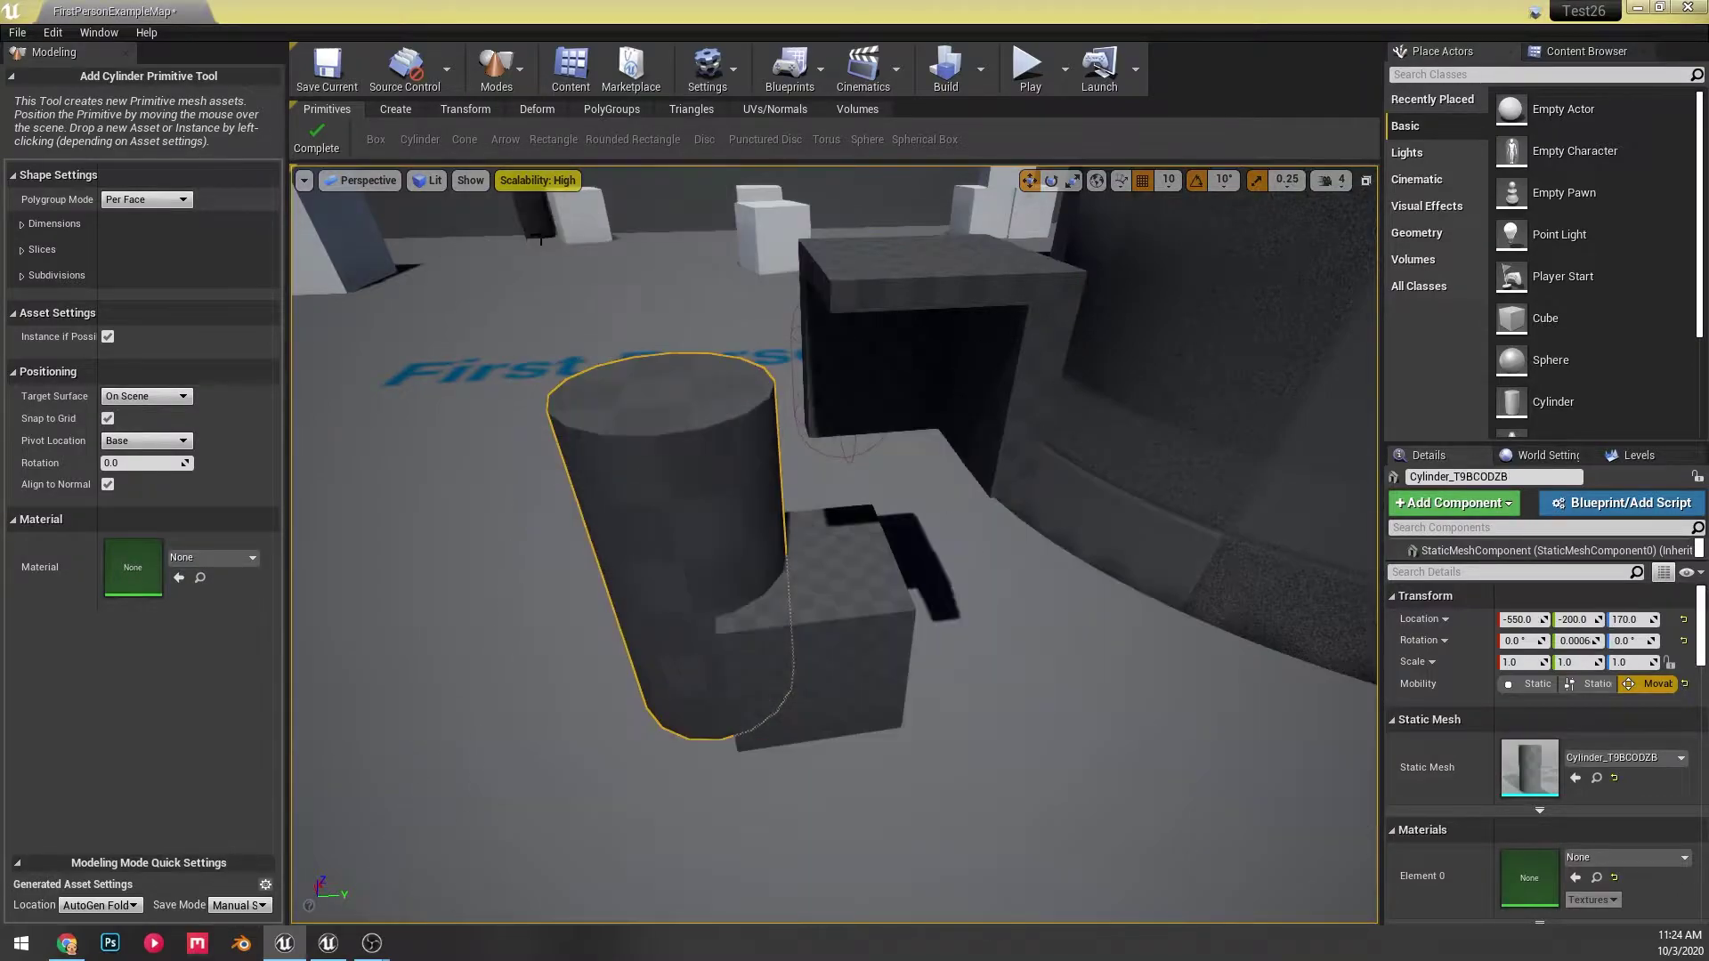
{"action": "left_click", "coordinate": [316, 139]}
{"action": "mouse_move", "coordinate": [570, 427]}
{"action": "right_mouse_down"}
{"action": "mouse_move", "coordinate": [539, 480]}
{"action": "mouse_move", "coordinate": [570, 436]}
{"action": "mouse_move", "coordinate": [552, 471]}
{"action": "mouse_move", "coordinate": [552, 454]}
{"action": "right_mouse_up"}
- Select the cylinder together with the box and cut the cylinder out of the box with Mesh Boolean operation B - A
{"action": "left_click", "coordinate": [961, 538], "text": "shift"}
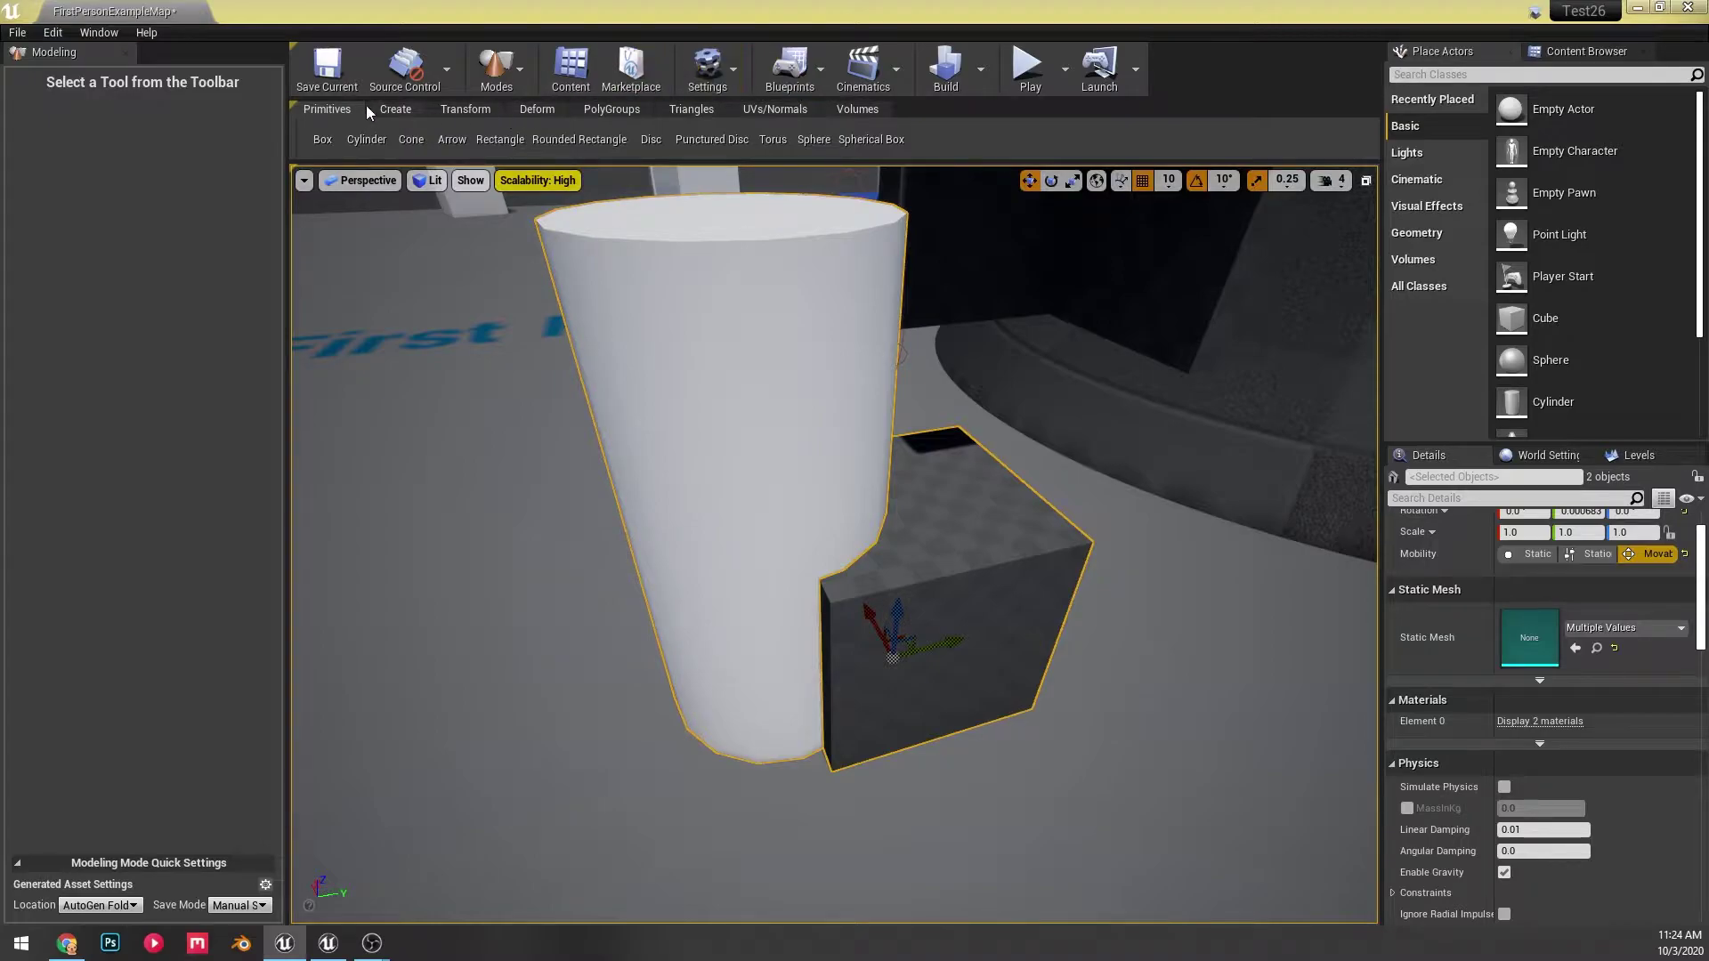
{"action": "left_click", "coordinate": [394, 109]}
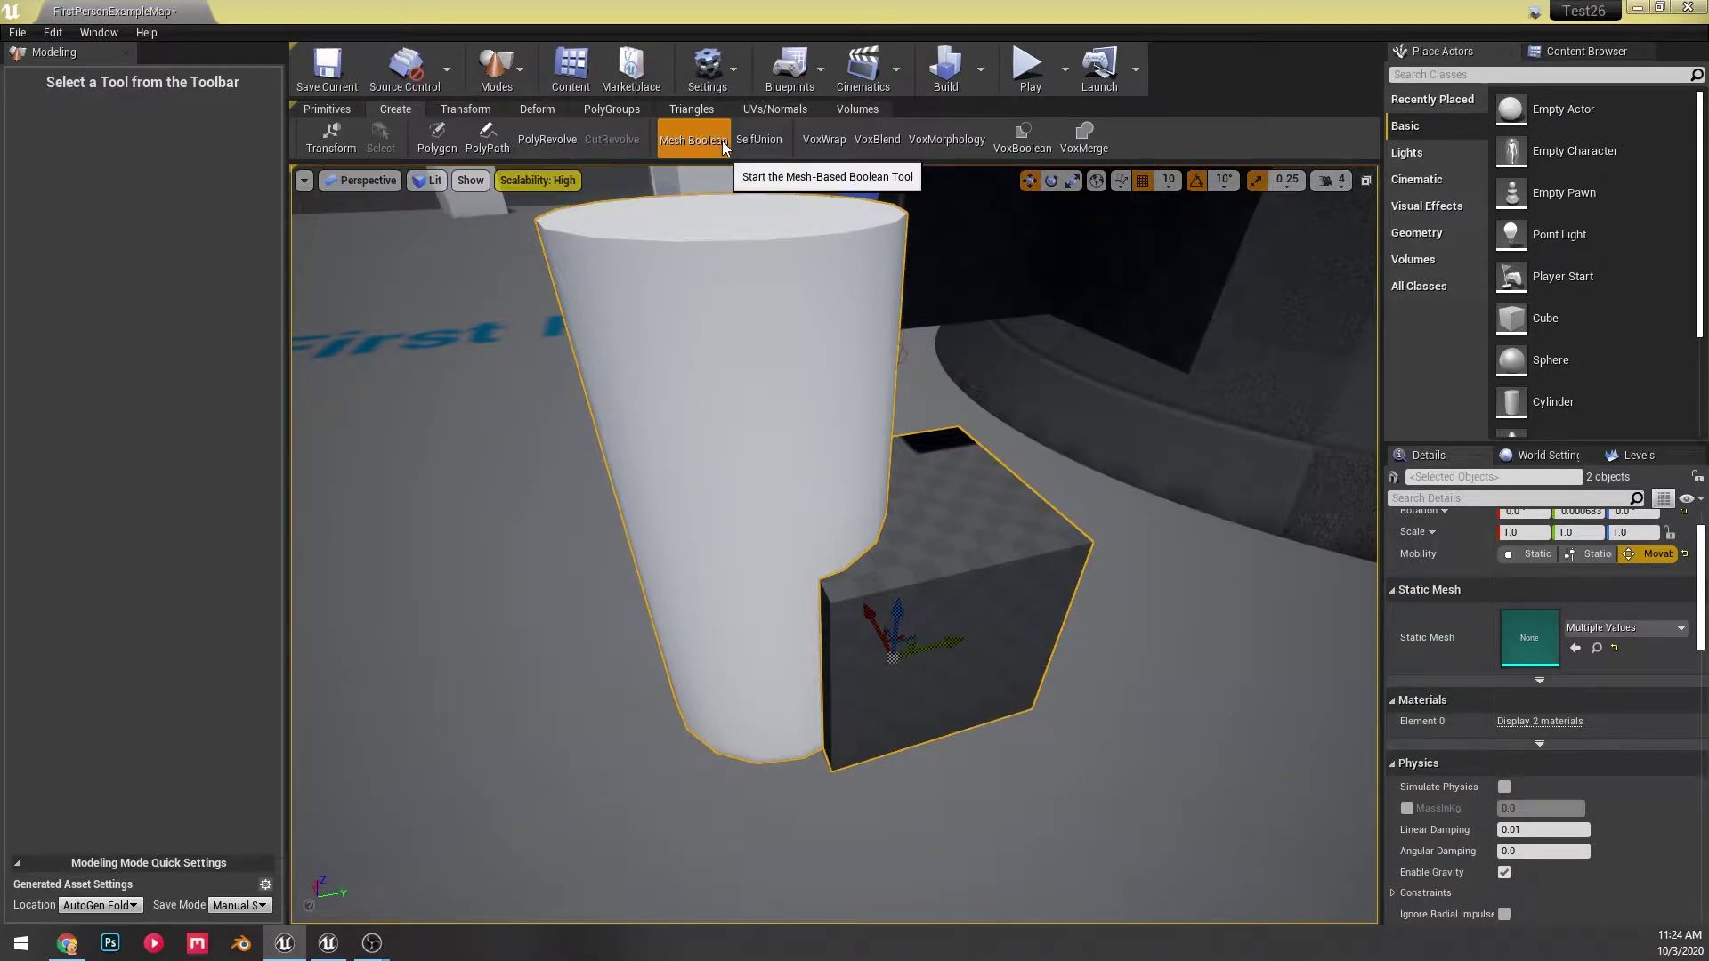
{"action": "left_click", "coordinate": [729, 135]}
{"action": "right_click_drag", "start_coordinate": [847, 531], "coordinate": [695, 499]}
{"action": "left_click", "coordinate": [186, 190]}
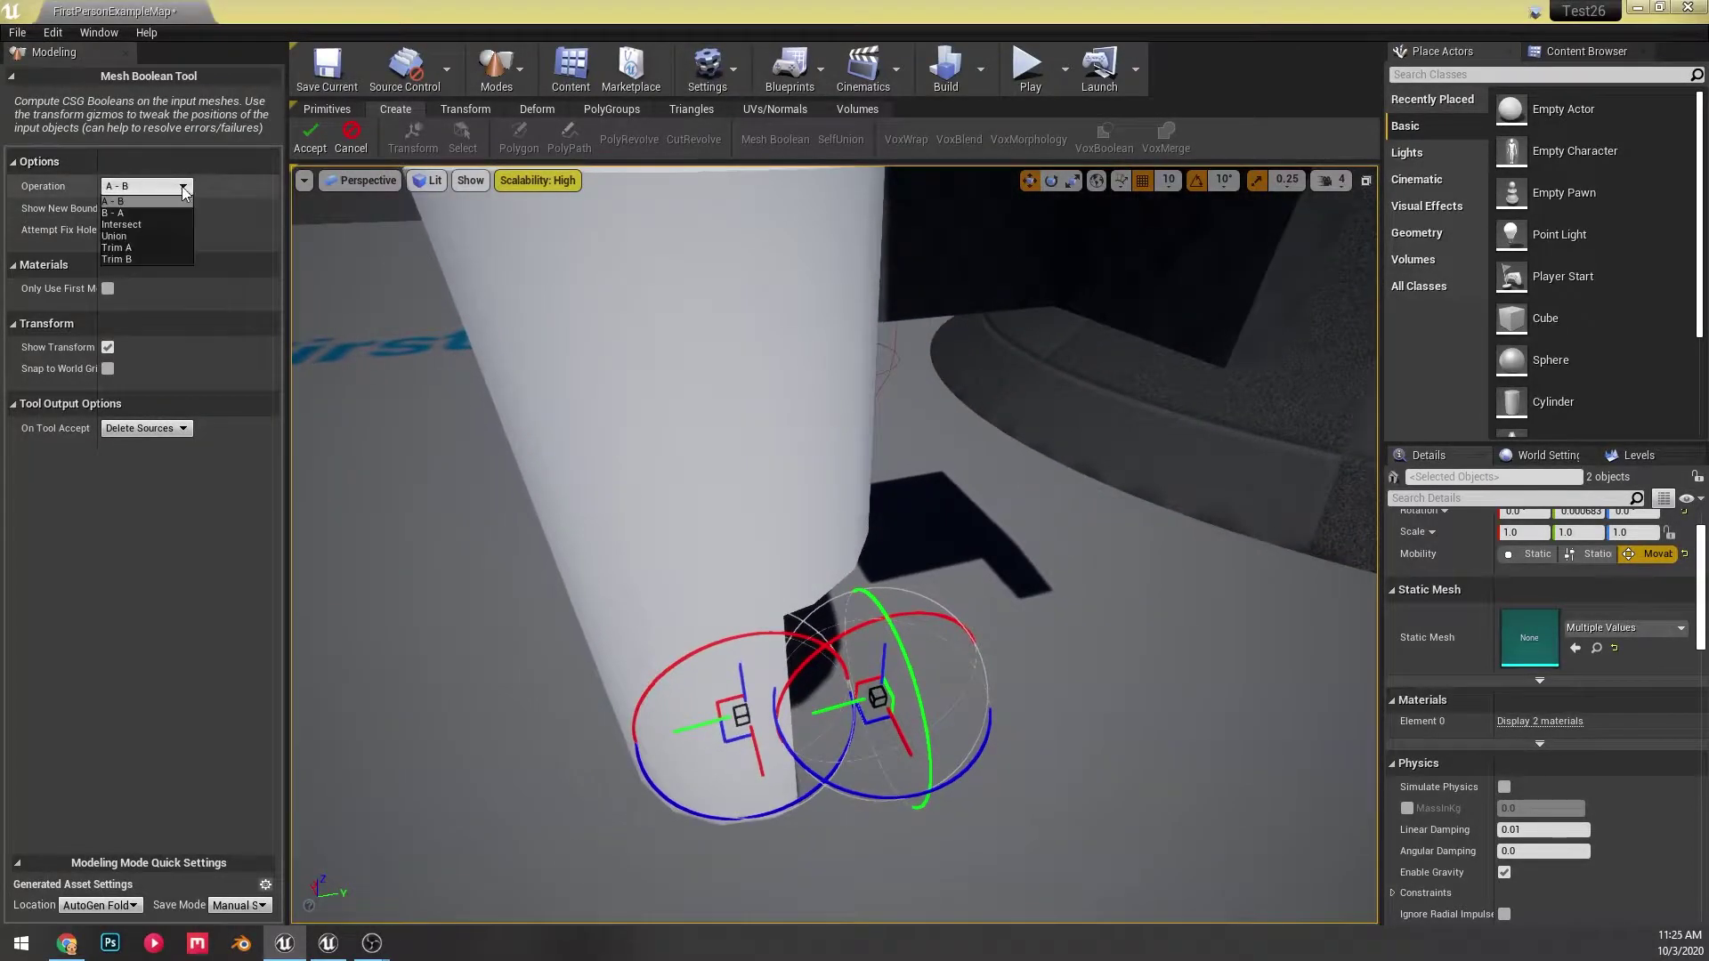
{"action": "left_click", "coordinate": [113, 213]}
{"action": "right_click_drag", "start_coordinate": [695, 316], "coordinate": [703, 322]}
{"action": "mouse_move", "coordinate": [818, 599]}
{"action": "right_mouse_down"}
{"action": "mouse_move", "coordinate": [797, 619]}
{"action": "mouse_move", "coordinate": [806, 654]}
{"action": "mouse_move", "coordinate": [805, 592]}
{"action": "mouse_move", "coordinate": [837, 613]}
{"action": "right_mouse_up"}
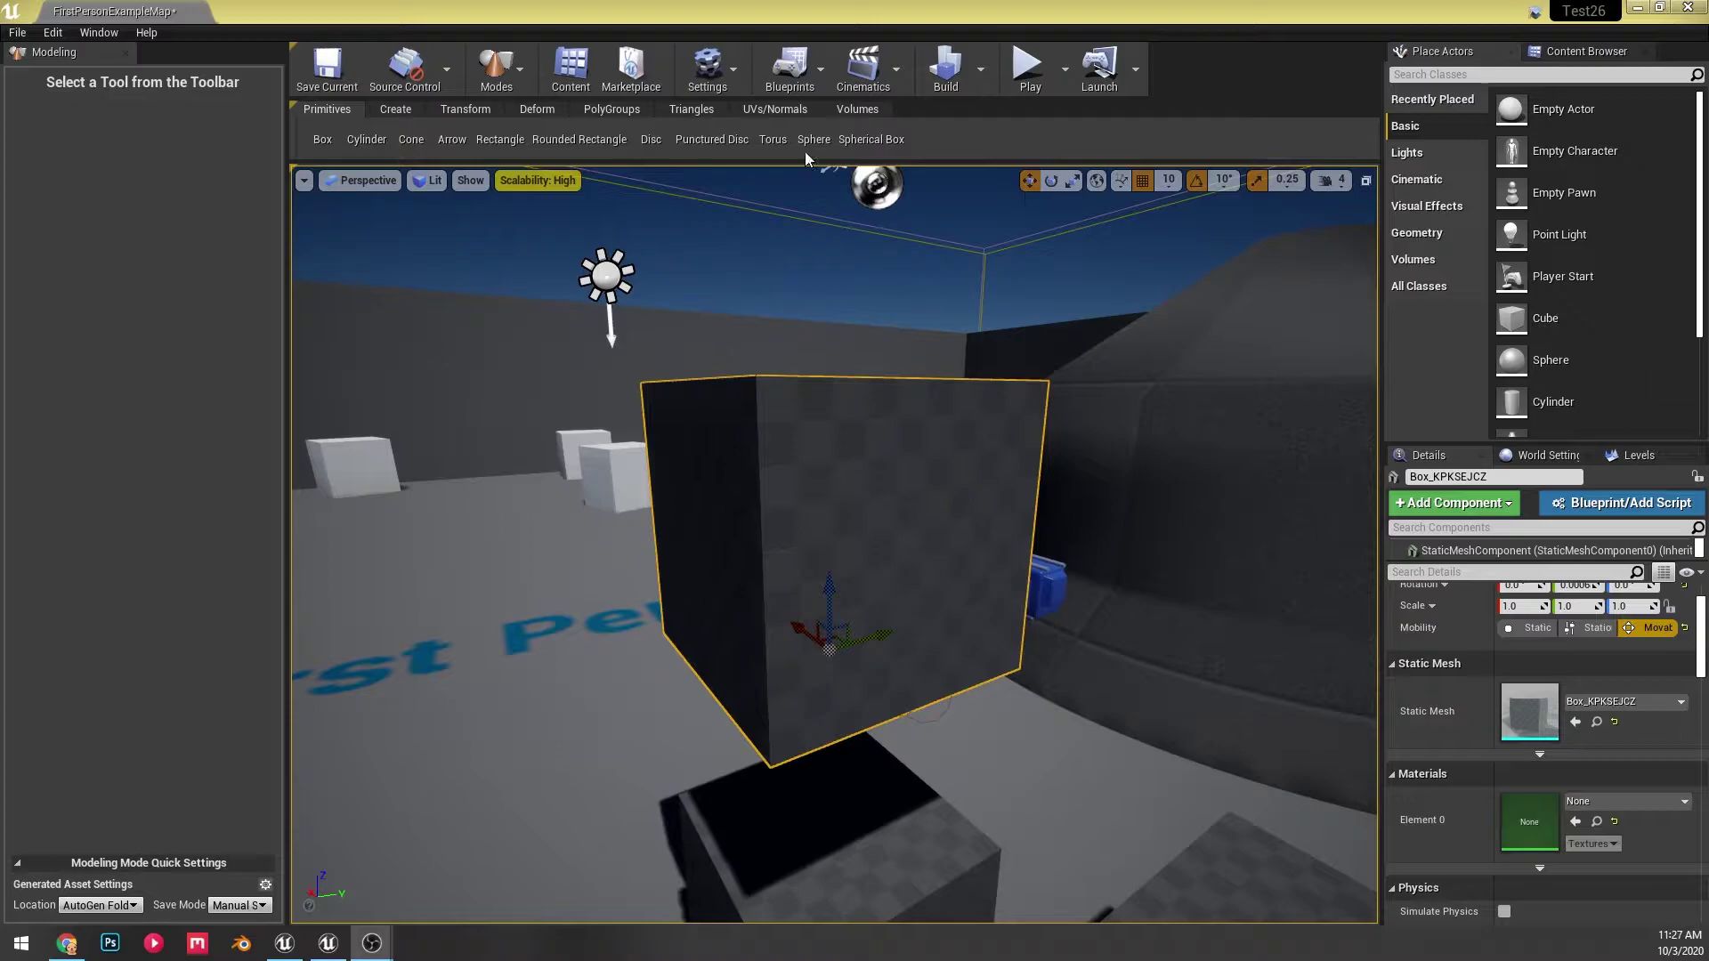
- Try the VoxWrap tool on the floating box and on a plane, inspect the wrapped preview, and cancel it
{"action": "left_click", "coordinate": [403, 109]}
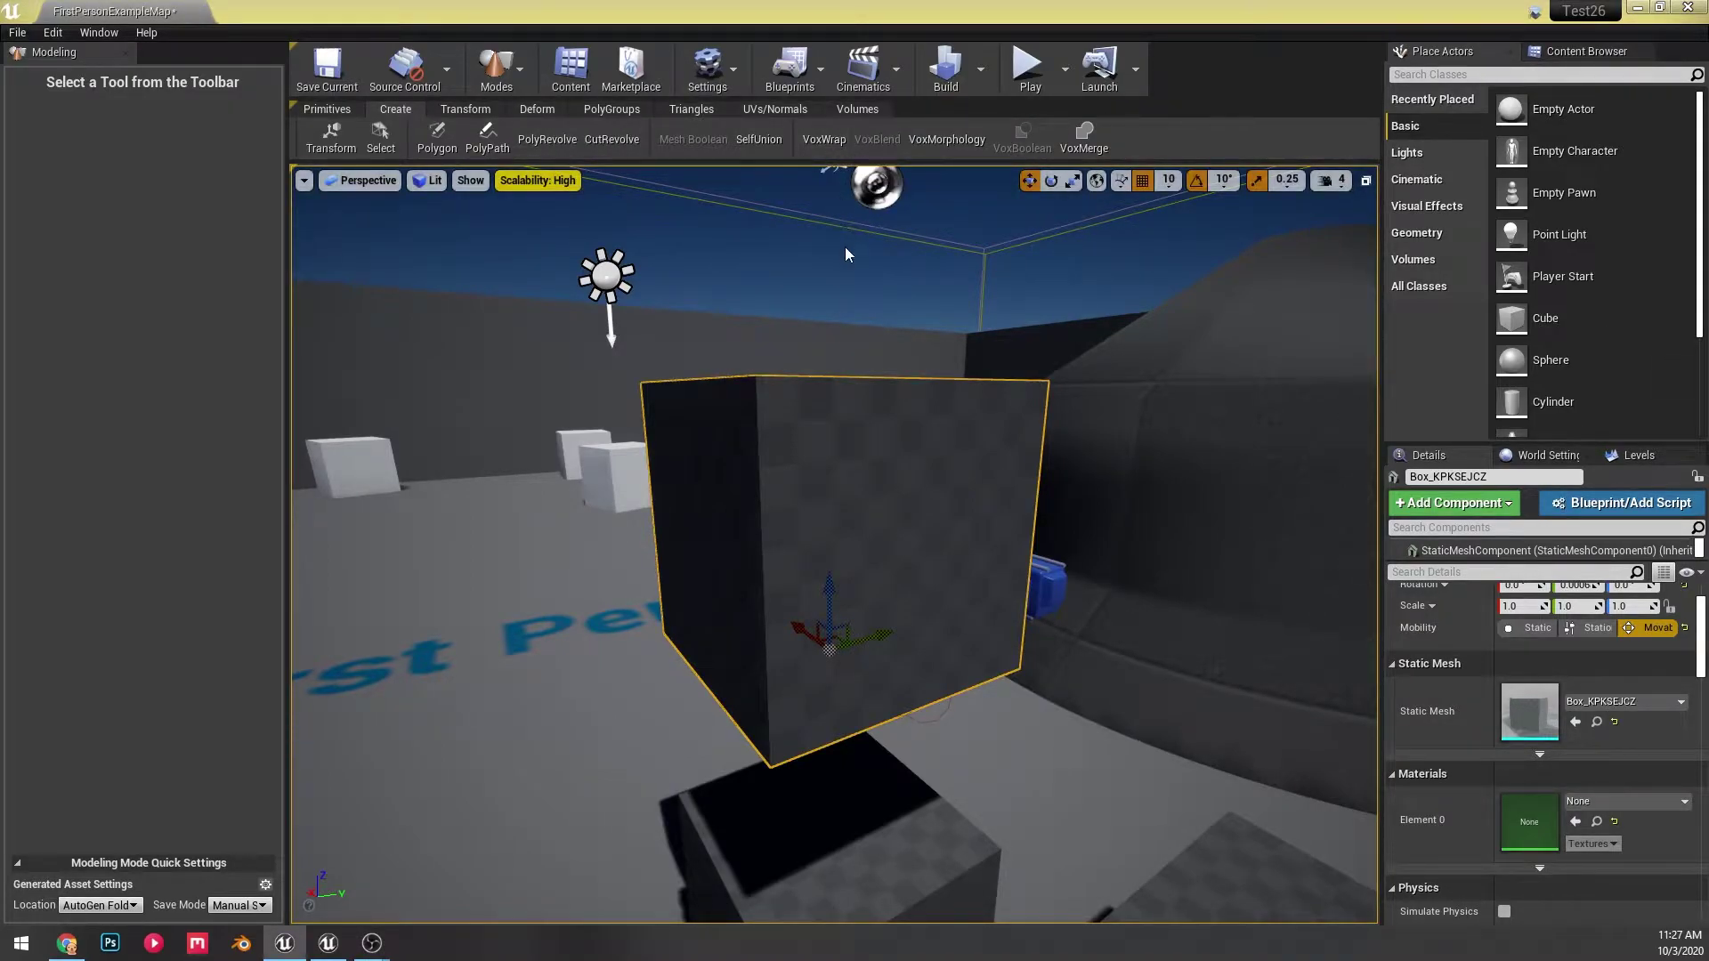
{"action": "left_click", "coordinate": [836, 147]}
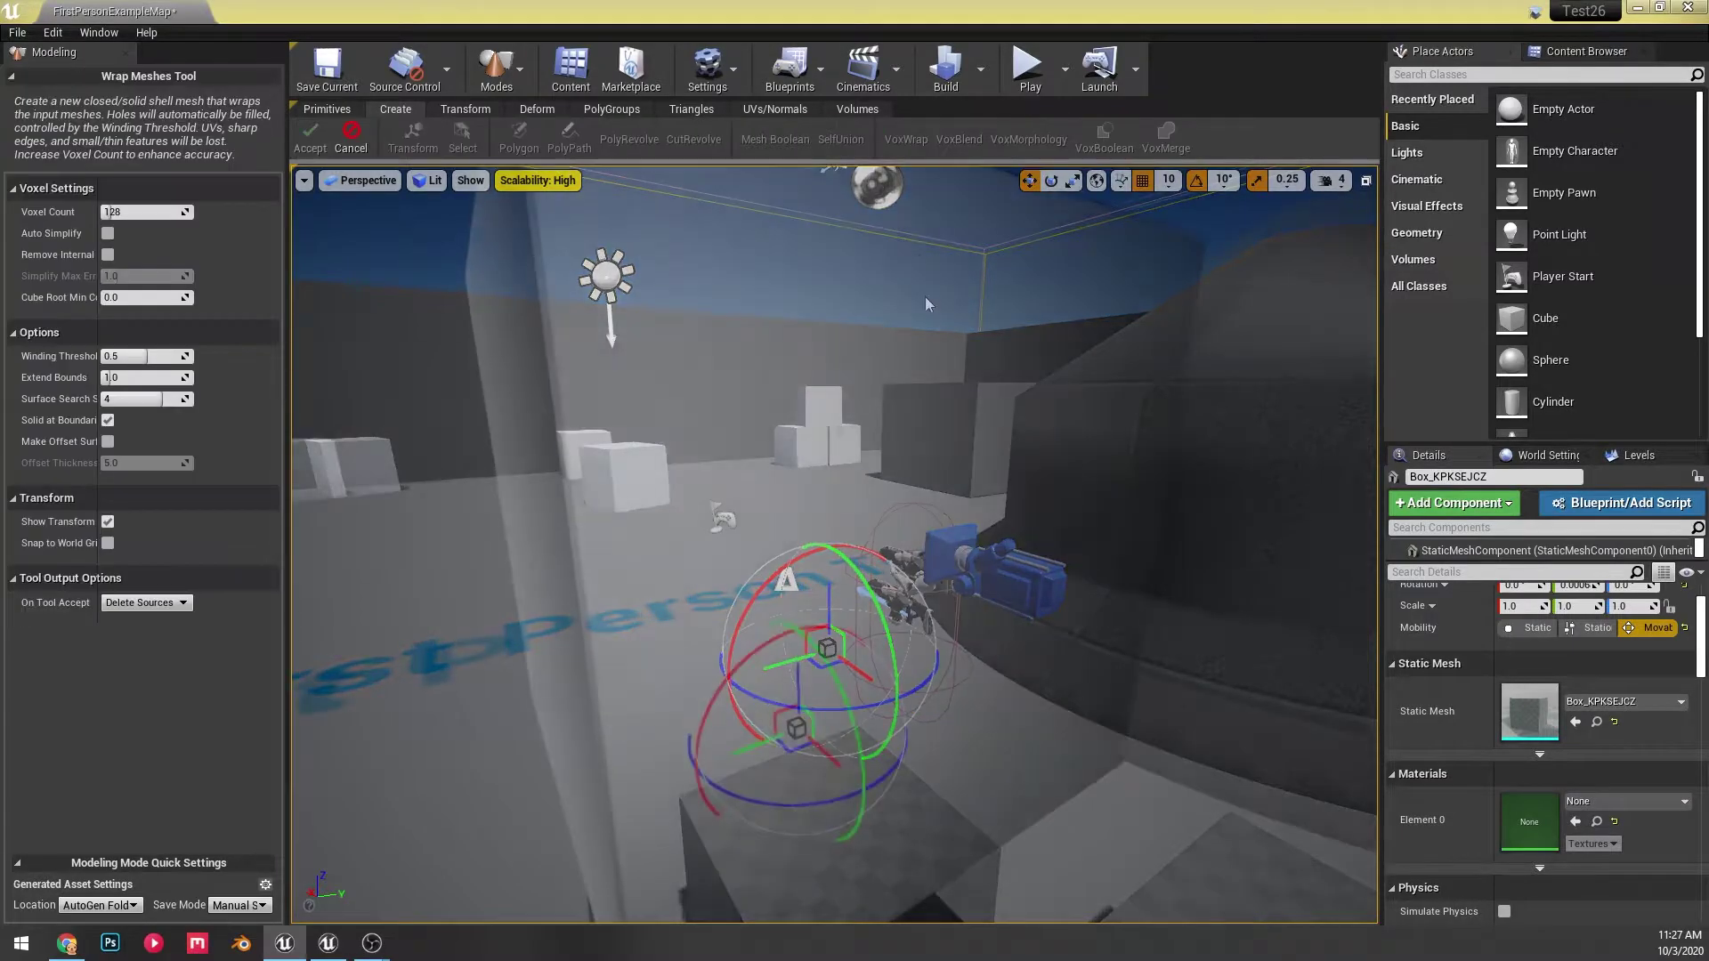
{"action": "right_click_drag", "start_coordinate": [924, 297], "coordinate": [899, 285]}
{"action": "key", "text": "s"}
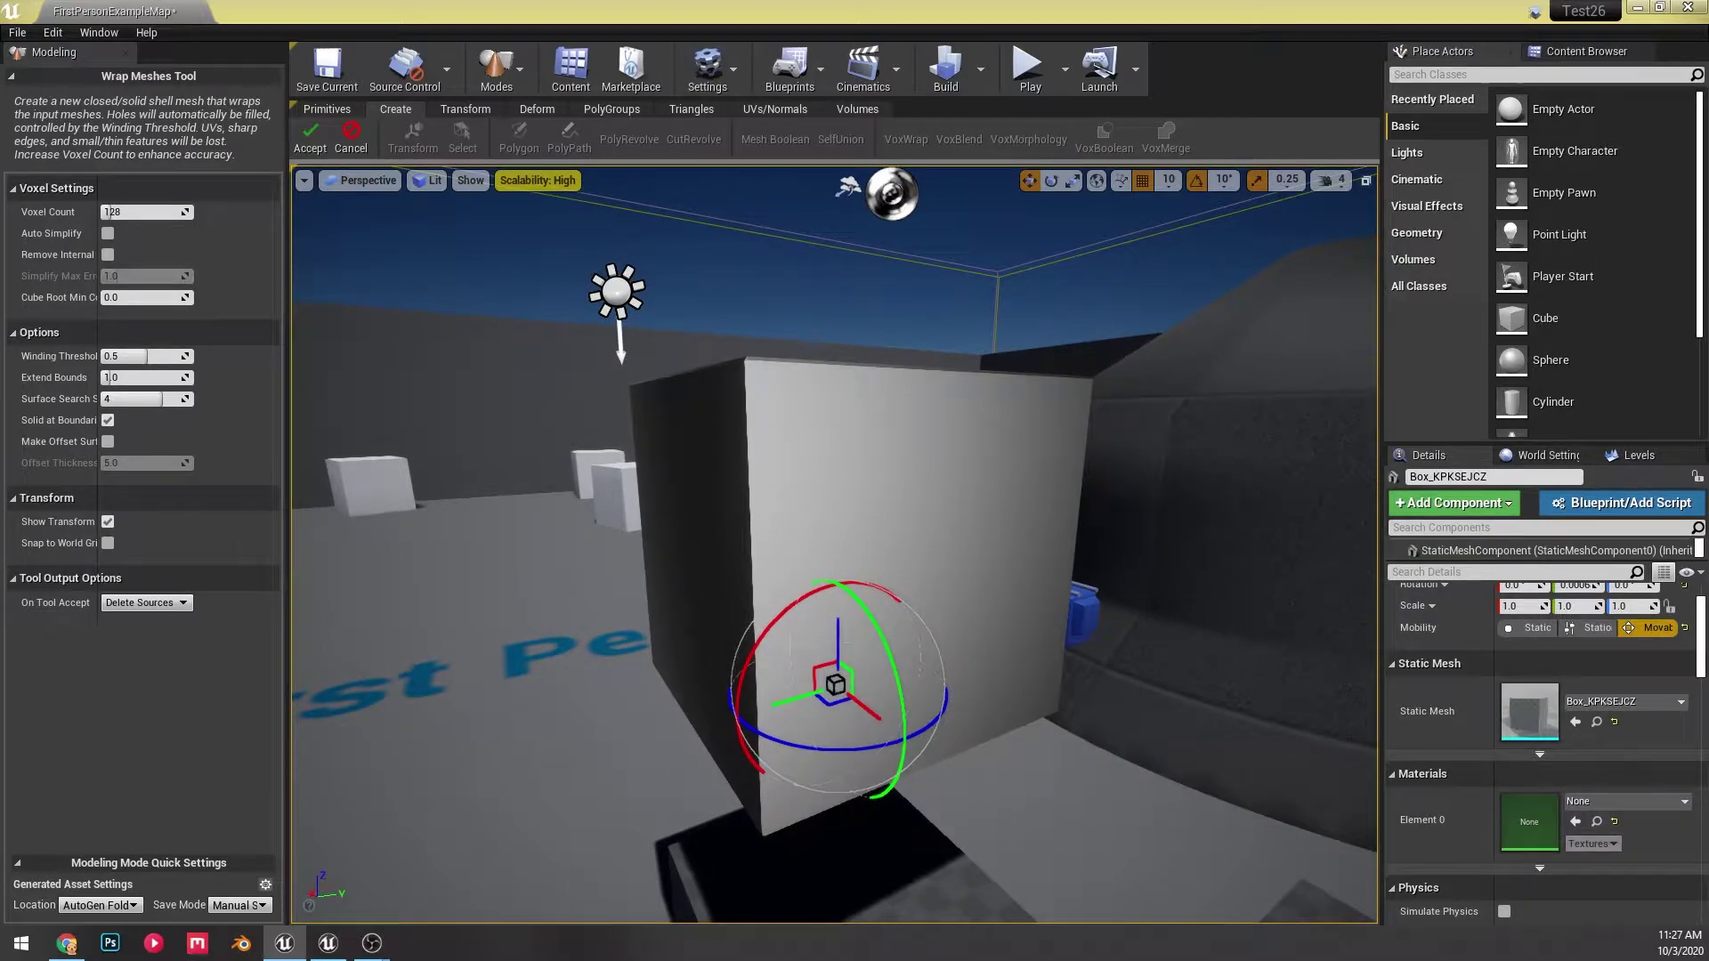
{"action": "right_click_drag", "start_coordinate": [899, 285], "coordinate": [891, 281]}
{"action": "key", "text": "w"}
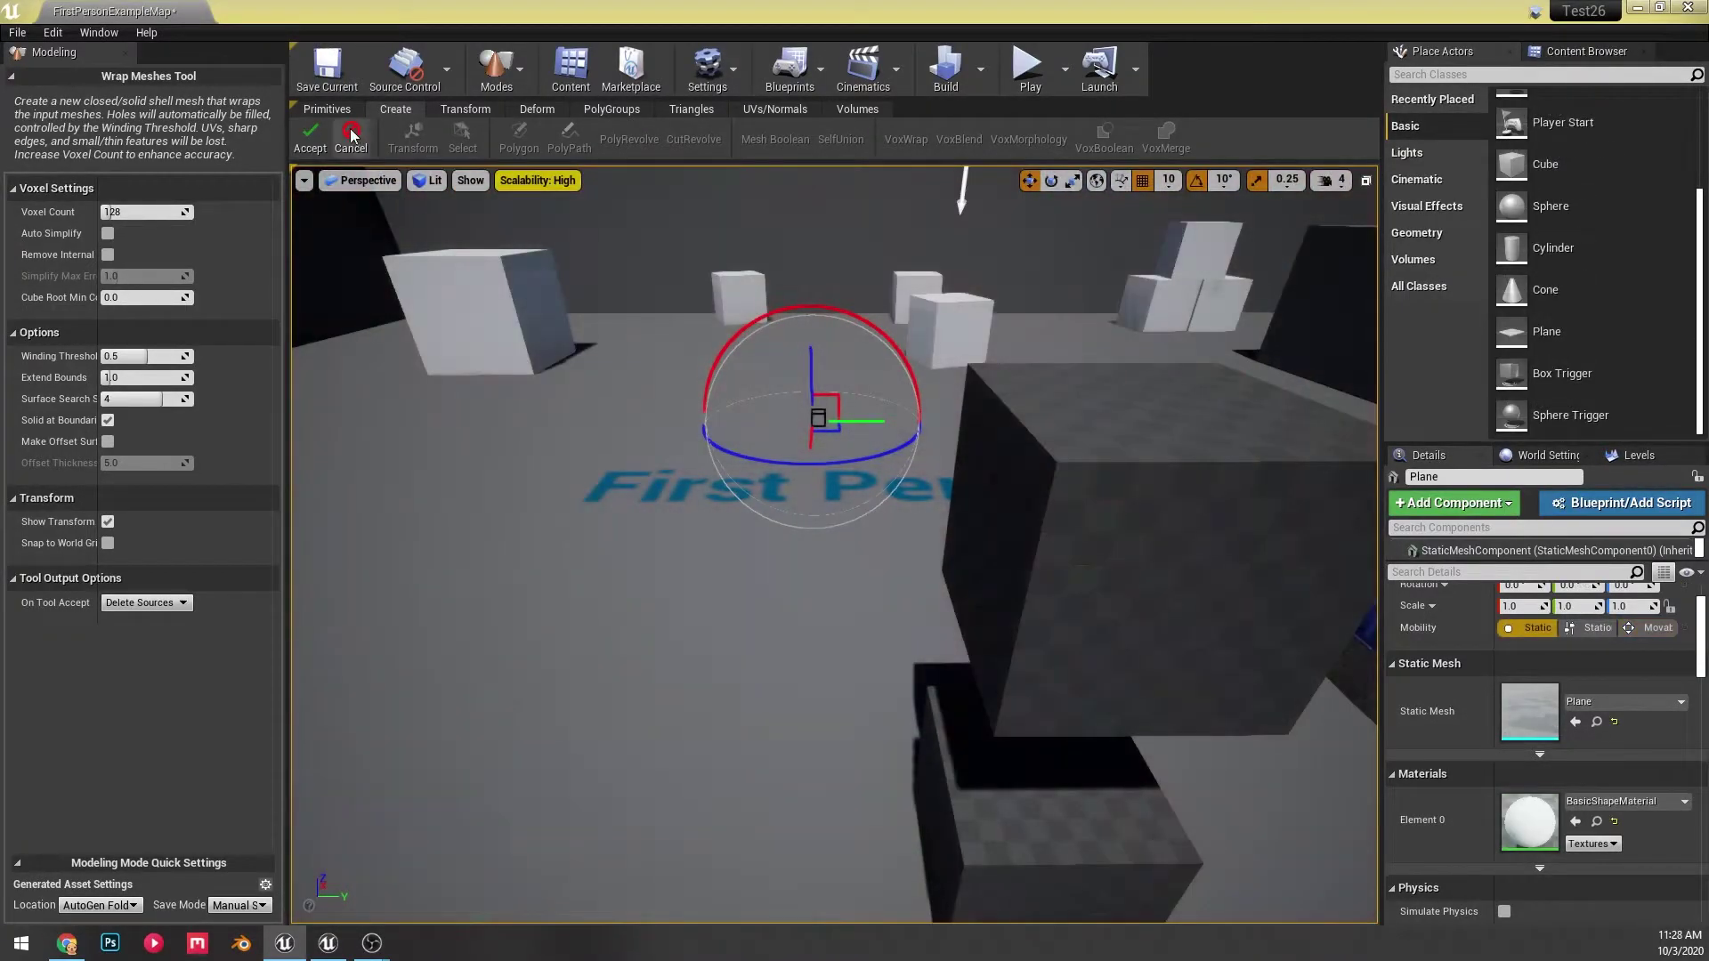
{"action": "left_click", "coordinate": [351, 135]}
- Delete the plane and duplicate the floating box along its X axis so the copy partly overlaps the original
{"action": "right_click_drag", "start_coordinate": [894, 329], "coordinate": [898, 336]}
{"action": "key", "text": "Delete"}
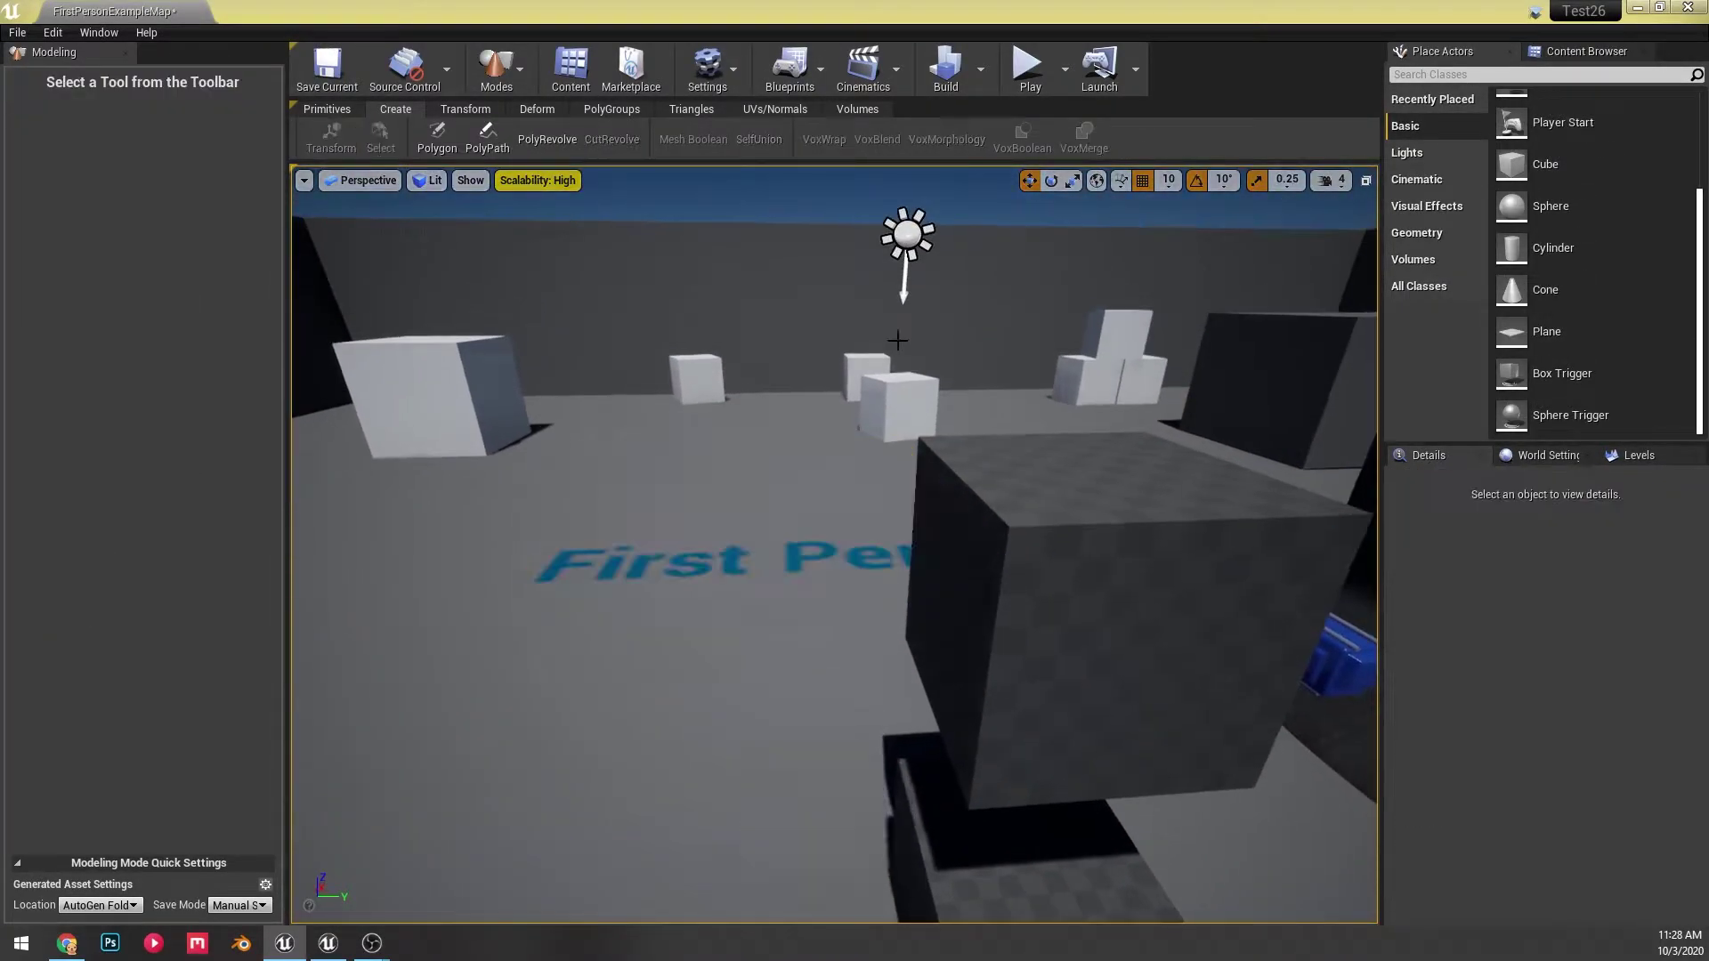
{"action": "left_click", "coordinate": [1149, 538]}
{"action": "right_click_drag", "start_coordinate": [1150, 538], "coordinate": [1149, 538]}
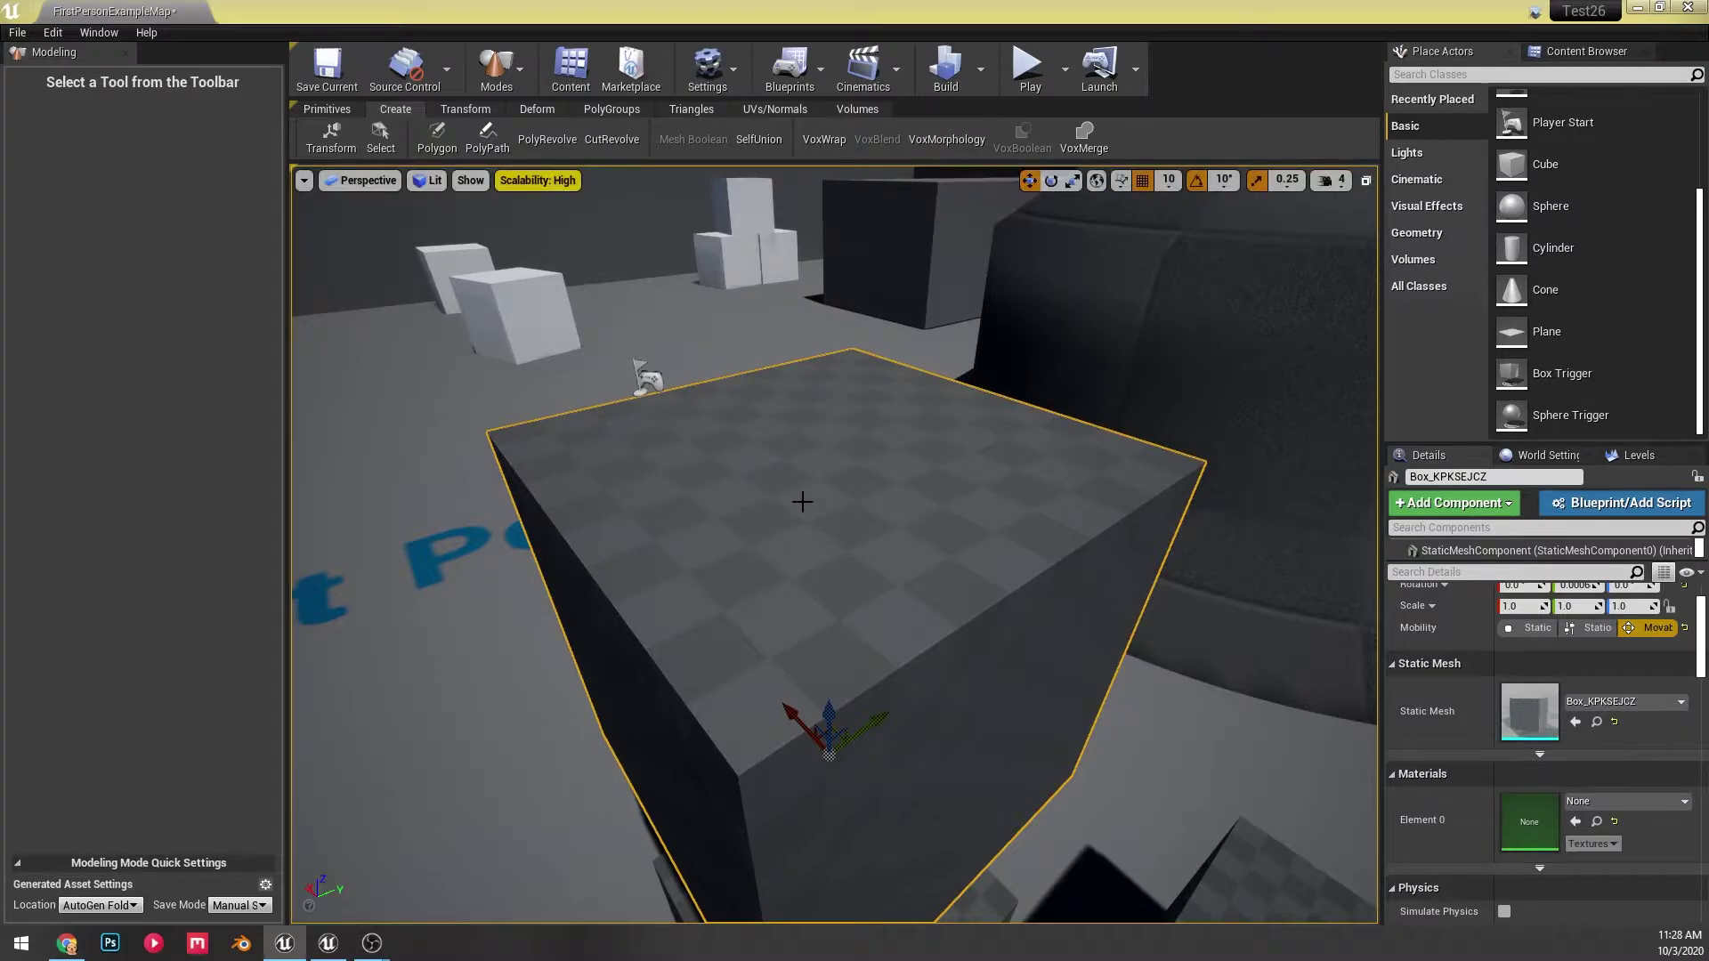
{"action": "right_click_drag", "start_coordinate": [899, 534], "coordinate": [899, 535]}
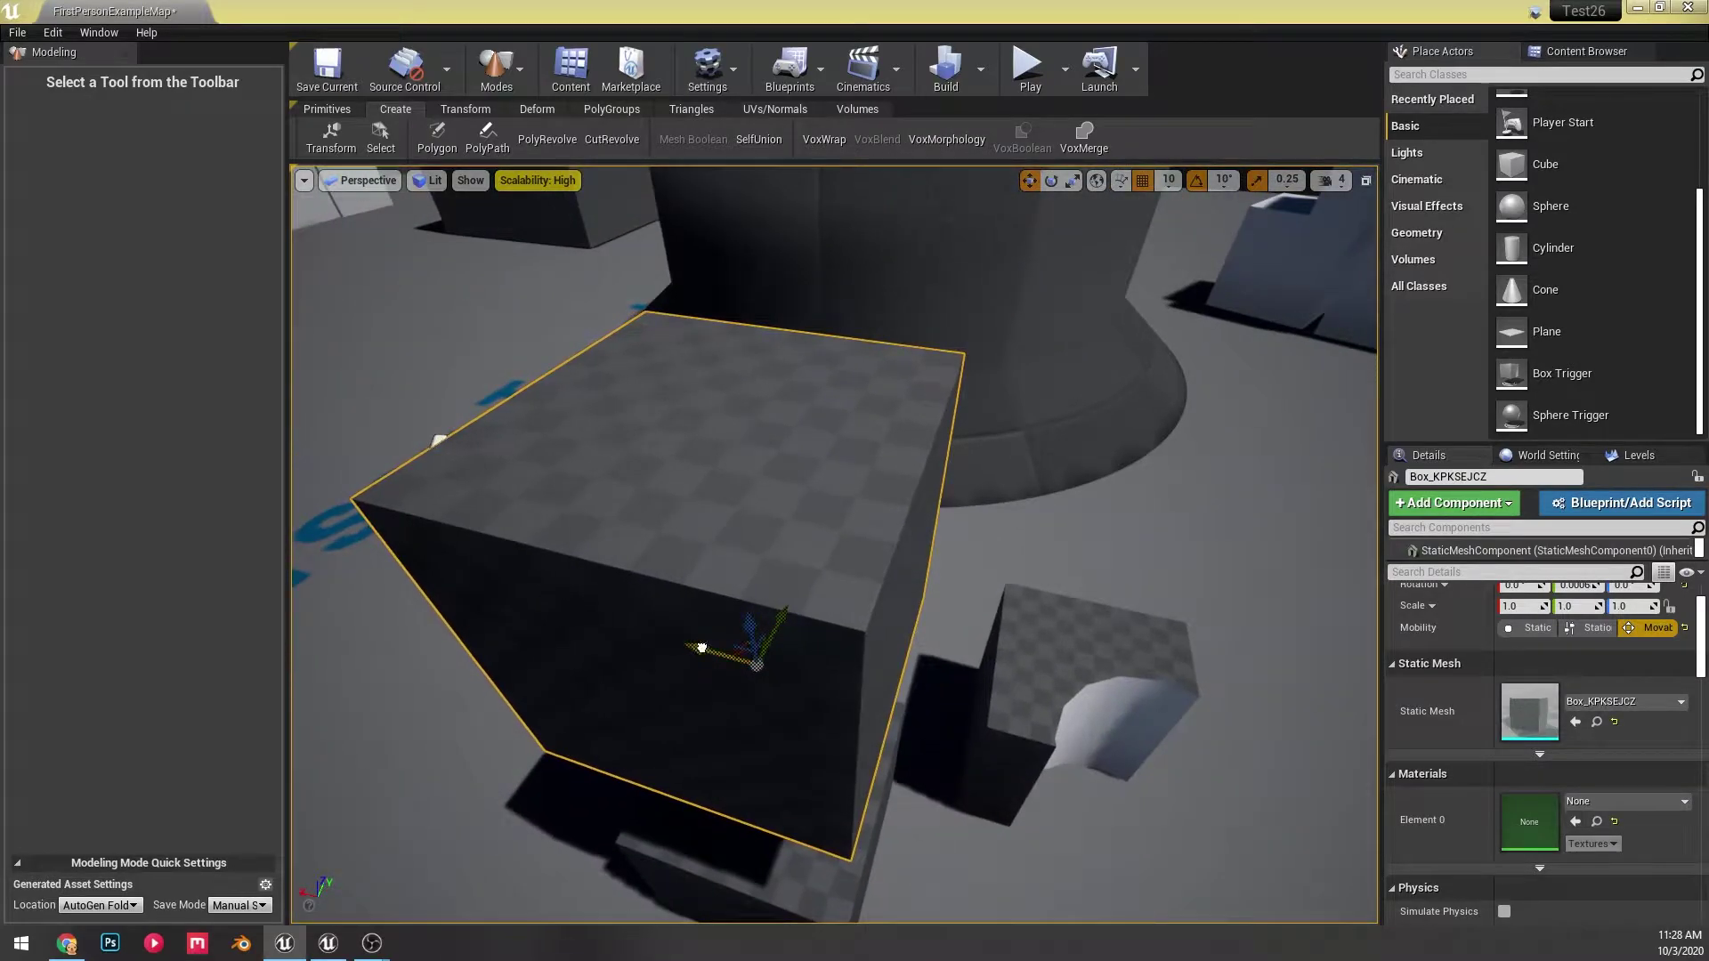
{"action": "left_click_drag", "start_coordinate": [699, 649], "coordinate": [908, 658], "text": "alt"}
{"action": "right_click_drag", "start_coordinate": [924, 614], "coordinate": [924, 614]}
- Try VoxBlend on the two overlapping boxes, shifting one box along Y to offset it from the other
{"action": "left_click", "coordinate": [883, 133]}
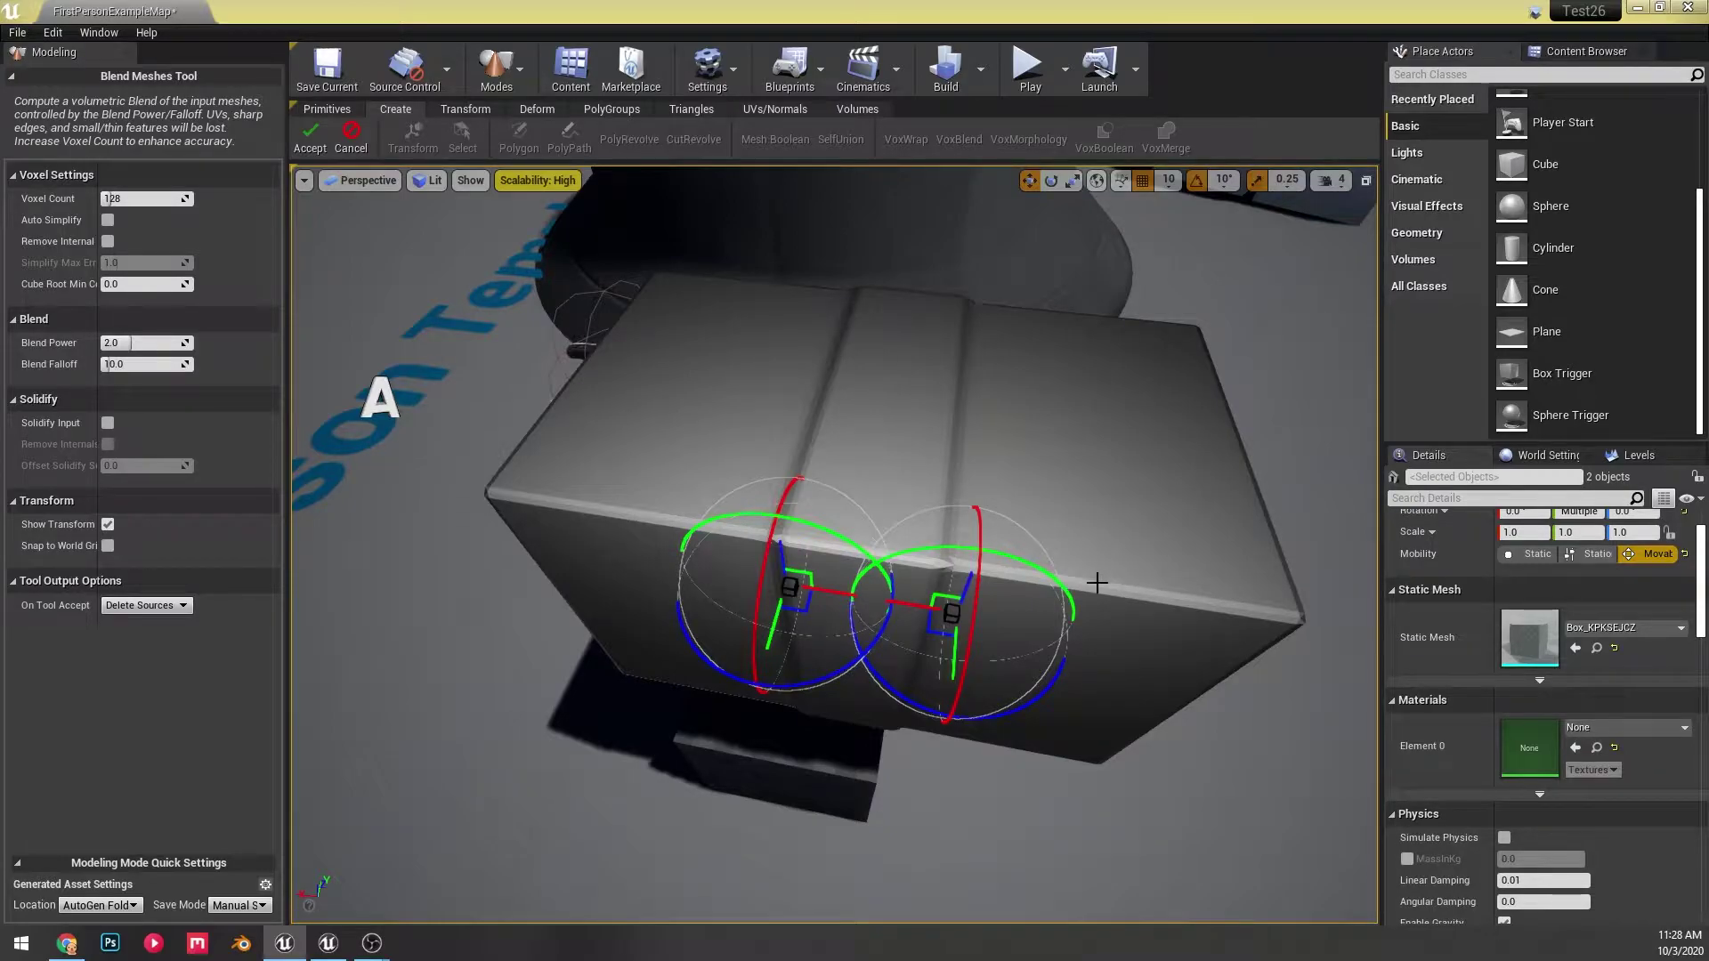
{"action": "left_click", "coordinate": [976, 536]}
{"action": "left_click_drag", "start_coordinate": [952, 664], "coordinate": [950, 744]}
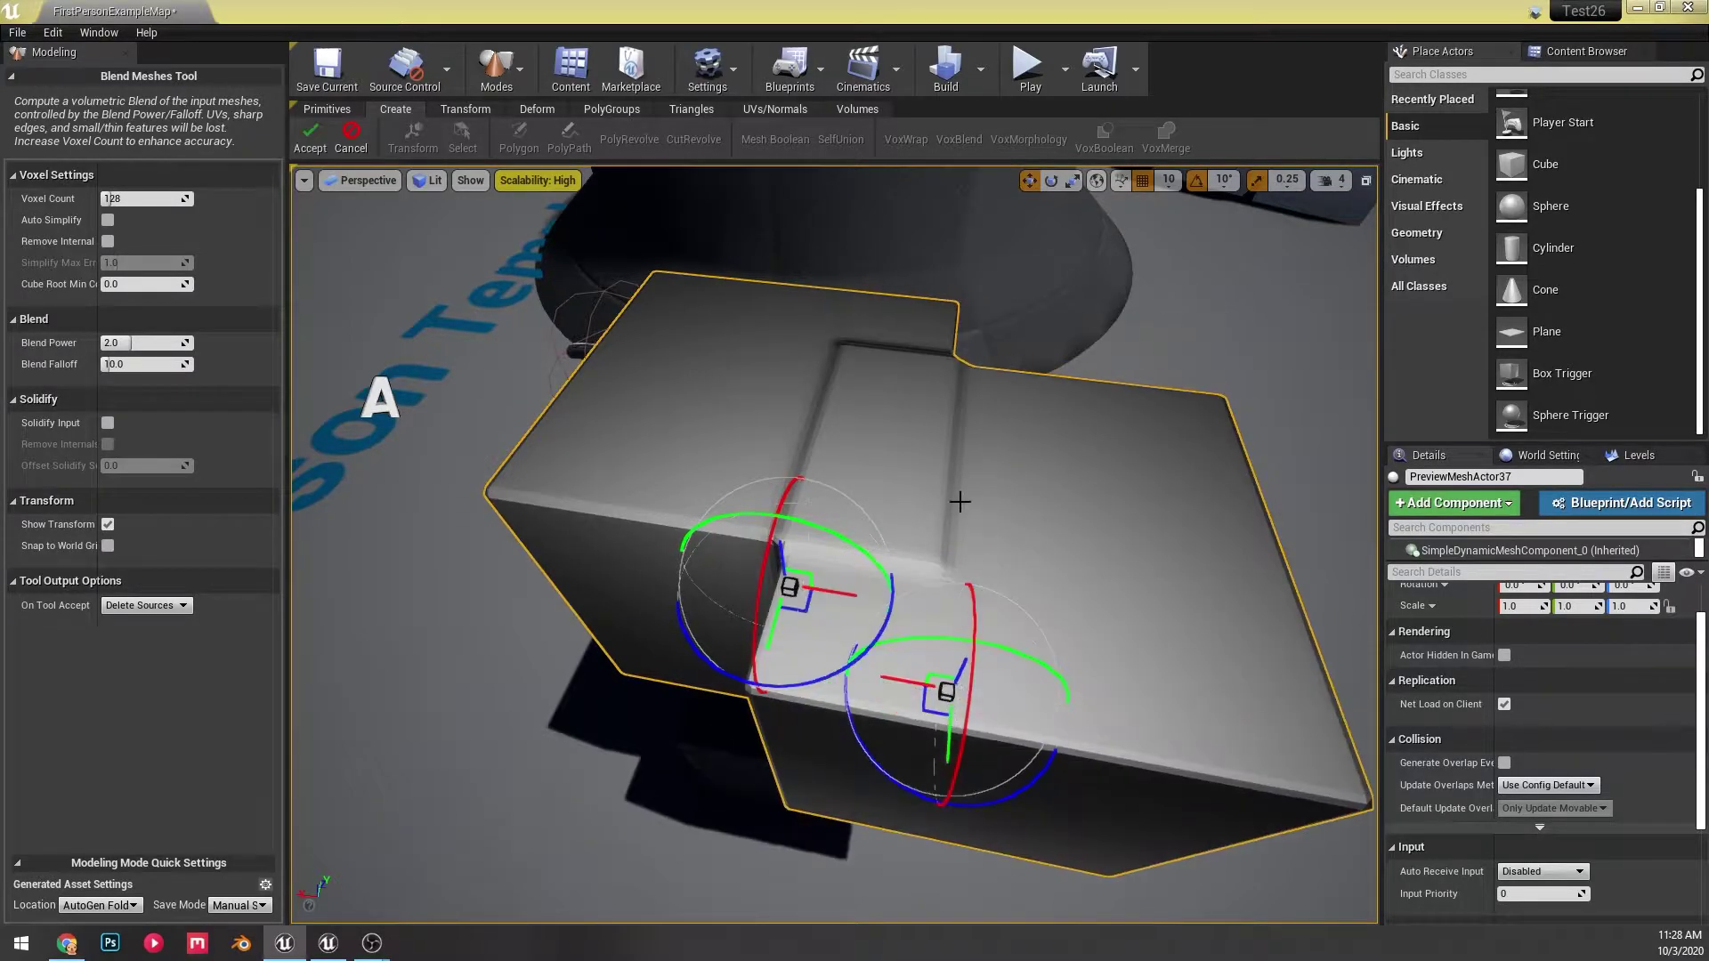
{"action": "right_click_drag", "start_coordinate": [961, 500], "coordinate": [676, 534]}
{"action": "right_click_drag", "start_coordinate": [916, 309], "coordinate": [1220, 338]}
- Try the blend with Blend Power 2.885714, Auto Simplify enabled and Blend Falloff 100.0, and cancel the tool
{"action": "mouse_move", "coordinate": [149, 344]}
{"action": "left_mouse_down"}
{"action": "mouse_move", "coordinate": [194, 344]}
{"action": "mouse_move", "coordinate": [76, 343]}
{"action": "mouse_move", "coordinate": [159, 343]}
{"action": "left_mouse_up"}
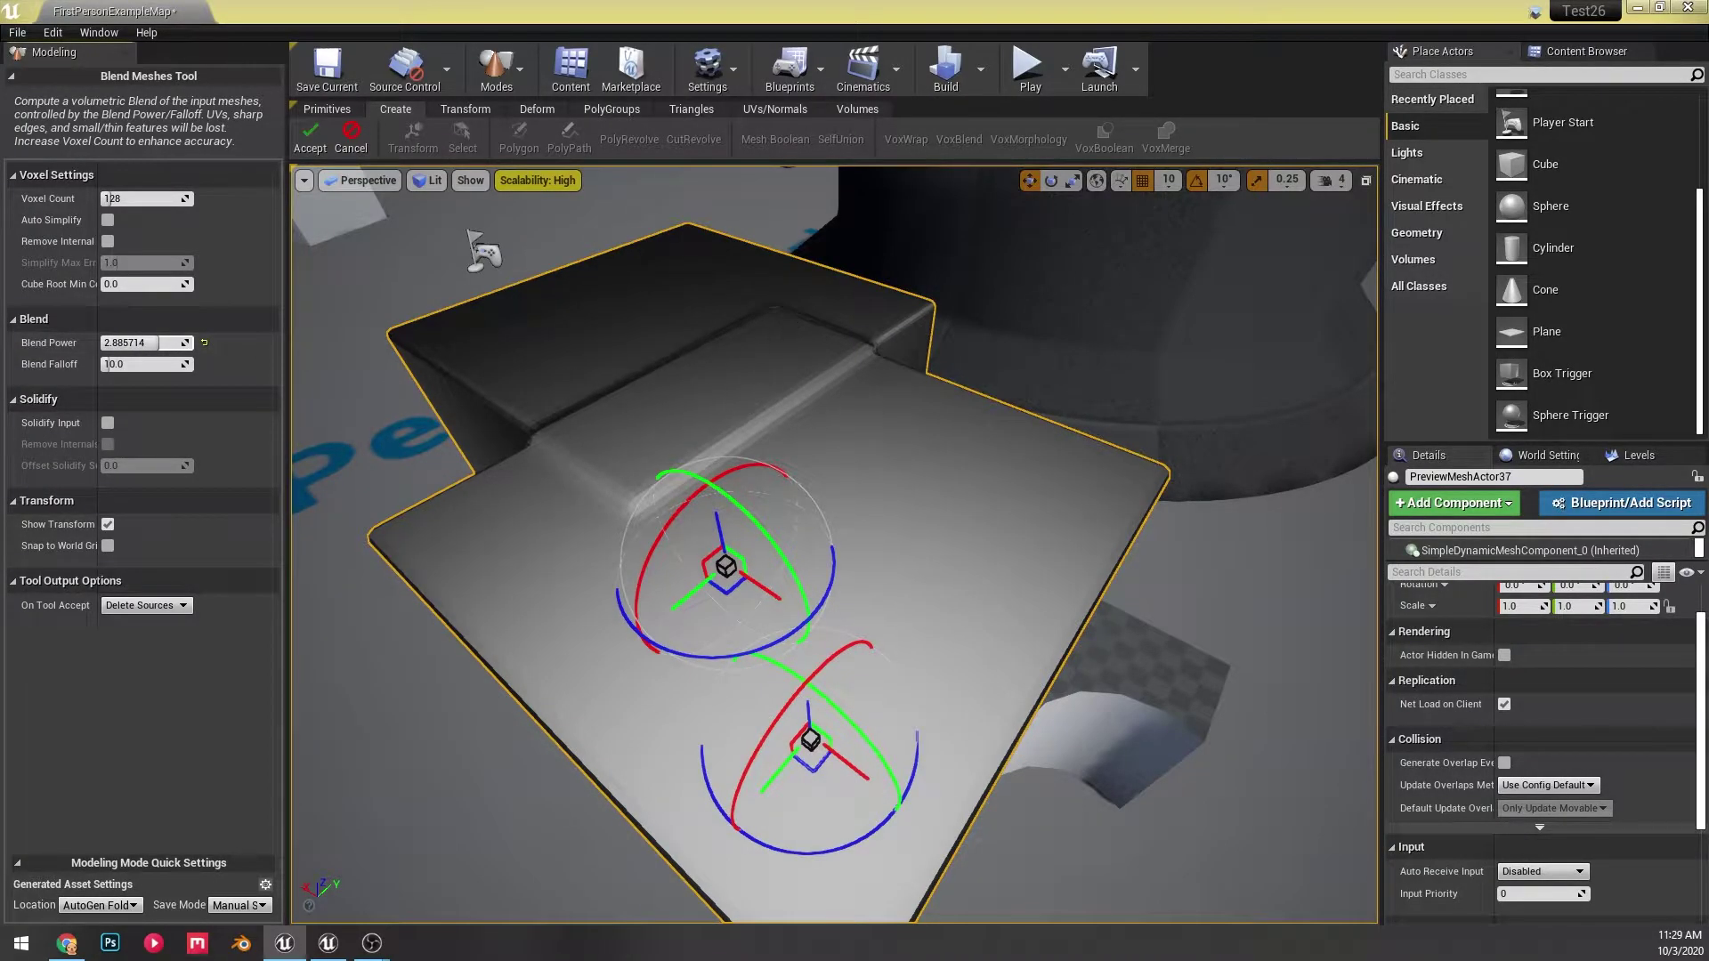
{"action": "right_click_drag", "start_coordinate": [637, 385], "coordinate": [636, 385]}
{"action": "left_click", "coordinate": [108, 220]}
{"action": "left_click_drag", "start_coordinate": [134, 364], "coordinate": [191, 364]}
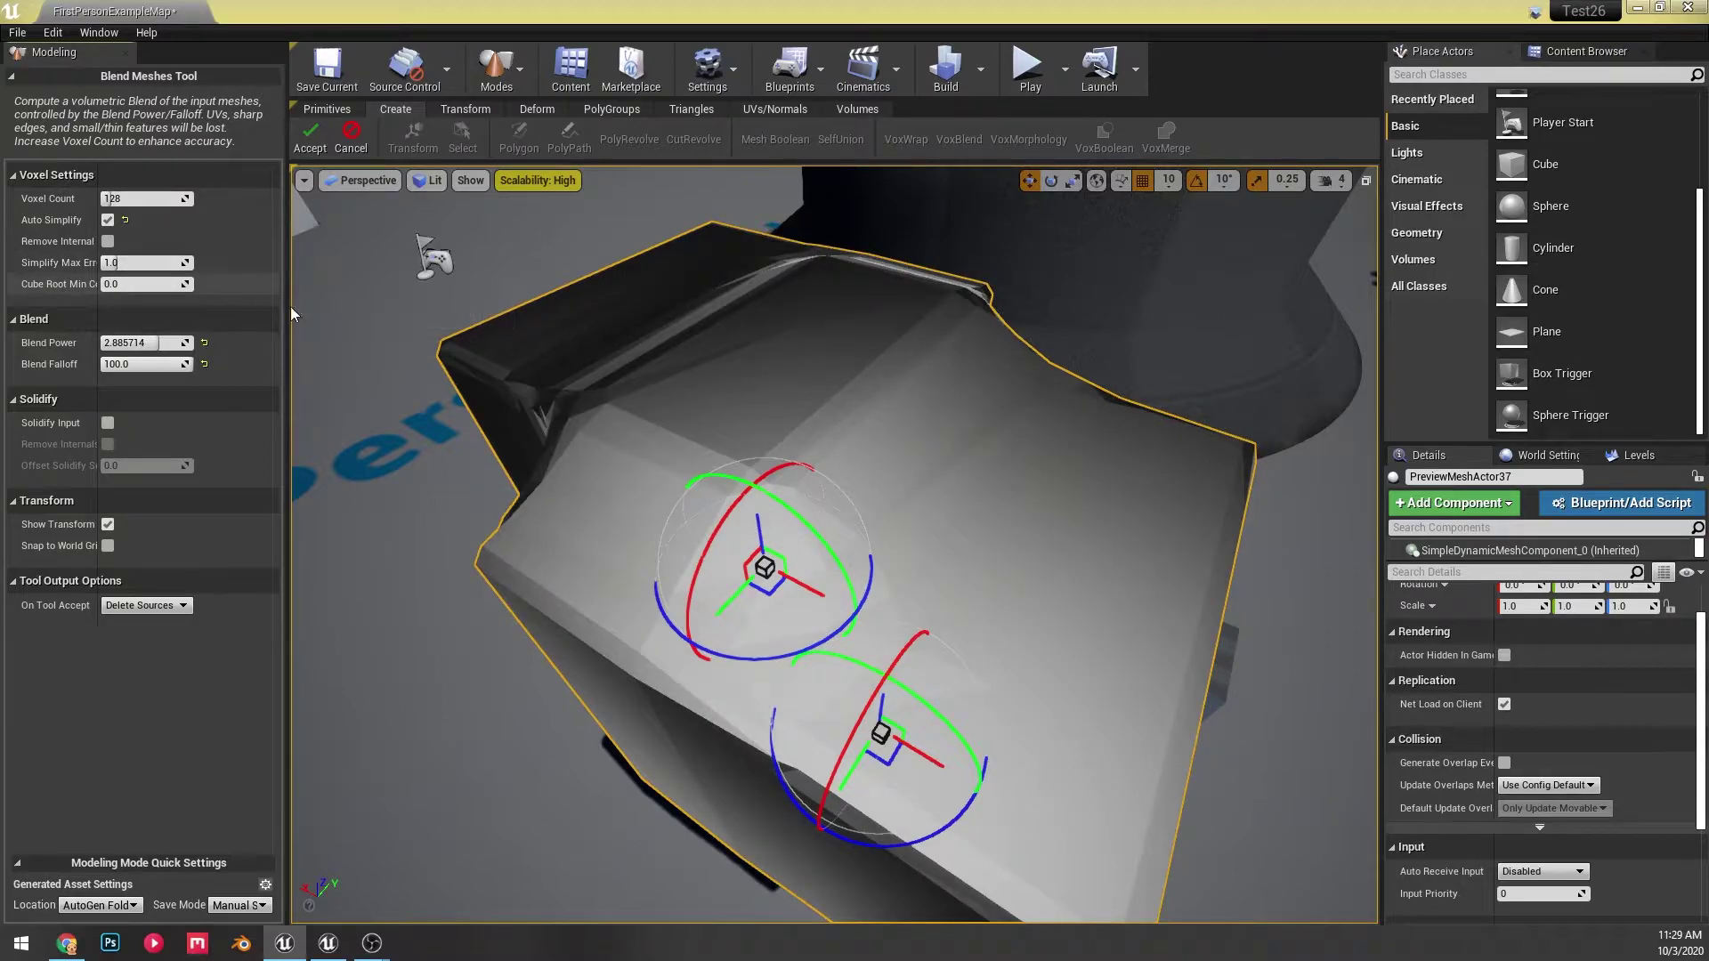
{"action": "right_click_drag", "start_coordinate": [498, 365], "coordinate": [498, 365]}
{"action": "right_click_drag", "start_coordinate": [637, 385], "coordinate": [636, 384]}
{"action": "left_click", "coordinate": [352, 138]}
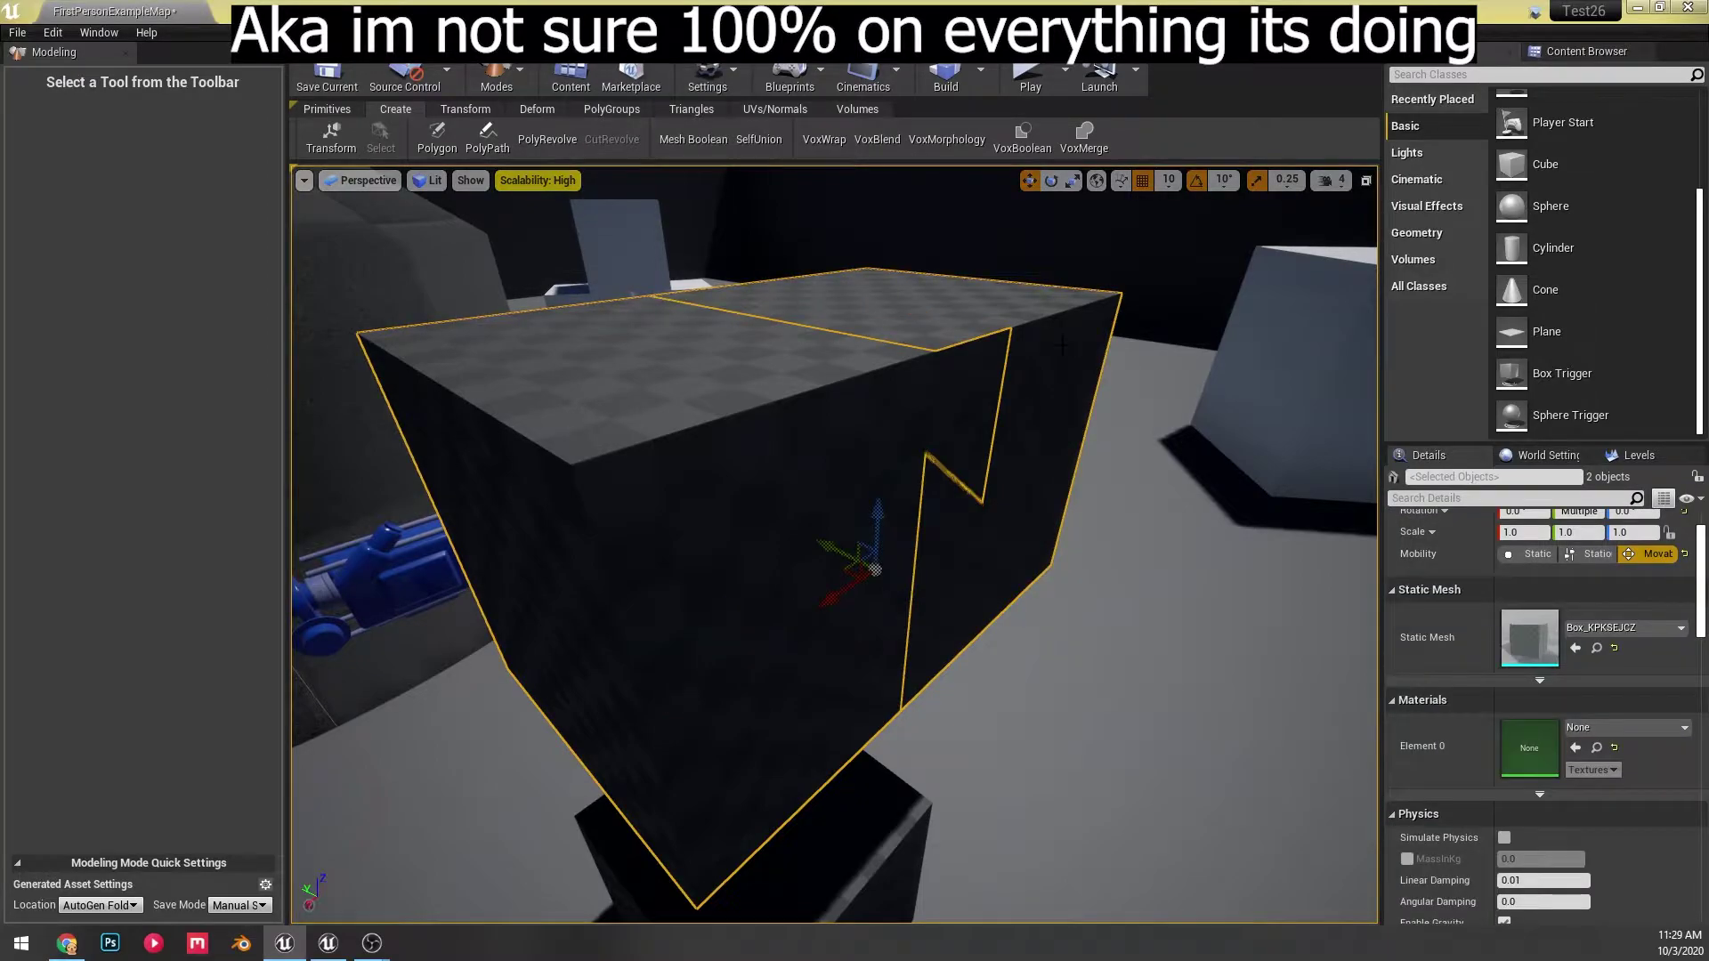
- Try merging the two overlapping boxes with VoxMerge, inspect the preview, and cancel it
{"action": "left_click", "coordinate": [1084, 135]}
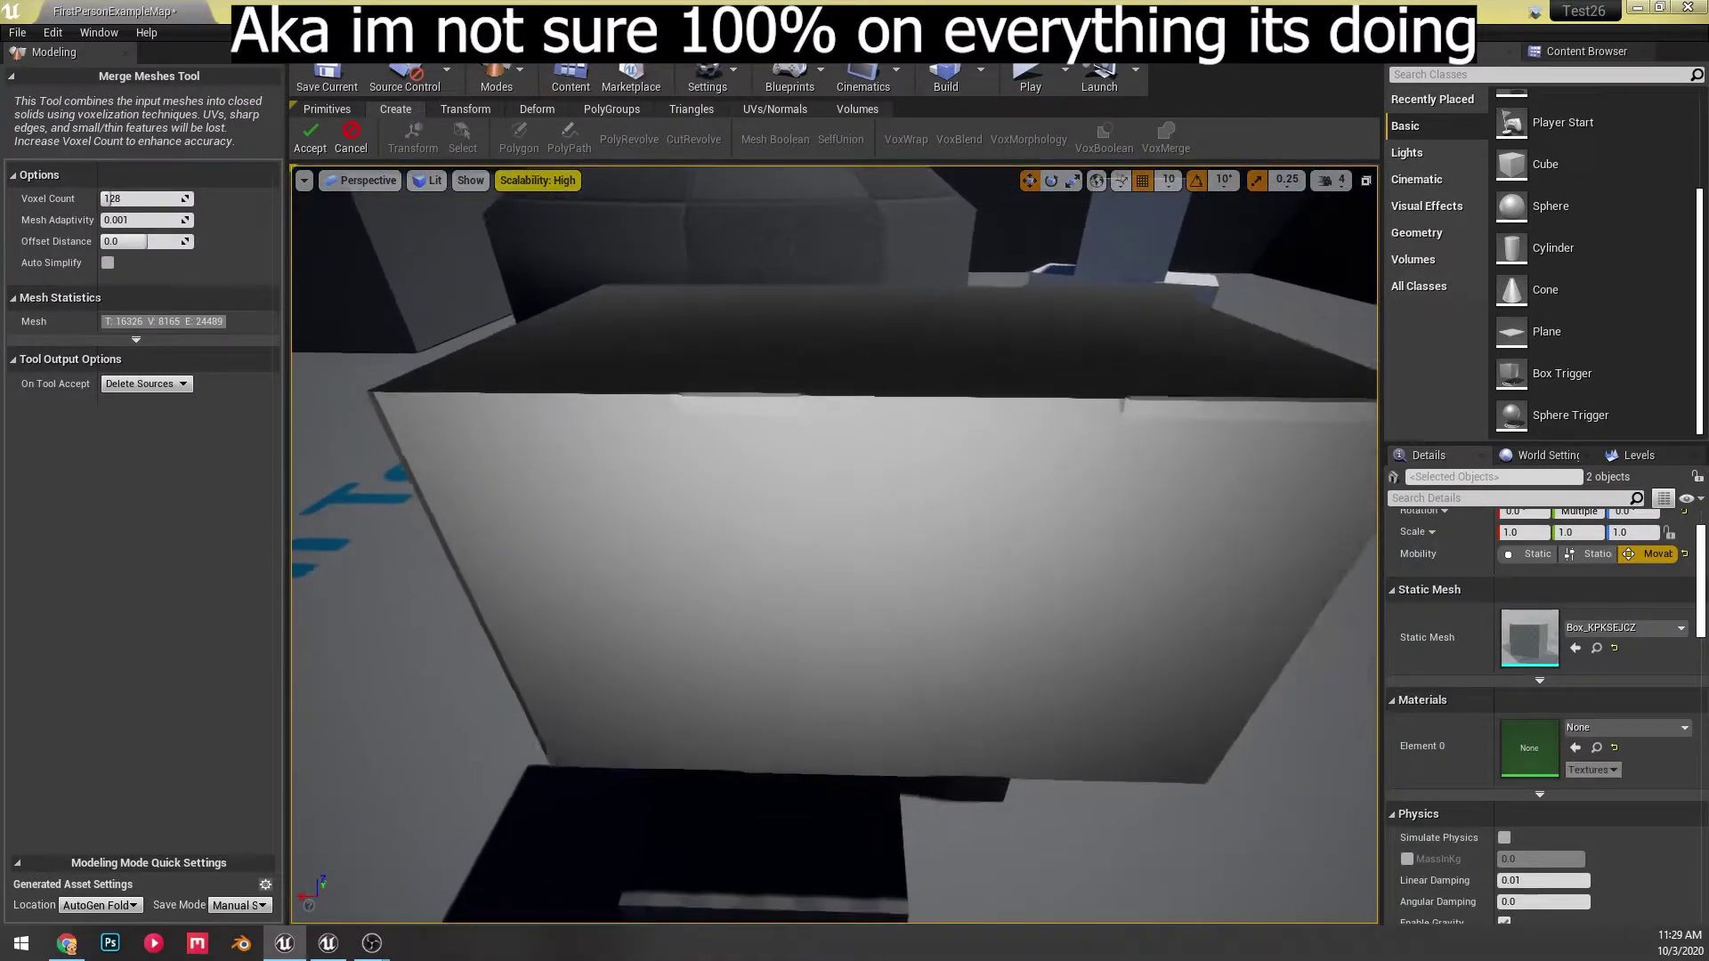
{"action": "right_click_drag", "start_coordinate": [1076, 447], "coordinate": [1079, 447]}
{"action": "key", "text": "s"}
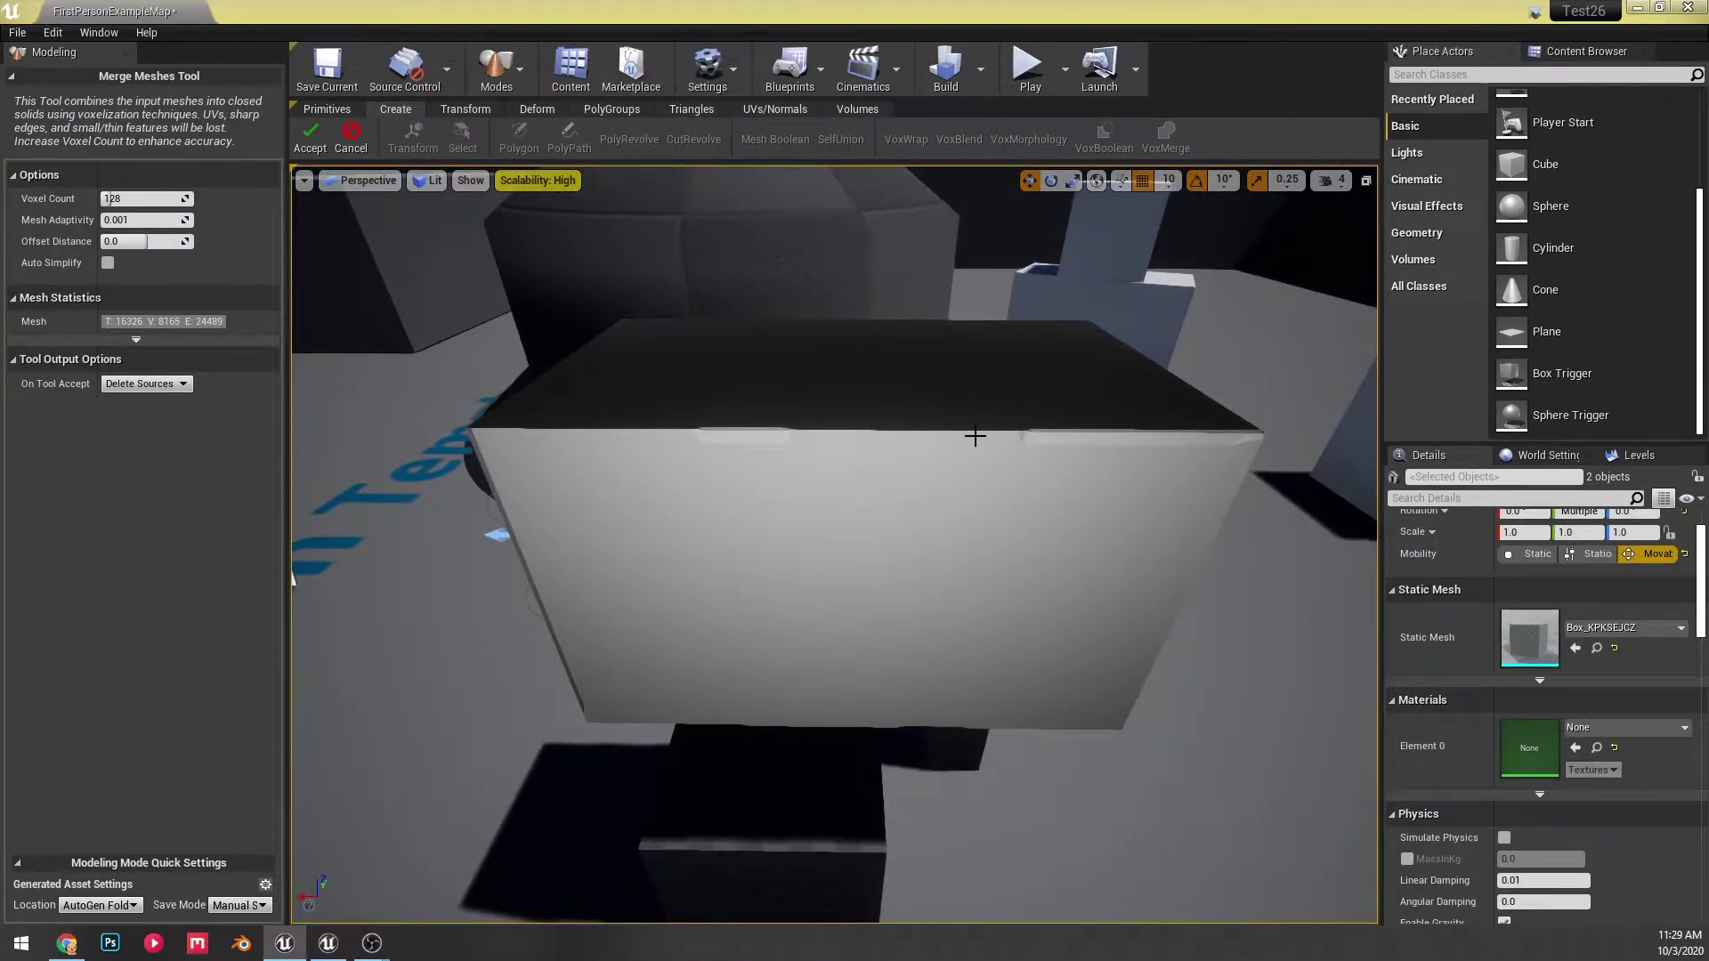
{"action": "left_click", "coordinate": [350, 135]}
- Examine the transform tools for the two selected boxes, opening the Transform tool and completing it without moving anything
{"action": "left_click", "coordinate": [452, 112]}
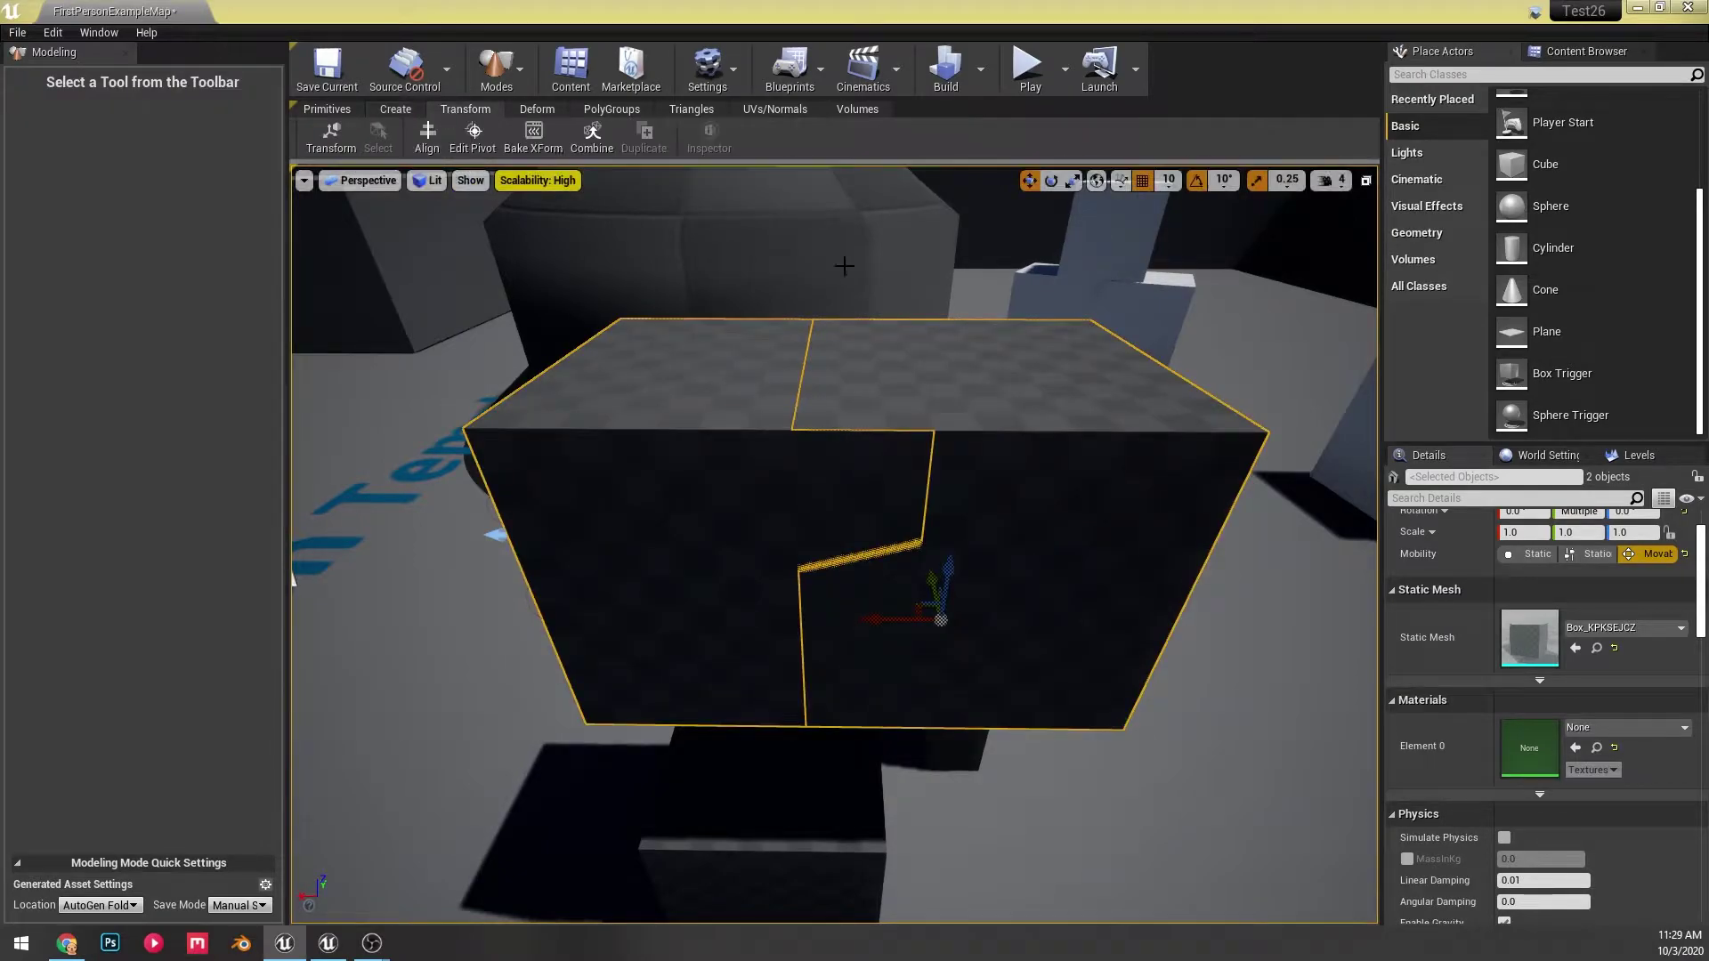
{"action": "key", "text": "s"}
{"action": "right_click_drag", "start_coordinate": [870, 427], "coordinate": [991, 462]}
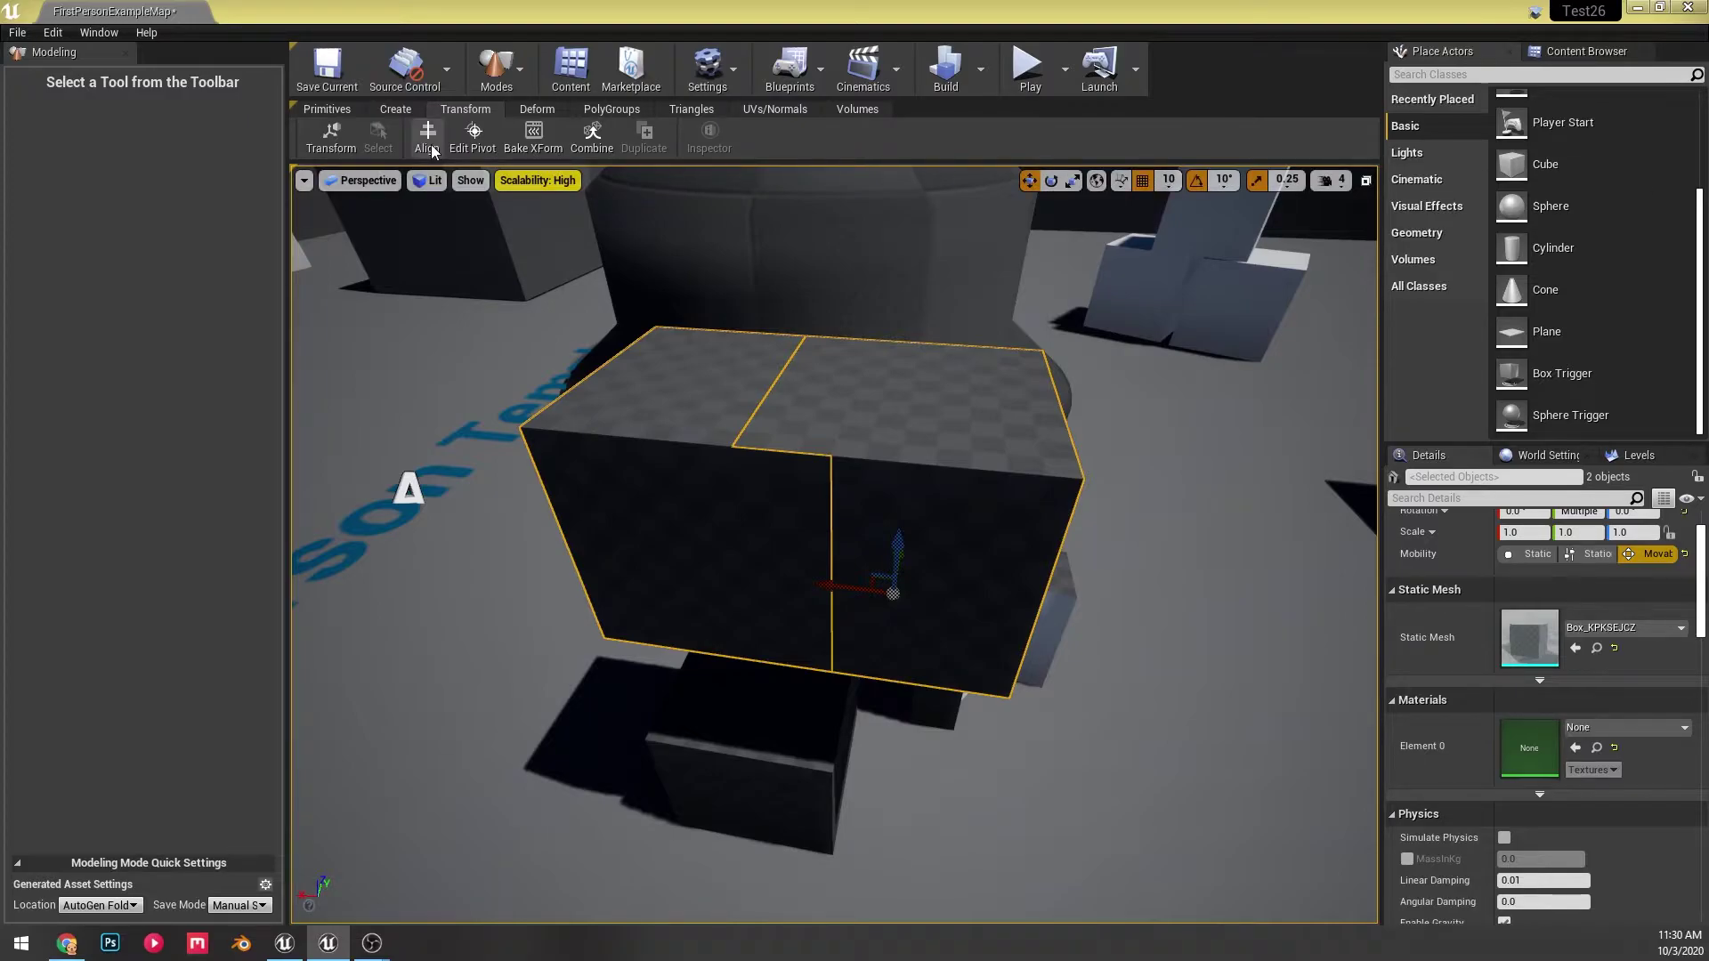
{"action": "left_click", "coordinate": [334, 138]}
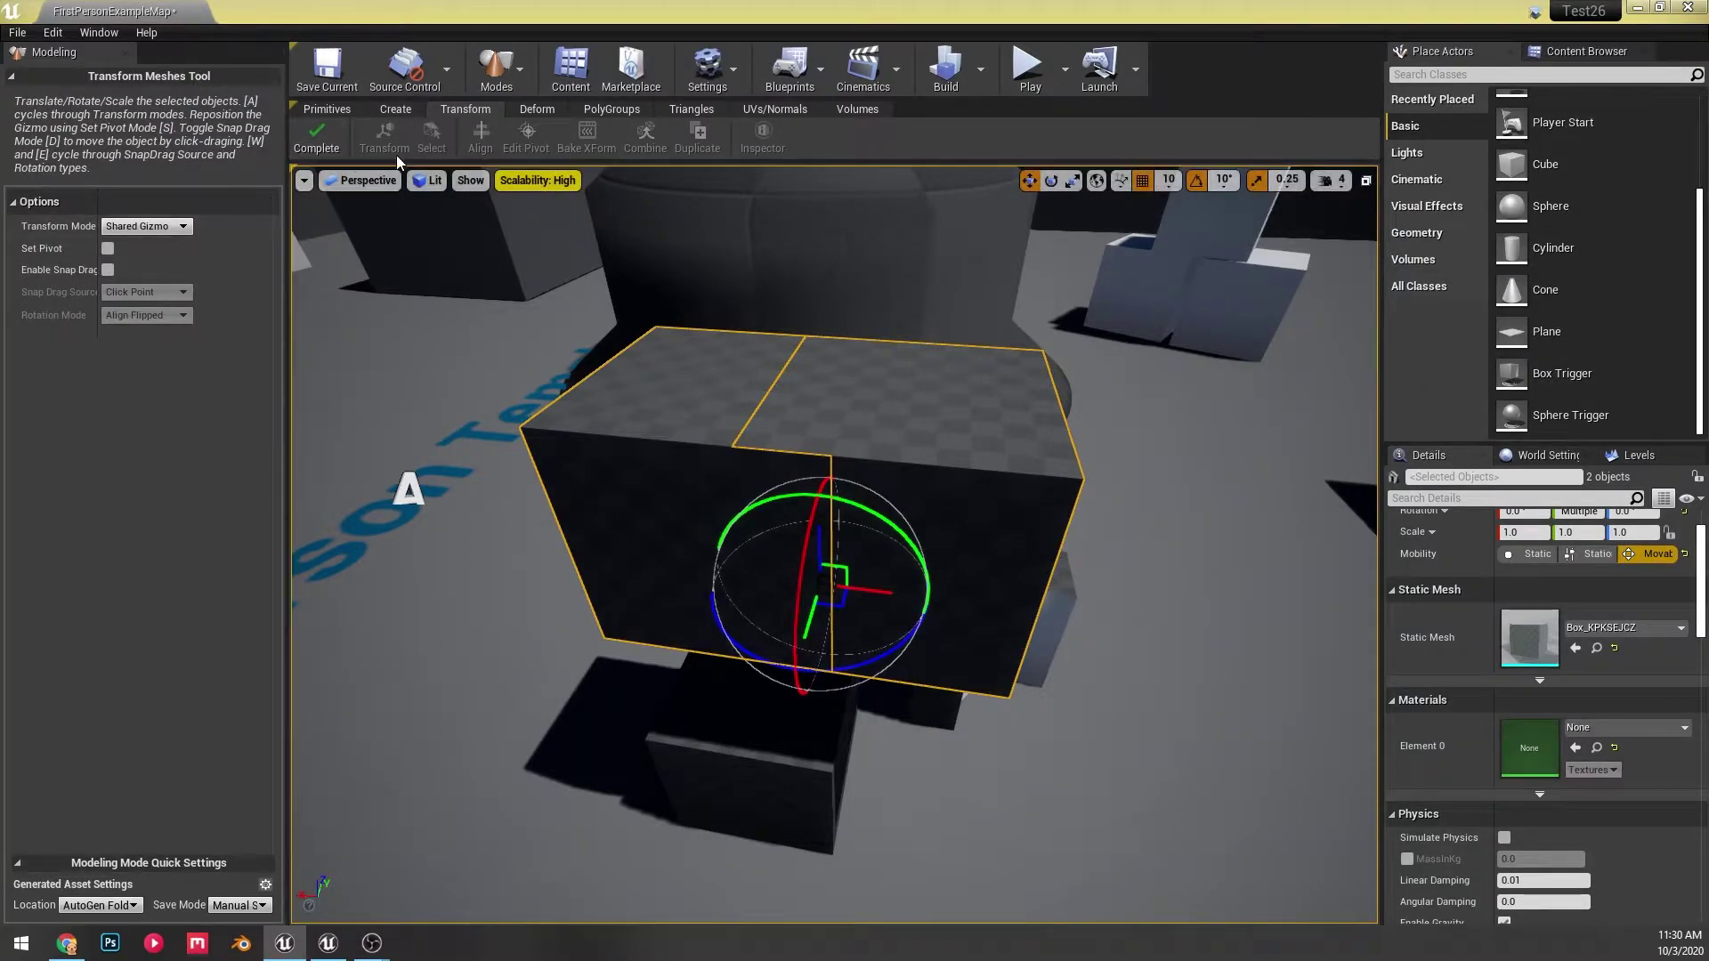
{"action": "left_click", "coordinate": [316, 137]}
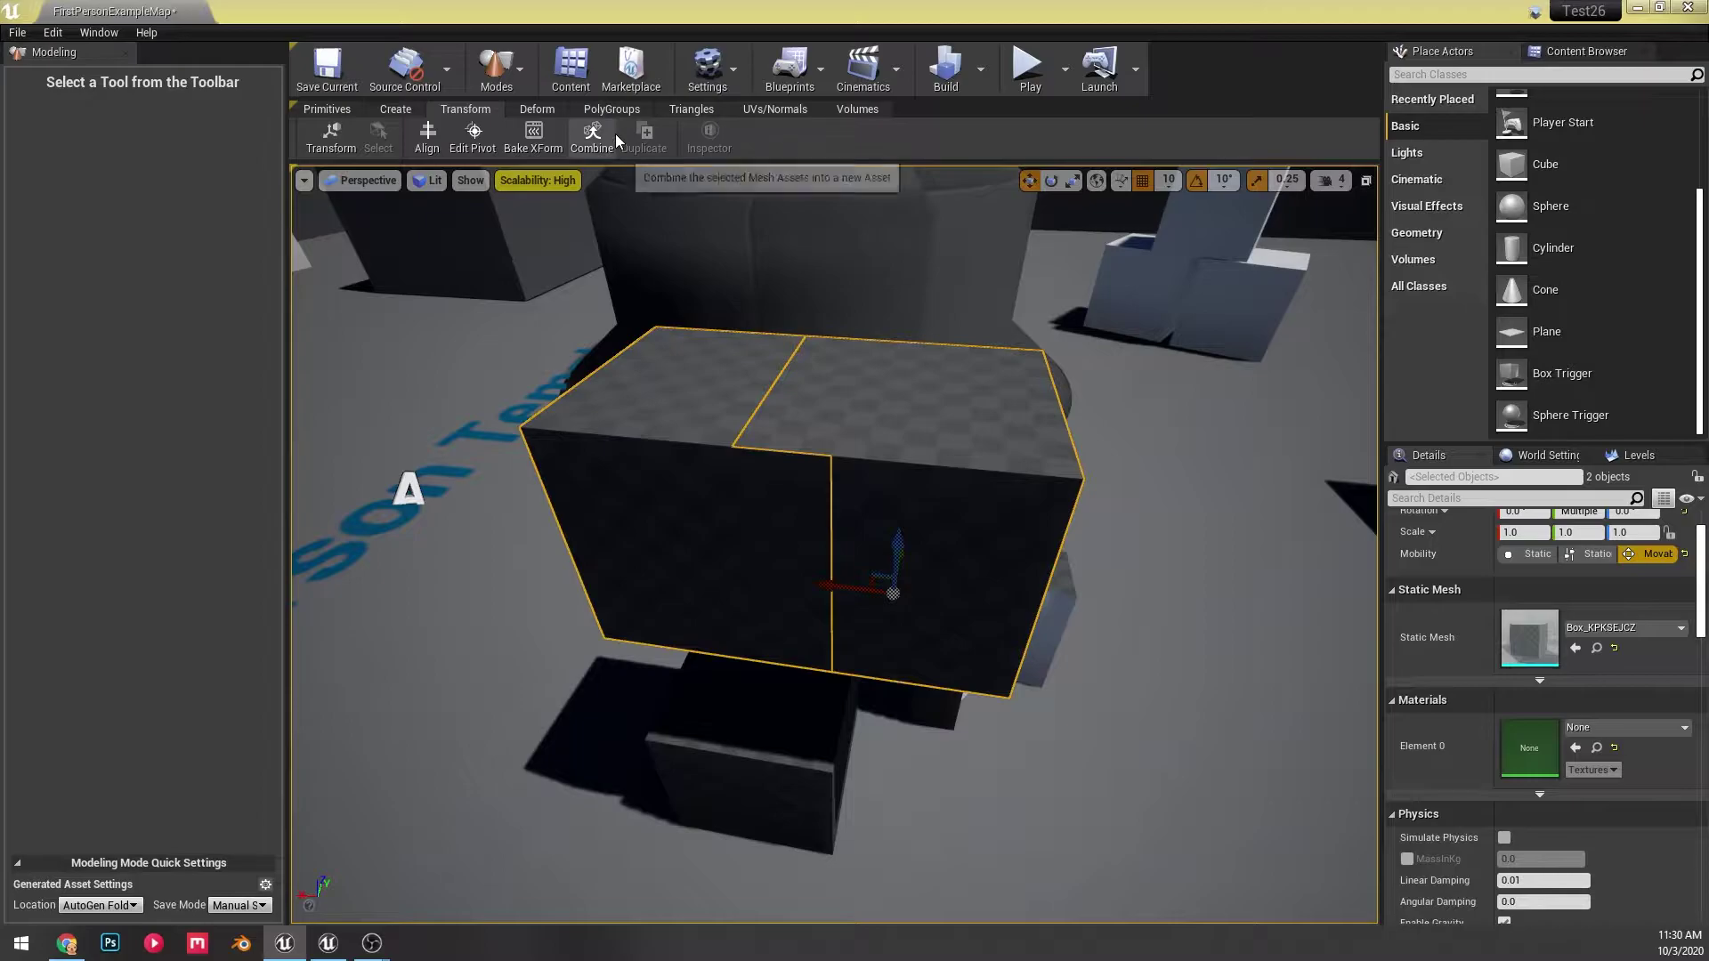
{"action": "left_click", "coordinate": [536, 107]}
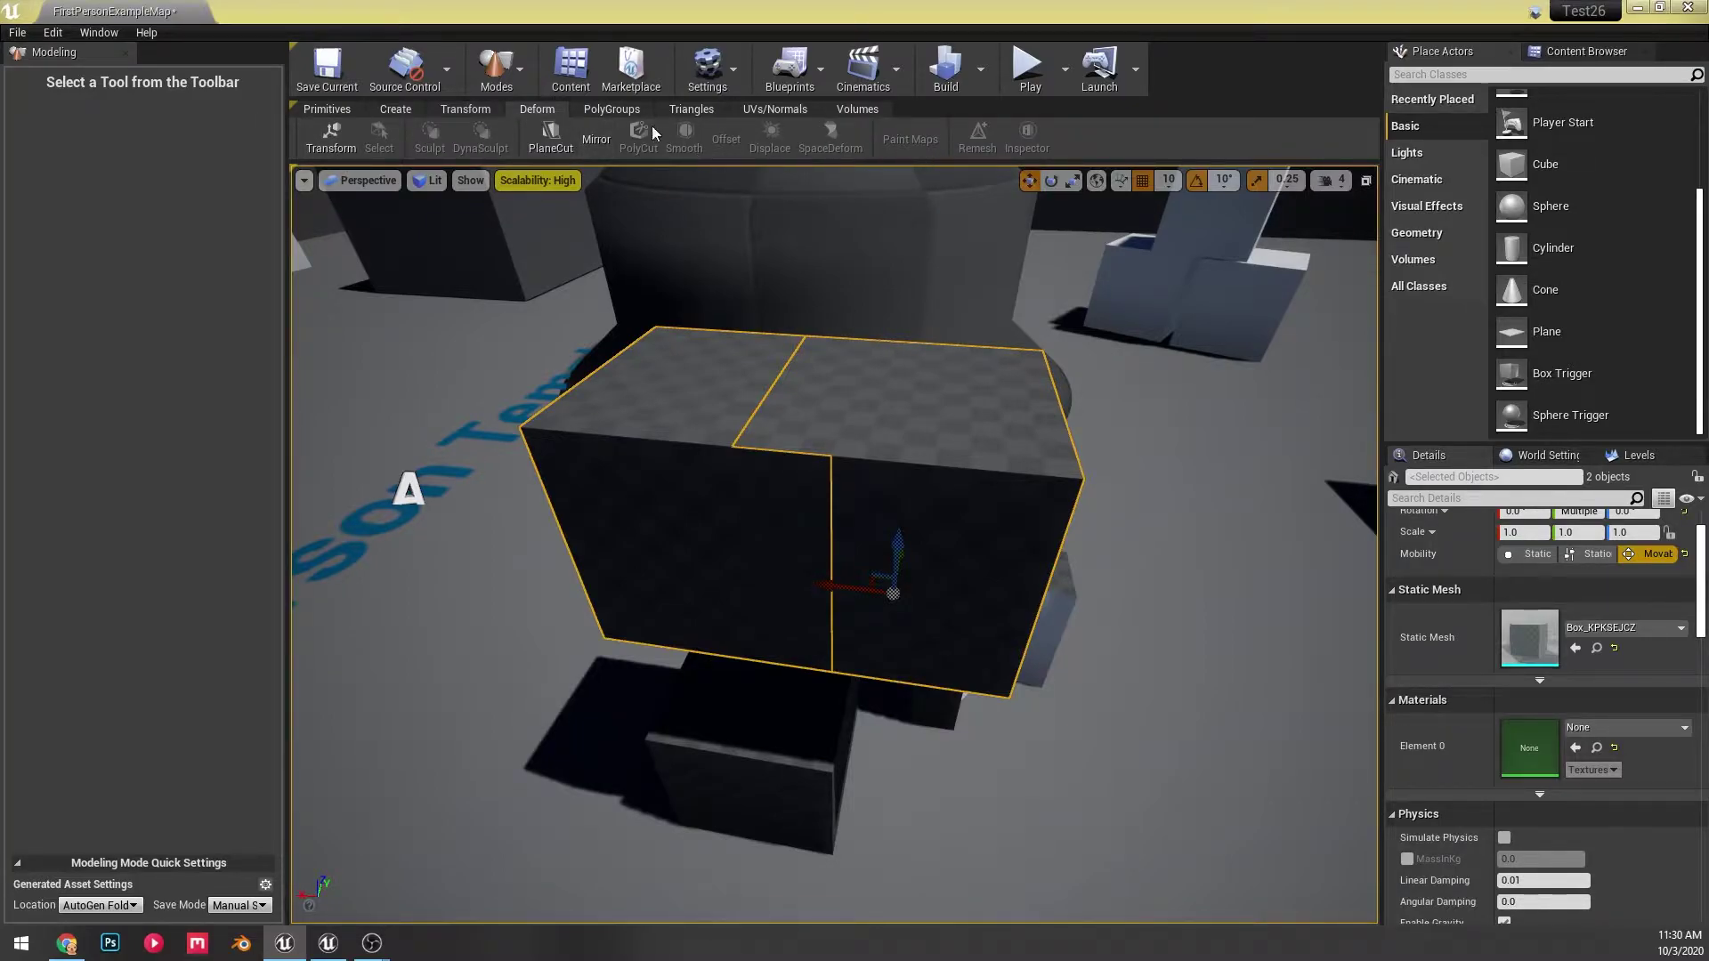
{"action": "left_click", "coordinate": [441, 111]}
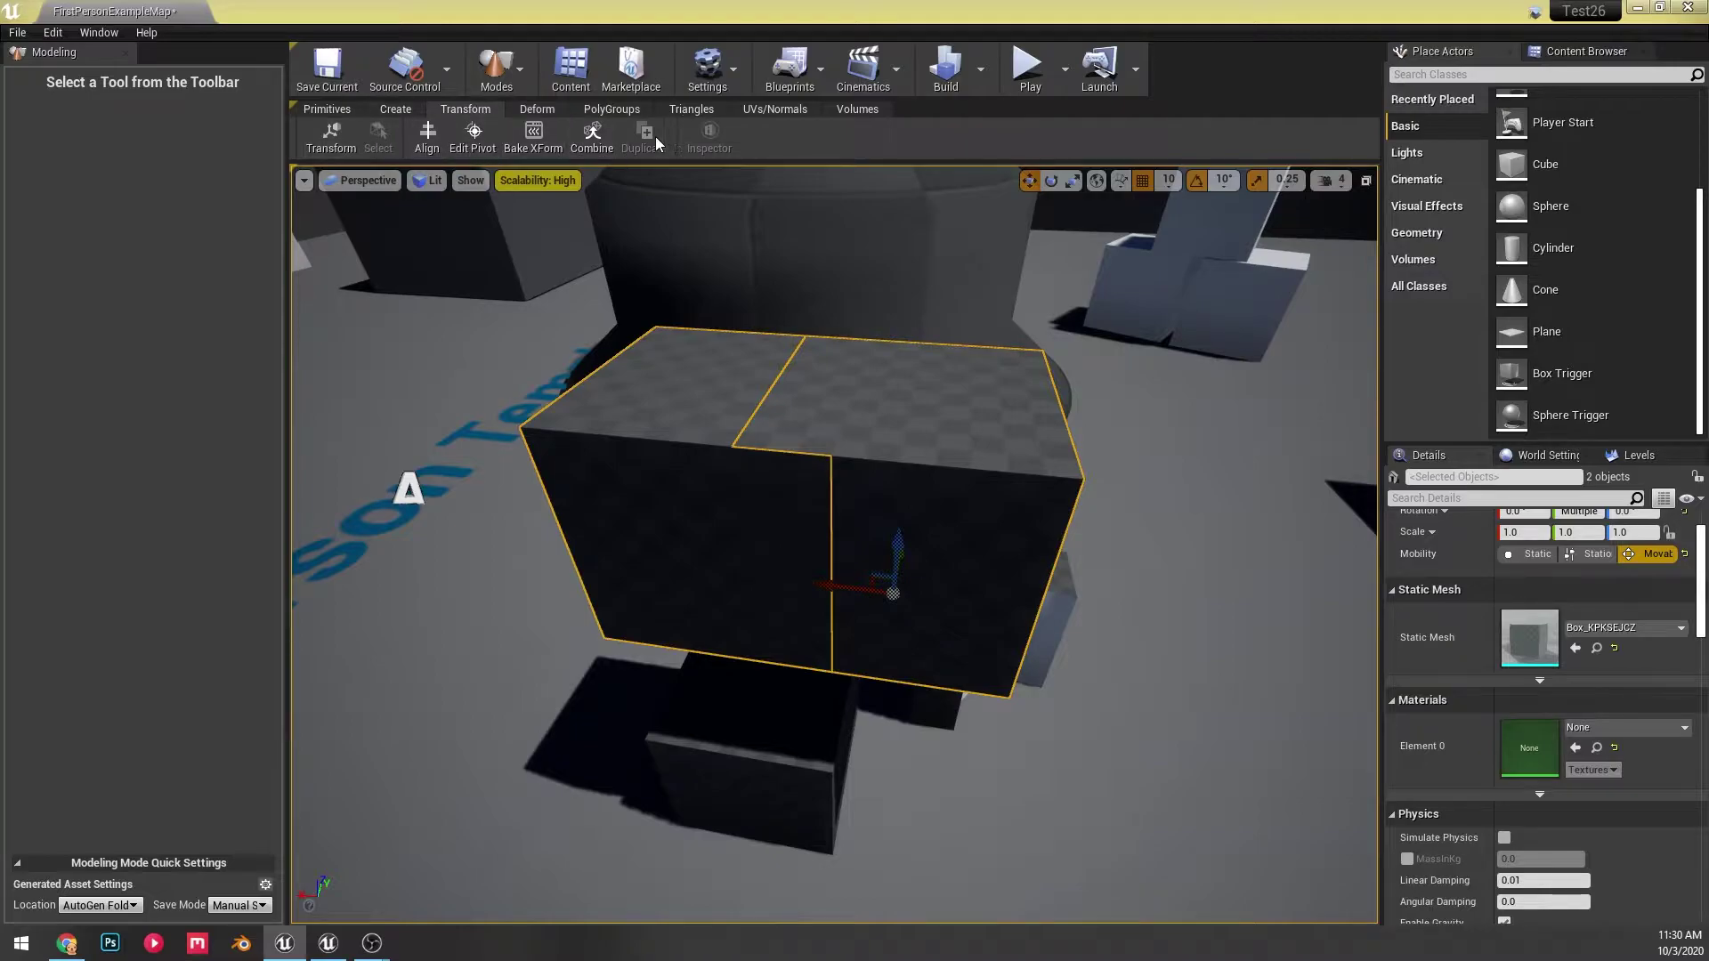
- Try the Mirror tool on the selected box in Mirror and Append mode, shifting the mirror plane along its normal to separate the two halves
{"action": "left_click", "coordinate": [538, 109]}
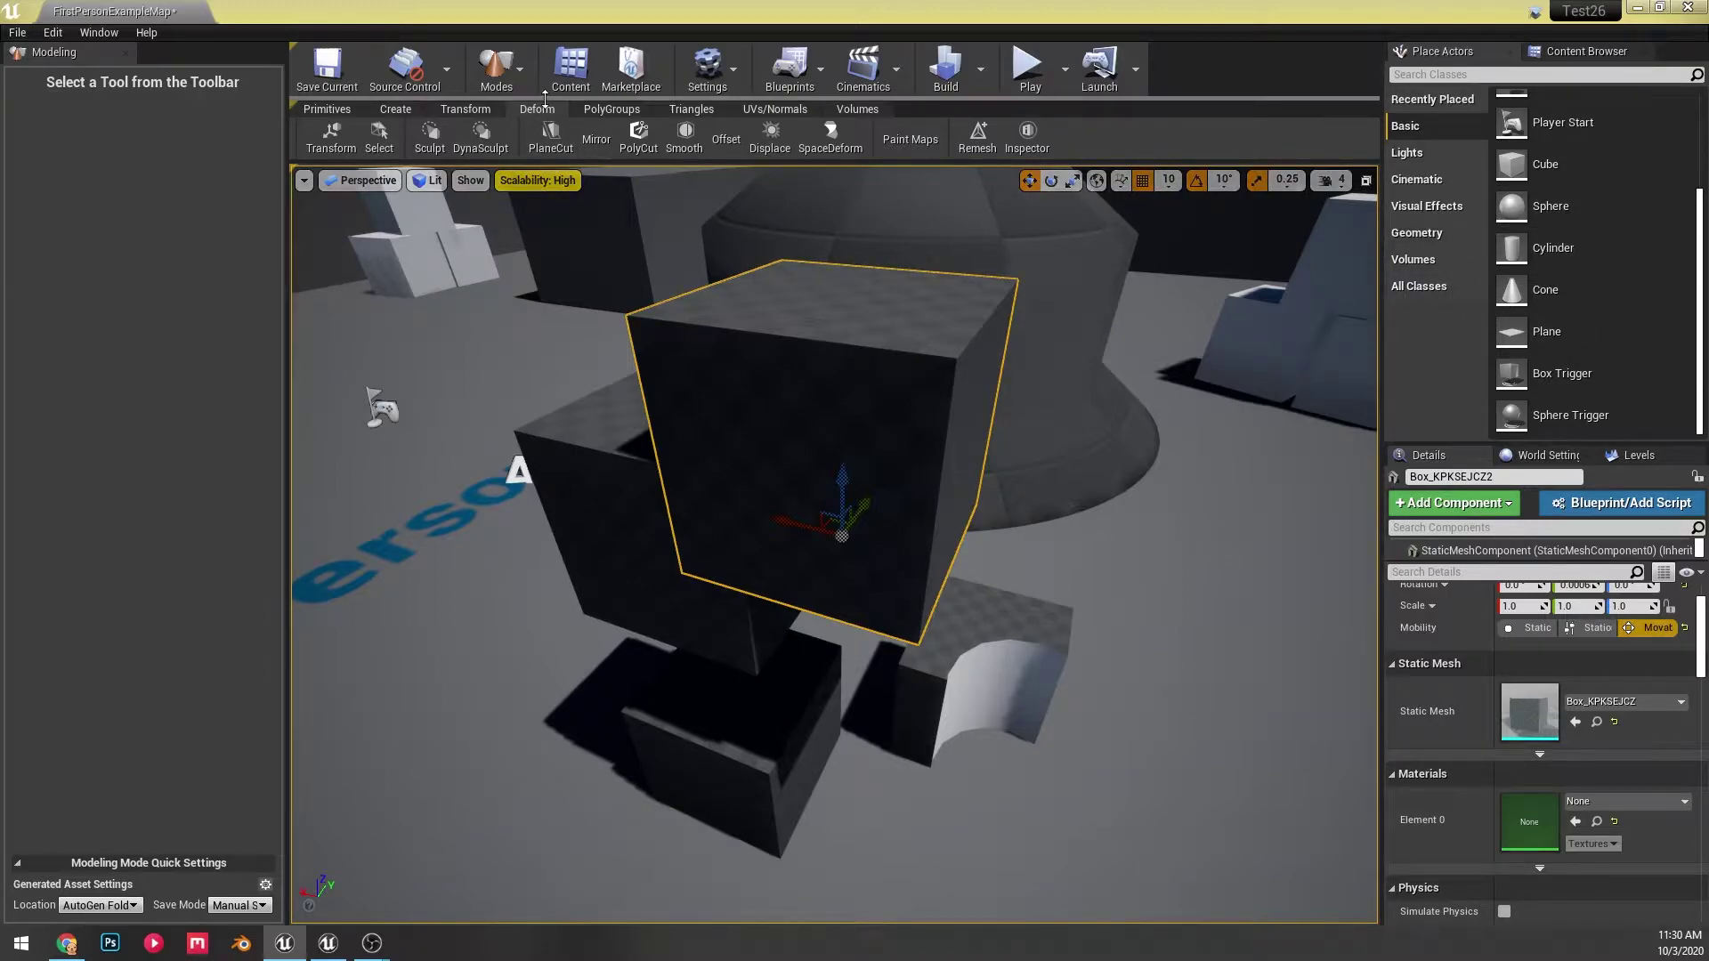
{"action": "left_click", "coordinate": [596, 142]}
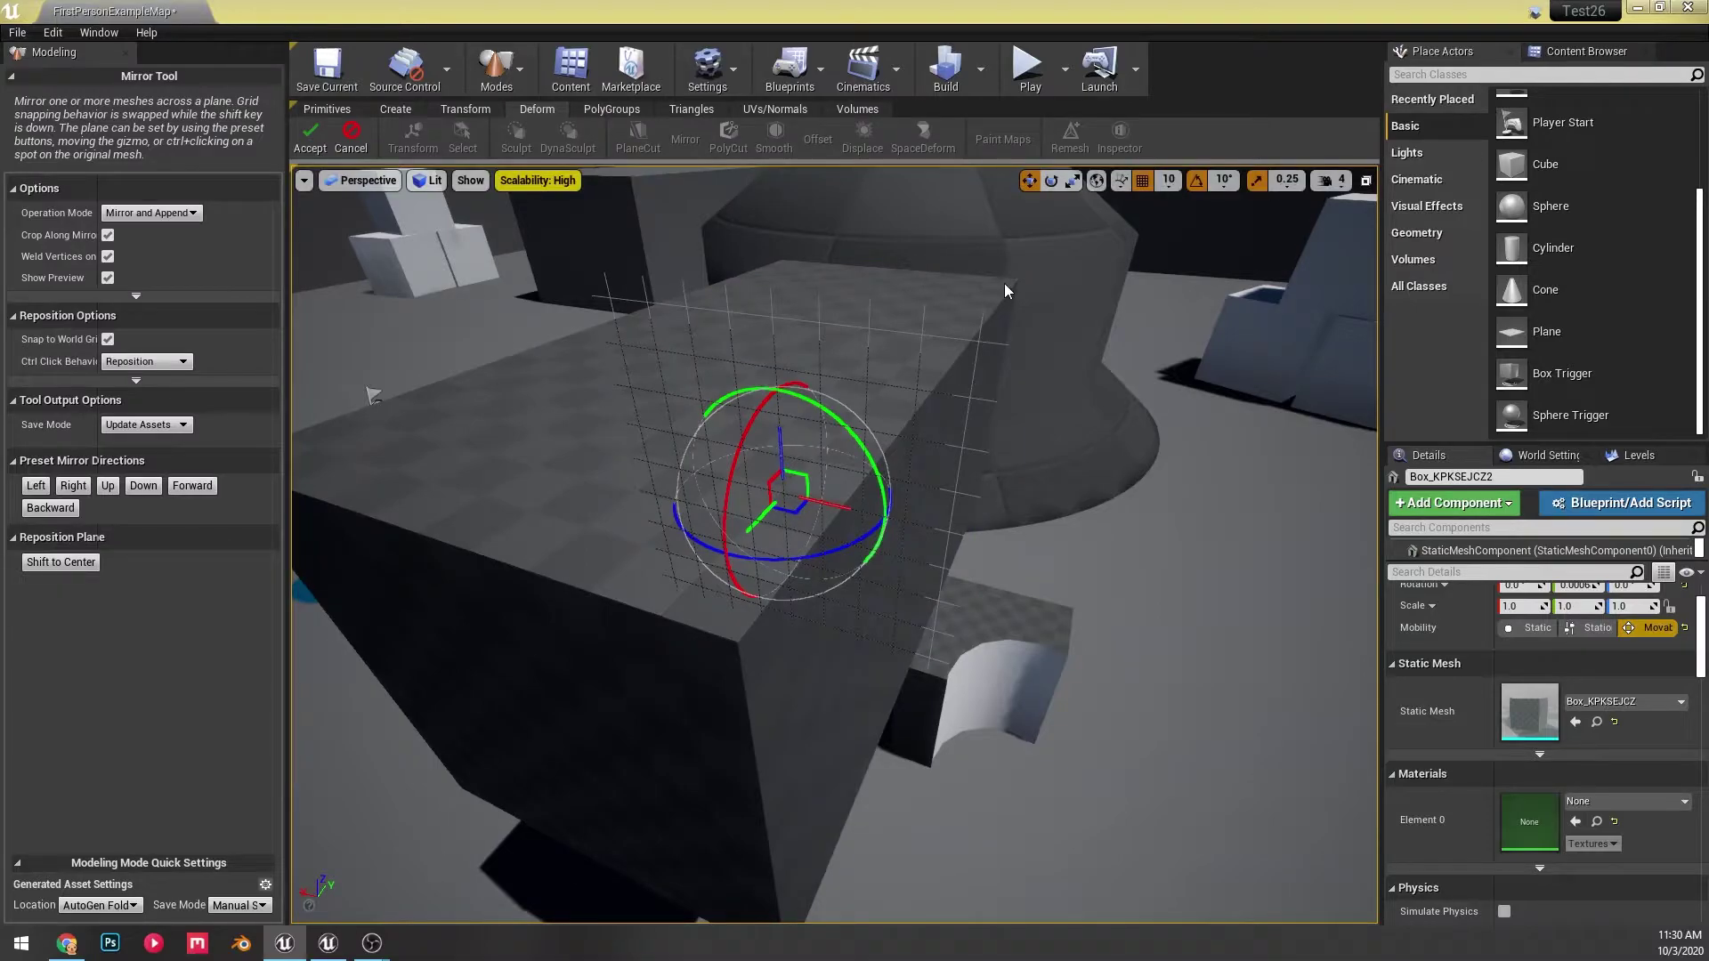
{"action": "key", "text": "d"}
{"action": "right_click_drag", "start_coordinate": [1063, 312], "coordinate": [1006, 363]}
{"action": "right_click_drag", "start_coordinate": [875, 557], "coordinate": [709, 529]}
{"action": "left_click_drag", "start_coordinate": [730, 537], "coordinate": [819, 541]}
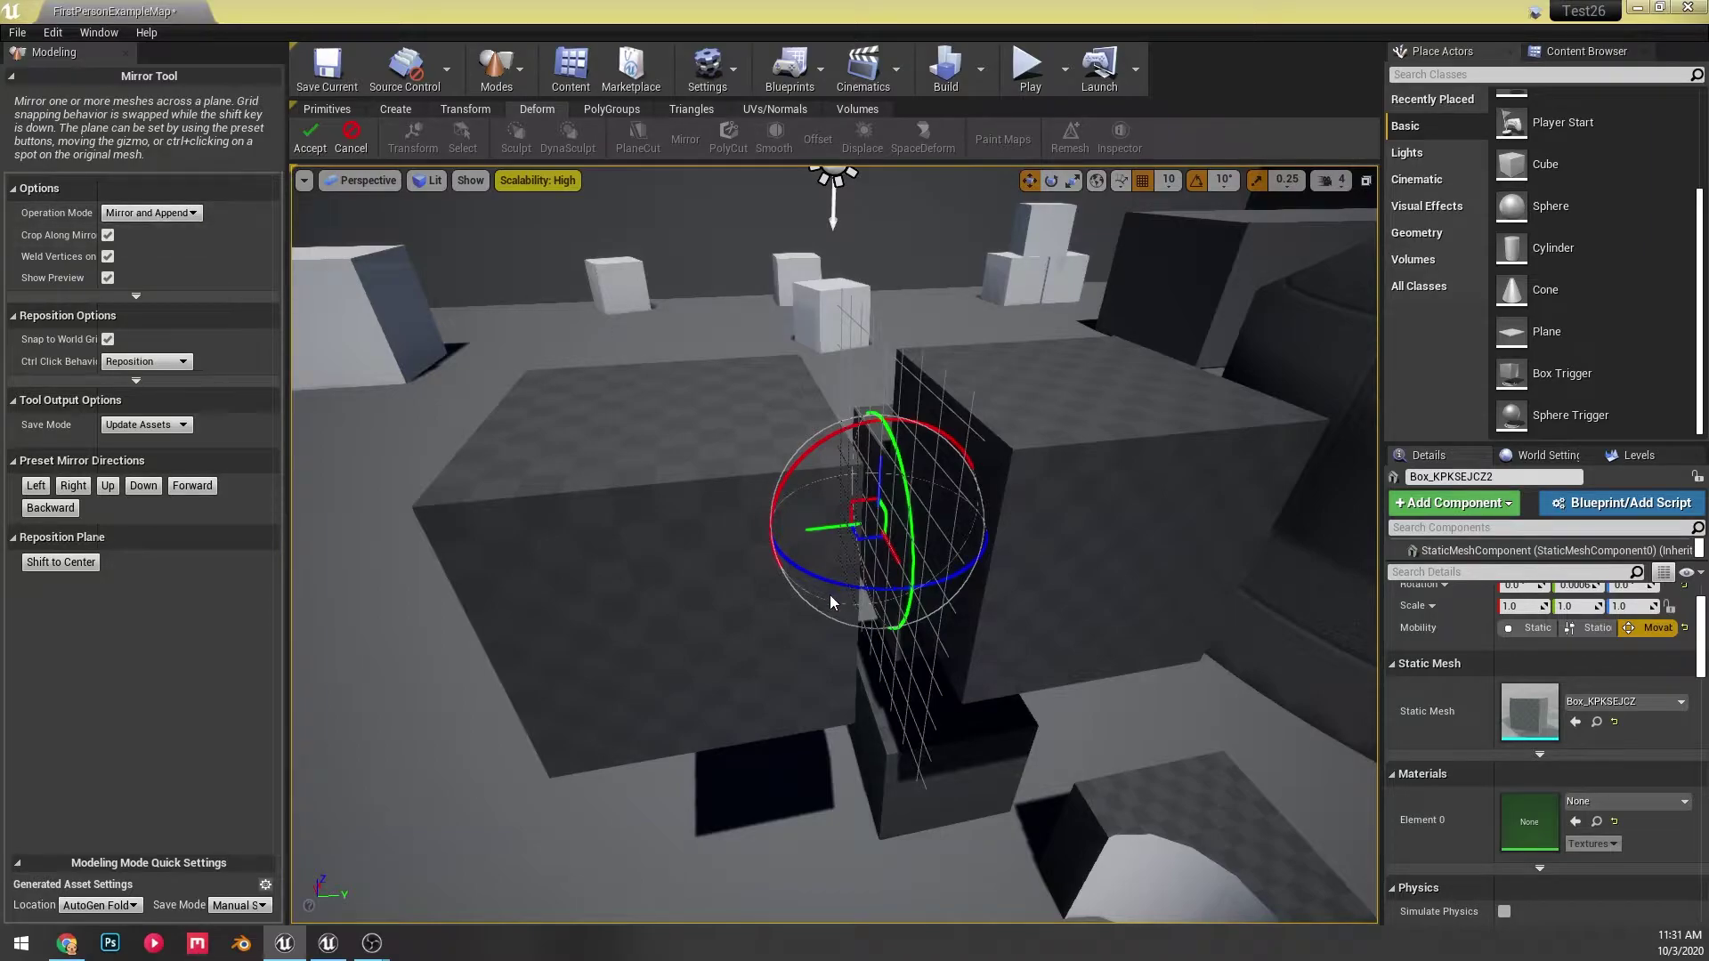
{"action": "left_click_drag", "start_coordinate": [817, 532], "coordinate": [744, 503]}
- Try Mirror Existing with the plane shifted back toward the box, return the mode to Mirror and Append, and end the Mirror tool
{"action": "left_click", "coordinate": [137, 381]}
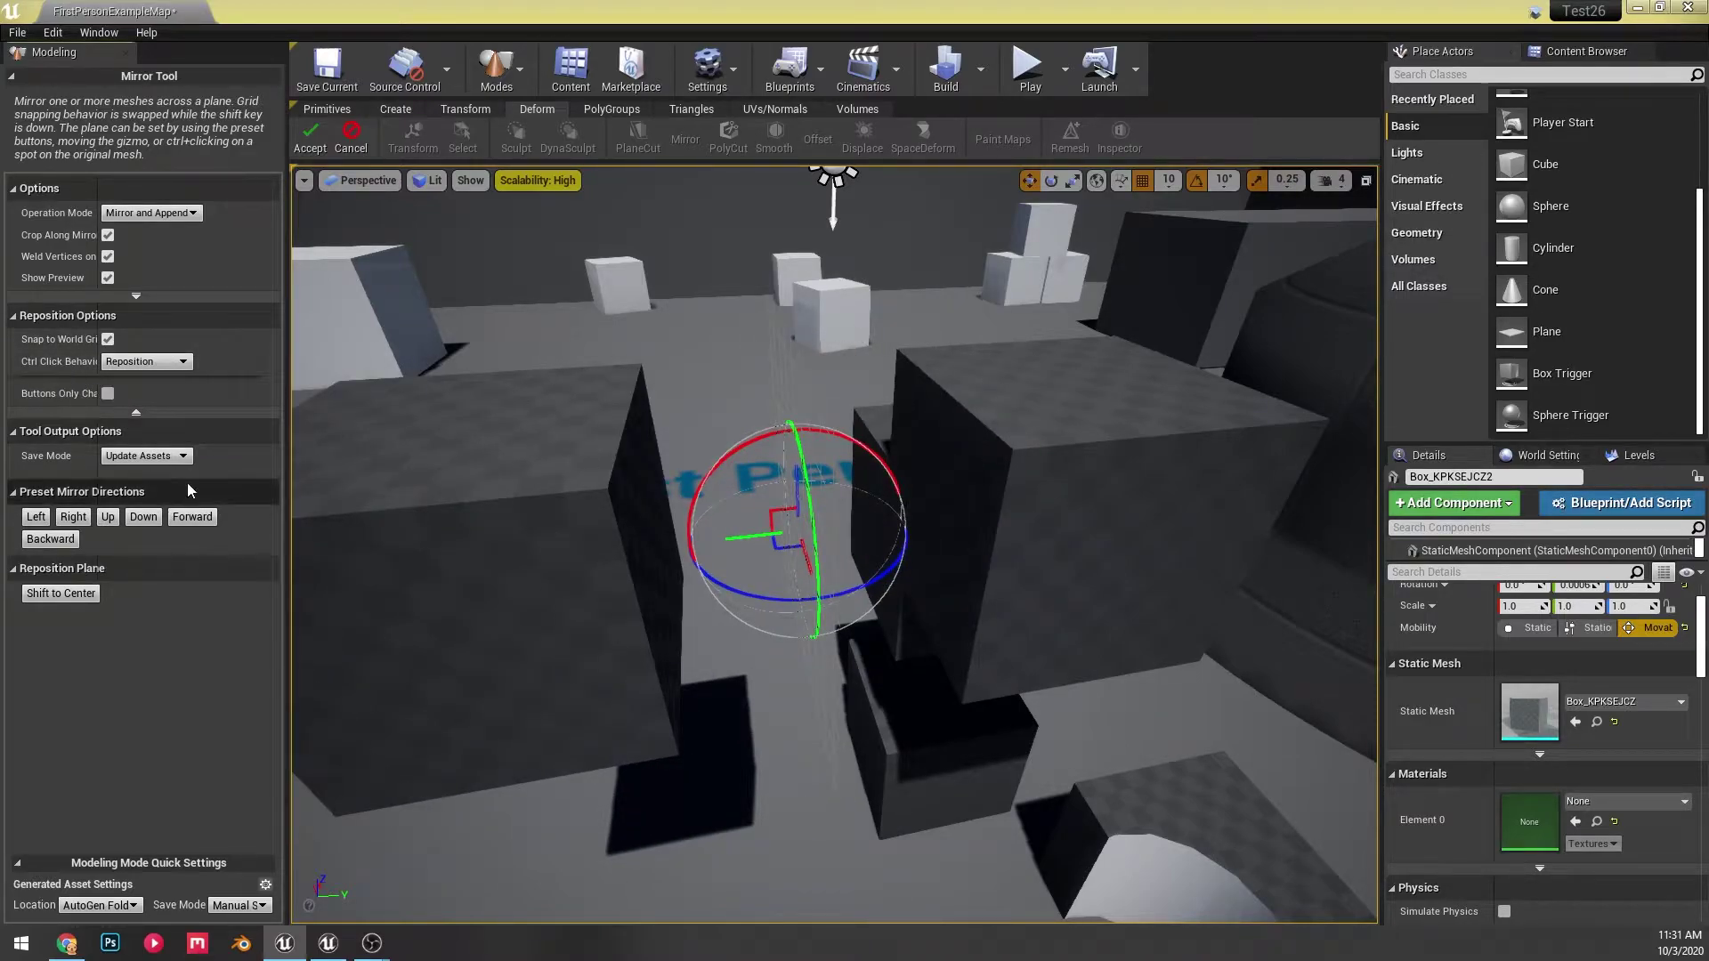
{"action": "left_click", "coordinate": [185, 459]}
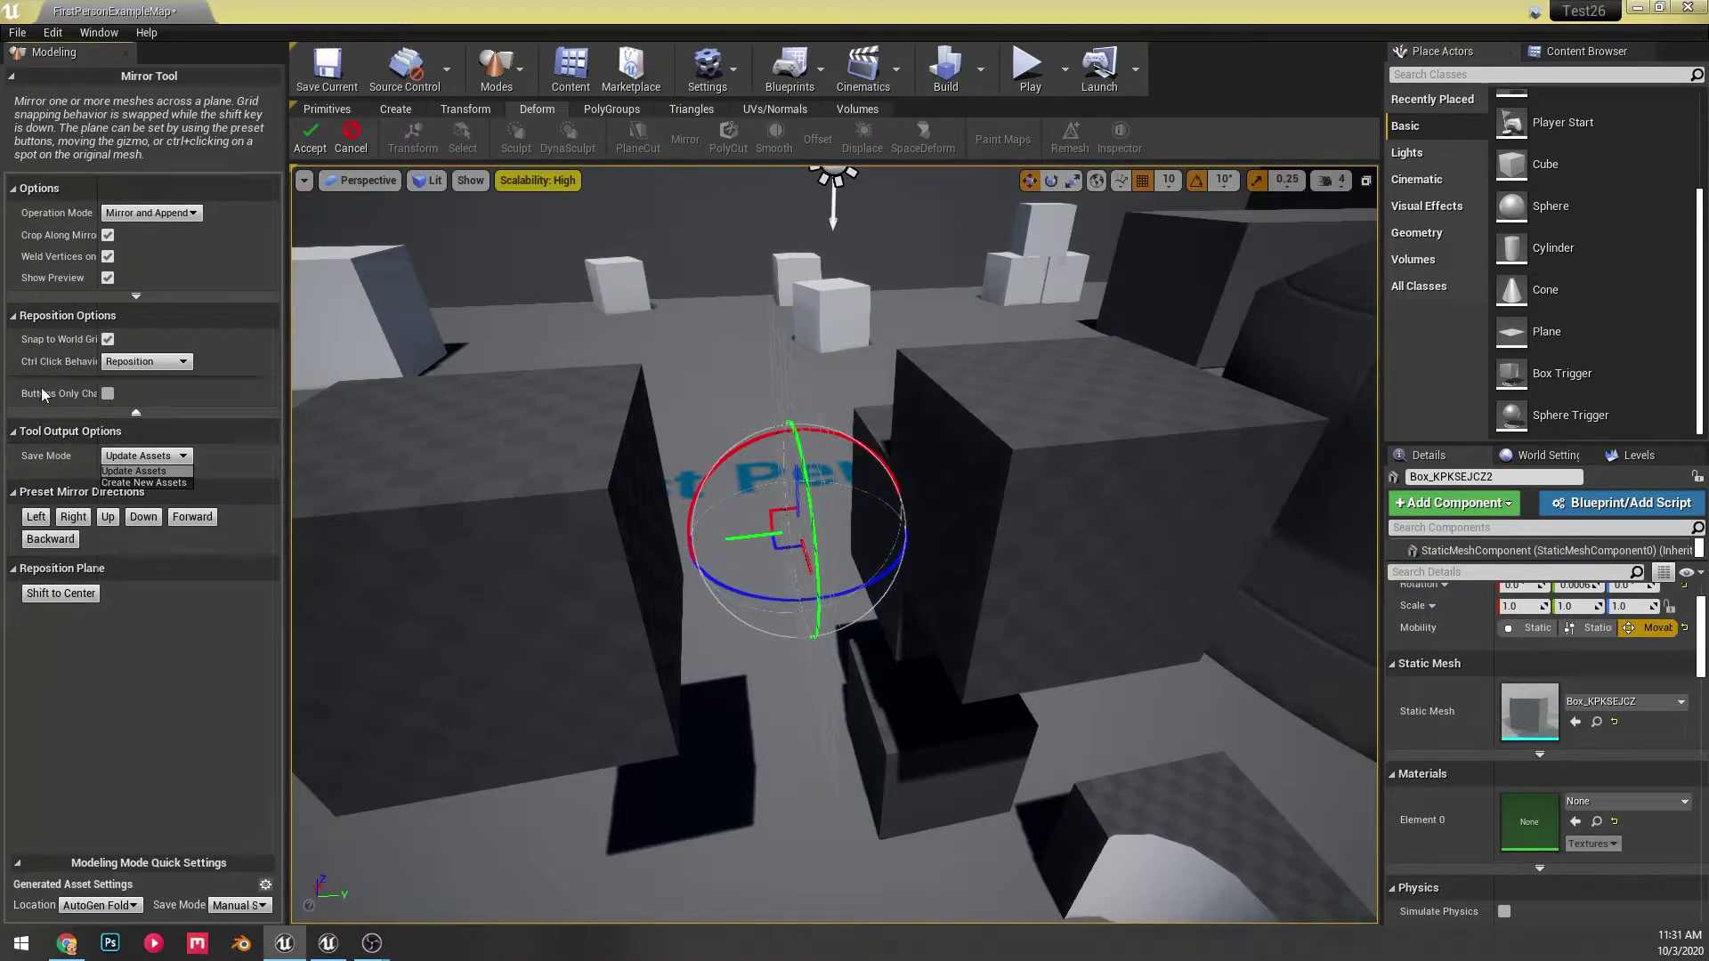
{"action": "left_click", "coordinate": [131, 214]}
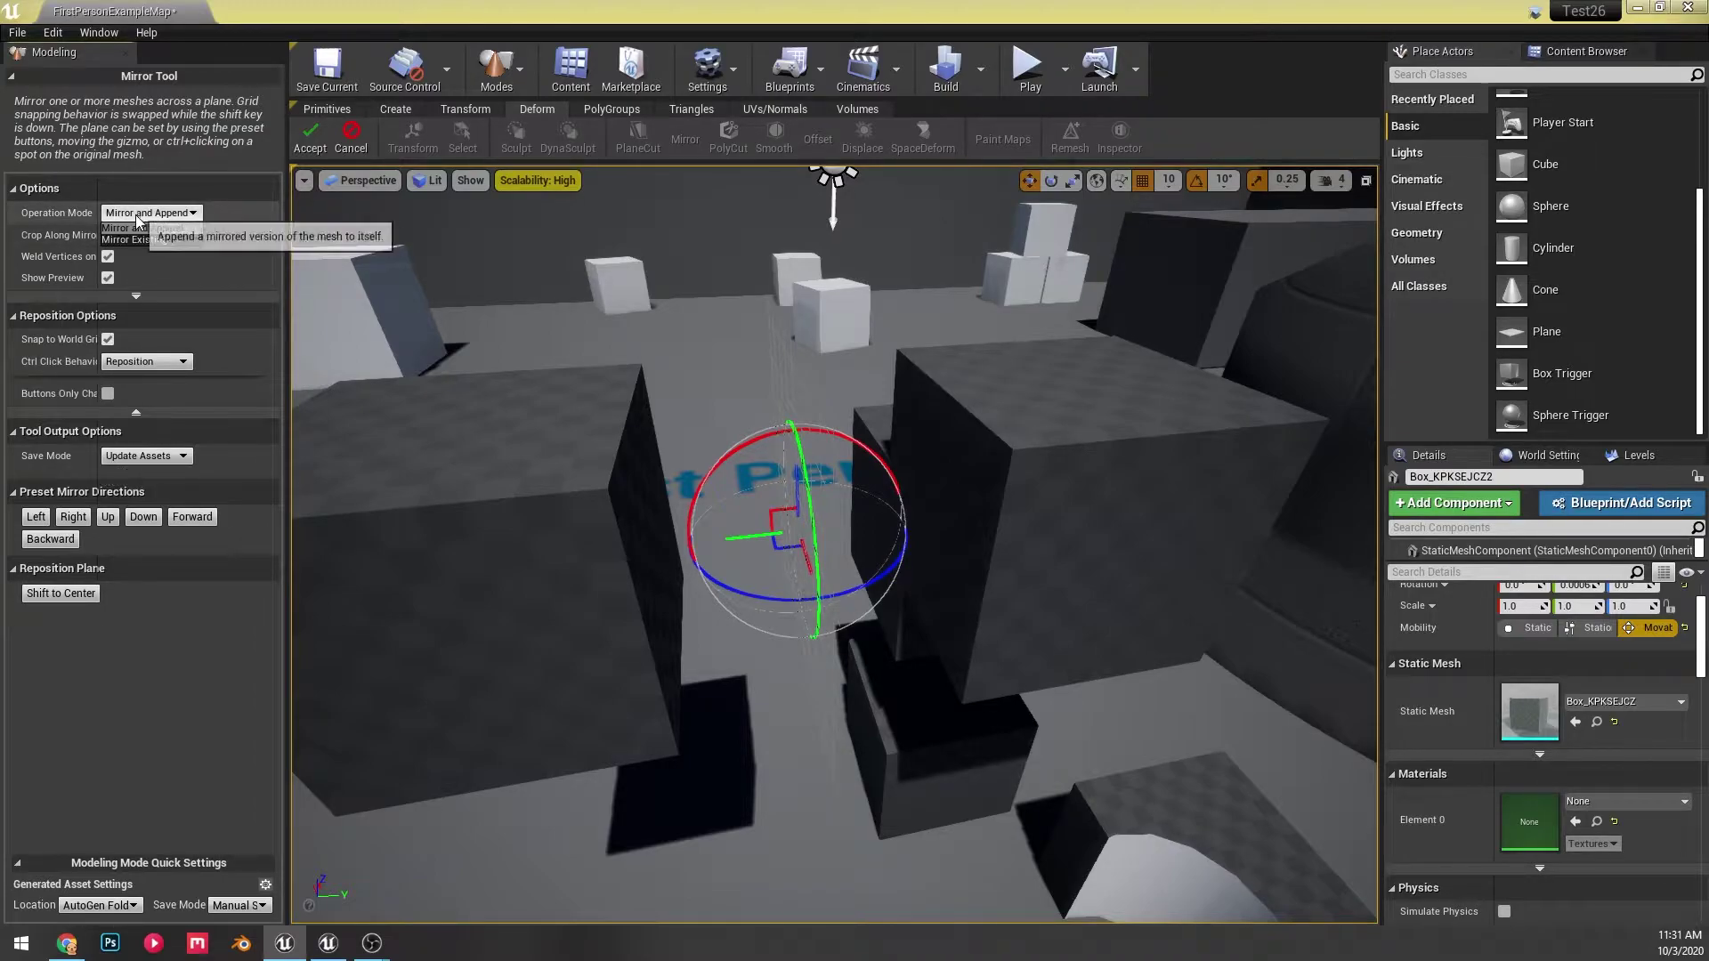
{"action": "left_click", "coordinate": [158, 238]}
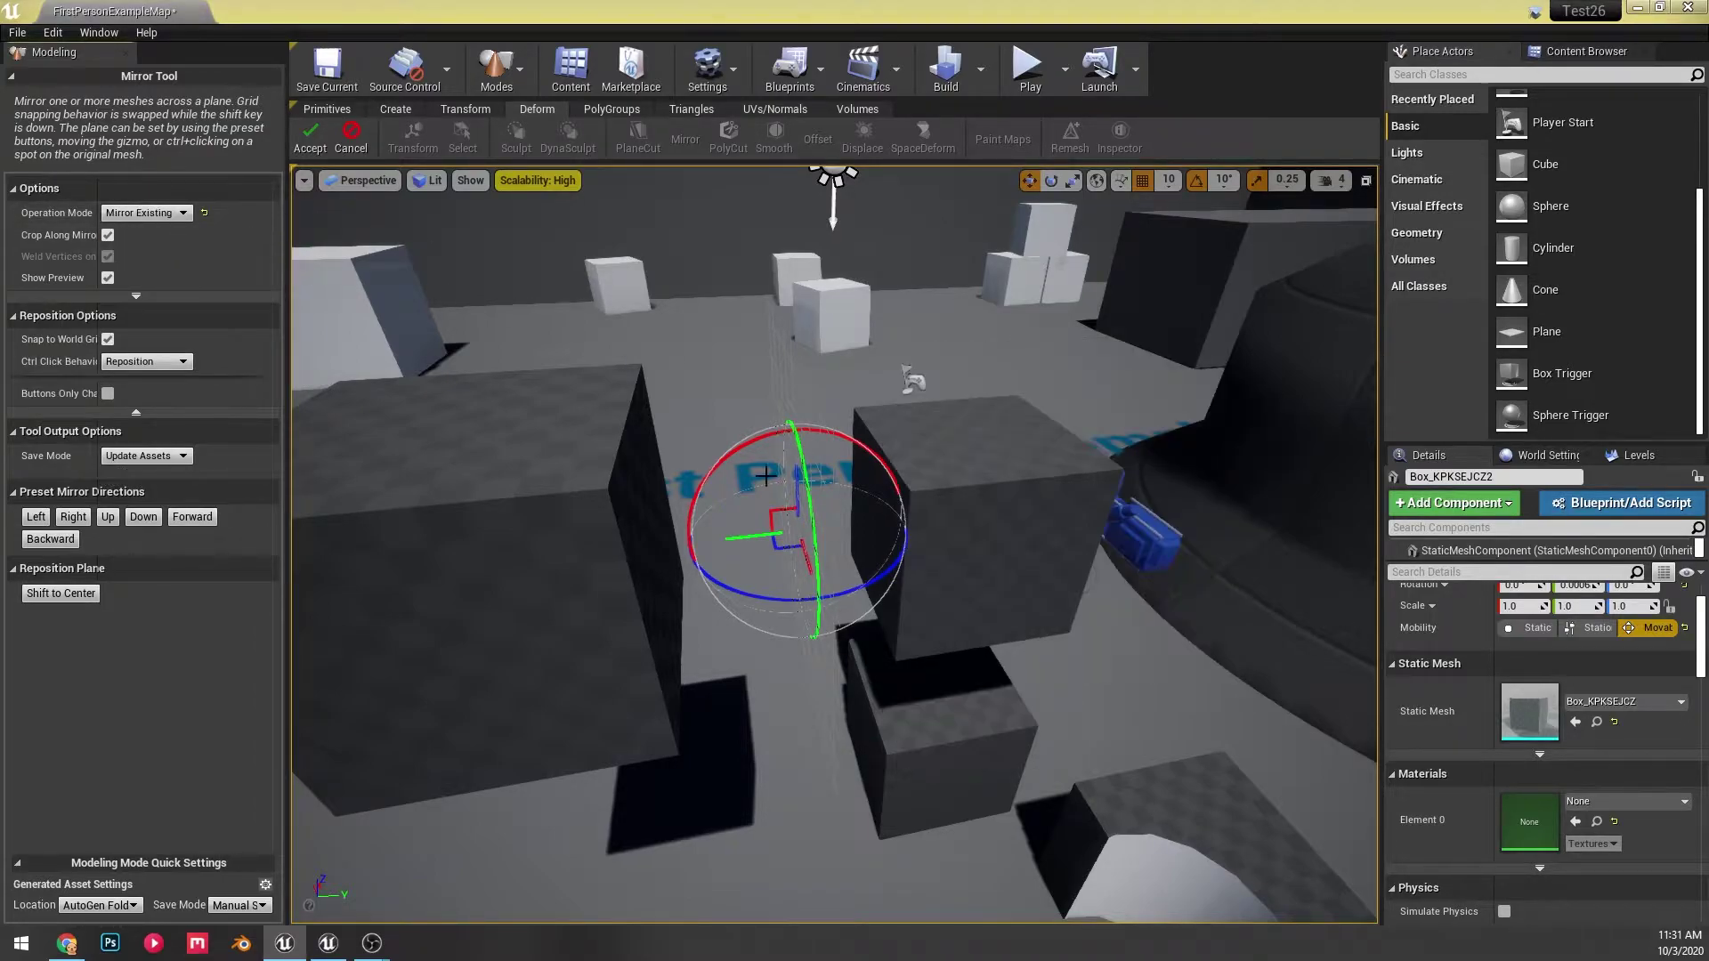
{"action": "left_click_drag", "start_coordinate": [747, 536], "coordinate": [886, 531]}
{"action": "left_click", "coordinate": [147, 214]}
{"action": "left_click", "coordinate": [145, 228]}
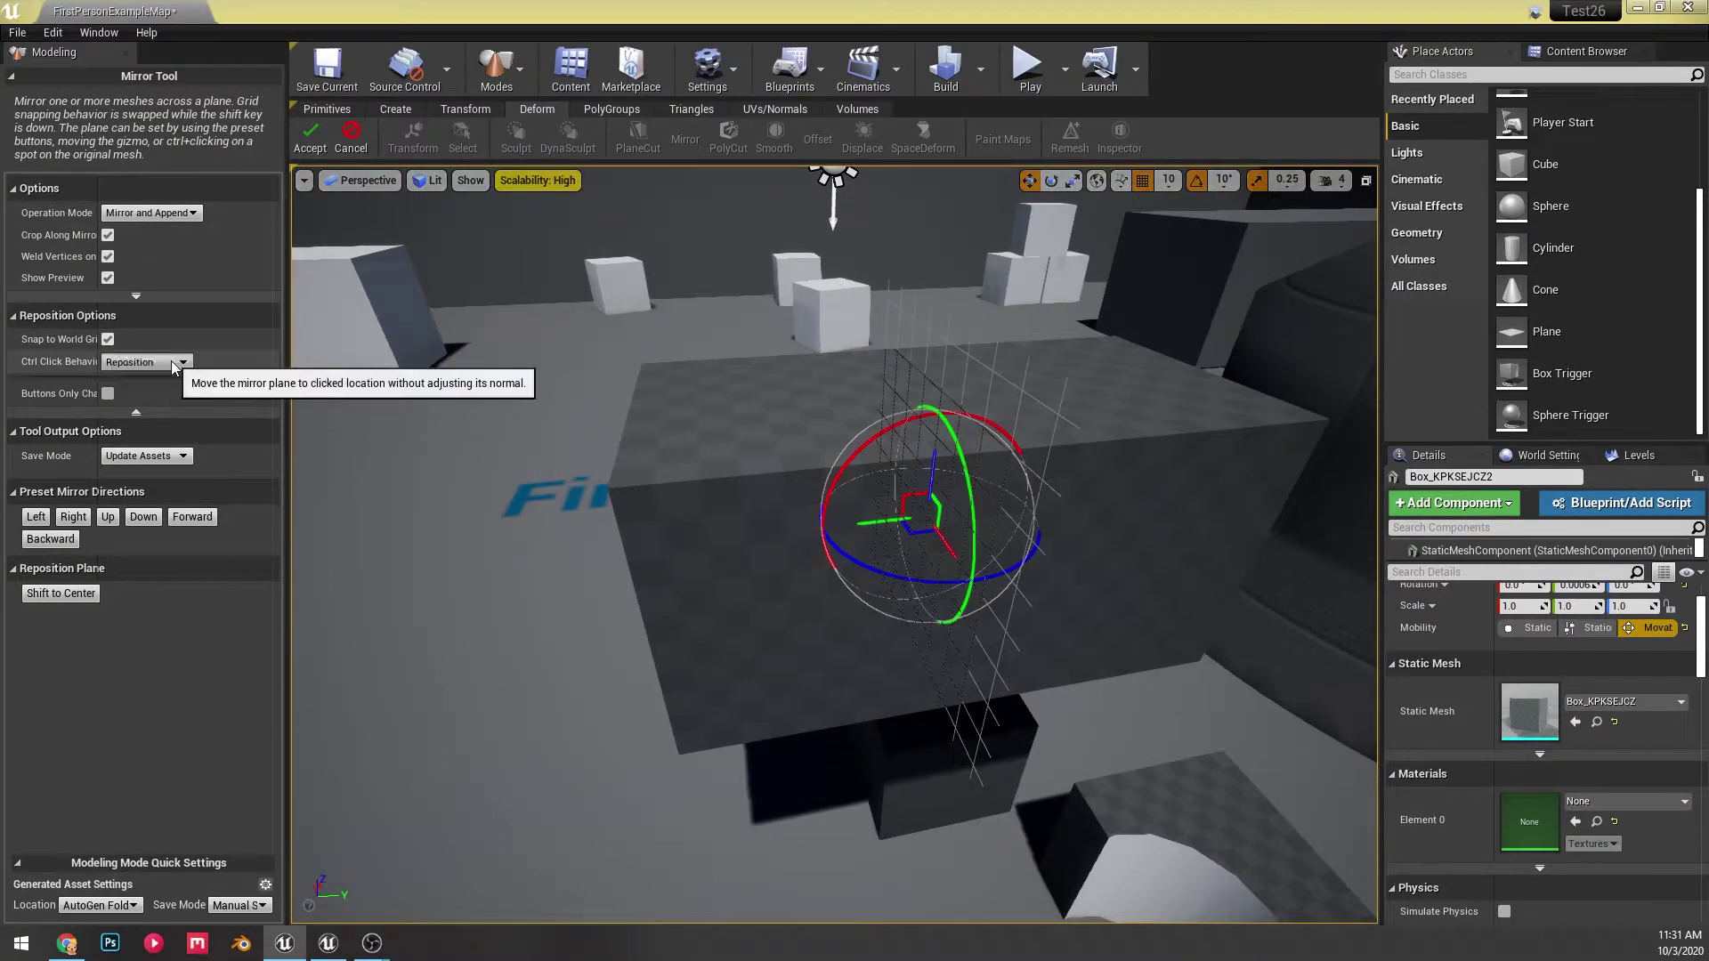
{"action": "left_click", "coordinate": [310, 138]}
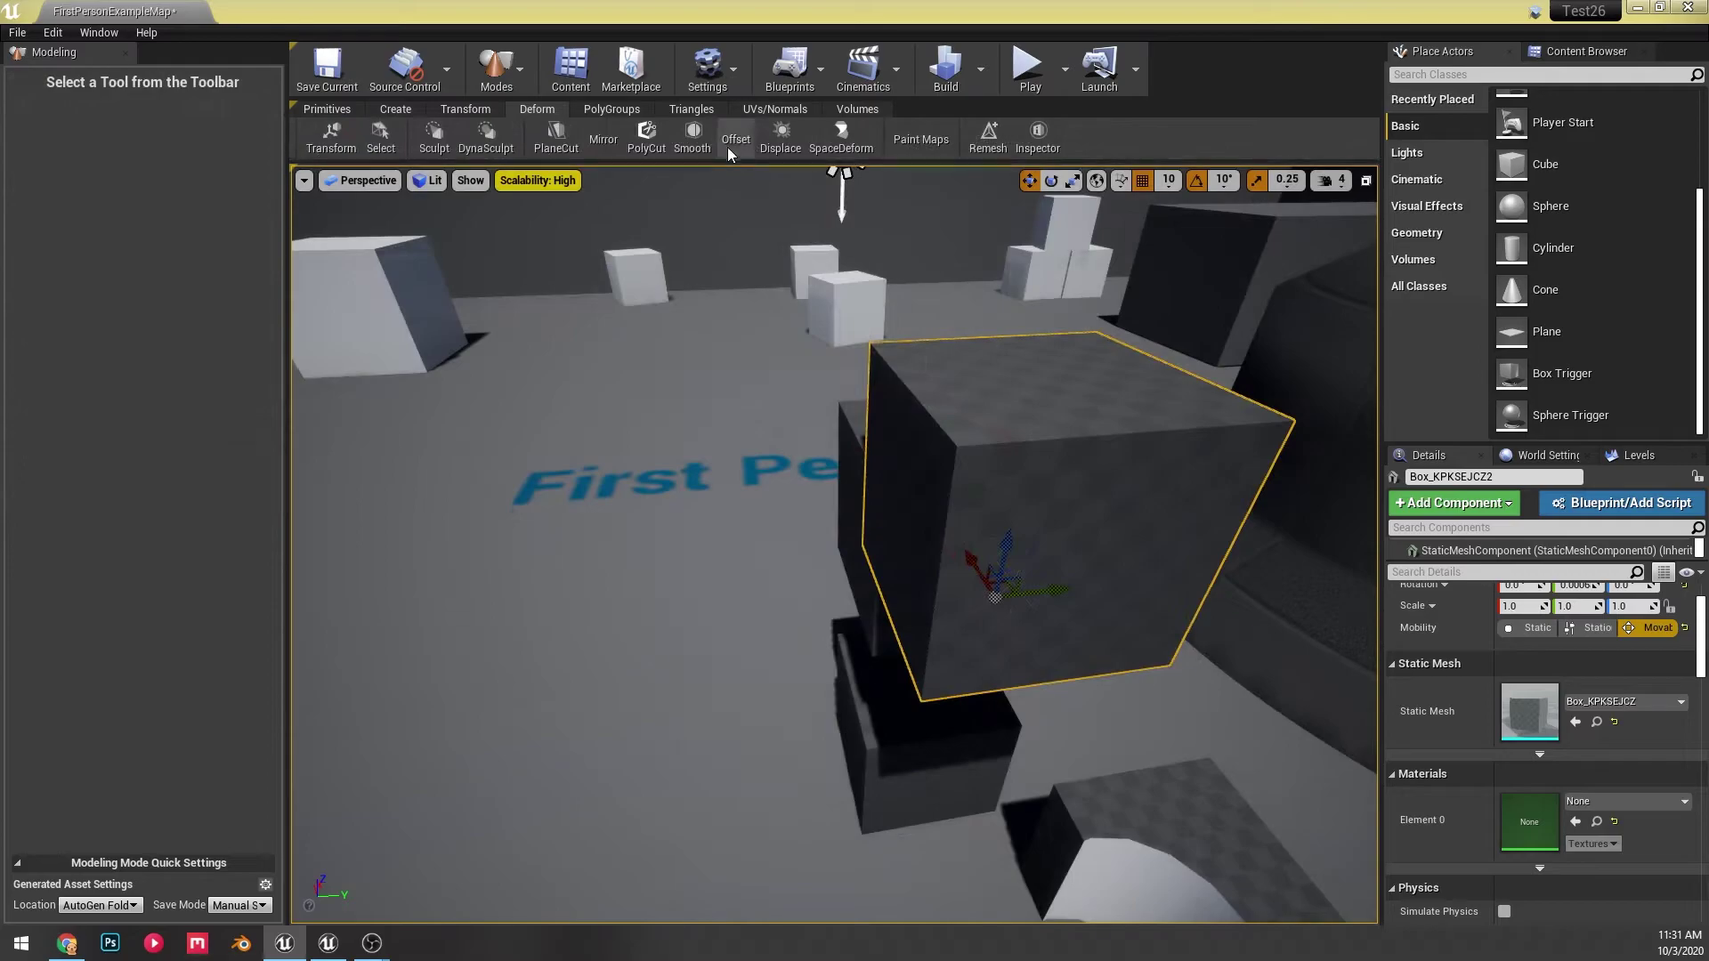
- Try an Iterative Offset on the box with Distance 48.57143 and Steps 4, and adjust the weight map's Min Distance
{"action": "left_click", "coordinate": [818, 140]}
{"action": "mouse_move", "coordinate": [142, 195]}
{"action": "left_mouse_down"}
{"action": "mouse_move", "coordinate": [122, 196]}
{"action": "mouse_move", "coordinate": [169, 195]}
{"action": "left_mouse_up"}
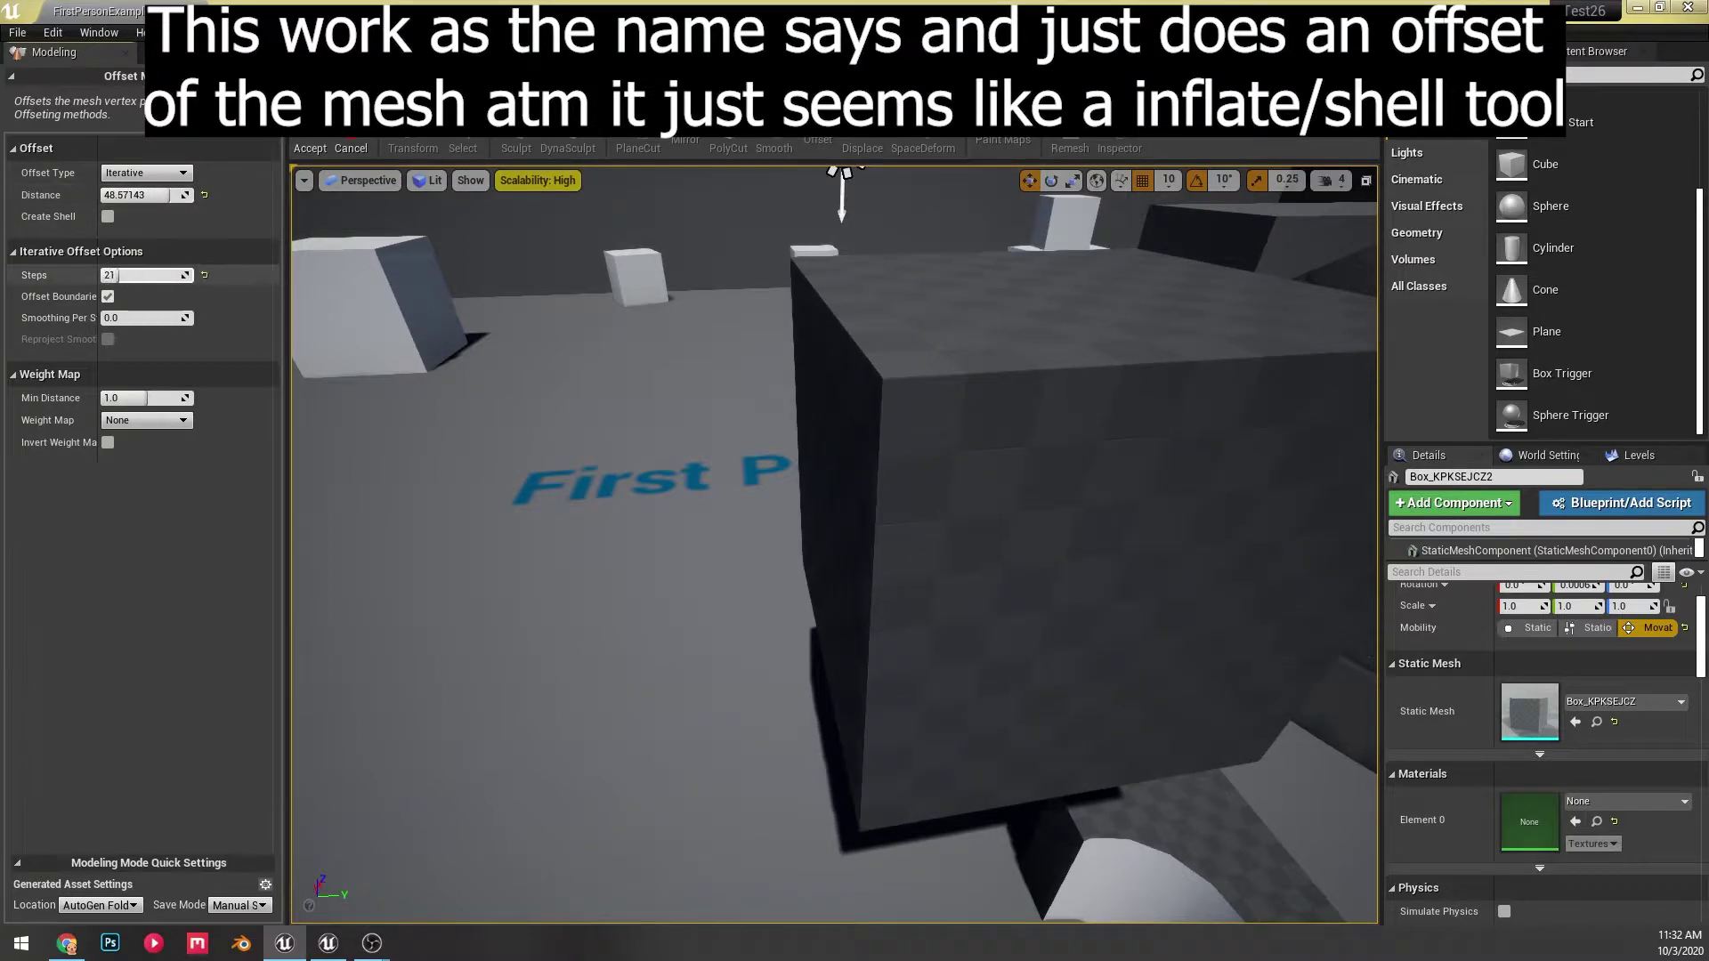
{"action": "mouse_move", "coordinate": [113, 275]}
{"action": "left_mouse_down"}
{"action": "mouse_move", "coordinate": [190, 275]}
{"action": "mouse_move", "coordinate": [108, 275]}
{"action": "left_mouse_up"}
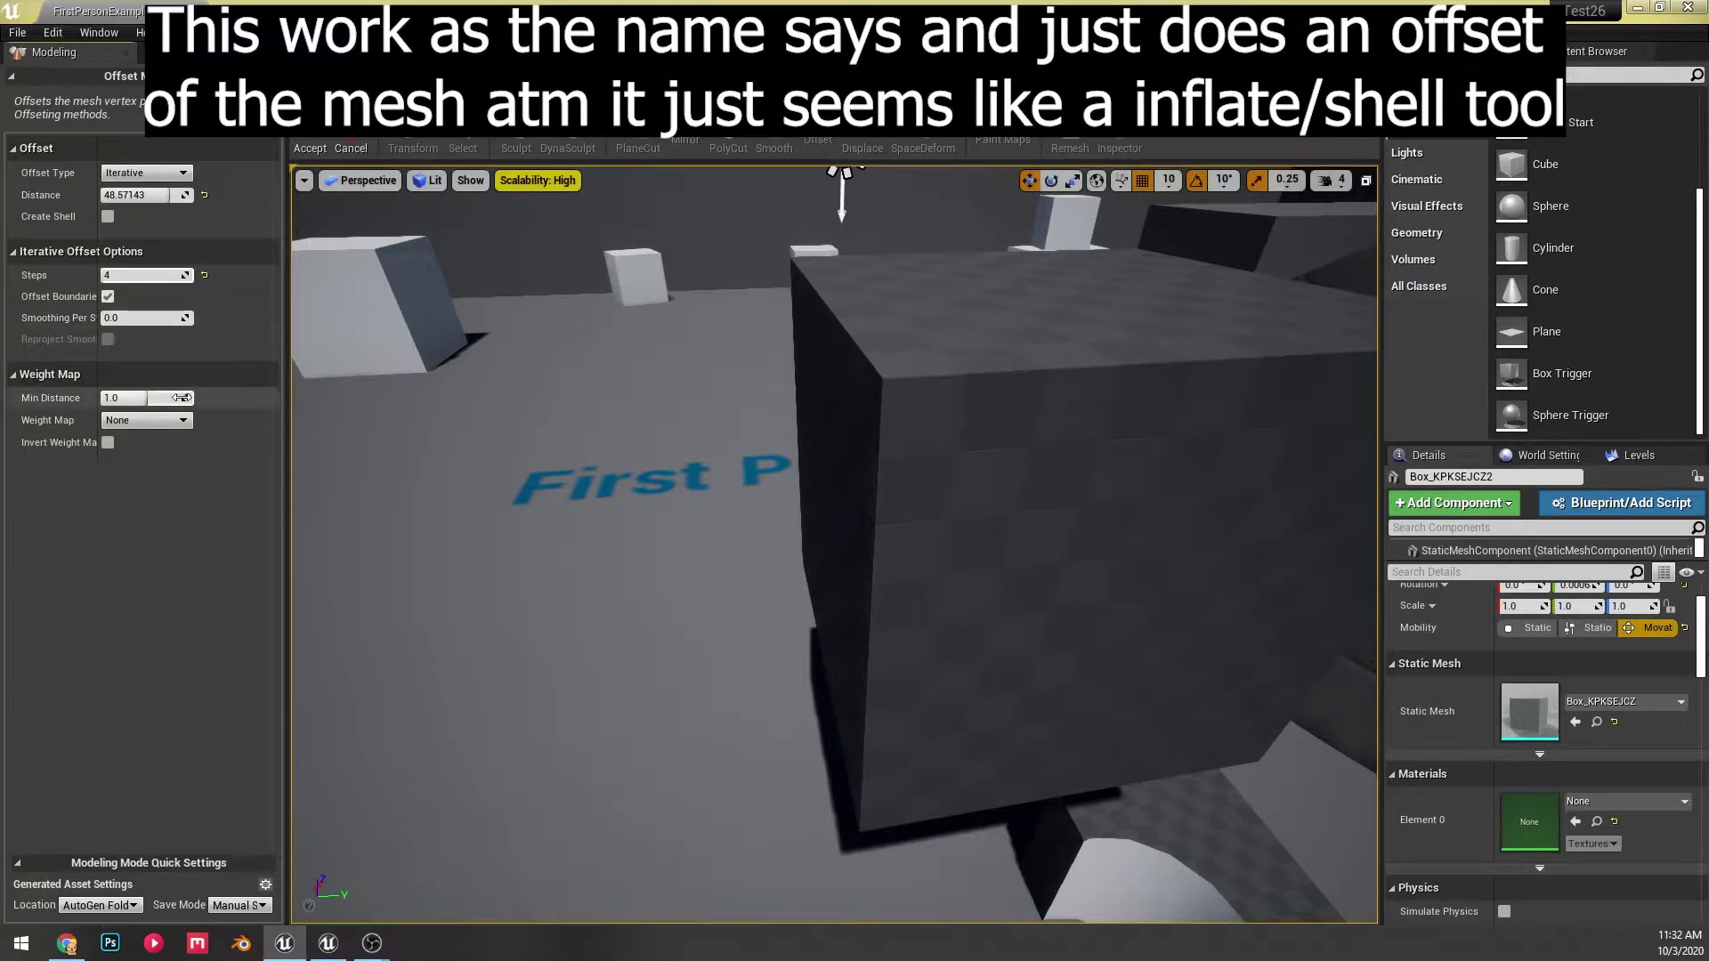
{"action": "left_click_drag", "start_coordinate": [184, 398], "coordinate": [133, 398]}
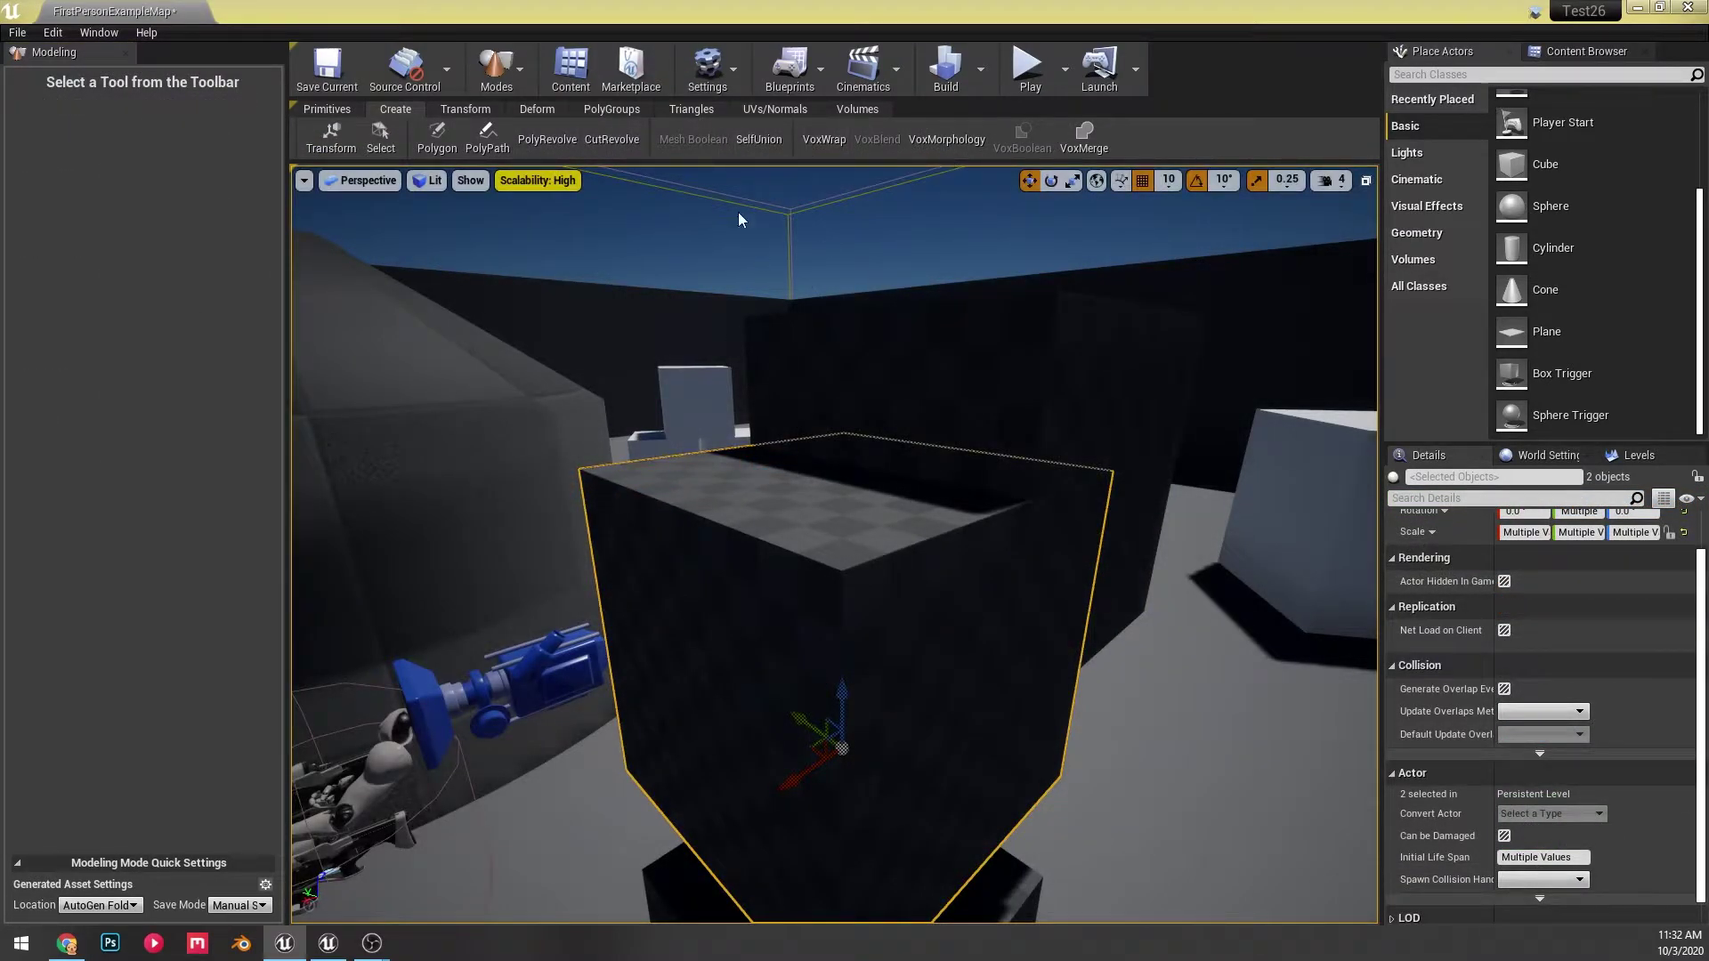
- Try a Mesh Boolean on the two overlapping boxes, inspect the preview, and cancel the tool
{"action": "left_click", "coordinate": [899, 391]}
{"action": "left_click", "coordinate": [859, 605], "text": "shift"}
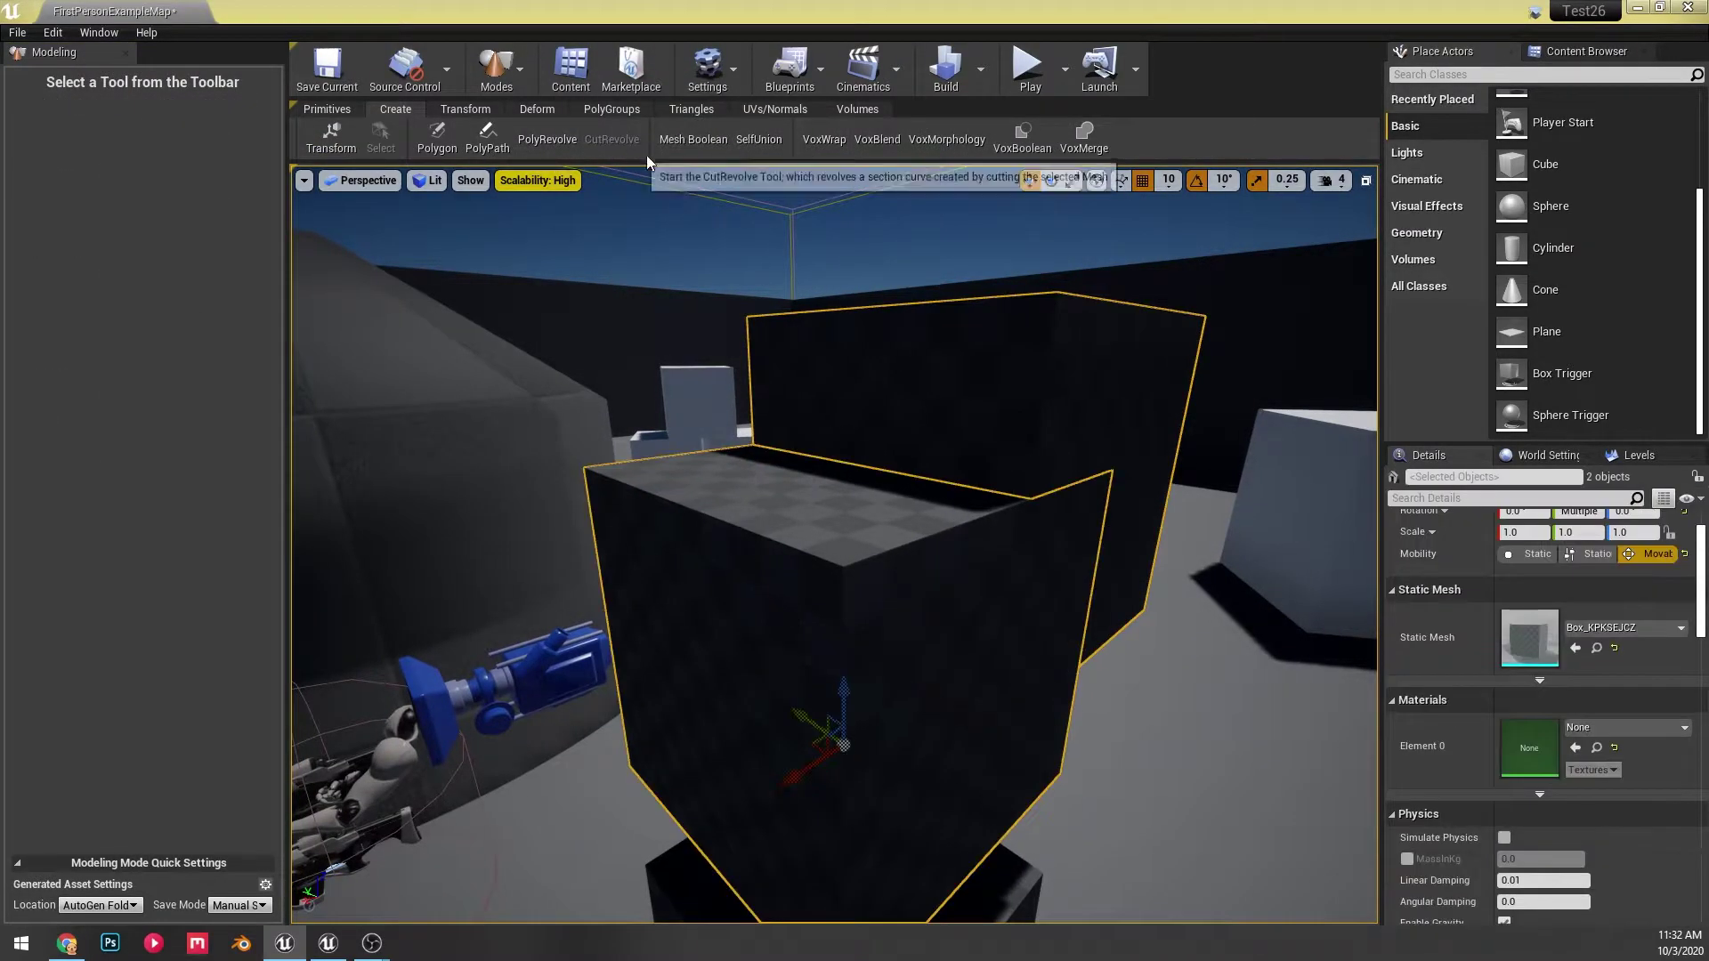
{"action": "left_click", "coordinate": [694, 138]}
{"action": "right_click_drag", "start_coordinate": [879, 522], "coordinate": [694, 545]}
{"action": "left_click", "coordinate": [352, 136]}
- Delete the lower of the two overlapping boxes, Box_KPKSEJCZ
{"action": "right_click_drag", "start_coordinate": [757, 445], "coordinate": [801, 498]}
{"action": "right_click_drag", "start_coordinate": [696, 441], "coordinate": [696, 440]}
{"action": "left_click", "coordinate": [696, 441]}
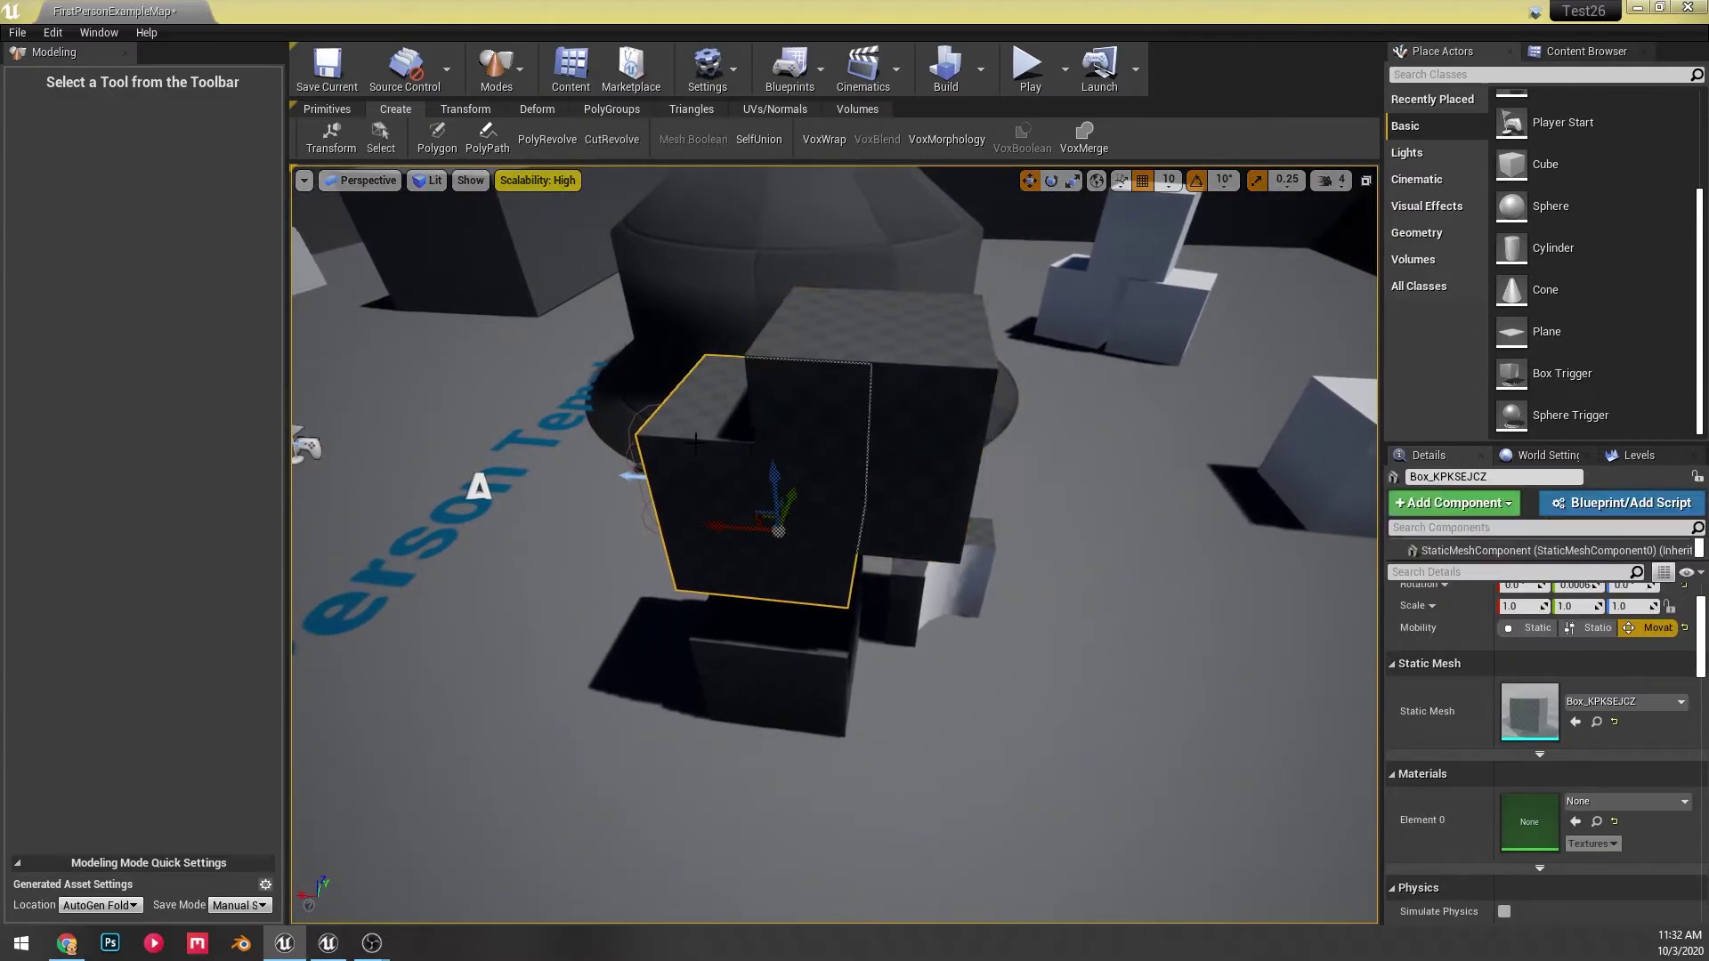
{"action": "key", "text": "Delete"}
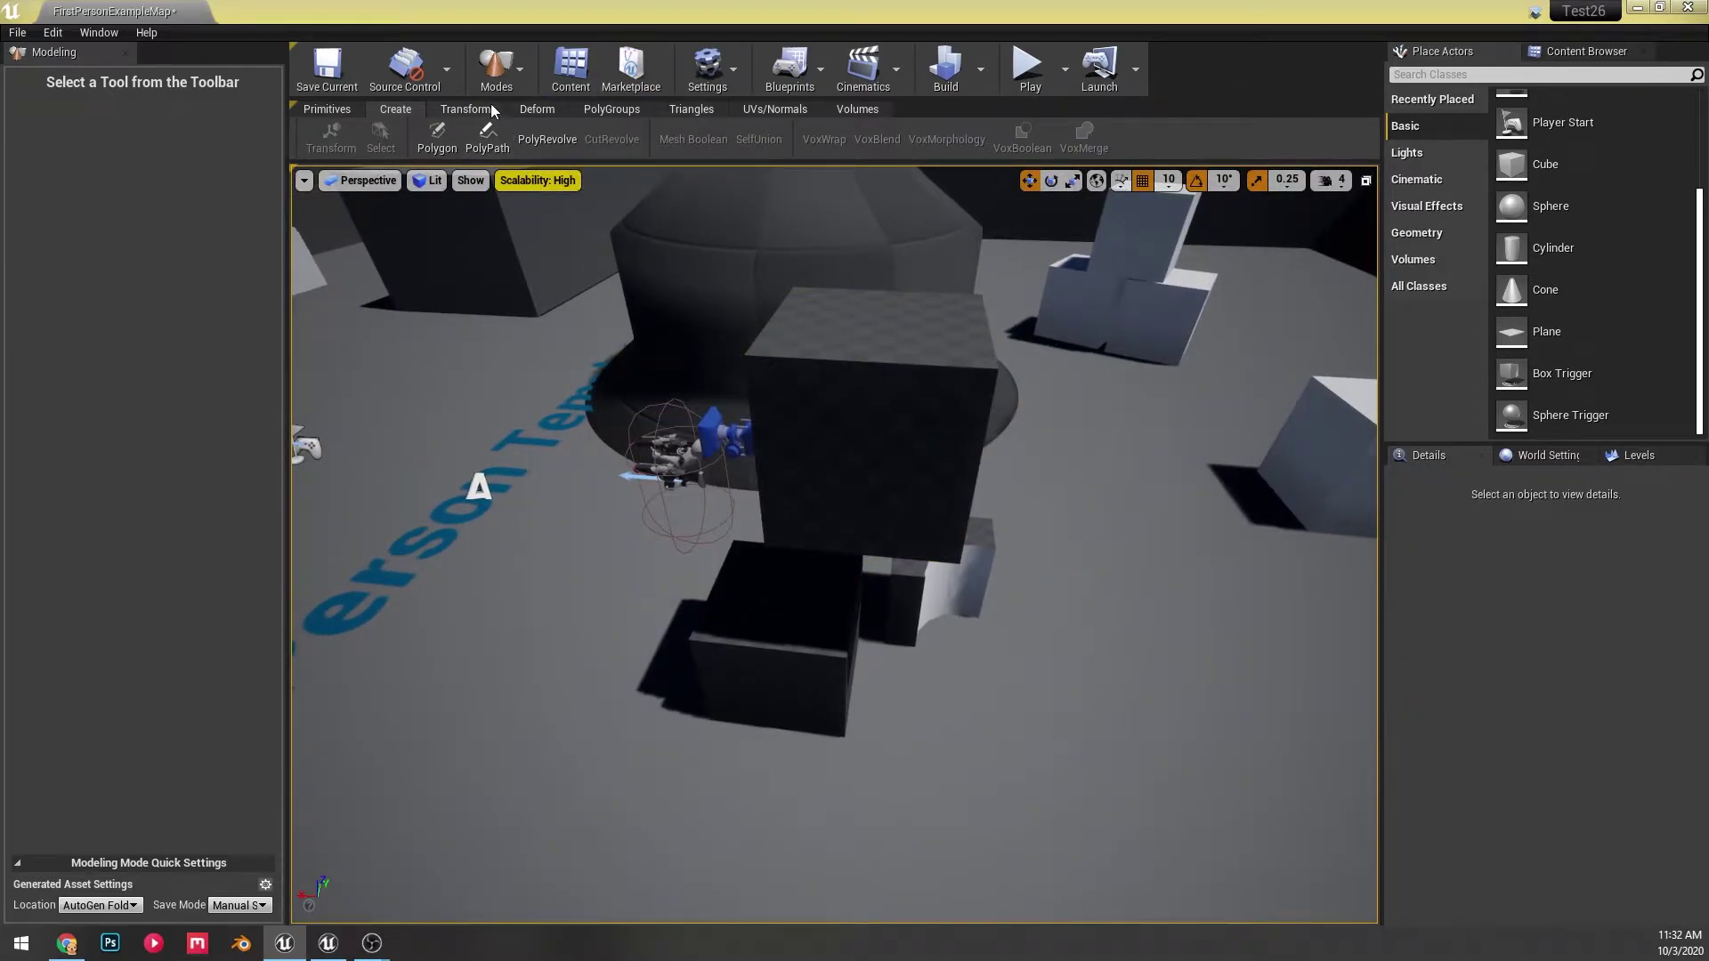
- Try Paint Maps on the remaining box, painting the CornerSharpness attribute across its front face with brush Size 0.25 and Strength 0.5
{"action": "left_click", "coordinate": [494, 110]}
{"action": "left_click", "coordinate": [537, 109]}
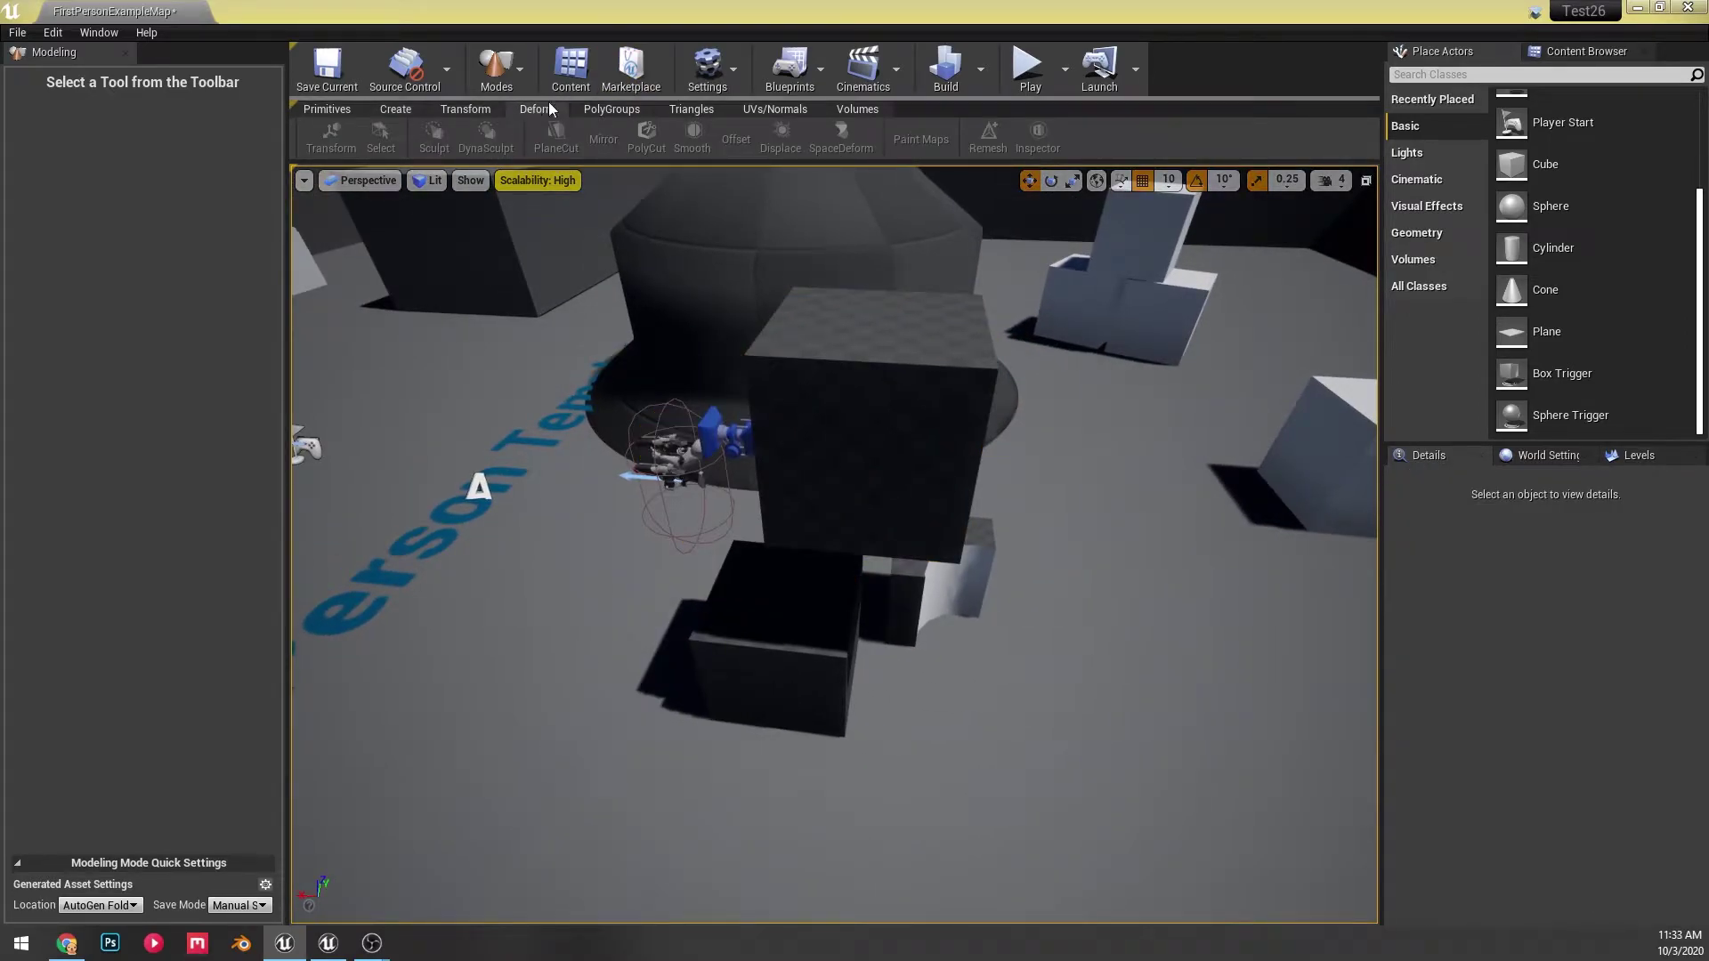
{"action": "left_click", "coordinate": [901, 387]}
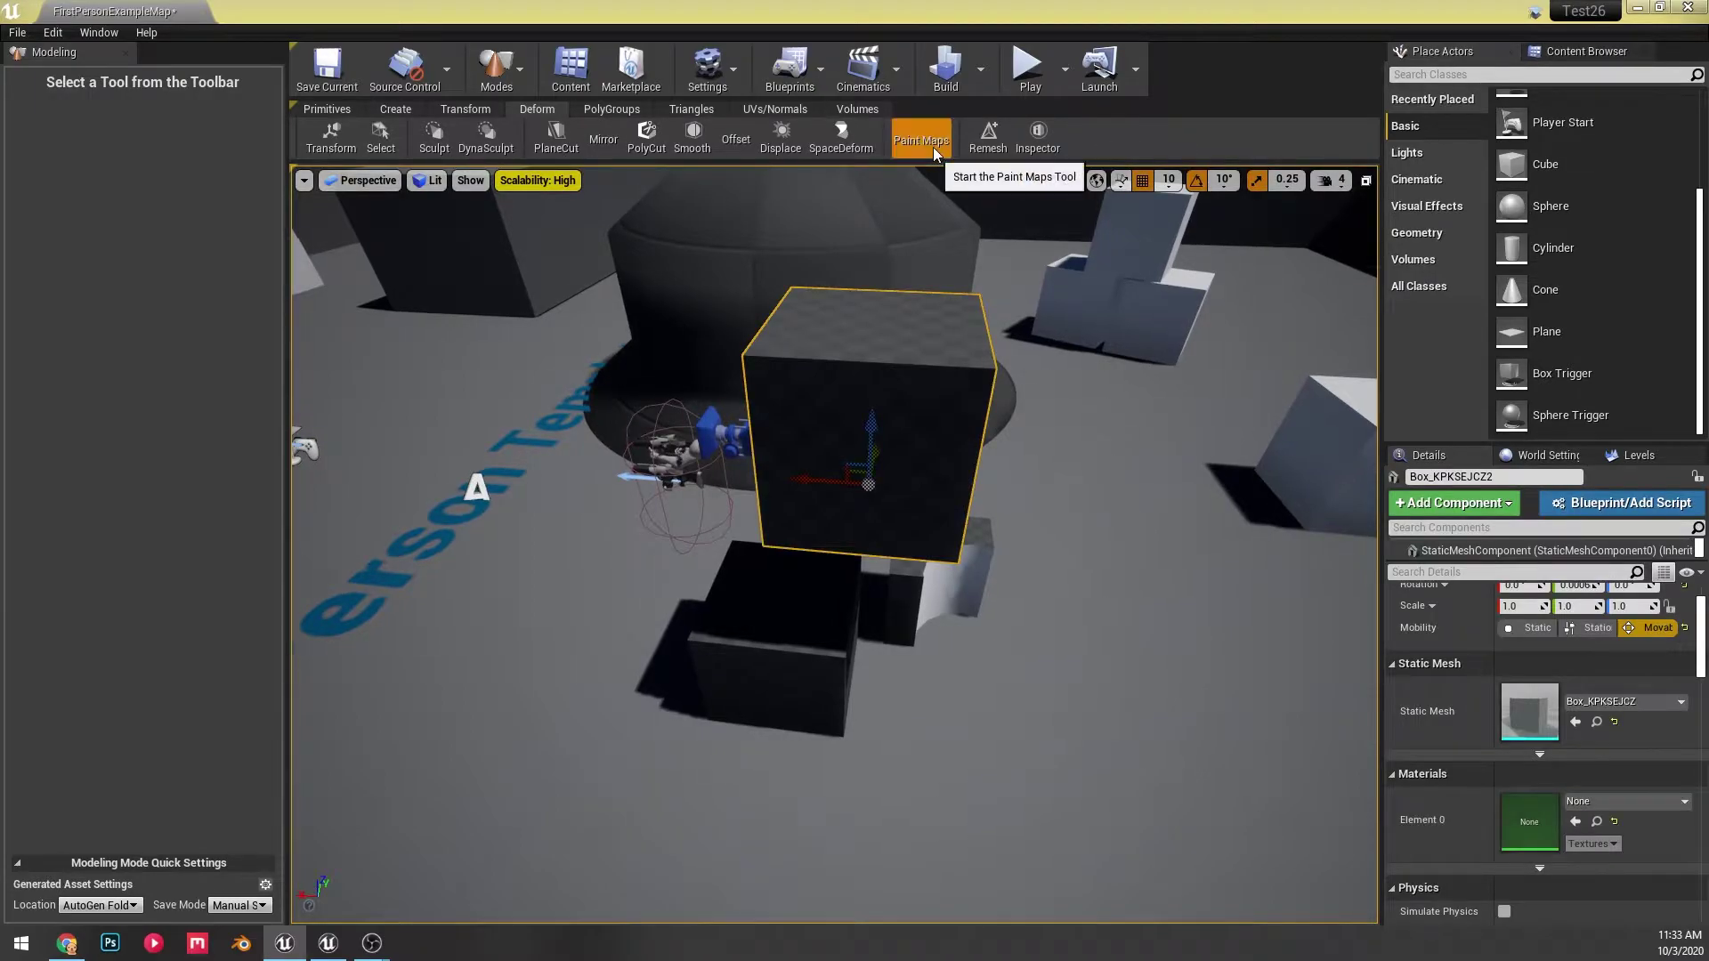
{"action": "left_click", "coordinate": [922, 141]}
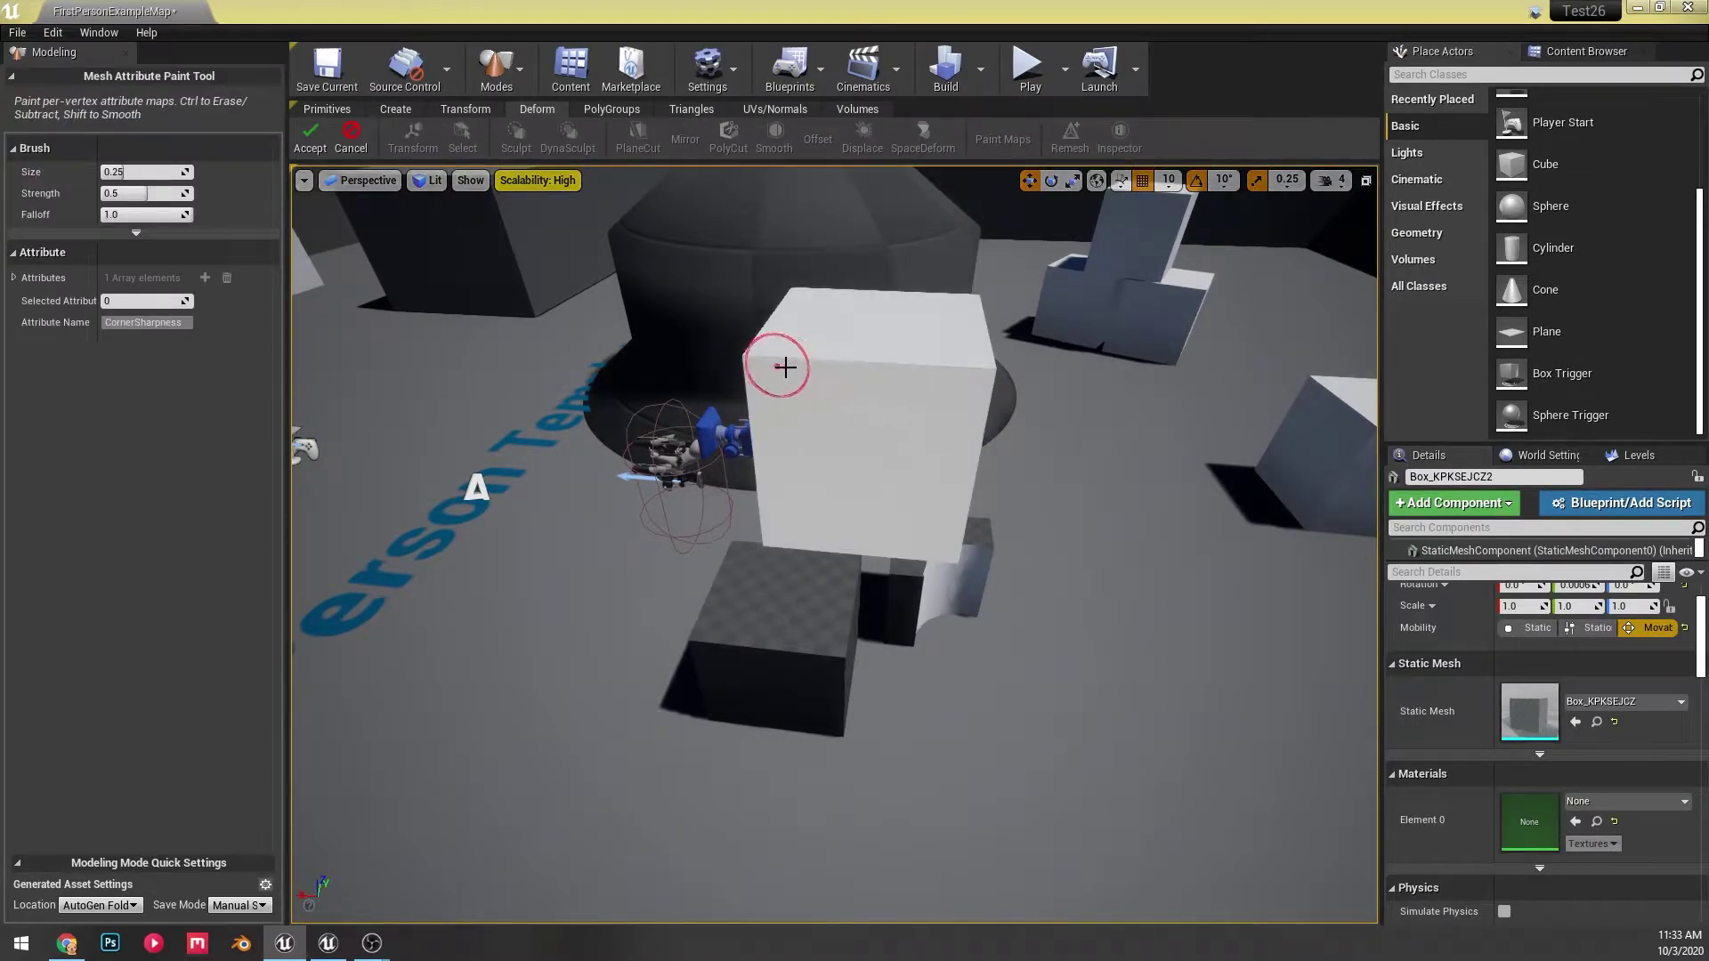
{"action": "mouse_move", "coordinate": [789, 366]}
{"action": "left_mouse_down"}
{"action": "mouse_move", "coordinate": [752, 369]}
{"action": "mouse_move", "coordinate": [981, 365]}
{"action": "left_mouse_up"}
{"action": "mouse_move", "coordinate": [966, 502]}
{"action": "left_mouse_down"}
{"action": "mouse_move", "coordinate": [867, 545]}
{"action": "mouse_move", "coordinate": [780, 534]}
{"action": "left_mouse_up"}
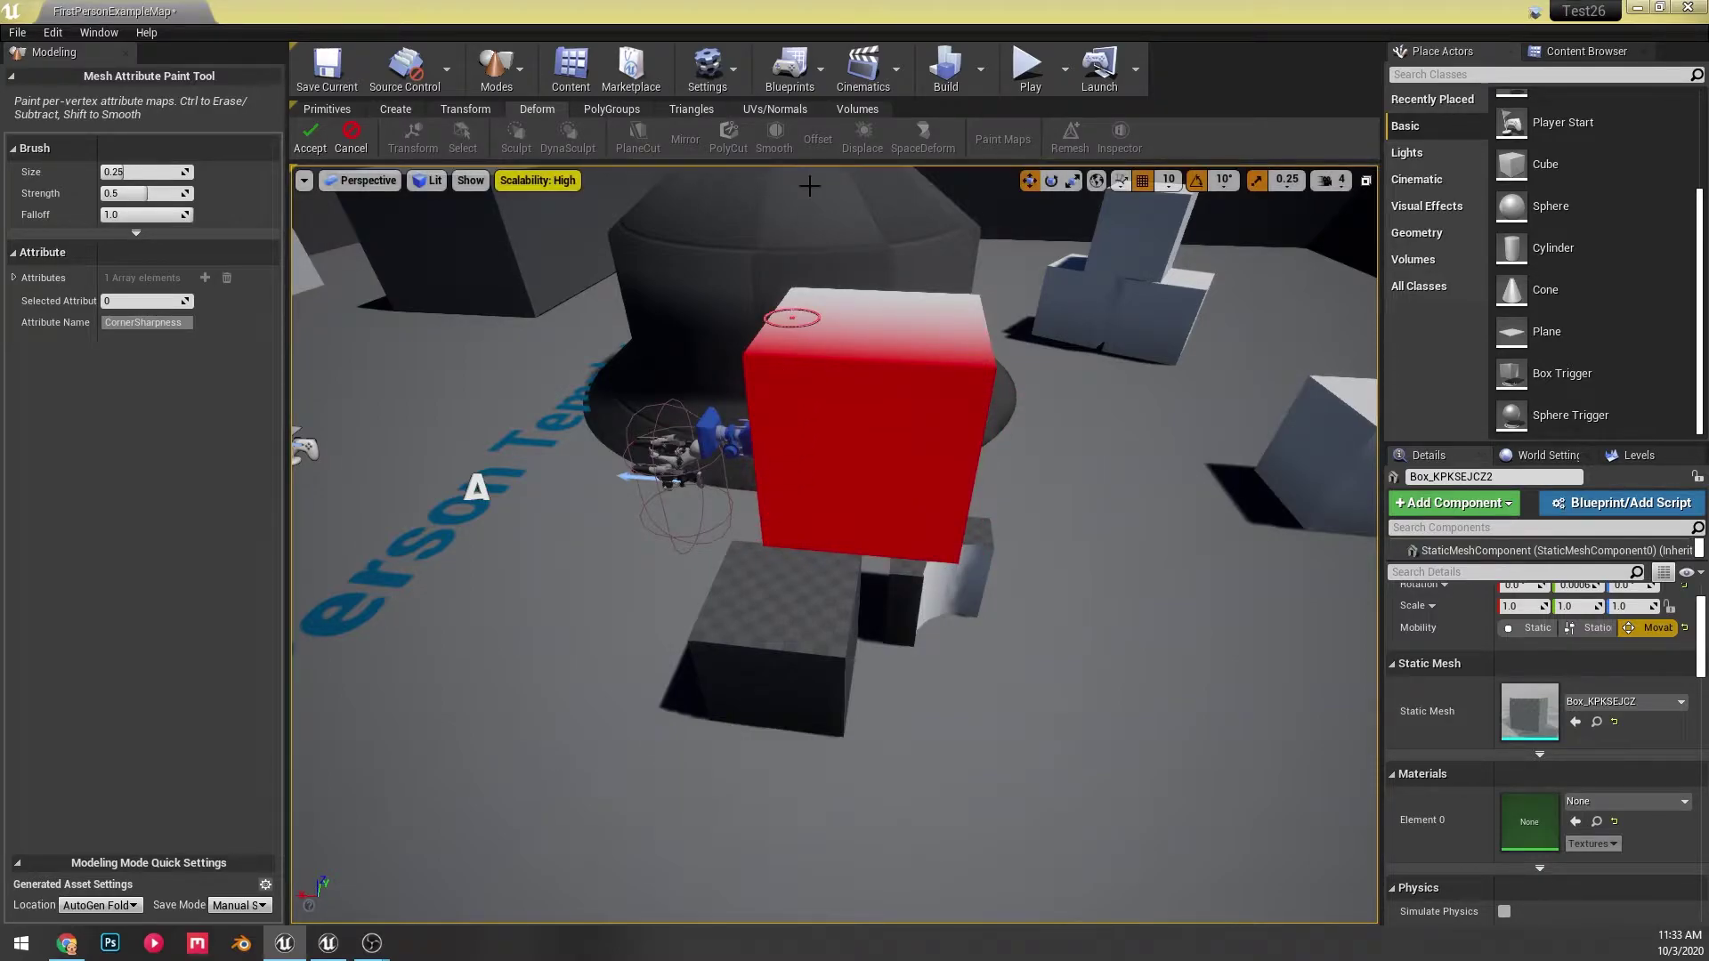
- Examine the paint tool's attribute list, the available editor modes and the advanced brush radius settings
{"action": "left_click", "coordinate": [15, 278]}
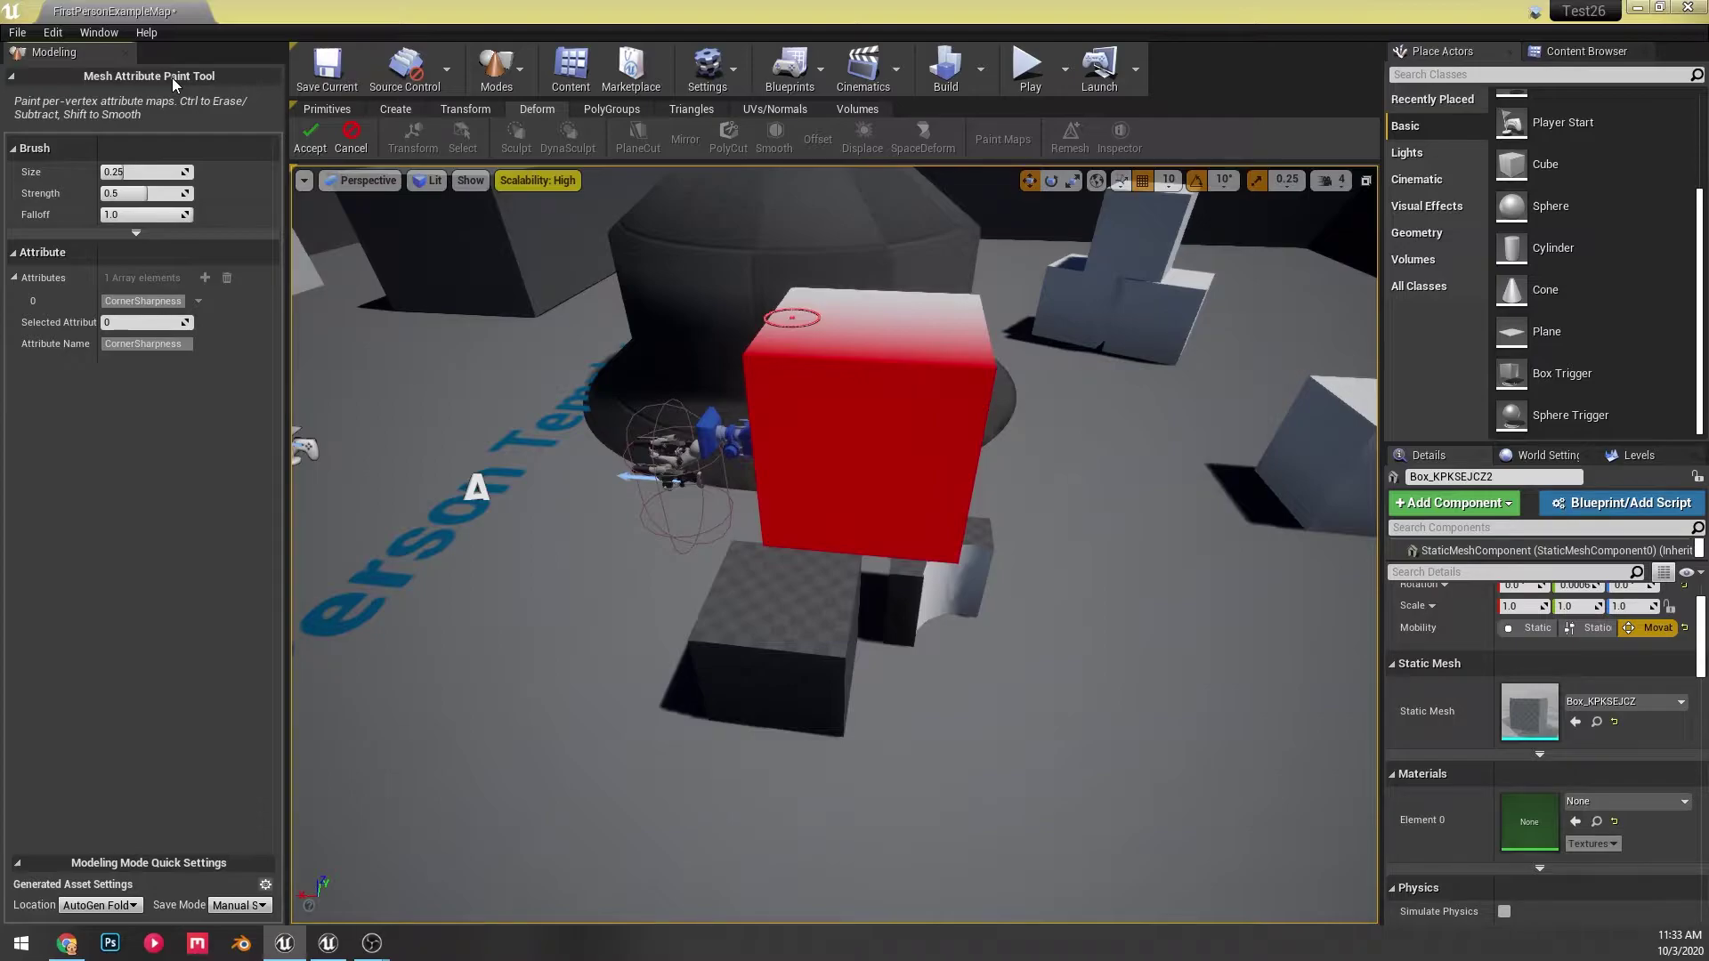
{"action": "left_click", "coordinate": [497, 69]}
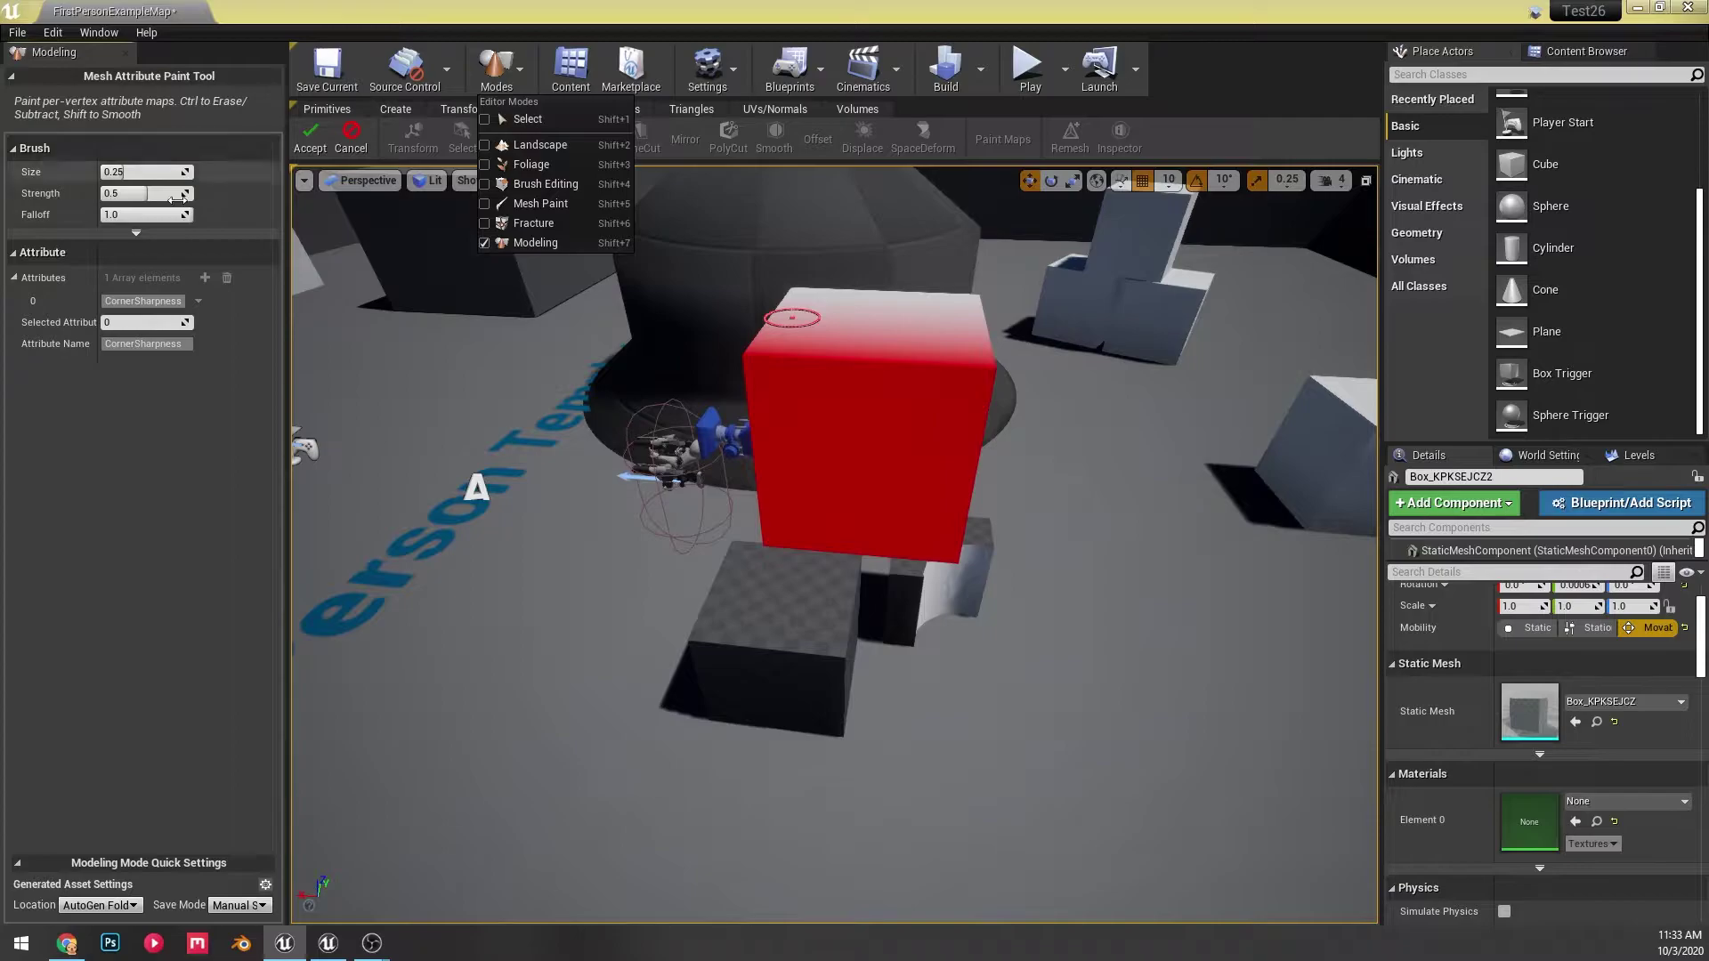
{"action": "left_click", "coordinate": [133, 233]}
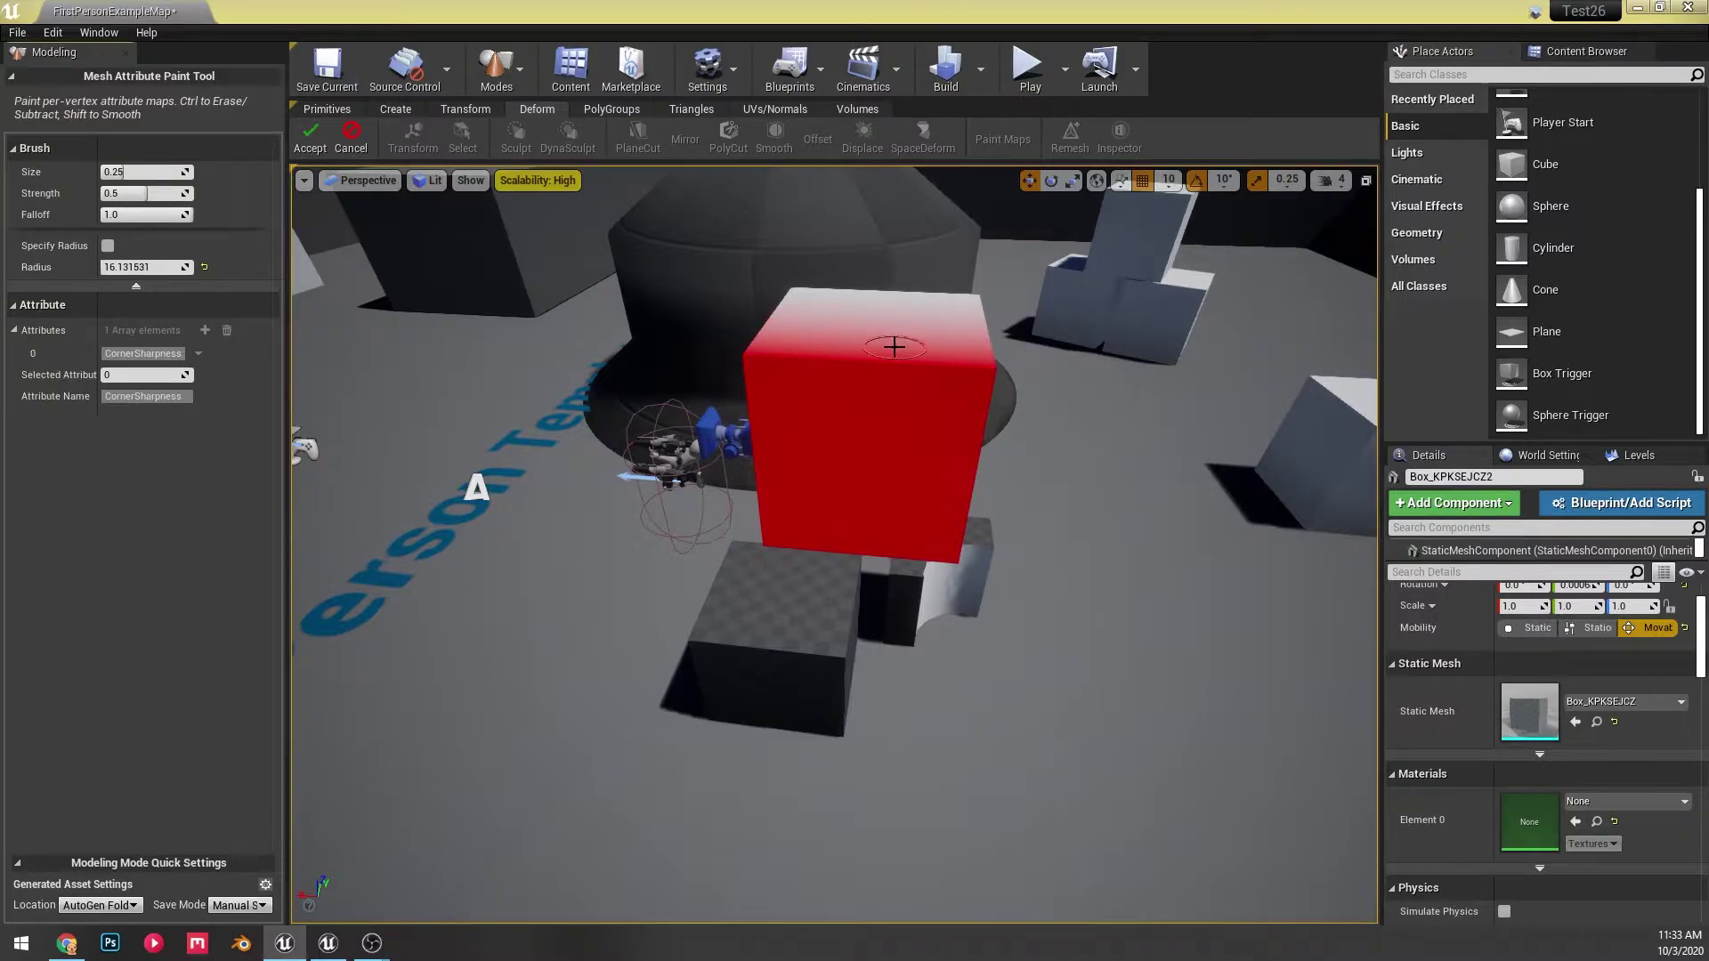
- Try painting more CornerSharpness along the box's top edges and a lower side corner, and cancel the paint tool
{"action": "mouse_move", "coordinate": [989, 373]}
{"action": "left_mouse_down"}
{"action": "mouse_move", "coordinate": [953, 366]}
{"action": "mouse_move", "coordinate": [955, 402]}
{"action": "mouse_move", "coordinate": [969, 408]}
{"action": "mouse_move", "coordinate": [963, 359]}
{"action": "left_mouse_up"}
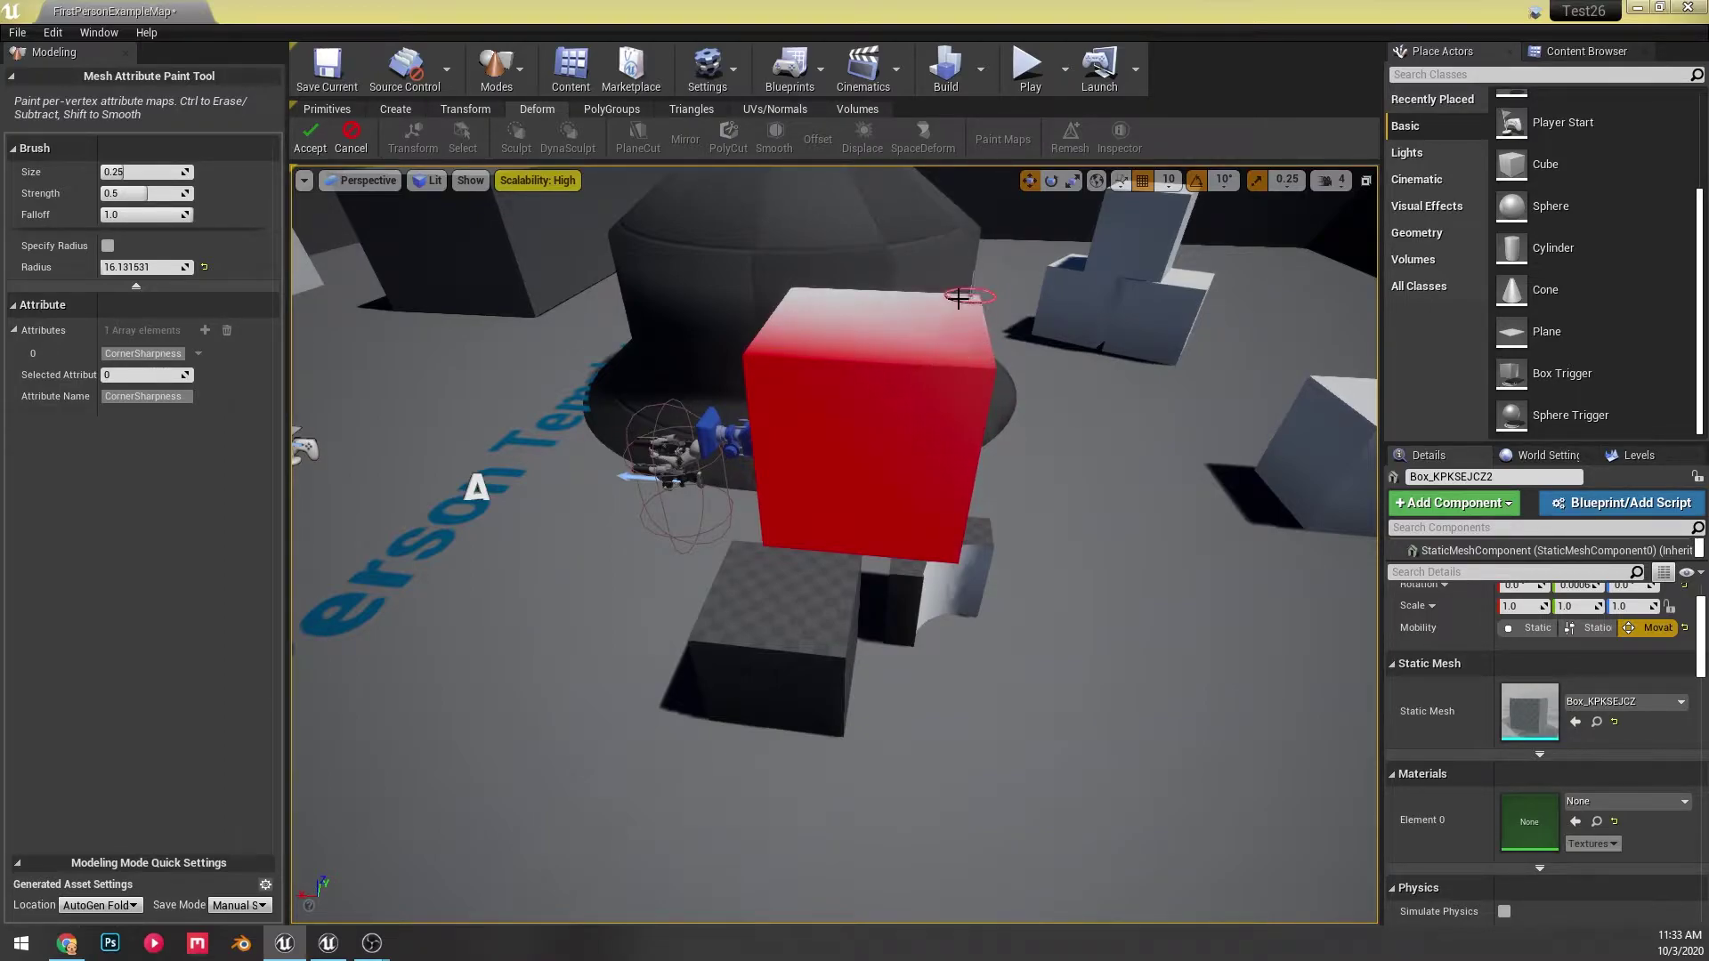
{"action": "mouse_move", "coordinate": [820, 275]}
{"action": "left_mouse_down"}
{"action": "mouse_move", "coordinate": [832, 303]}
{"action": "mouse_move", "coordinate": [928, 309]}
{"action": "left_mouse_up"}
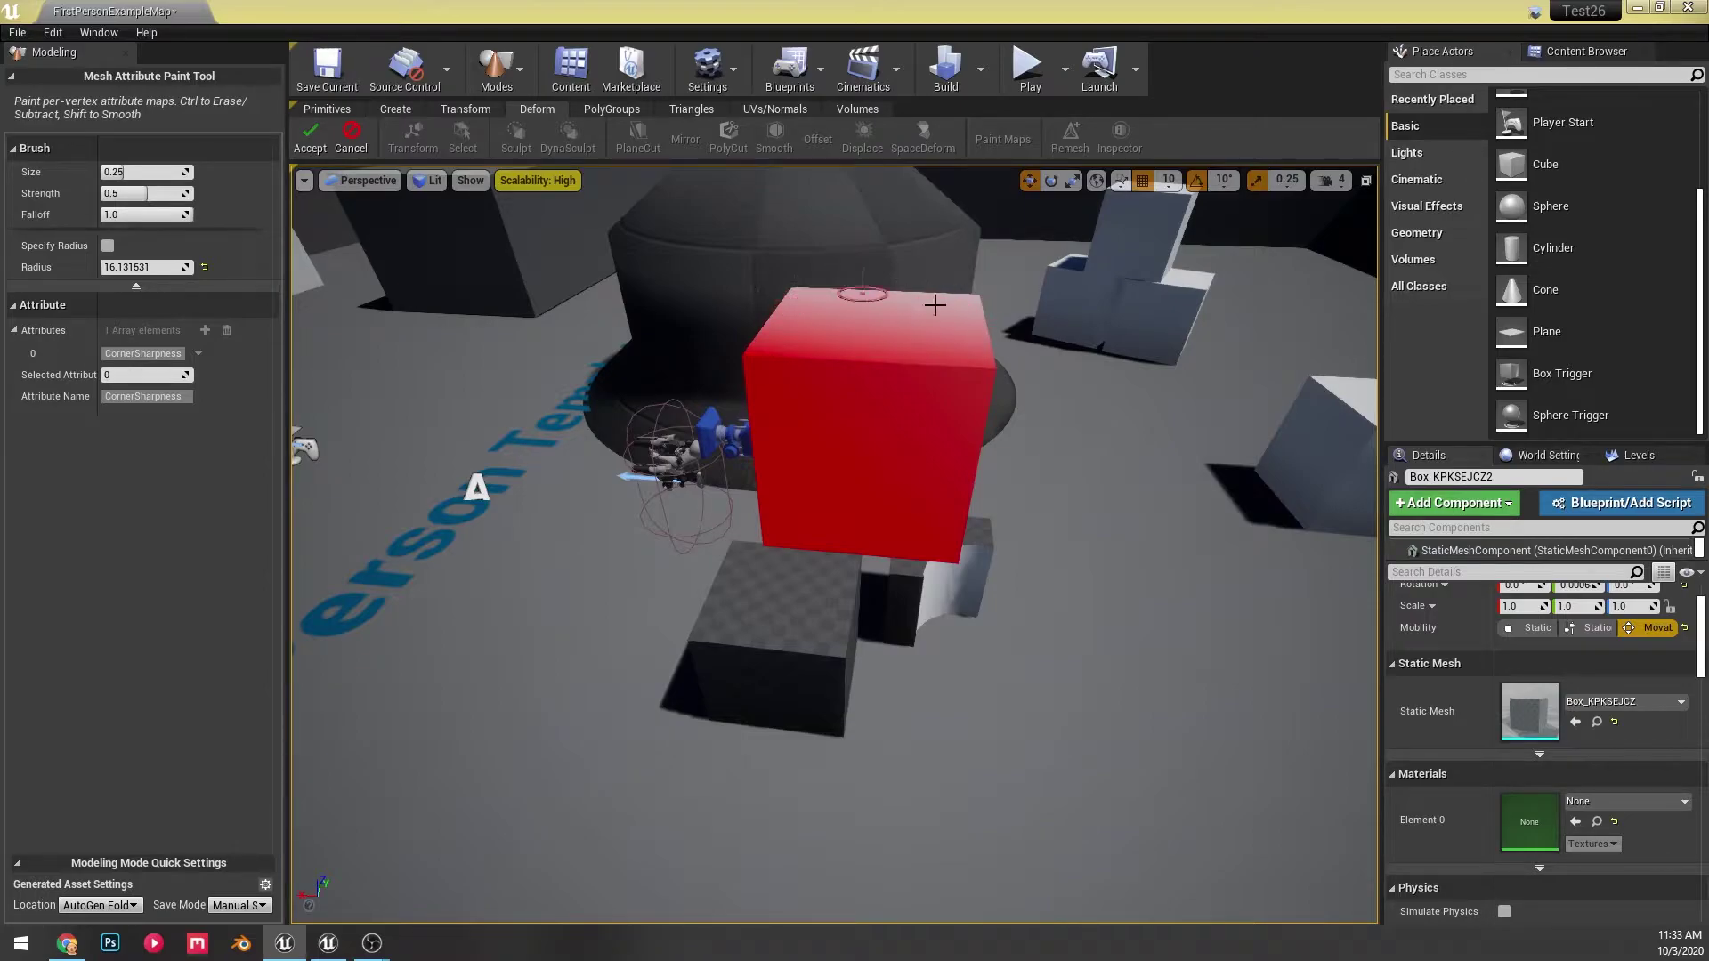
{"action": "right_click_drag", "start_coordinate": [925, 456], "coordinate": [912, 450]}
{"action": "key", "text": "d"}
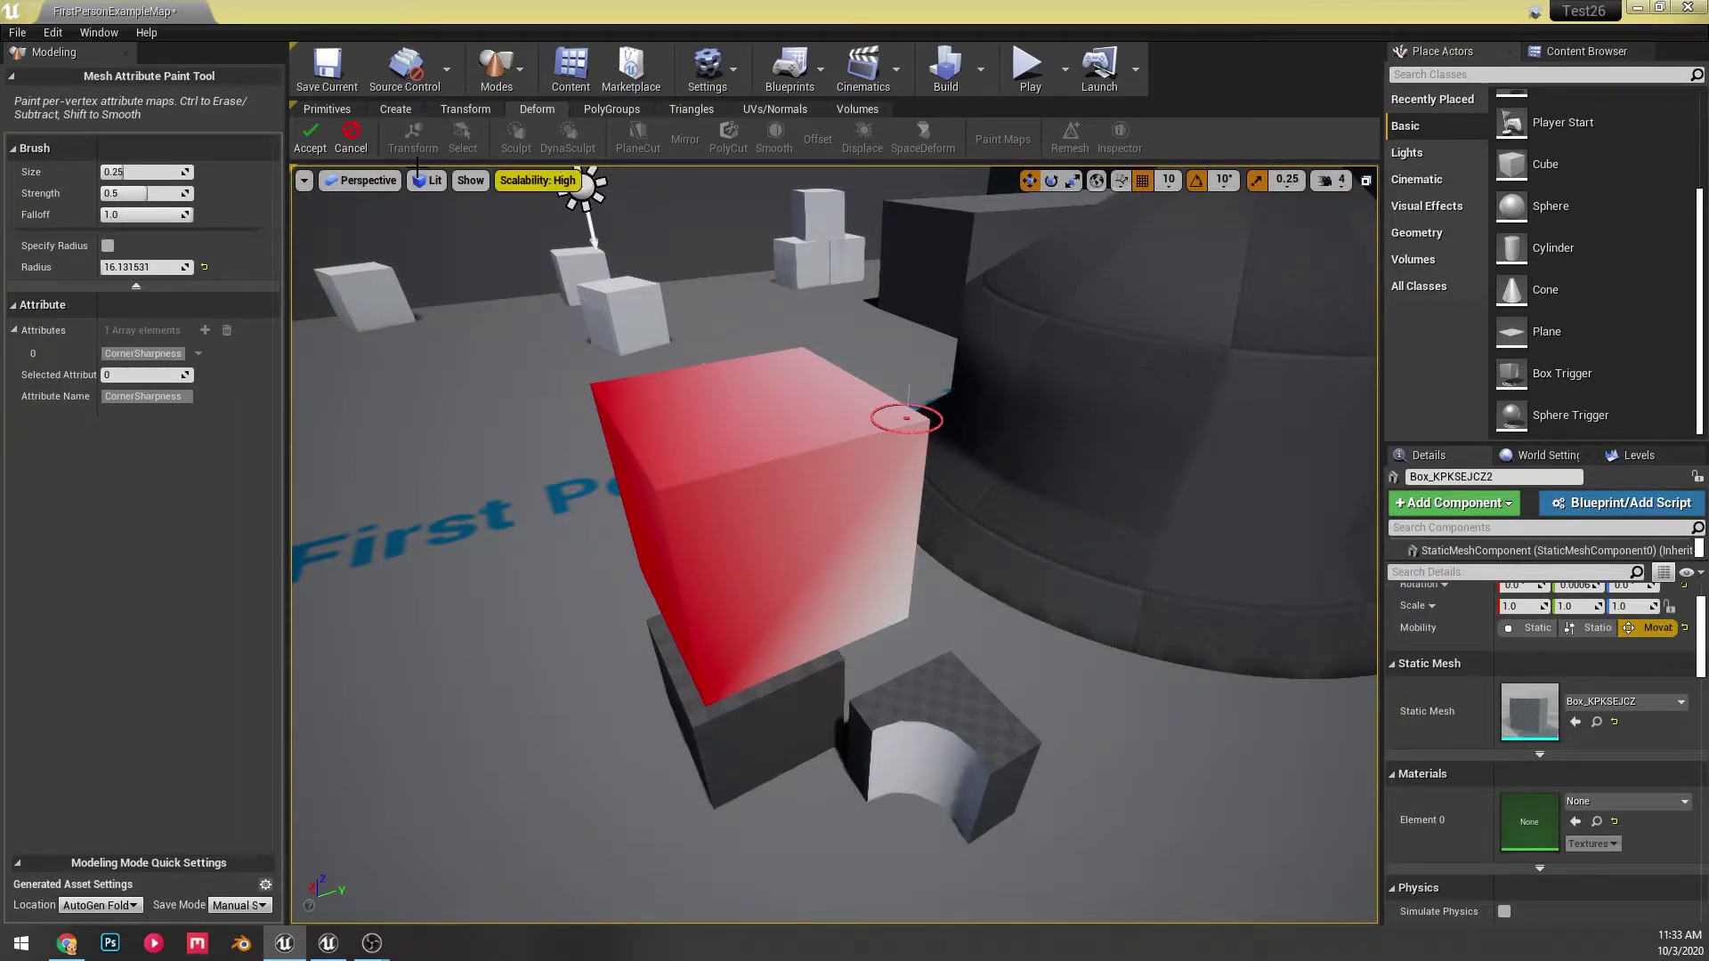
{"action": "left_click", "coordinate": [894, 612]}
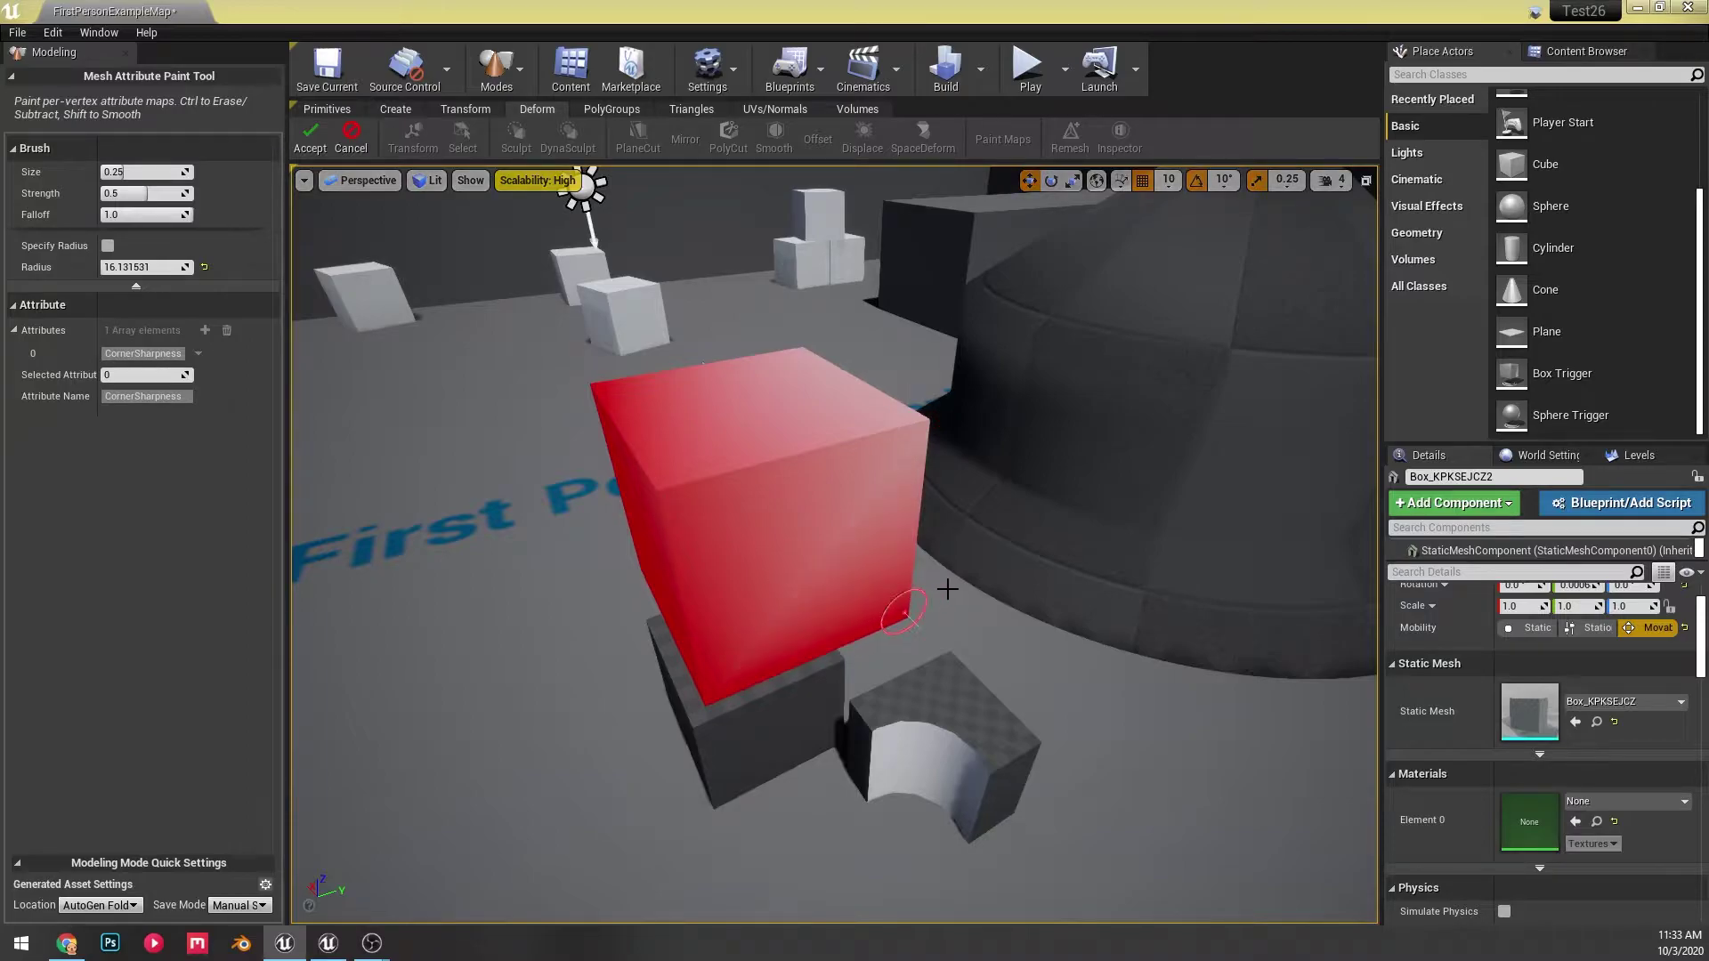
{"action": "left_click", "coordinate": [347, 140]}
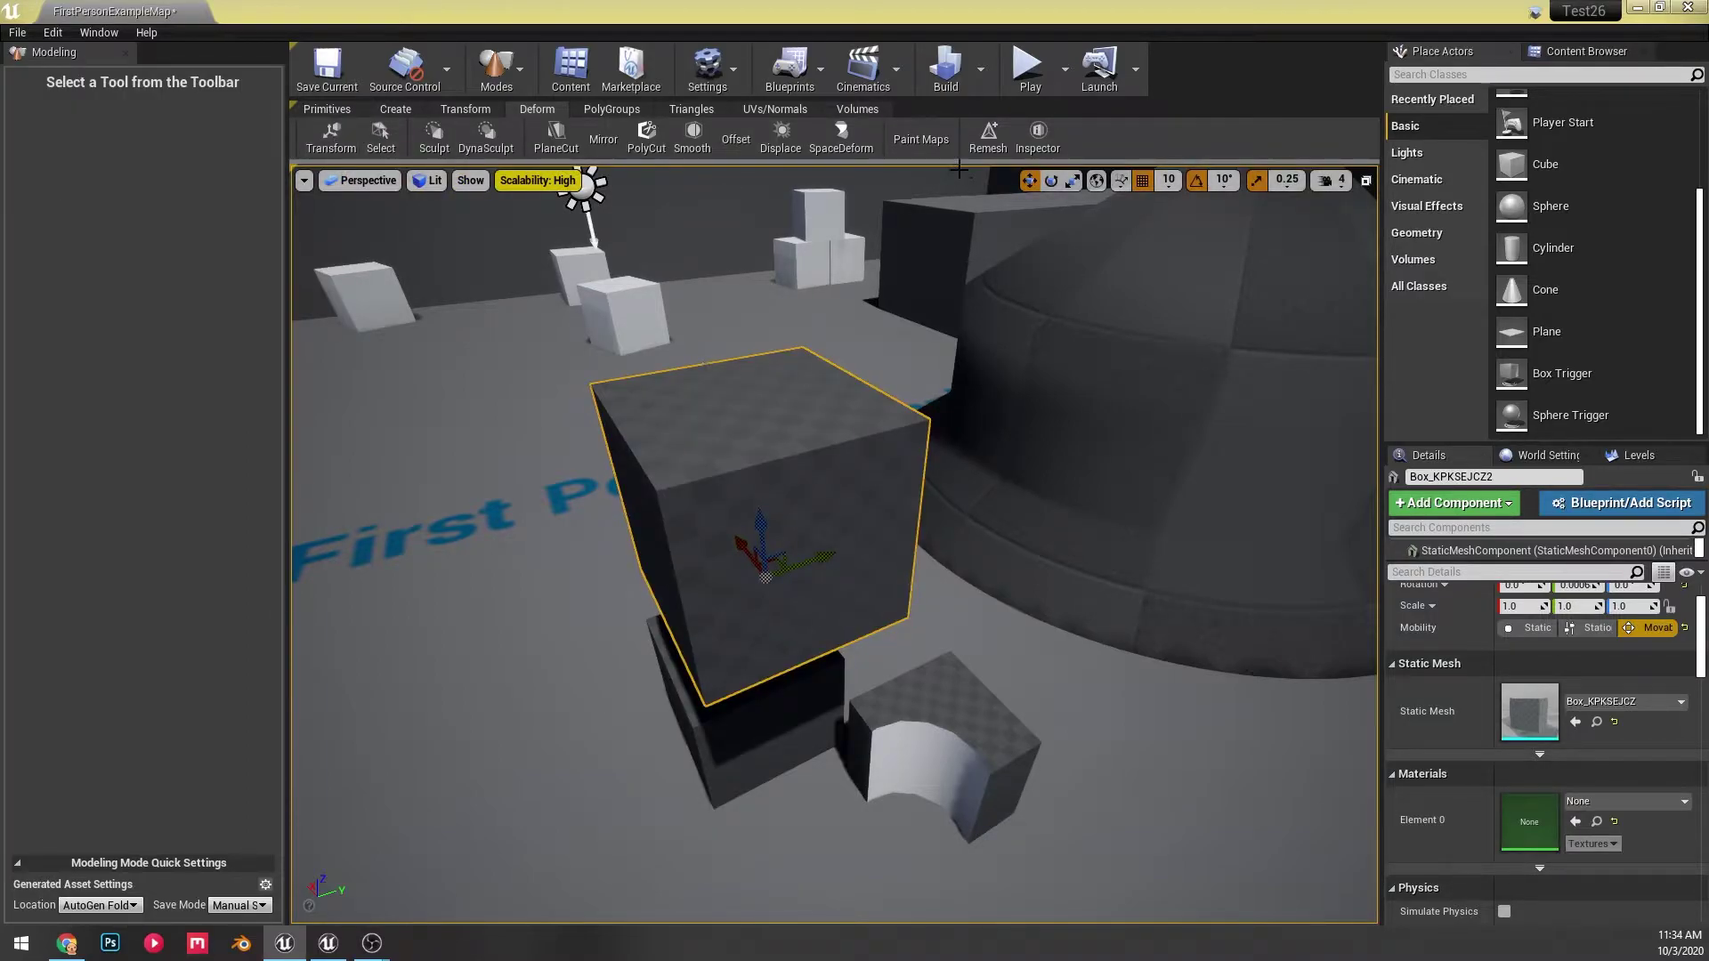
- Inspect the box's mesh with the Inspector tool, complete it, and look over the PolyGroups tools
{"action": "left_click", "coordinate": [1040, 134]}
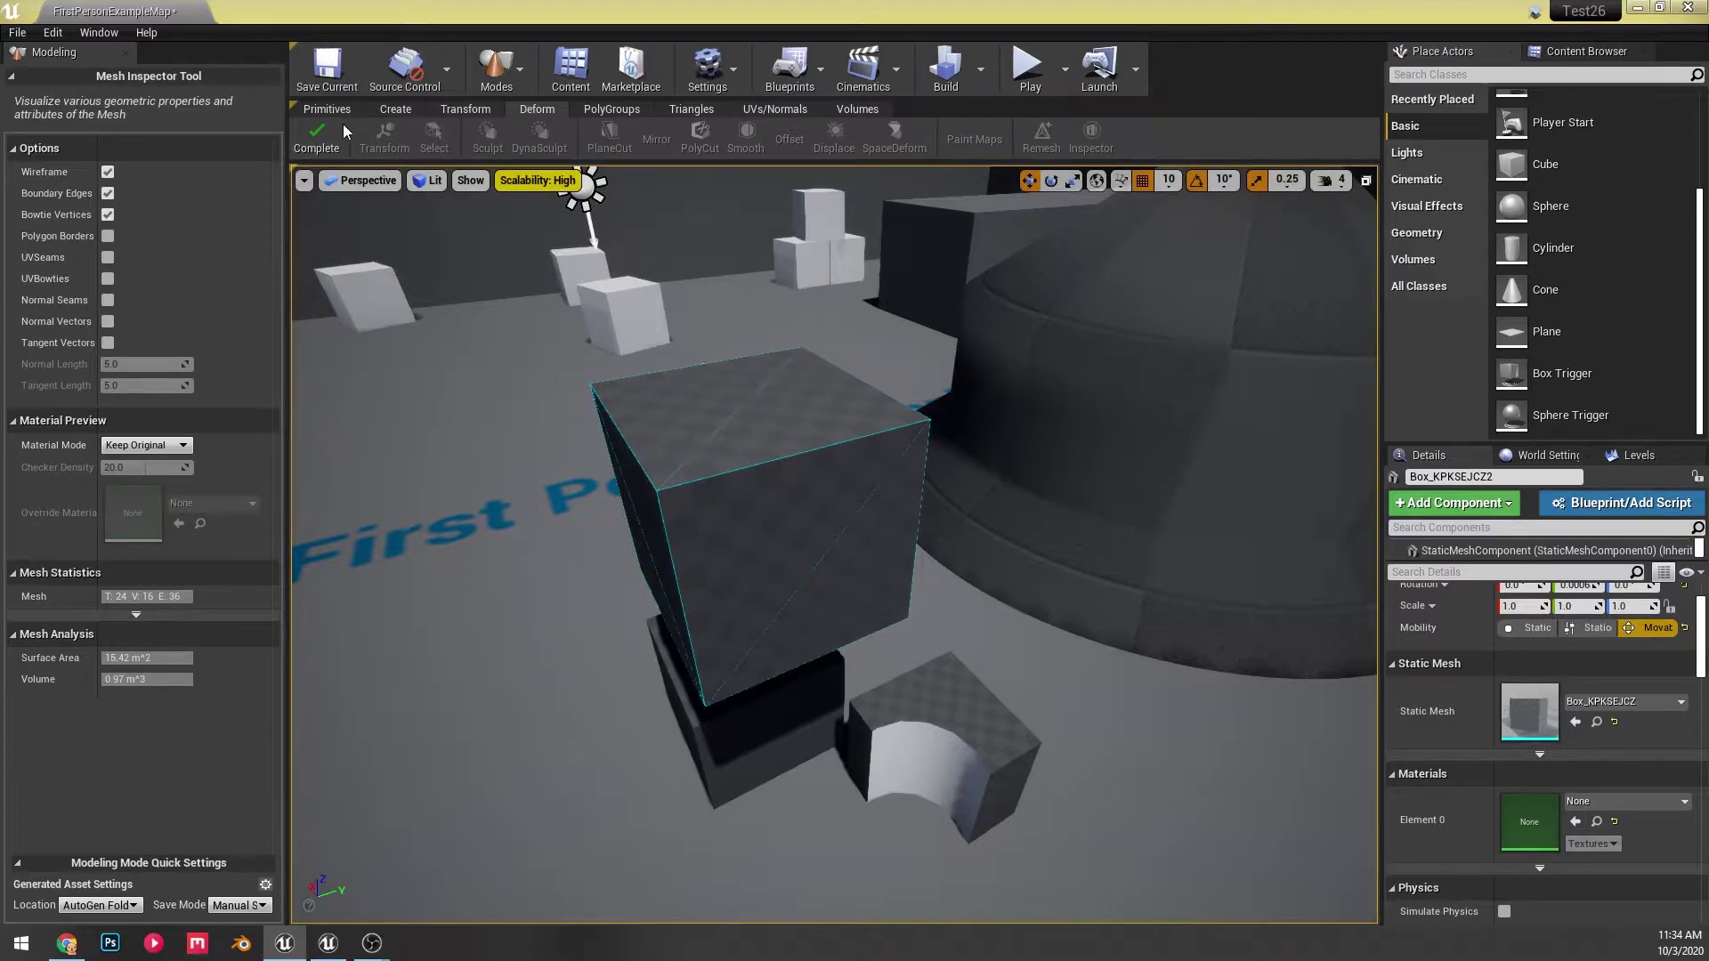
{"action": "left_click", "coordinate": [321, 140]}
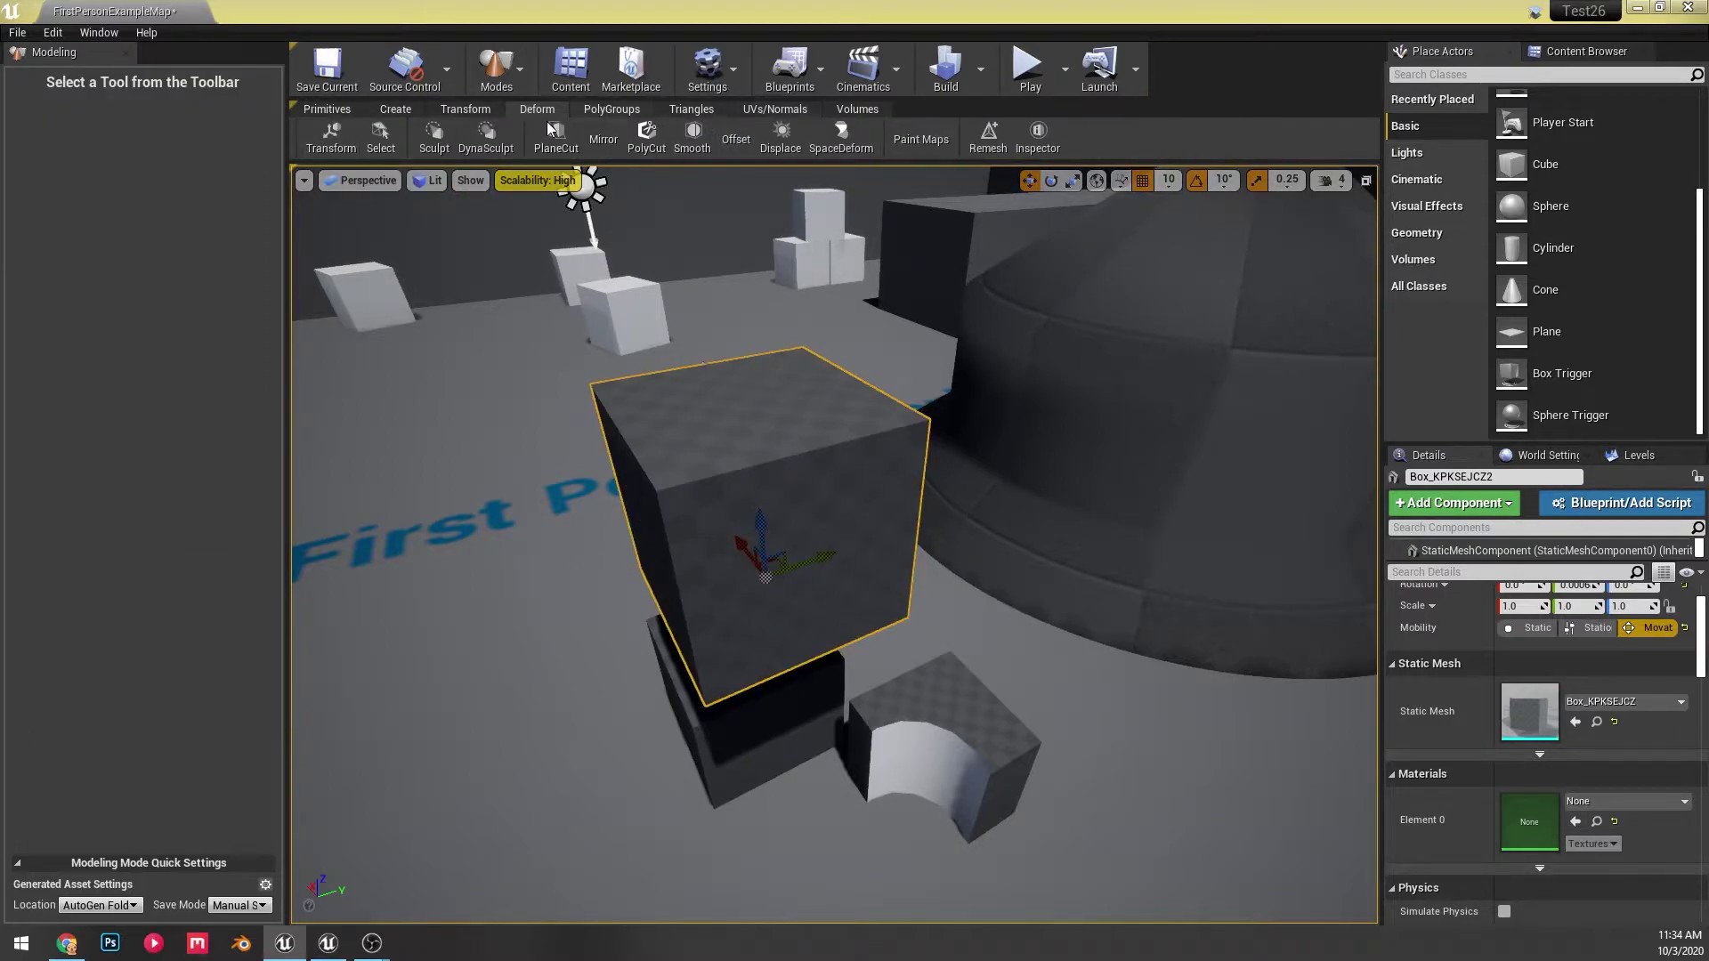
{"action": "left_click", "coordinate": [636, 112]}
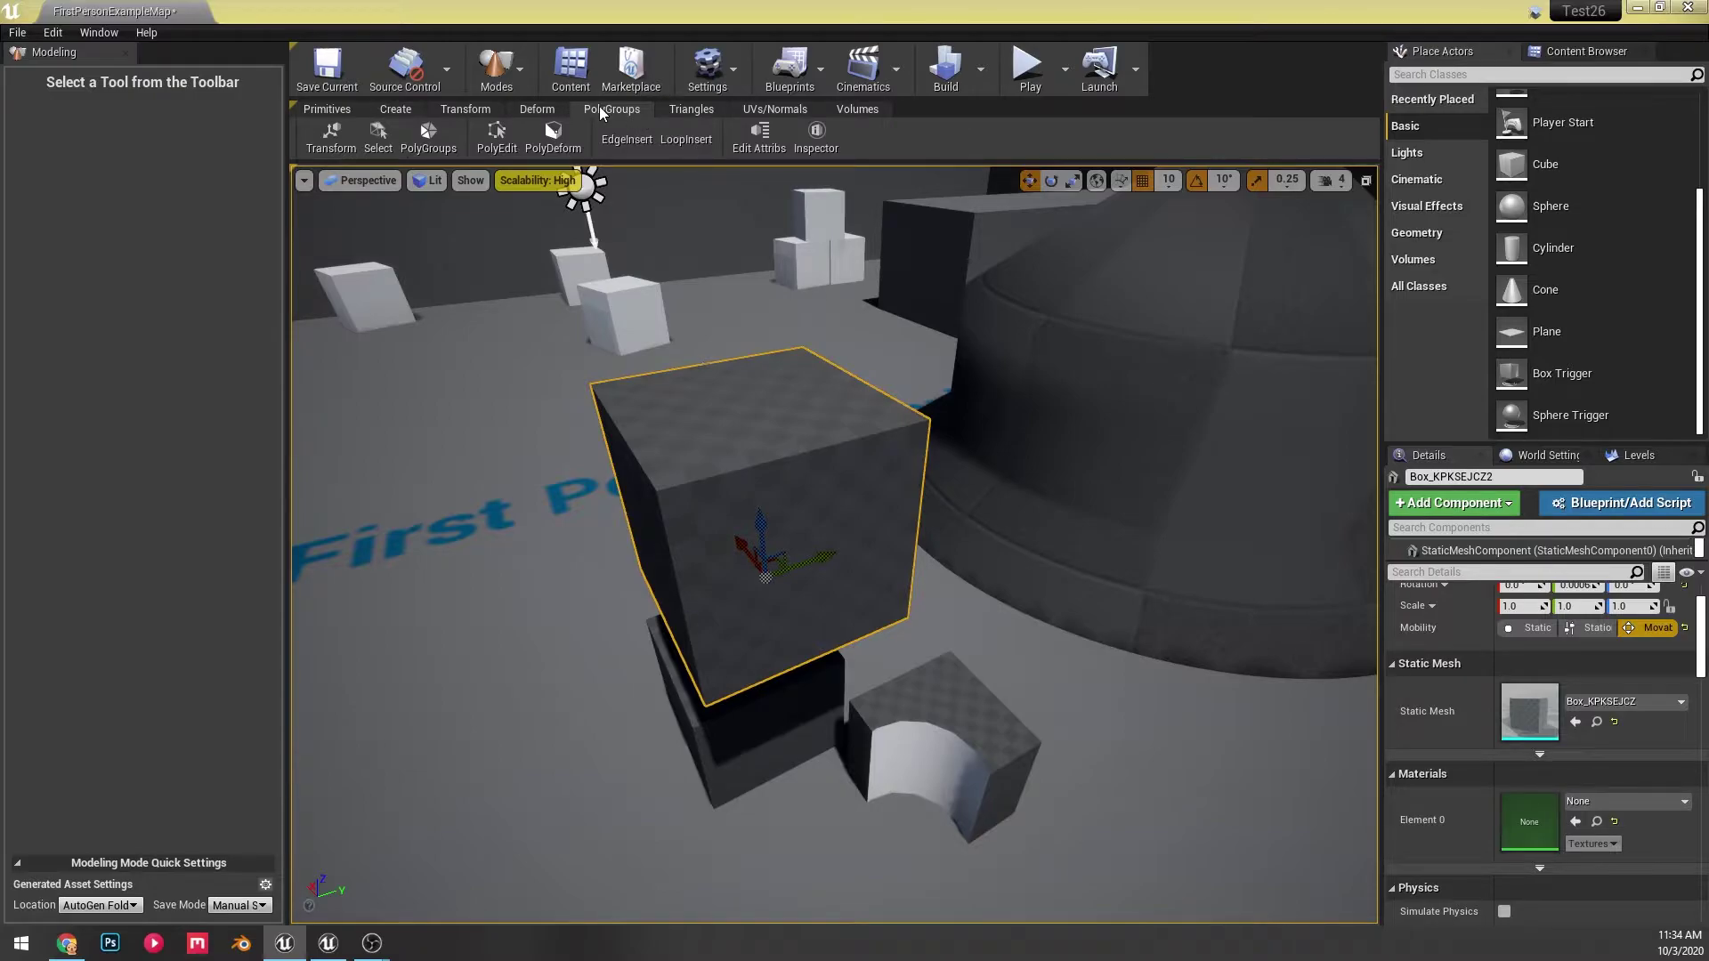
{"action": "scroll", "coordinate": [622, 313], "scroll_direction": "up", "scroll_amount": 2}
{"action": "scroll", "coordinate": [620, 324], "scroll_direction": "down", "scroll_amount": 1}
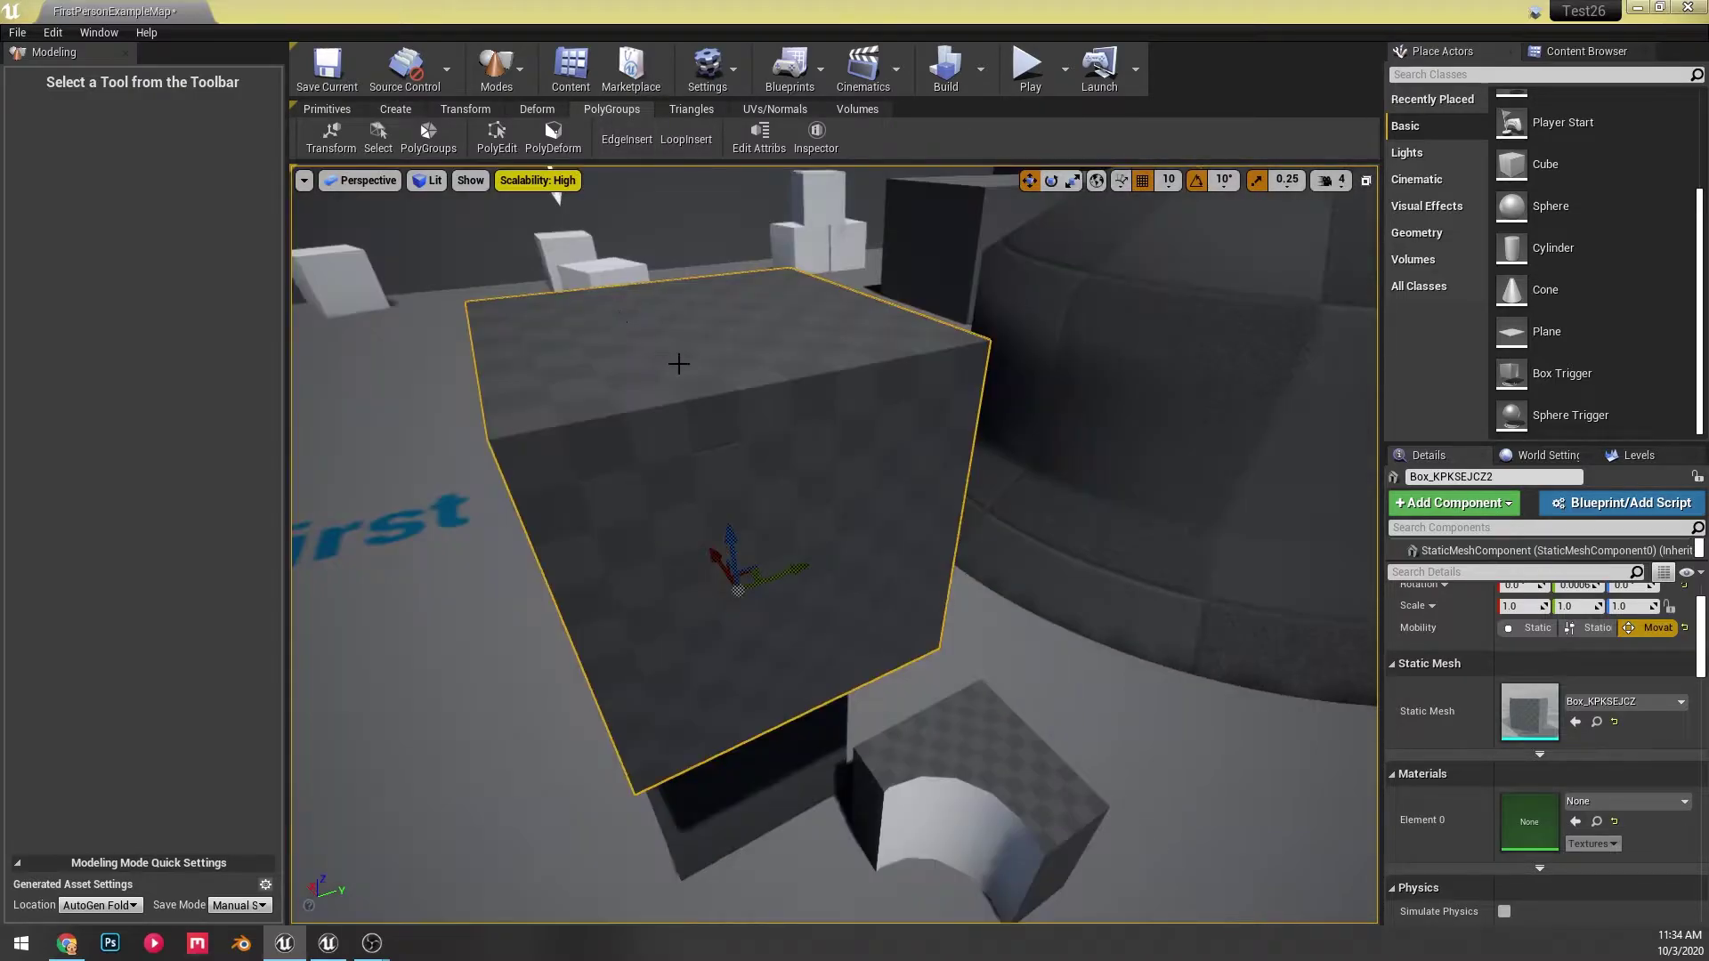
{"action": "middle_click_drag", "start_coordinate": [693, 372], "coordinate": [654, 311]}
{"action": "middle_click_drag", "start_coordinate": [899, 445], "coordinate": [878, 432]}
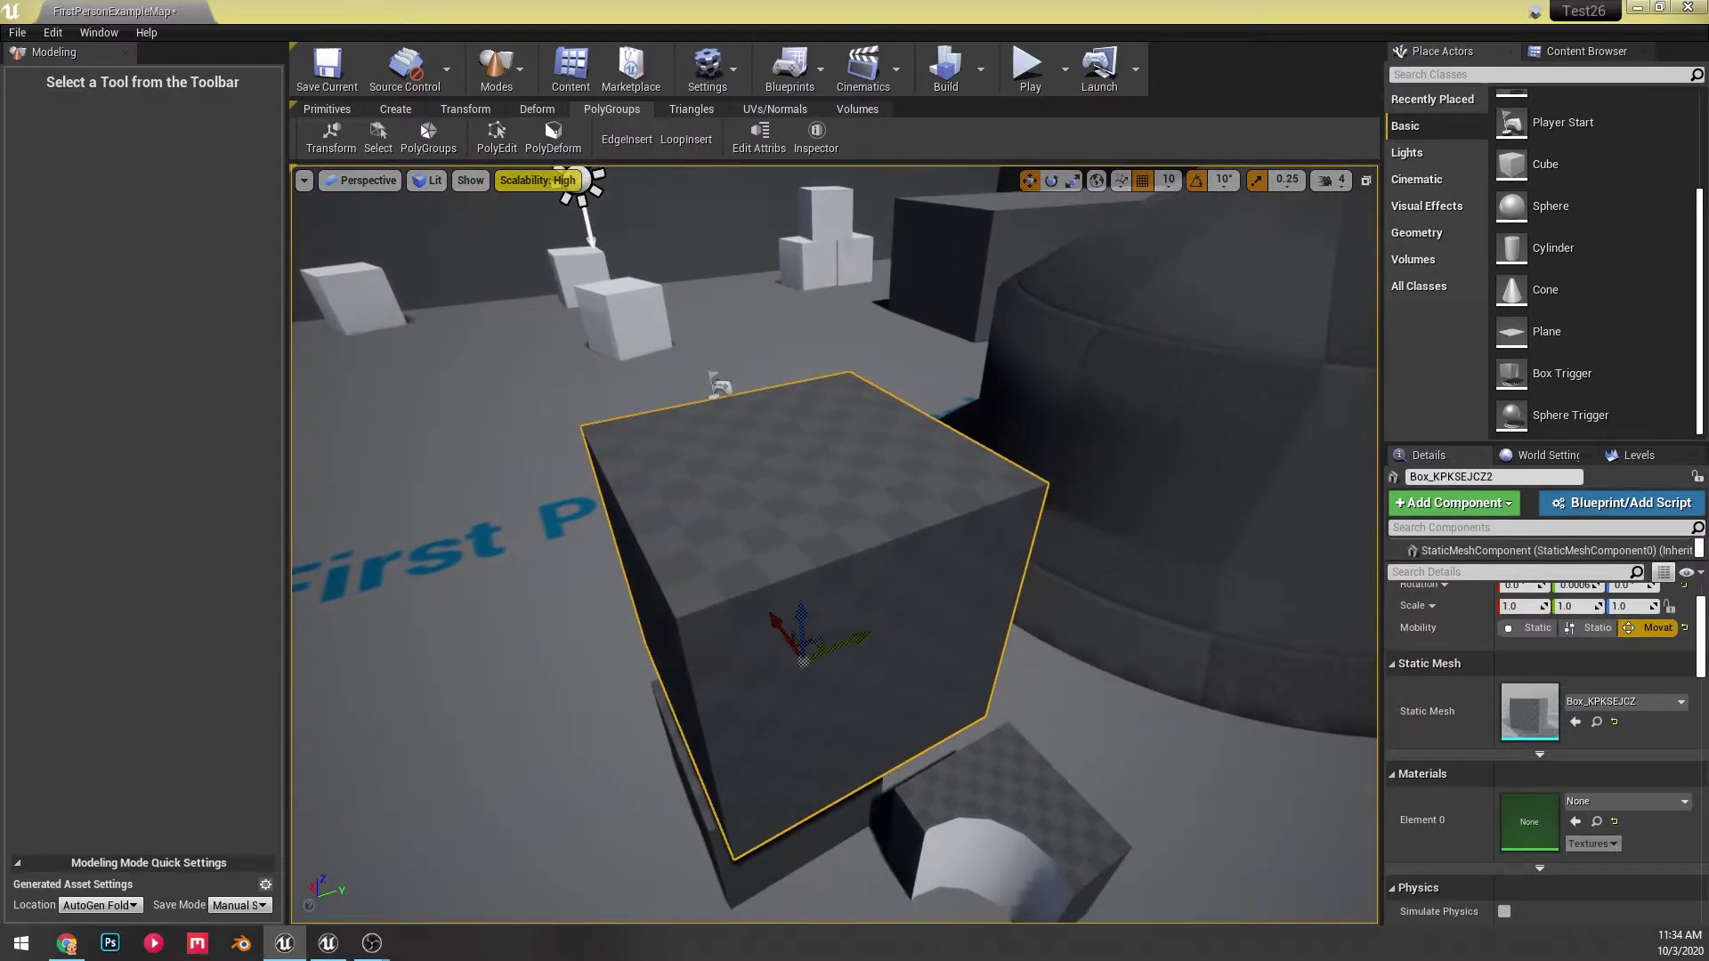
{"action": "key", "text": "alt+Tab"}
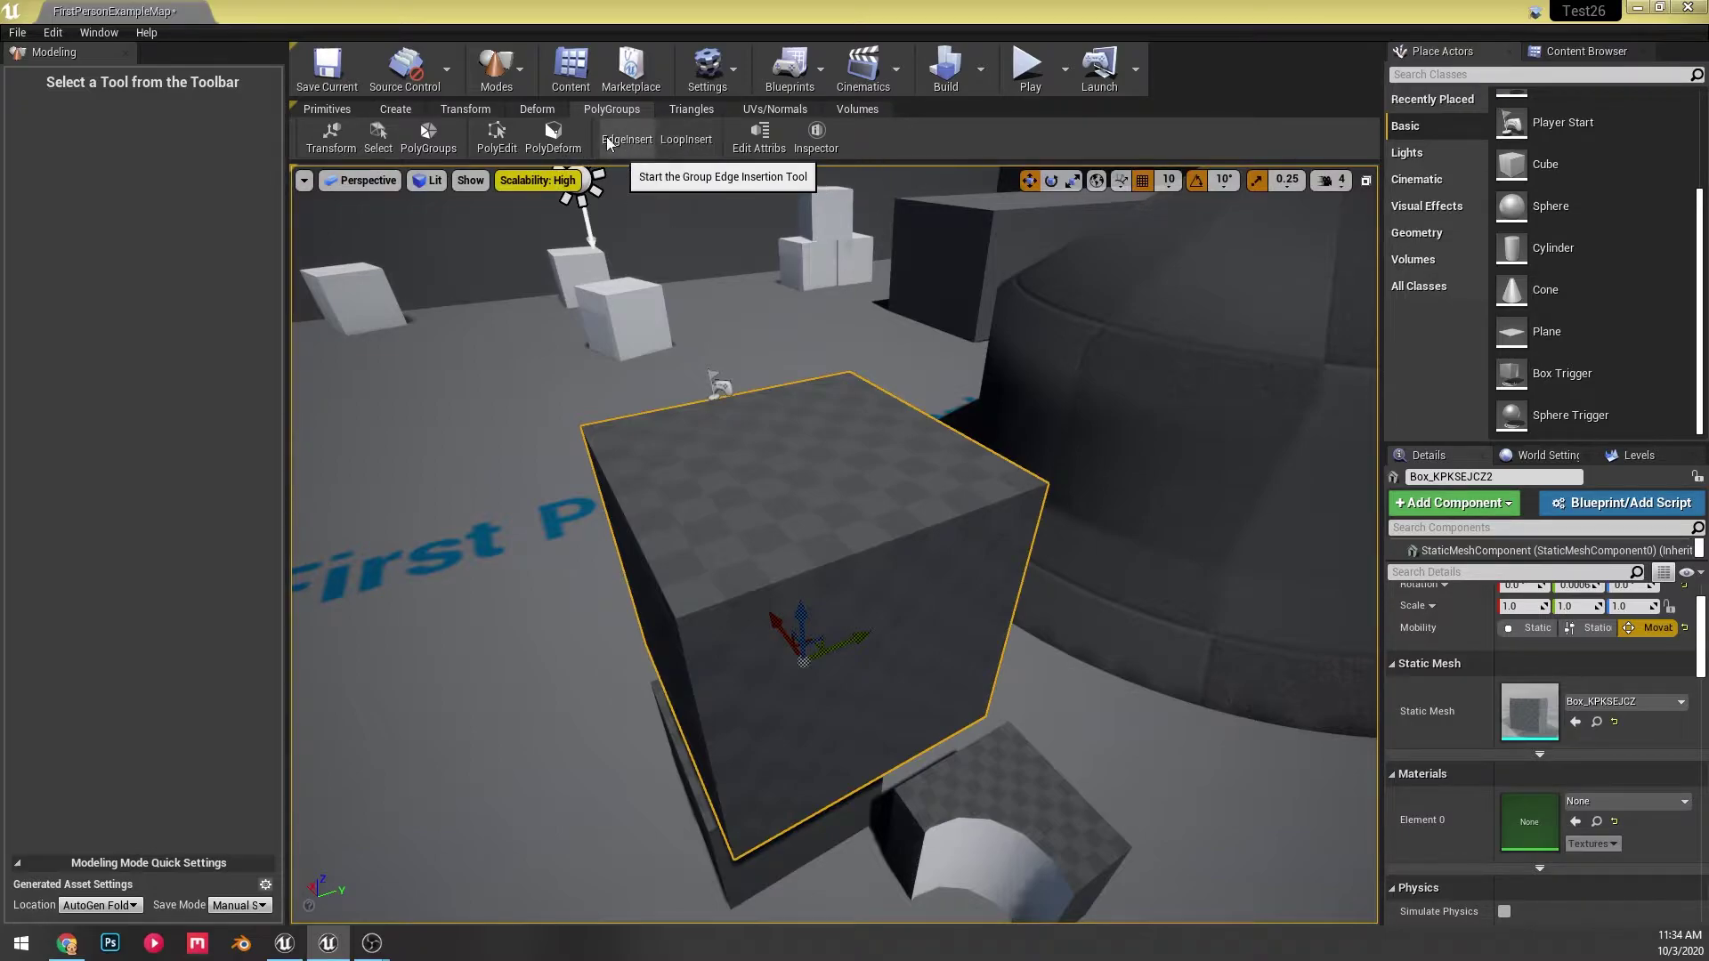
- Insert two edge loops across the box one way and one evenly positioned loop the other way, and accept them
{"action": "left_click", "coordinate": [694, 138]}
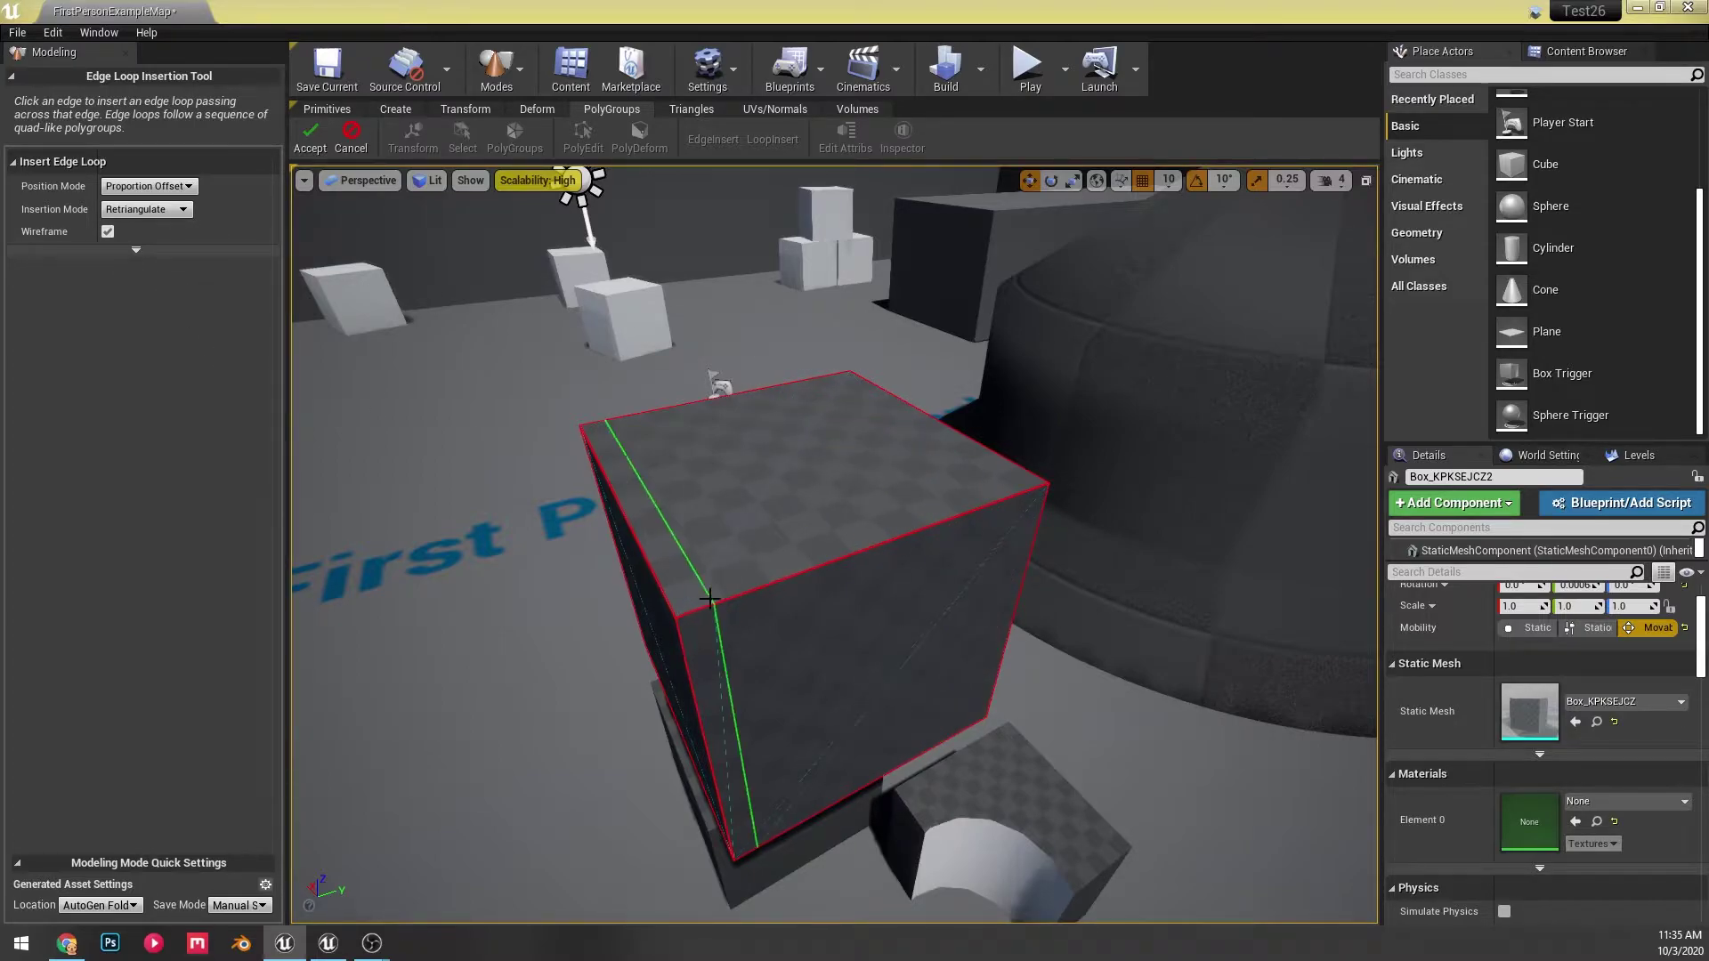
{"action": "left_click", "coordinate": [790, 577]}
{"action": "left_click", "coordinate": [716, 477]}
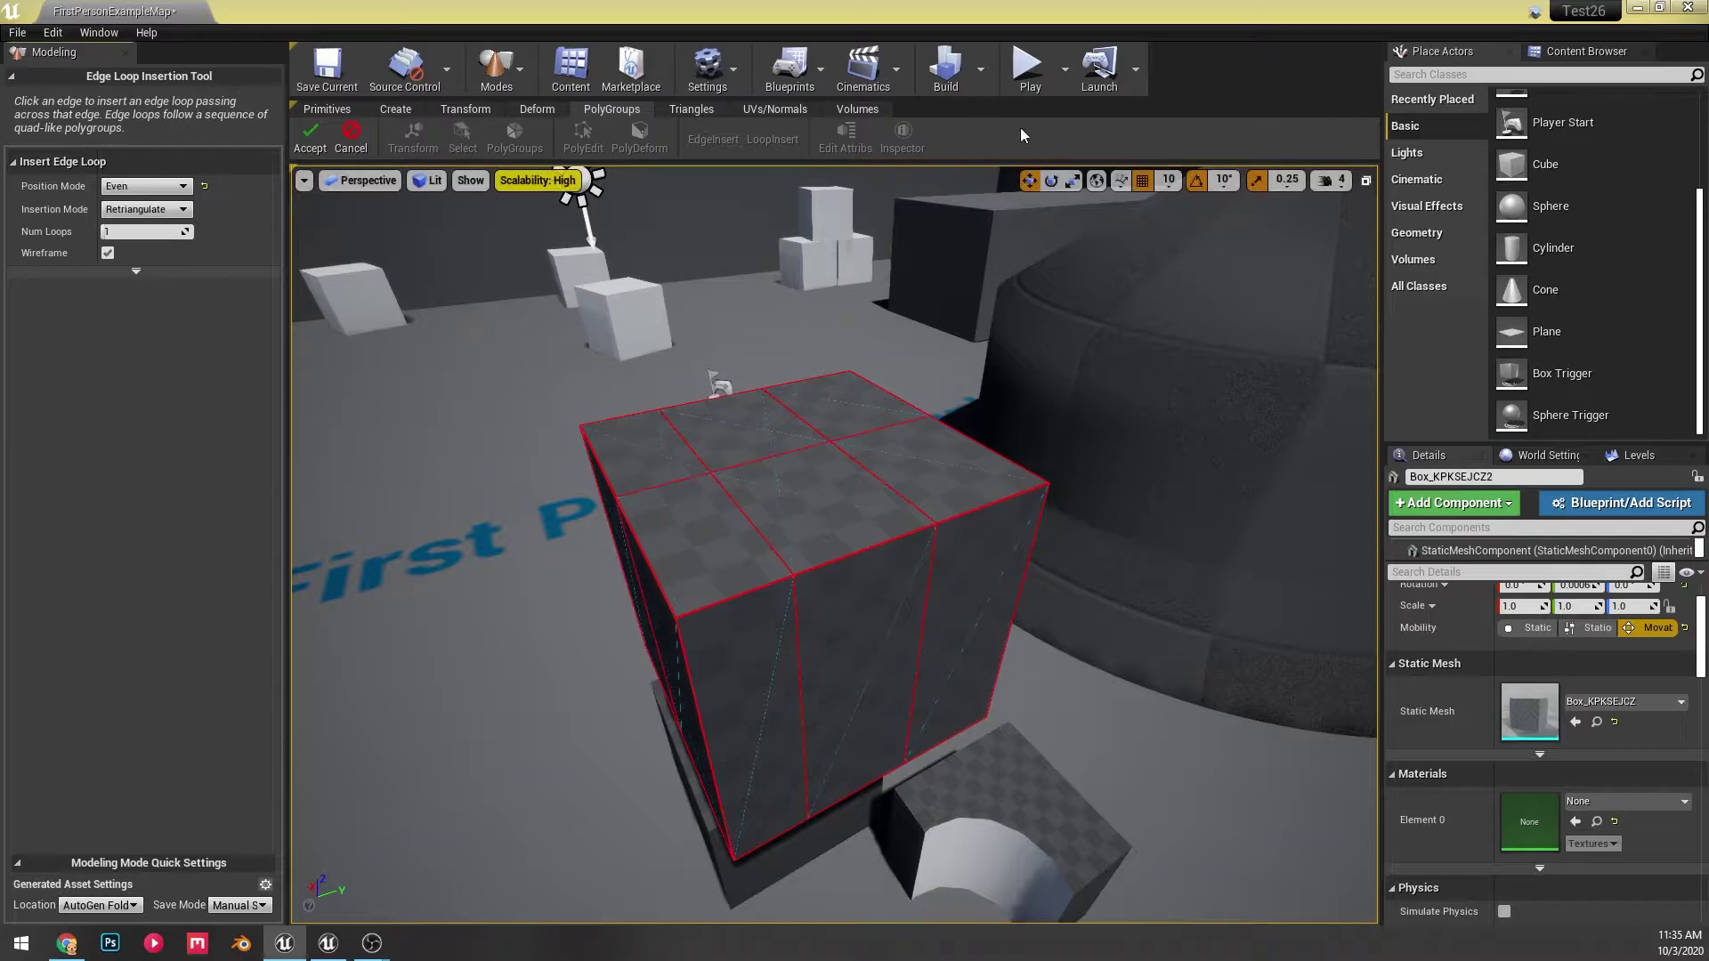
{"action": "left_click", "coordinate": [309, 141]}
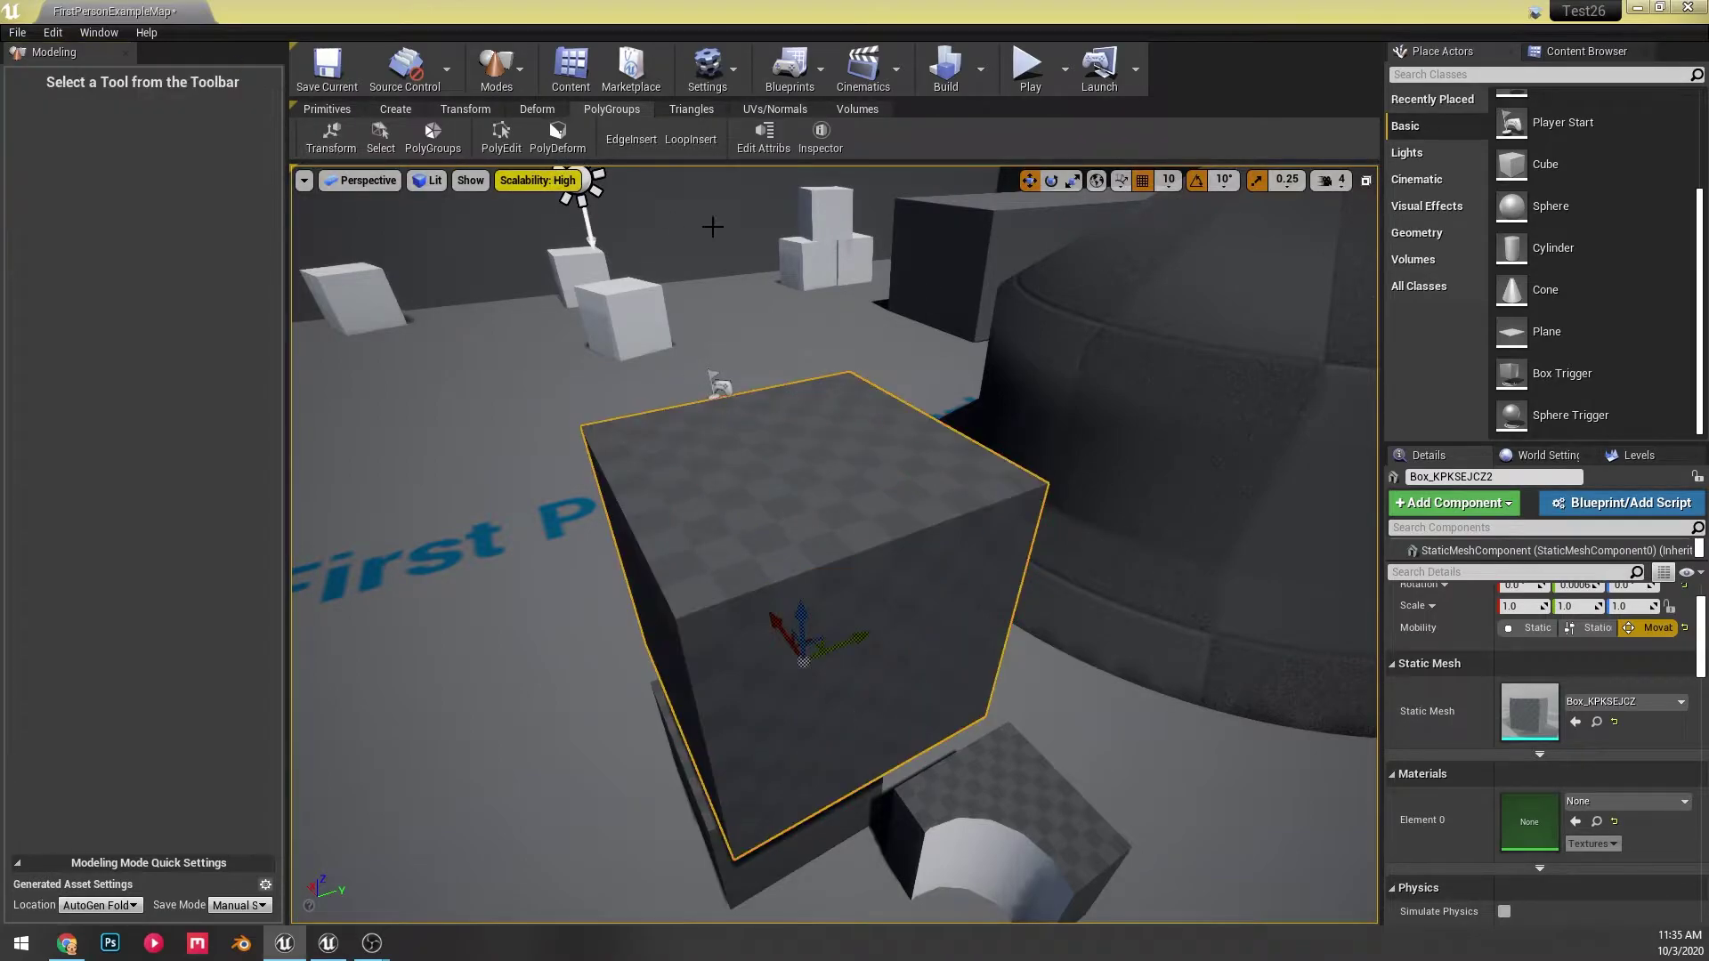
- In the Edit PolyGroups tool, inset the front middle face on the box's top and raise the inset face slightly
{"action": "left_click", "coordinate": [516, 148]}
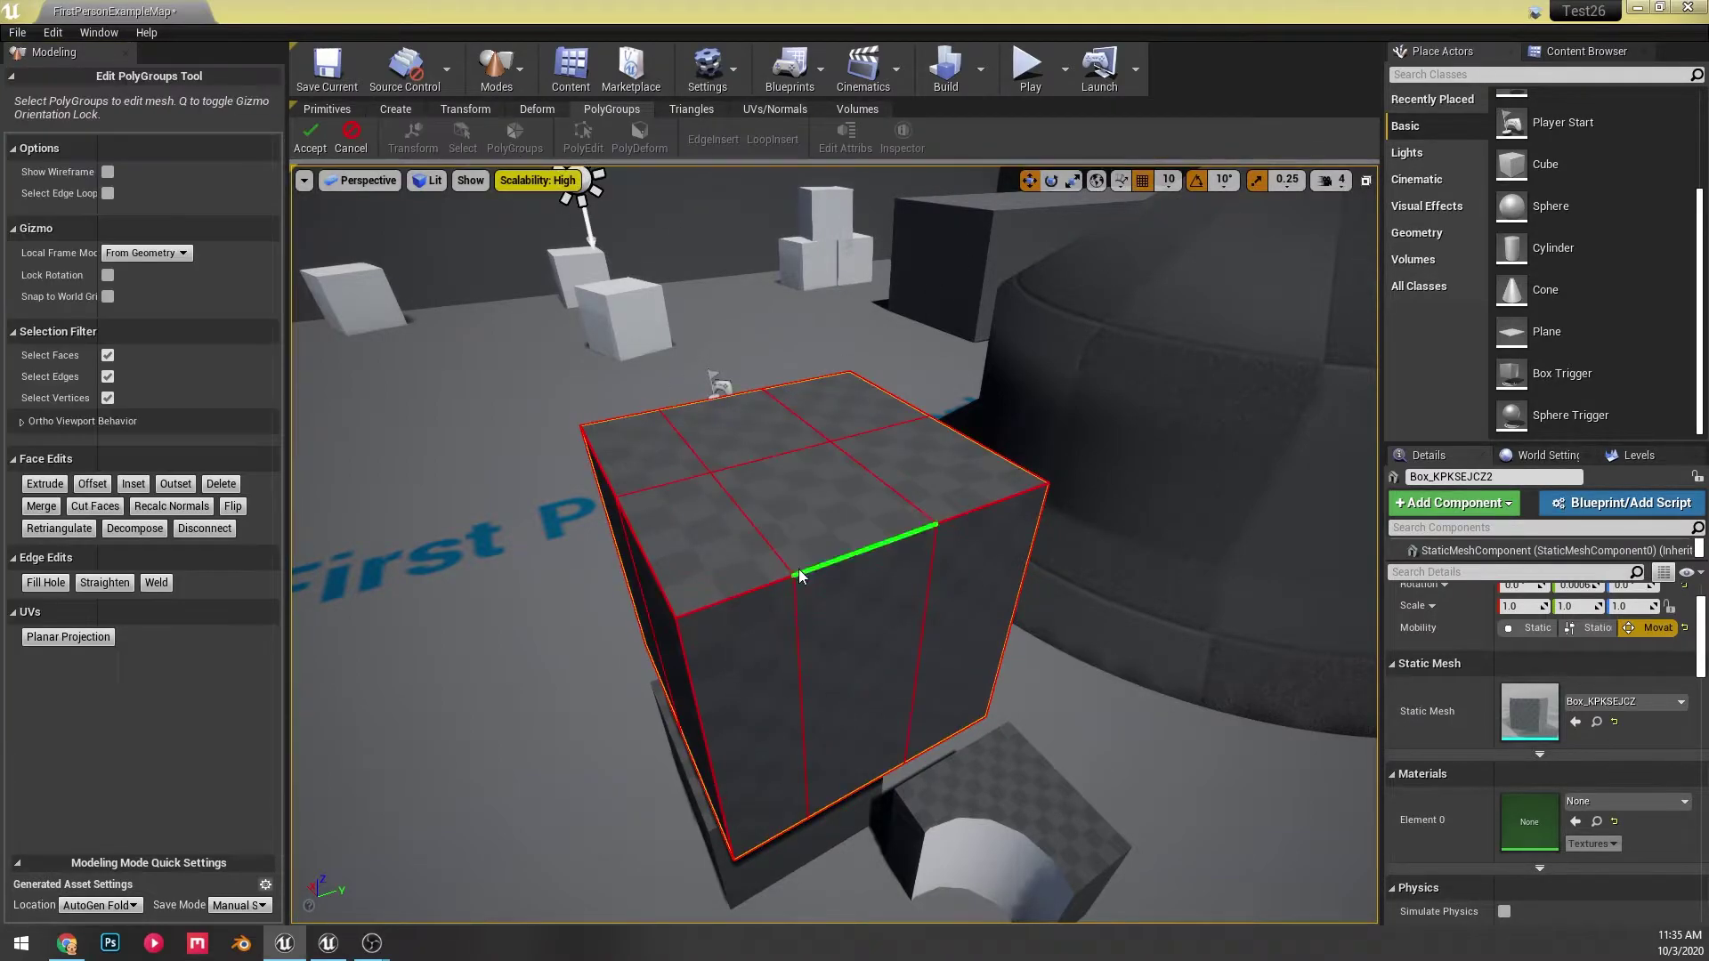
{"action": "left_click", "coordinate": [801, 511]}
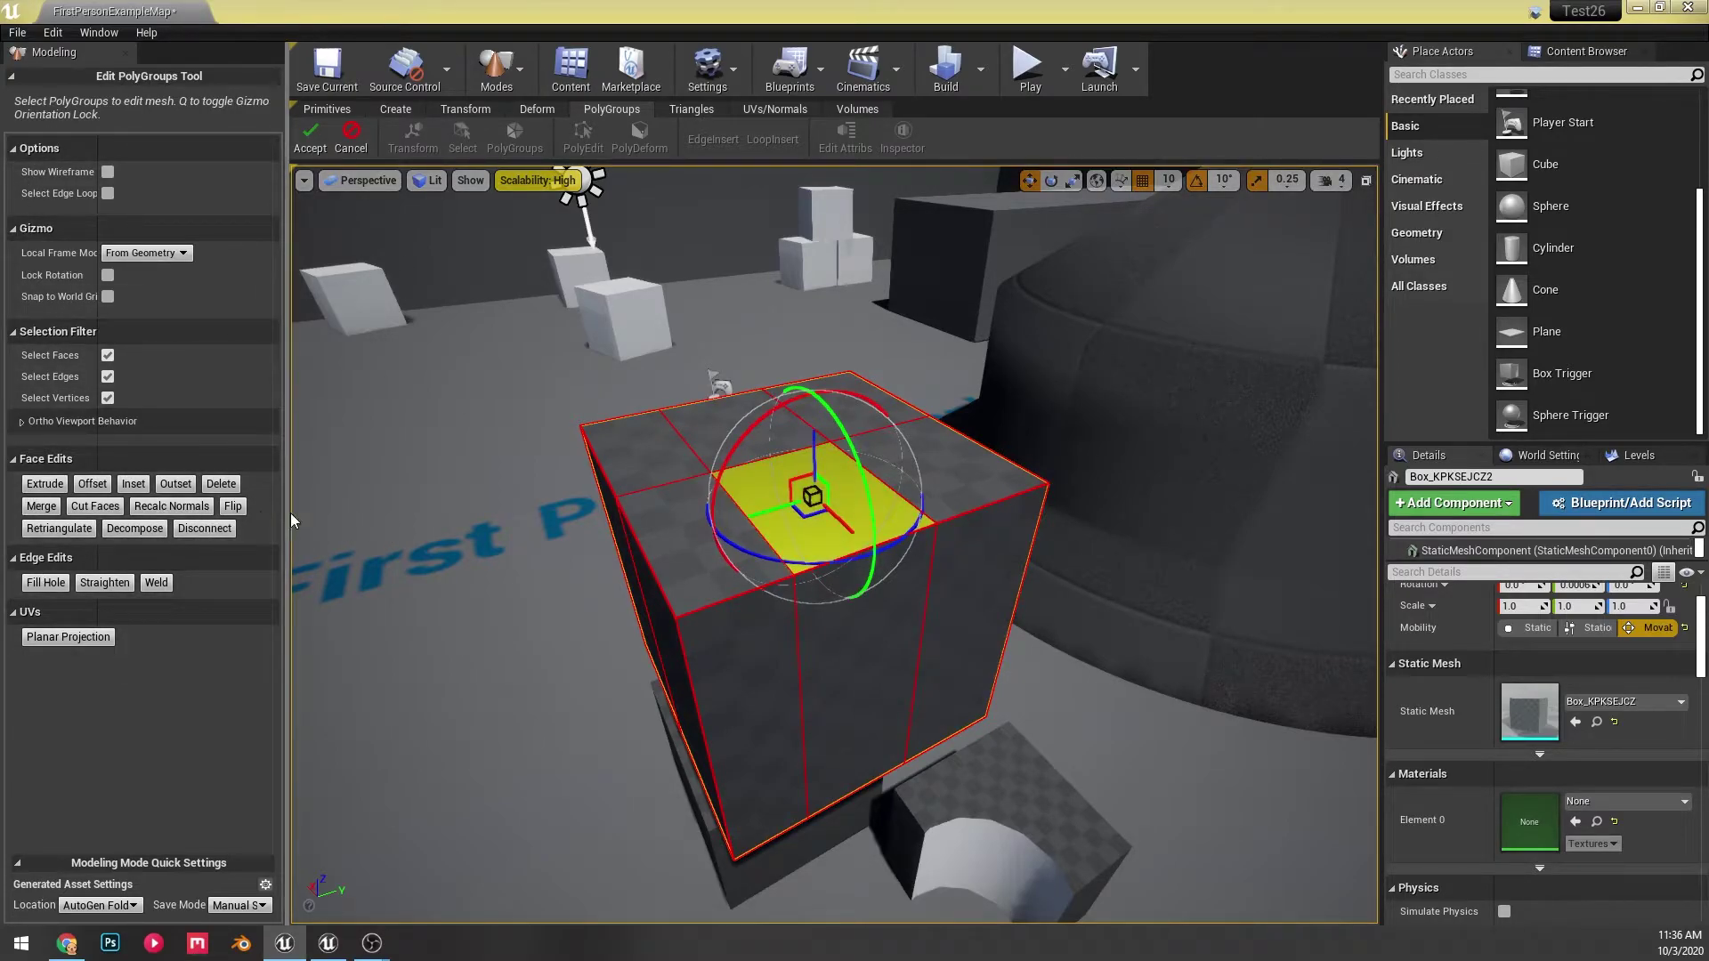
{"action": "left_click", "coordinate": [132, 484]}
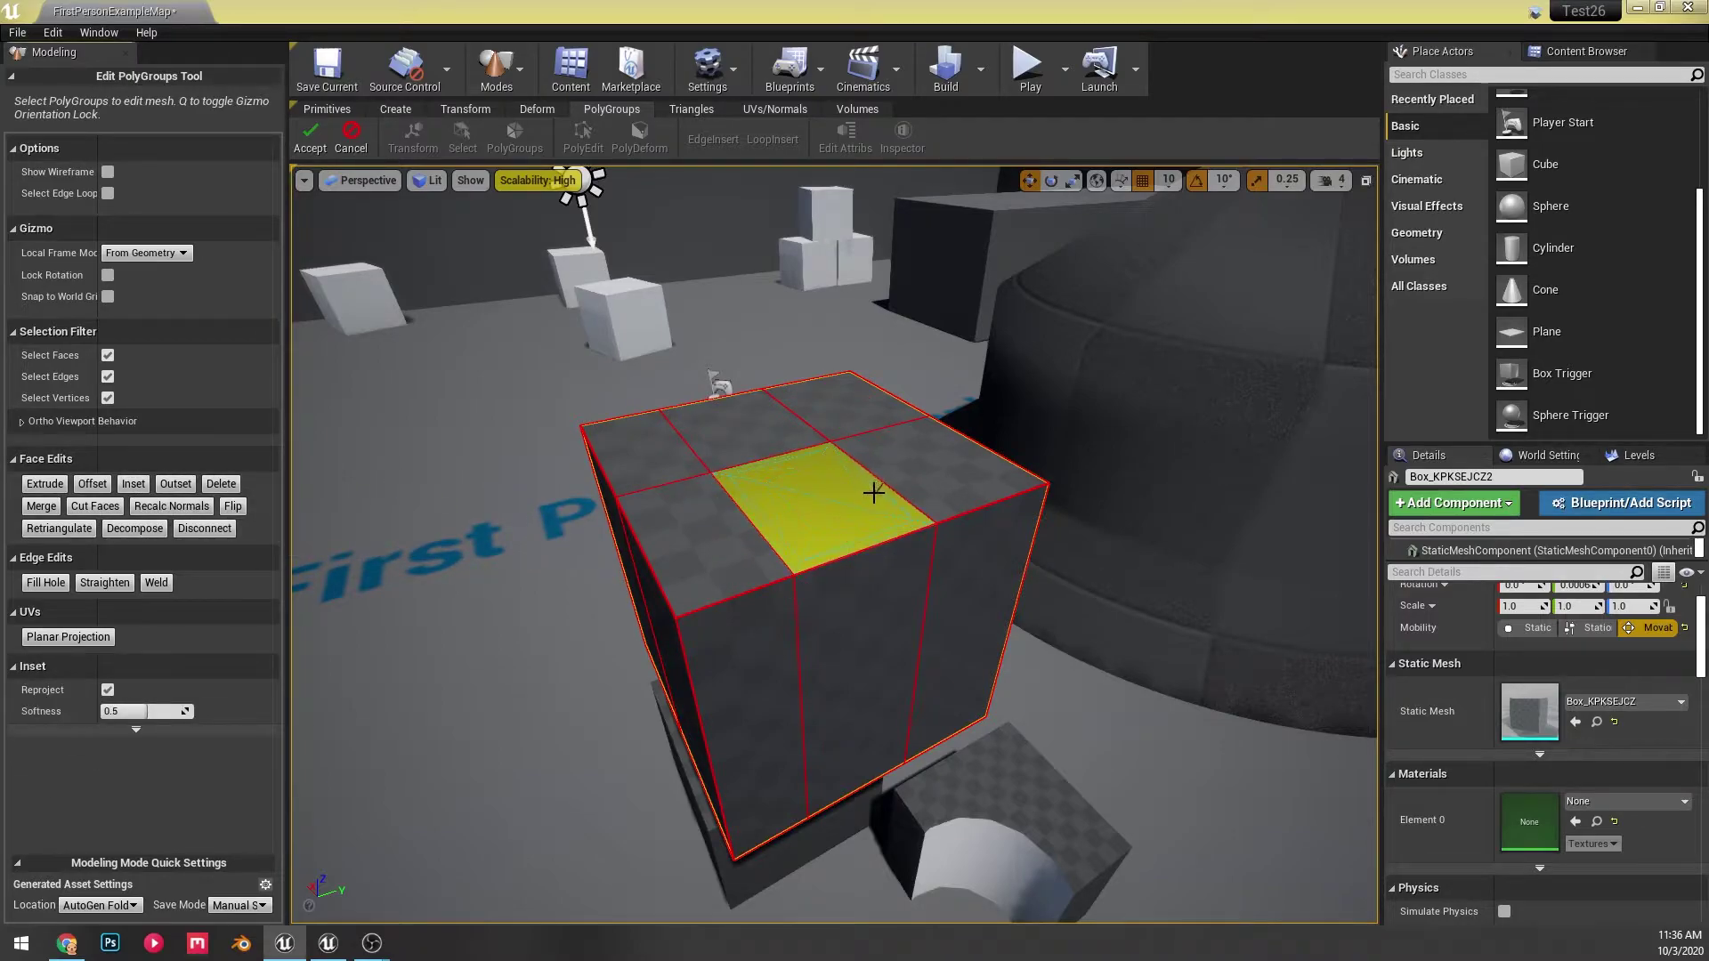
{"action": "left_click", "coordinate": [865, 494]}
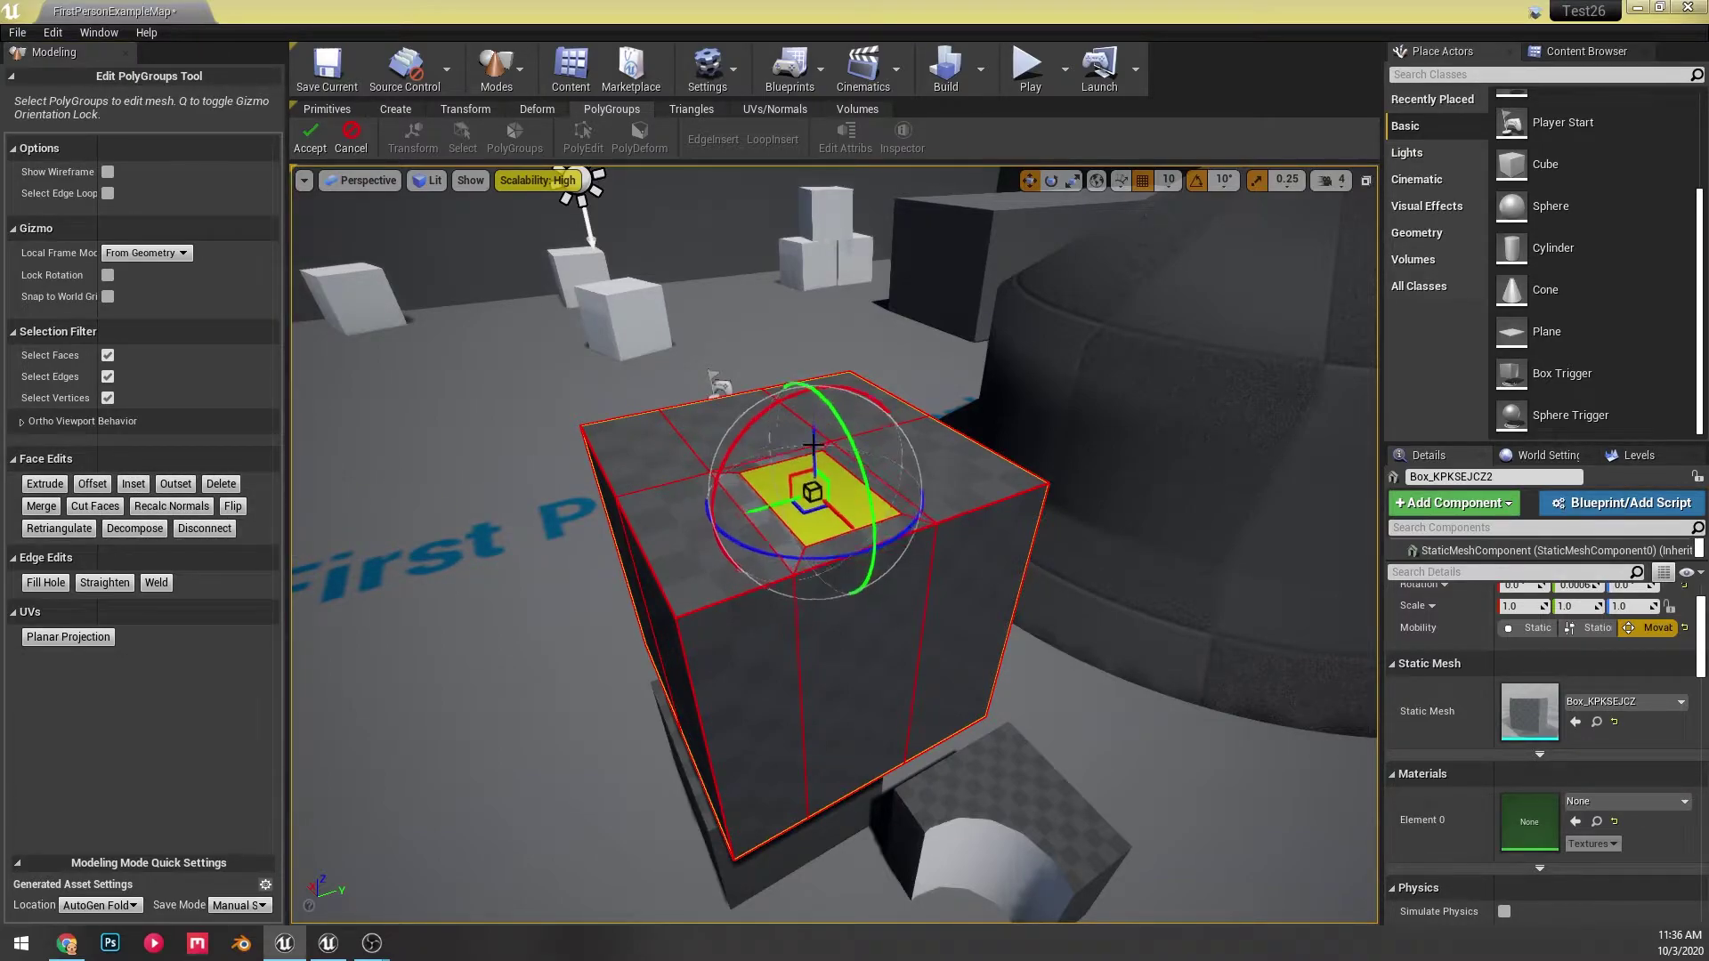
{"action": "left_click_drag", "start_coordinate": [817, 454], "coordinate": [817, 419]}
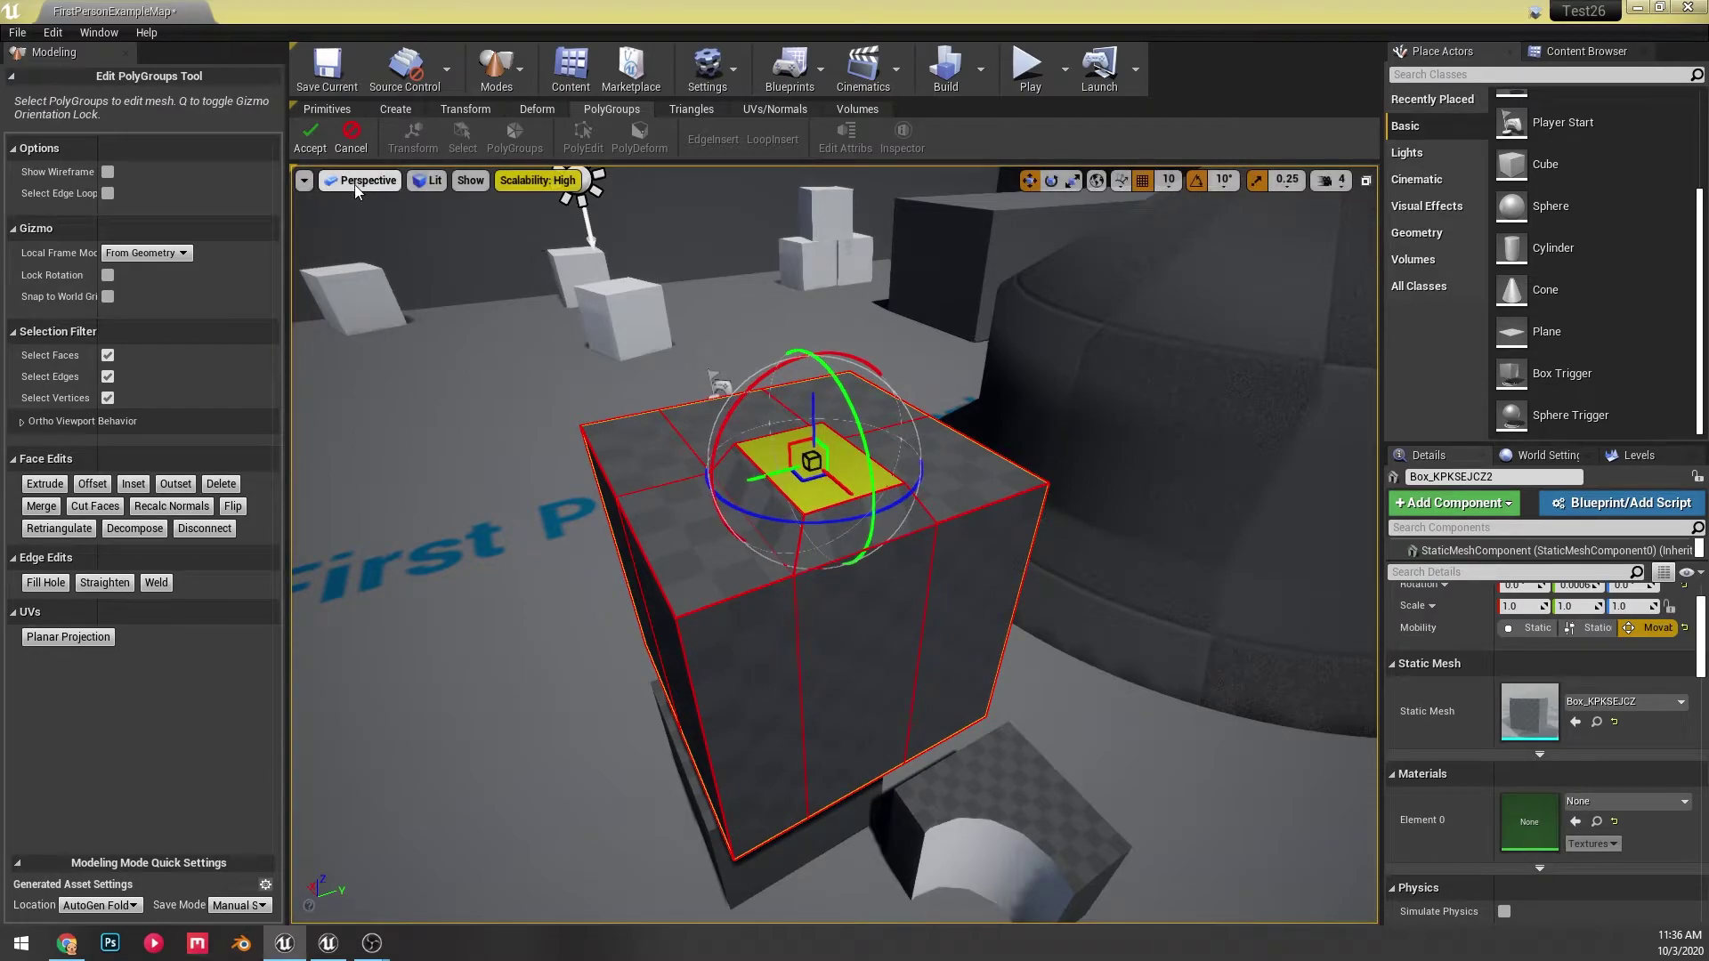
- Extrude the inset face upward along the Selection Normal into a small block, adjust its top, and accept the PolyGroup edit
{"action": "left_click", "coordinate": [44, 484]}
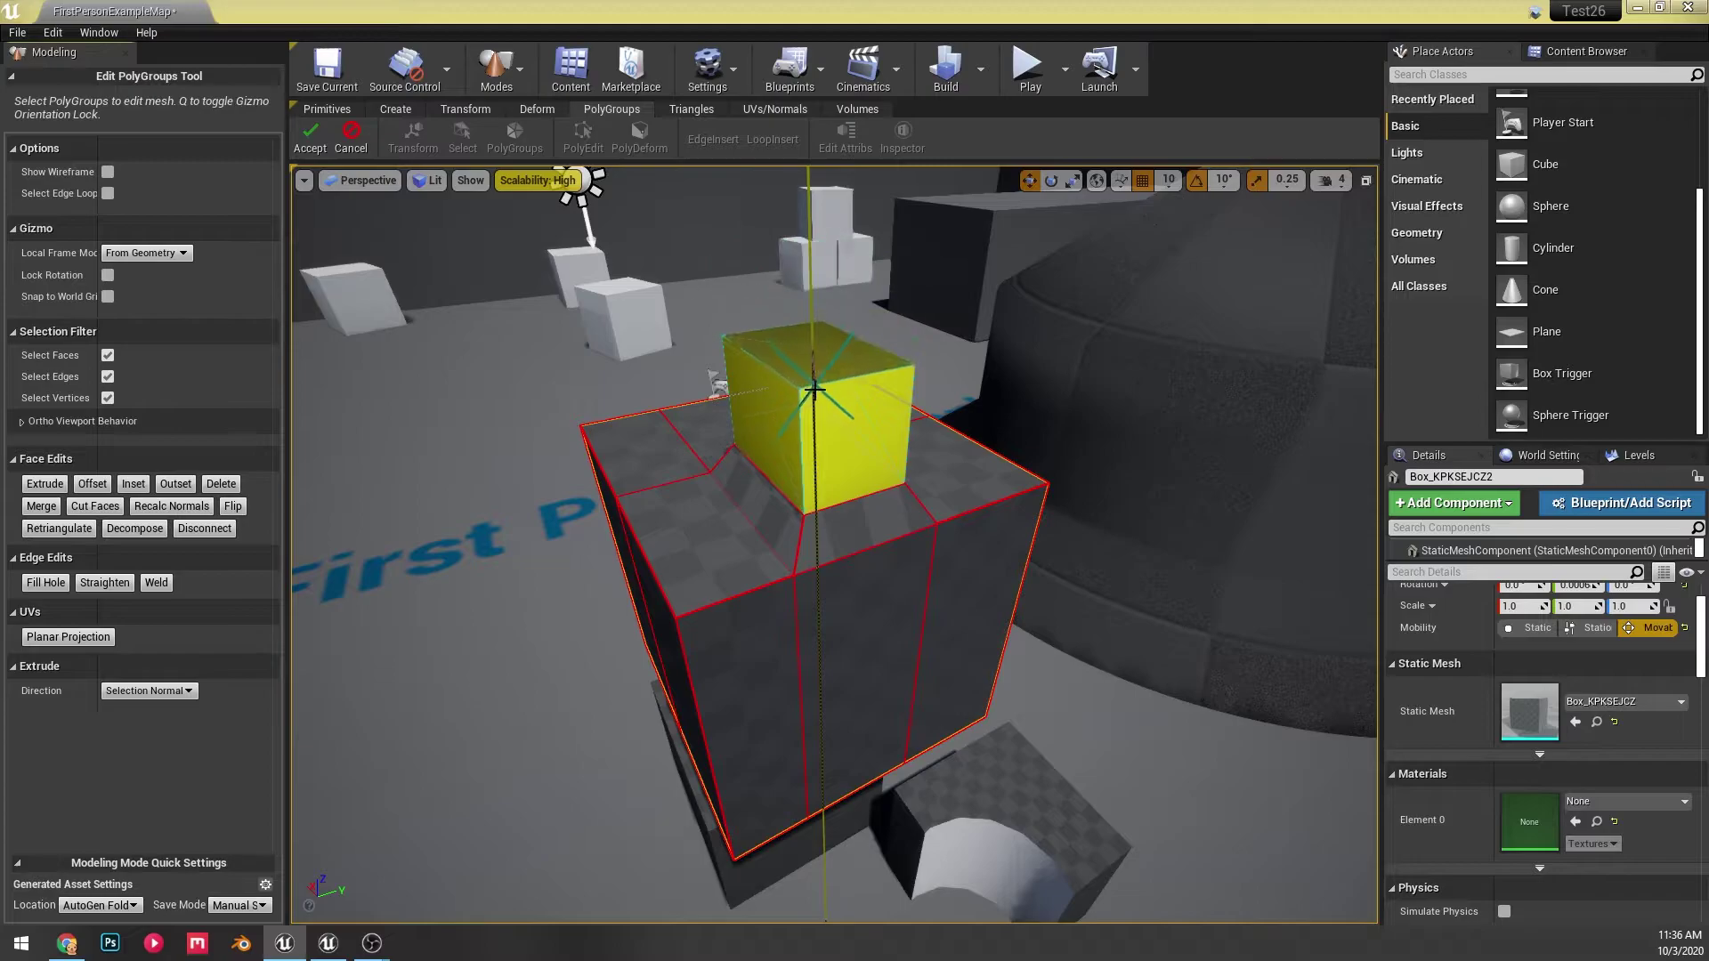
{"action": "left_click", "coordinate": [810, 421]}
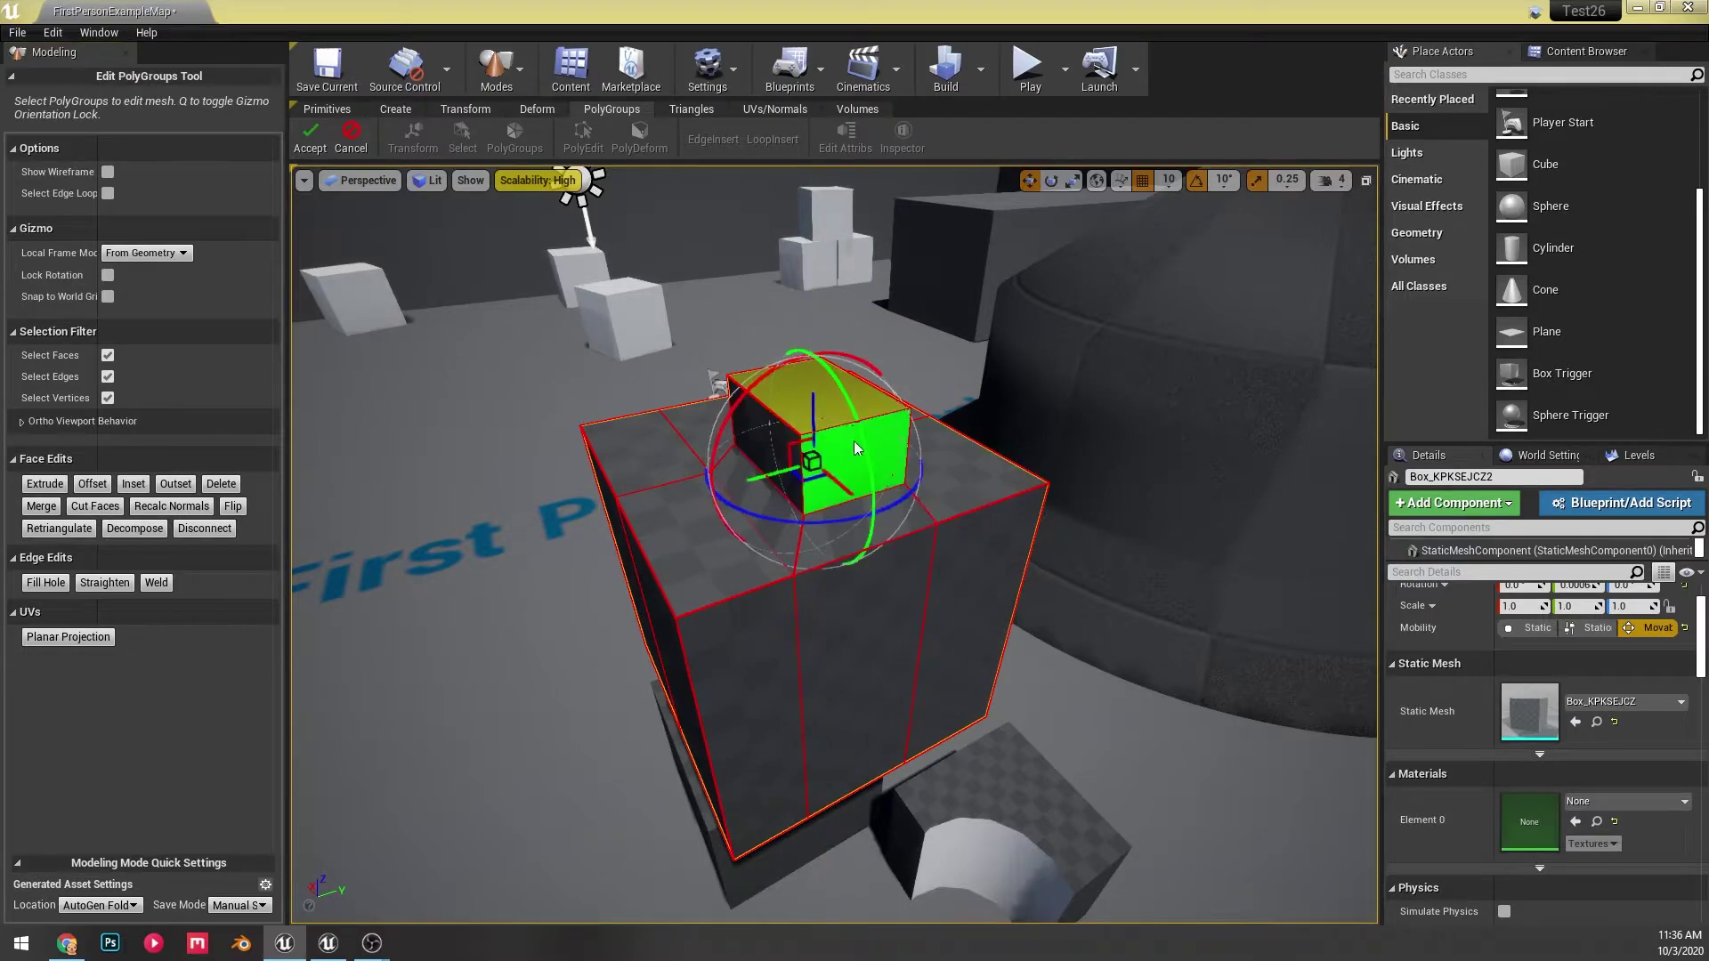
{"action": "mouse_move", "coordinate": [811, 407]}
{"action": "left_mouse_down"}
{"action": "mouse_move", "coordinate": [811, 383]}
{"action": "mouse_move", "coordinate": [811, 421]}
{"action": "mouse_move", "coordinate": [810, 252]}
{"action": "mouse_move", "coordinate": [799, 419]}
{"action": "left_mouse_up"}
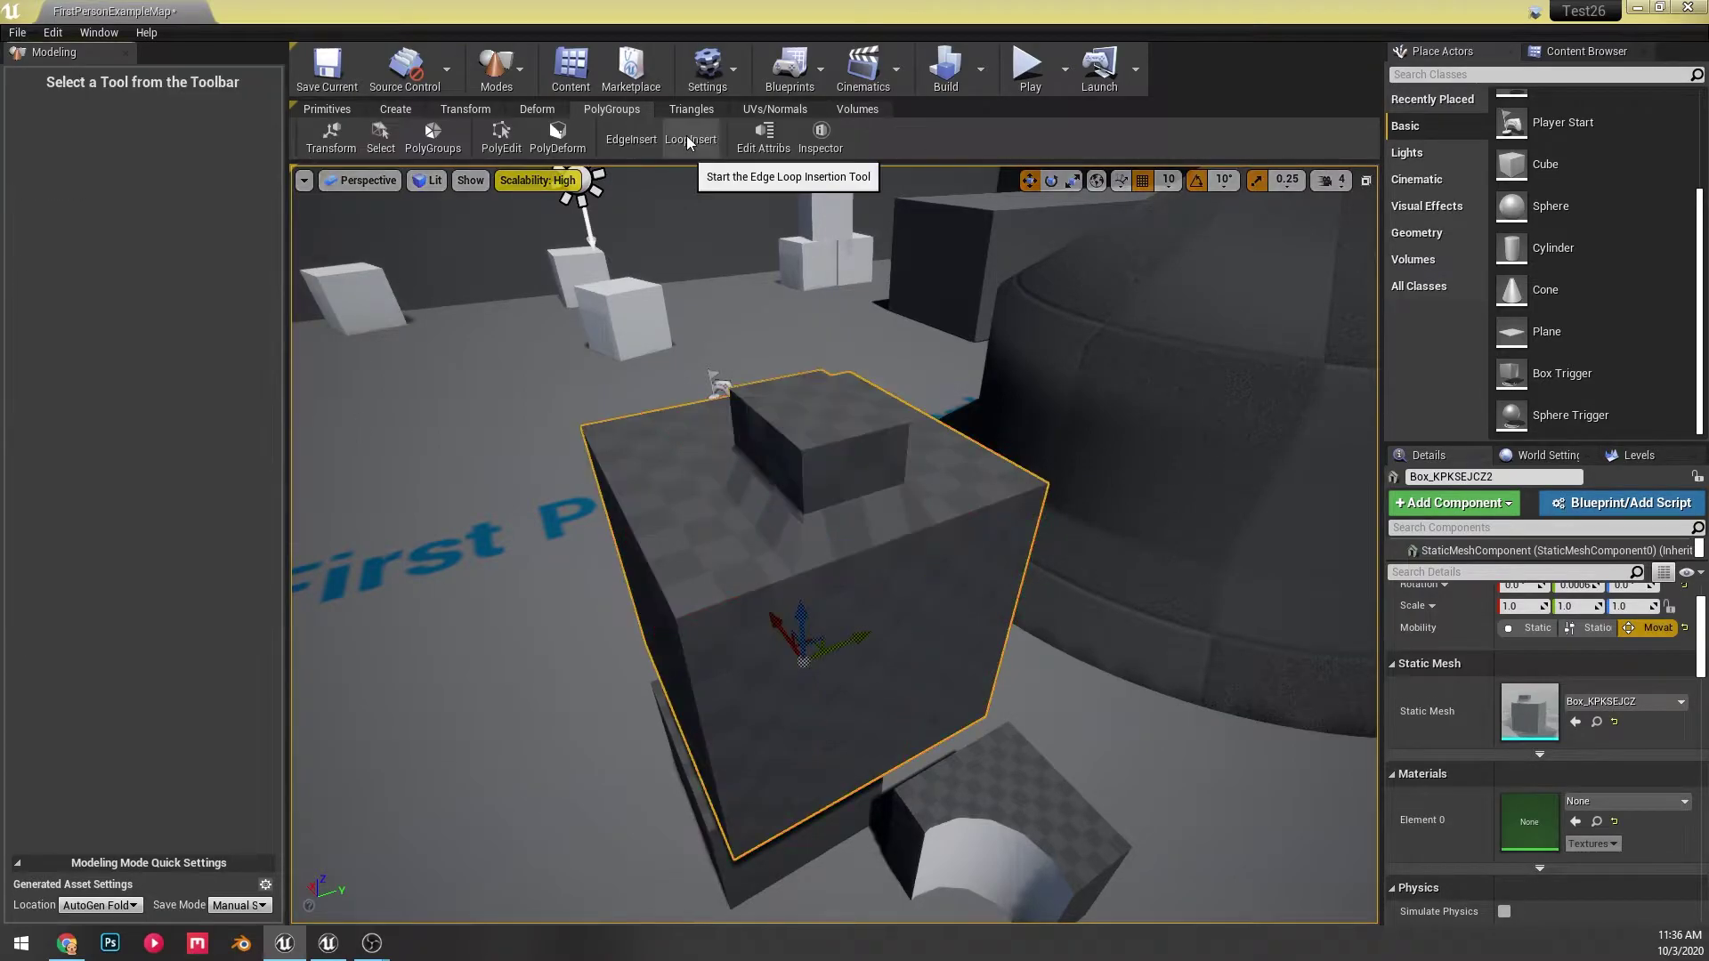
- Try inserting group edges across the raised block and the box's top faces with the Group Edge Insertion tool in Retriangulate mode, and cancel
{"action": "left_click", "coordinate": [688, 140]}
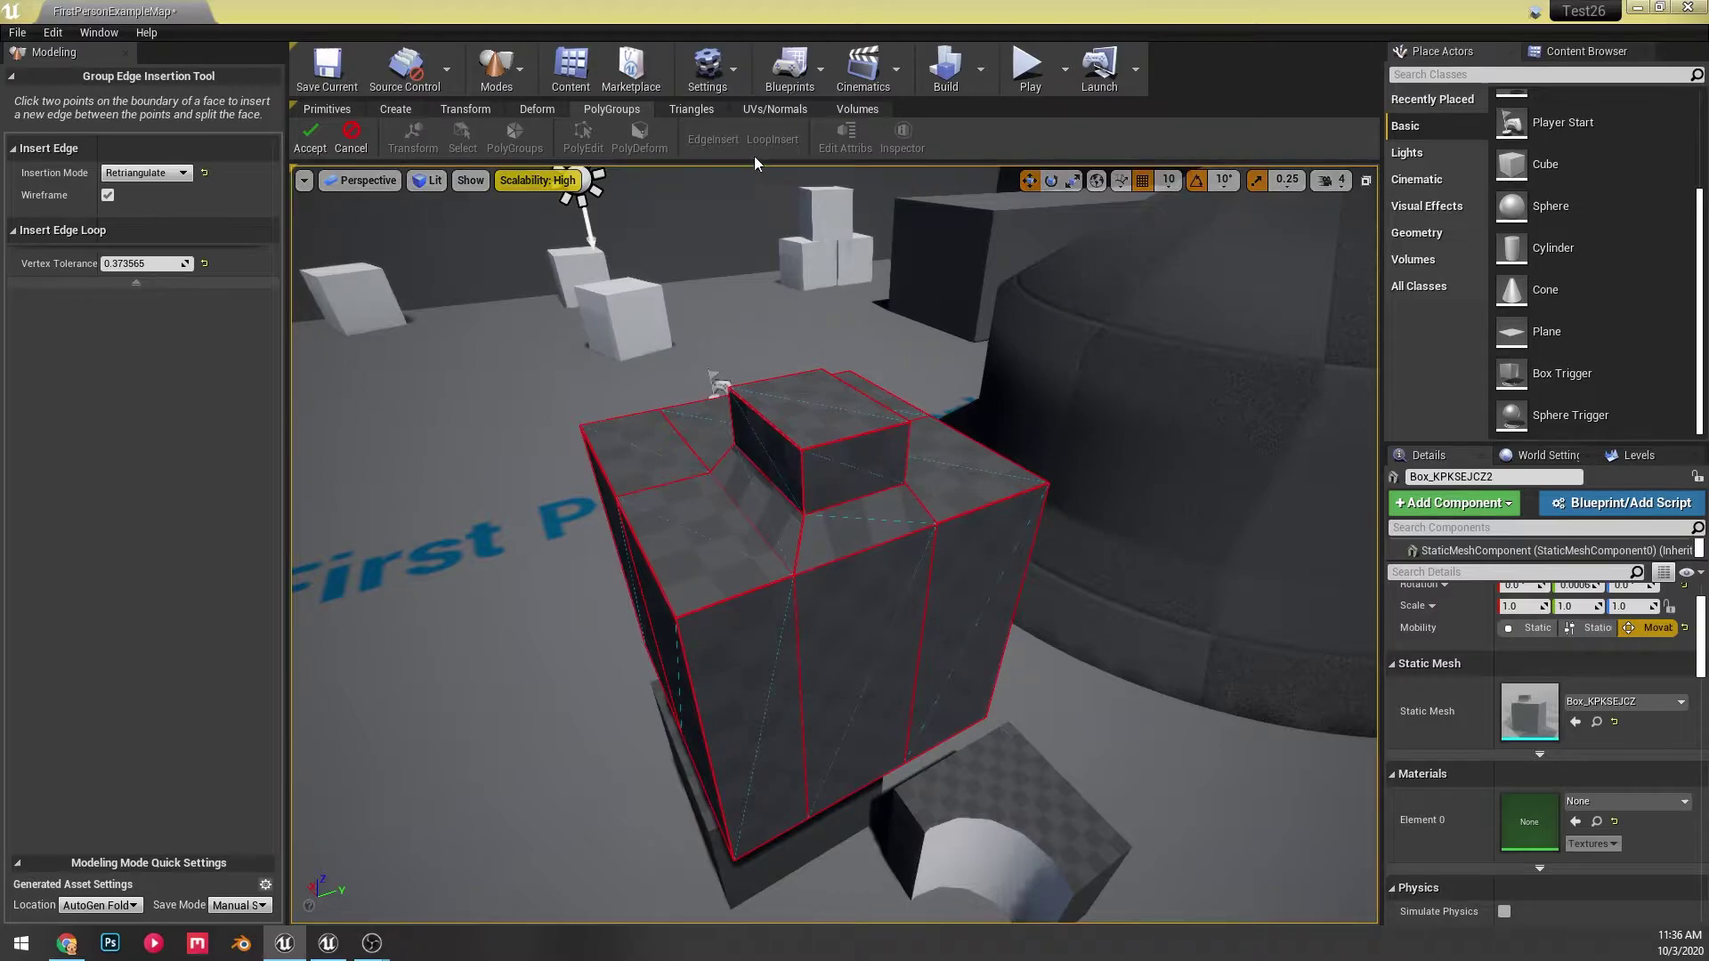
{"action": "right_click_drag", "start_coordinate": [840, 421], "coordinate": [840, 431]}
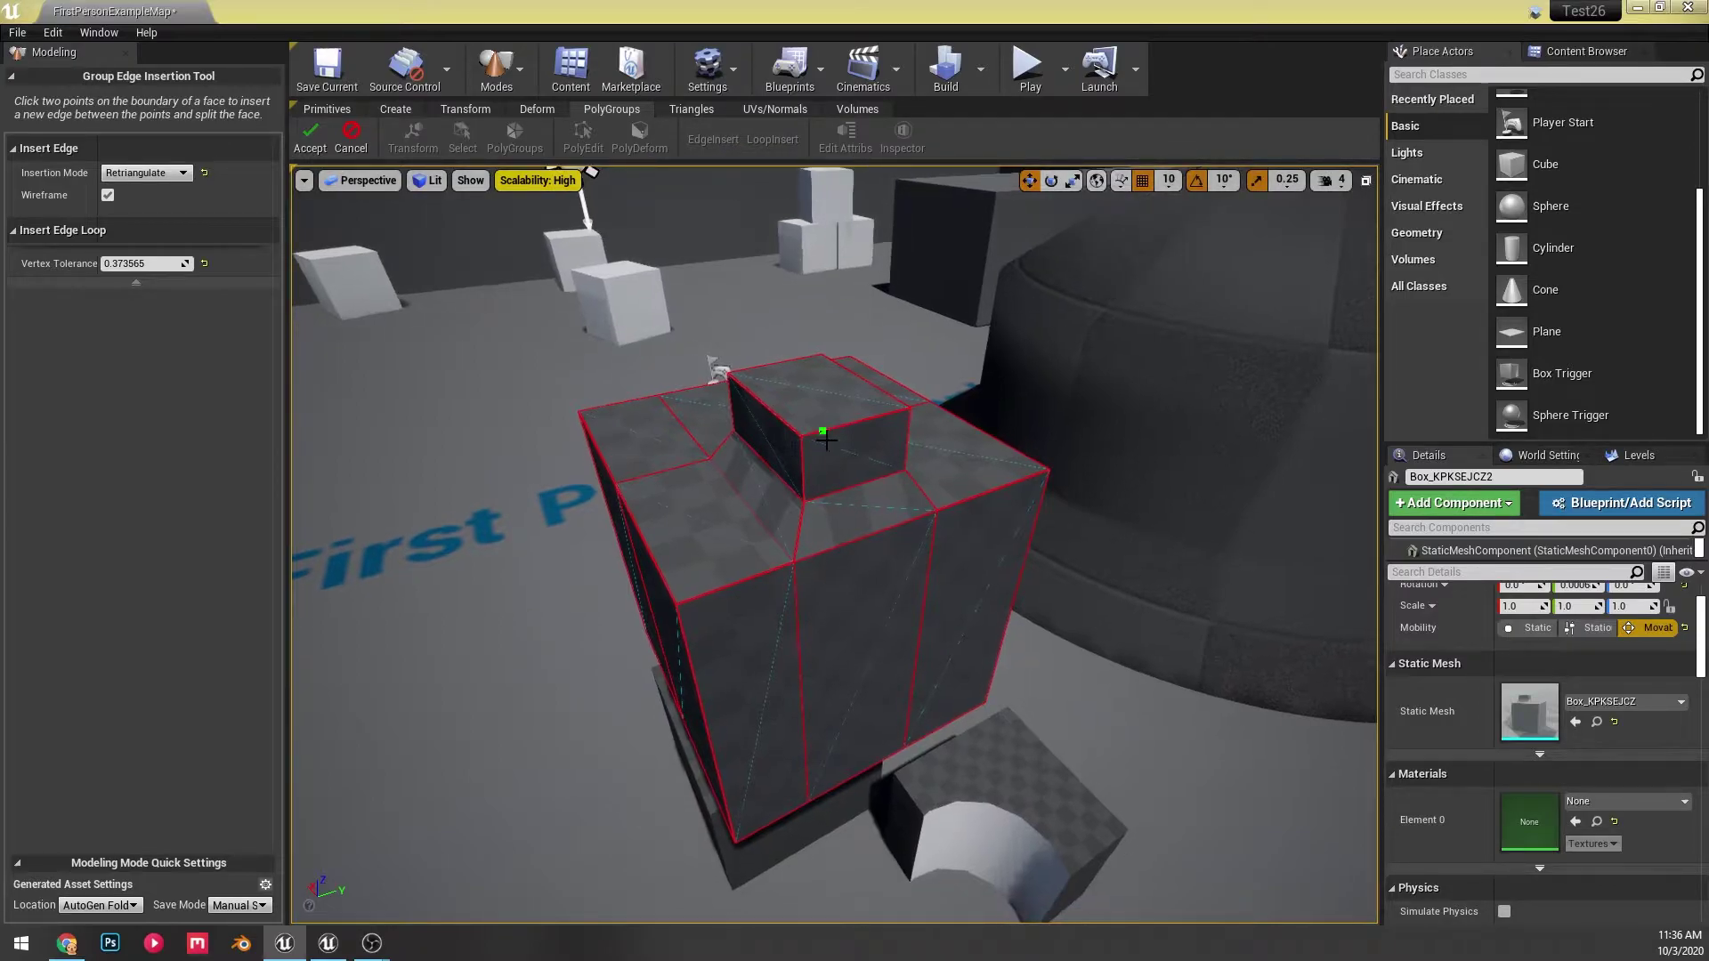
{"action": "left_click", "coordinate": [833, 429]}
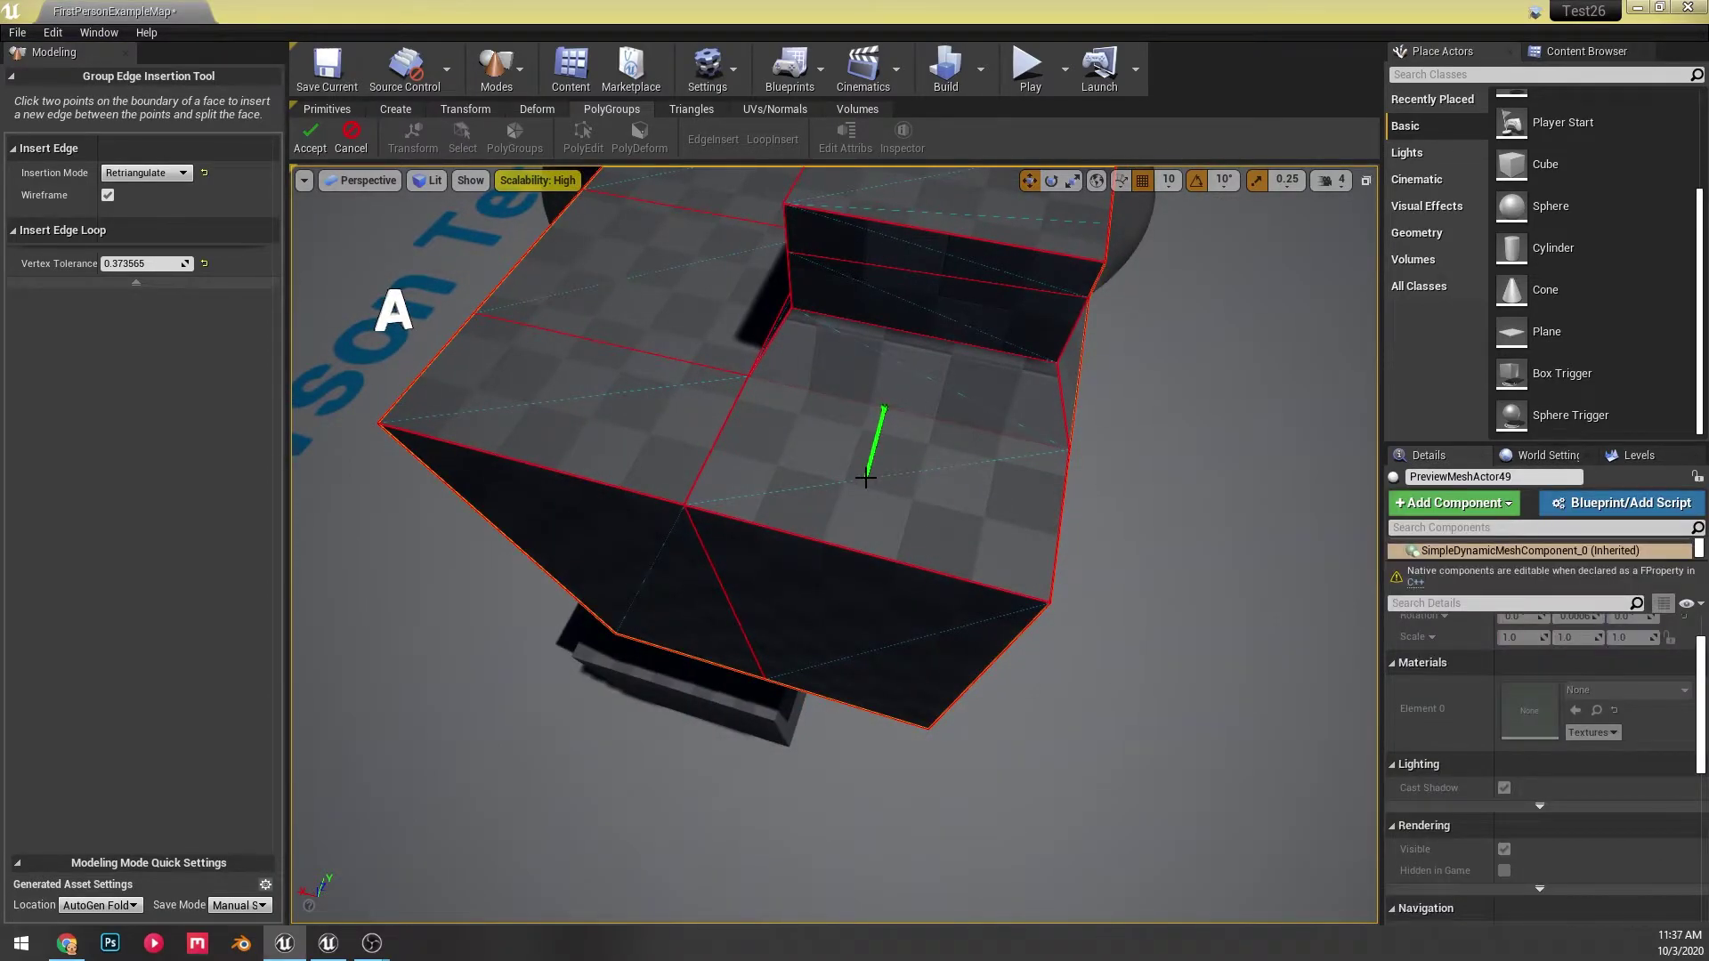
{"action": "left_click", "coordinate": [719, 439]}
{"action": "left_click", "coordinate": [717, 439]}
{"action": "left_click", "coordinate": [1063, 511]}
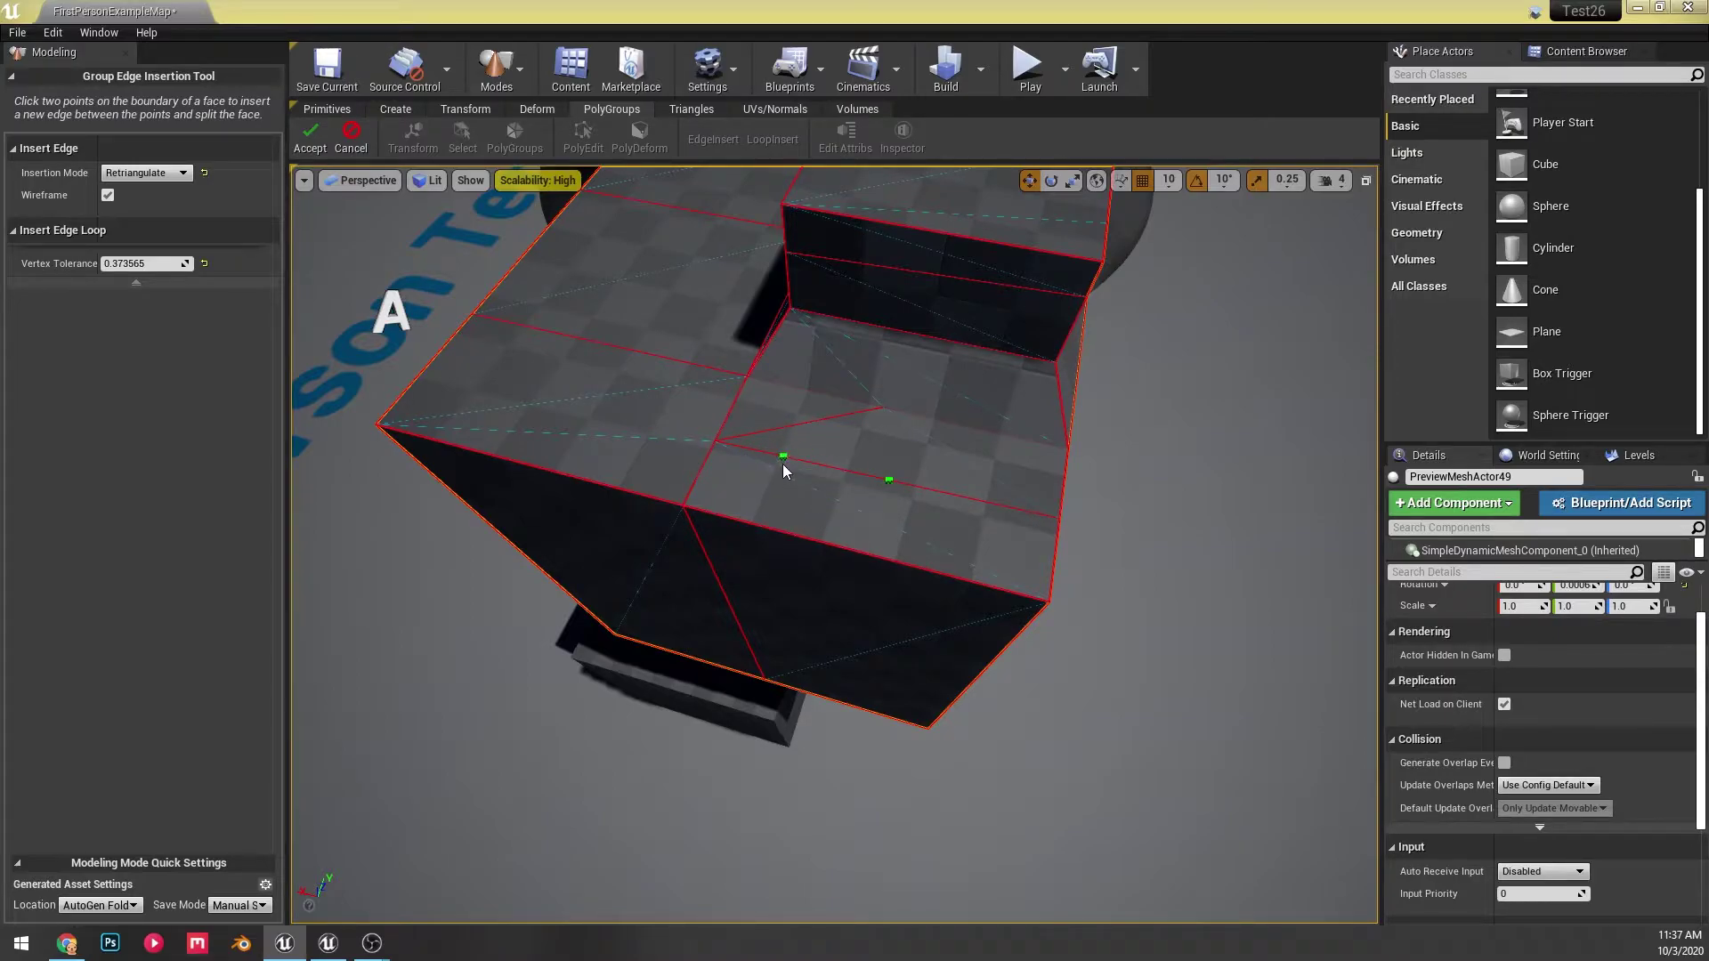
{"action": "left_click", "coordinate": [351, 146]}
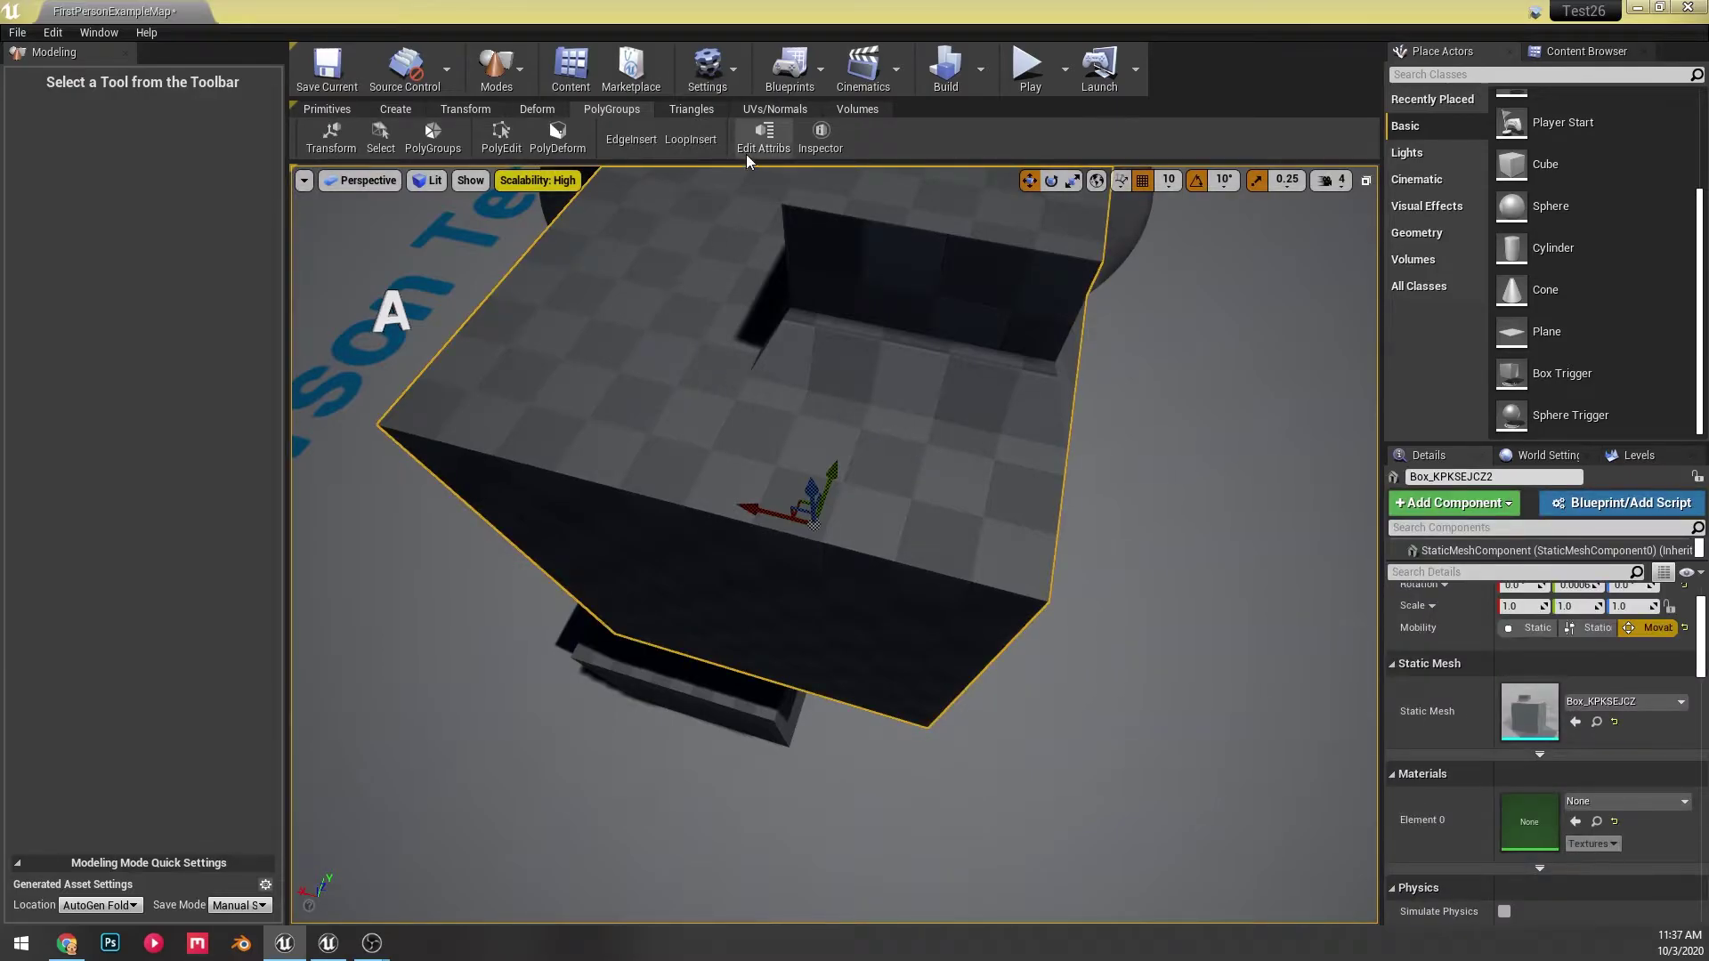
- Examine the box's normals, UV and mesh attribute options in the Attribute Editor tool and complete it
{"action": "left_click", "coordinate": [759, 144]}
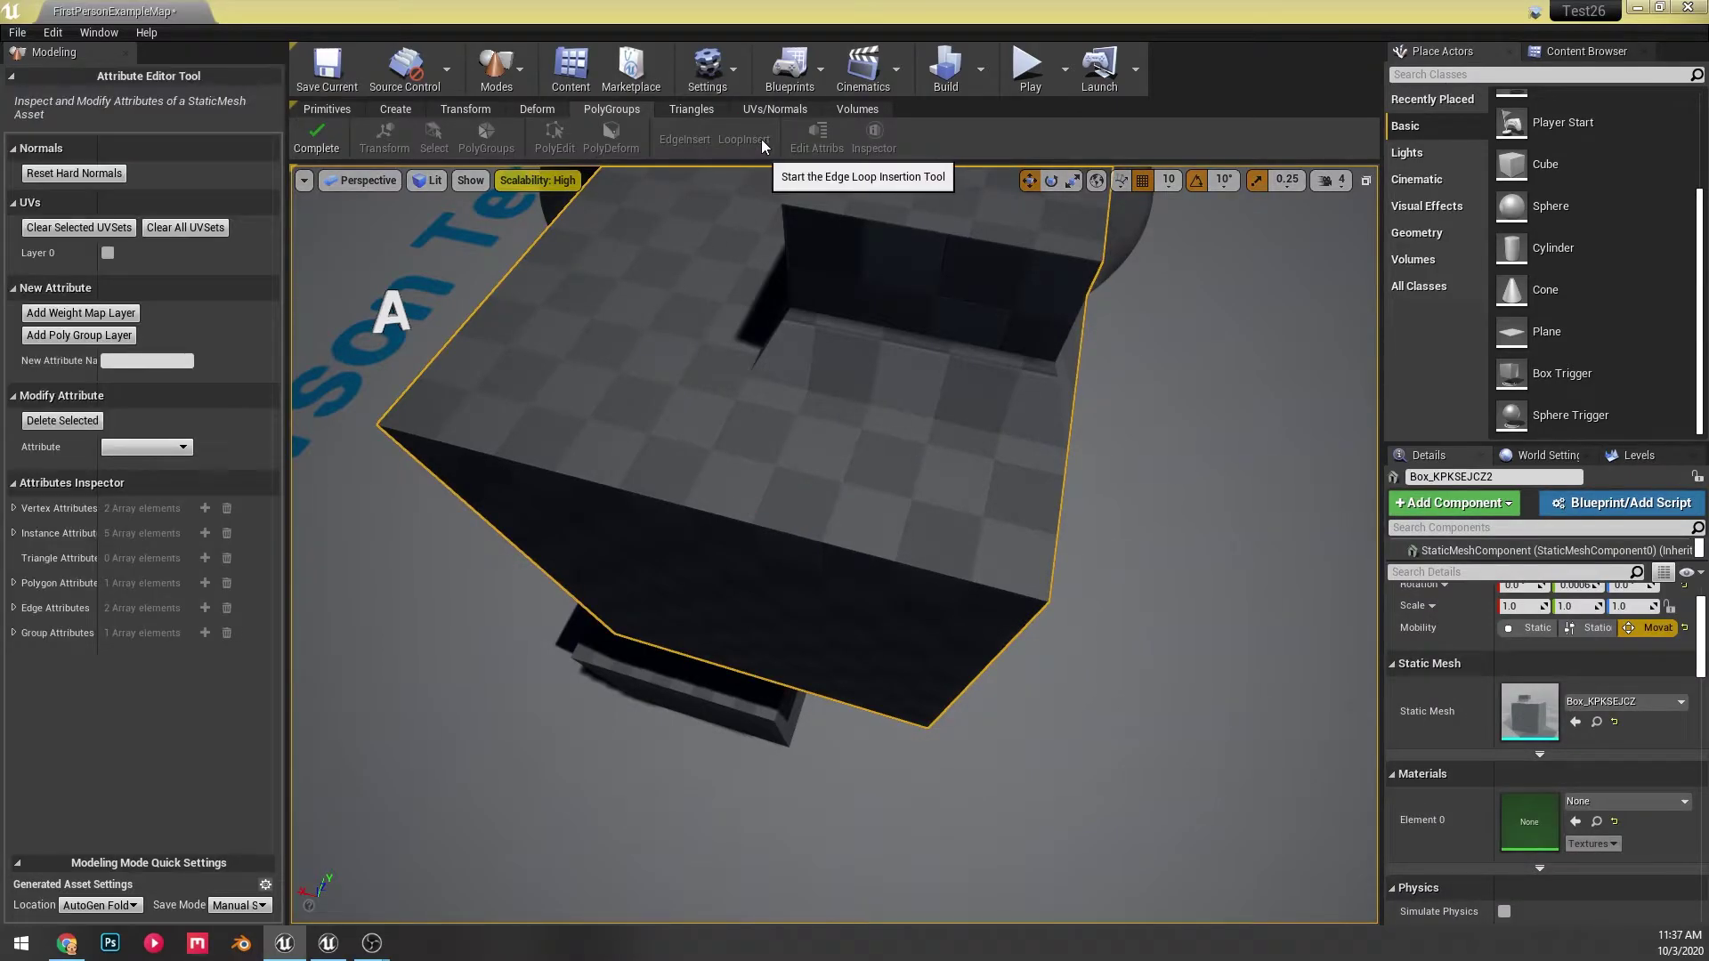
{"action": "left_click", "coordinate": [330, 140]}
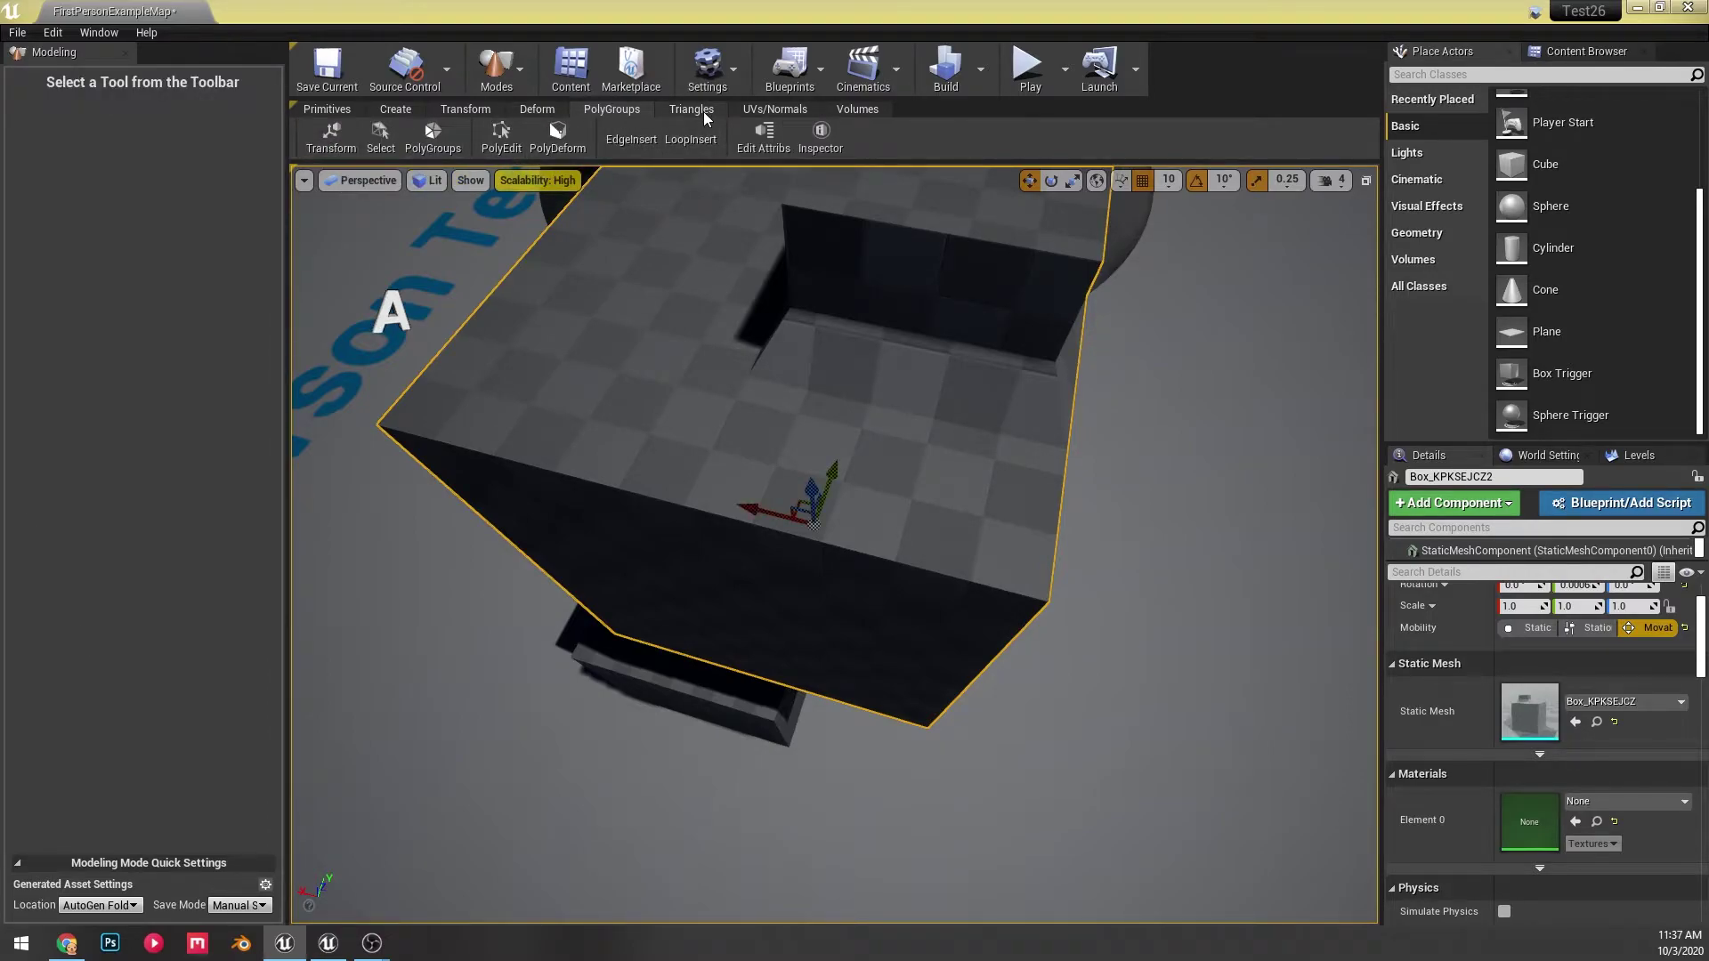
- Deform the raised block's top with the Deform PolyGroups tool using Smooth deformation and Translate mode, and accept the result
{"action": "left_click", "coordinate": [563, 132]}
{"action": "right_click_drag", "start_coordinate": [956, 433], "coordinate": [1006, 365]}
{"action": "right_click_drag", "start_coordinate": [608, 407], "coordinate": [623, 407]}
{"action": "left_click_drag", "start_coordinate": [906, 432], "coordinate": [847, 332]}
{"action": "right_click_drag", "start_coordinate": [847, 332], "coordinate": [876, 463]}
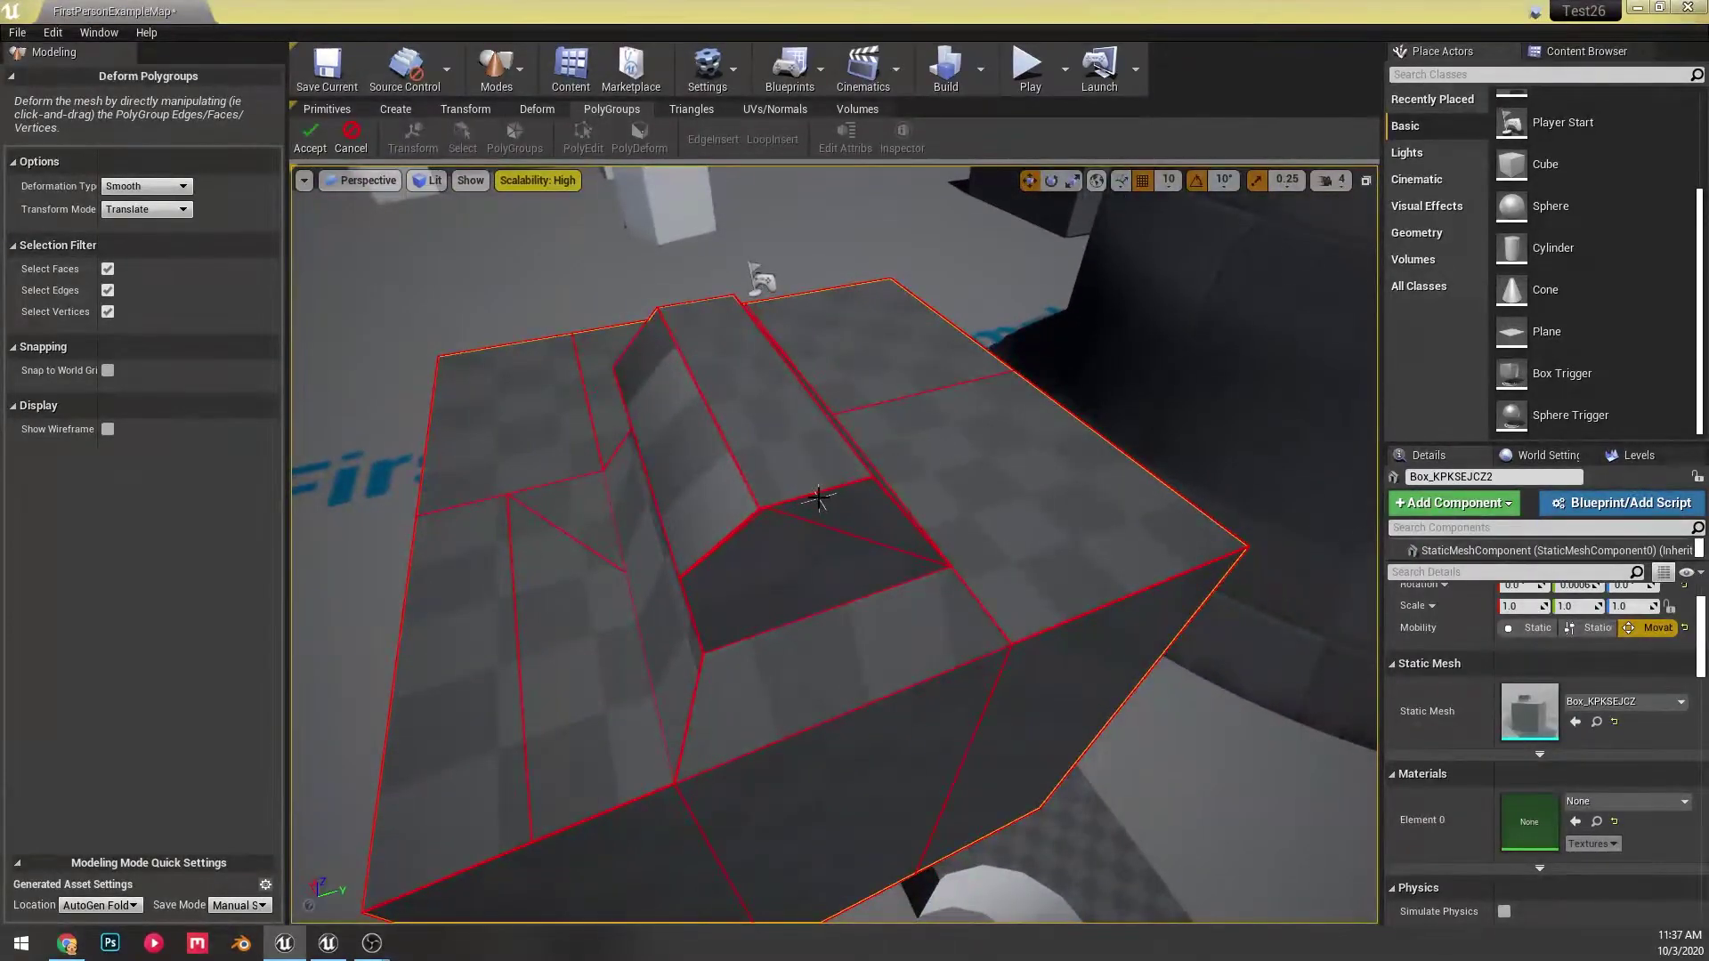
{"action": "left_click_drag", "start_coordinate": [812, 499], "coordinate": [749, 452]}
{"action": "key", "text": "Return"}
- Bring up the Triangles tools, reselect and frame the deformed box, and start the HoleFill tool on it
{"action": "left_click", "coordinate": [691, 109]}
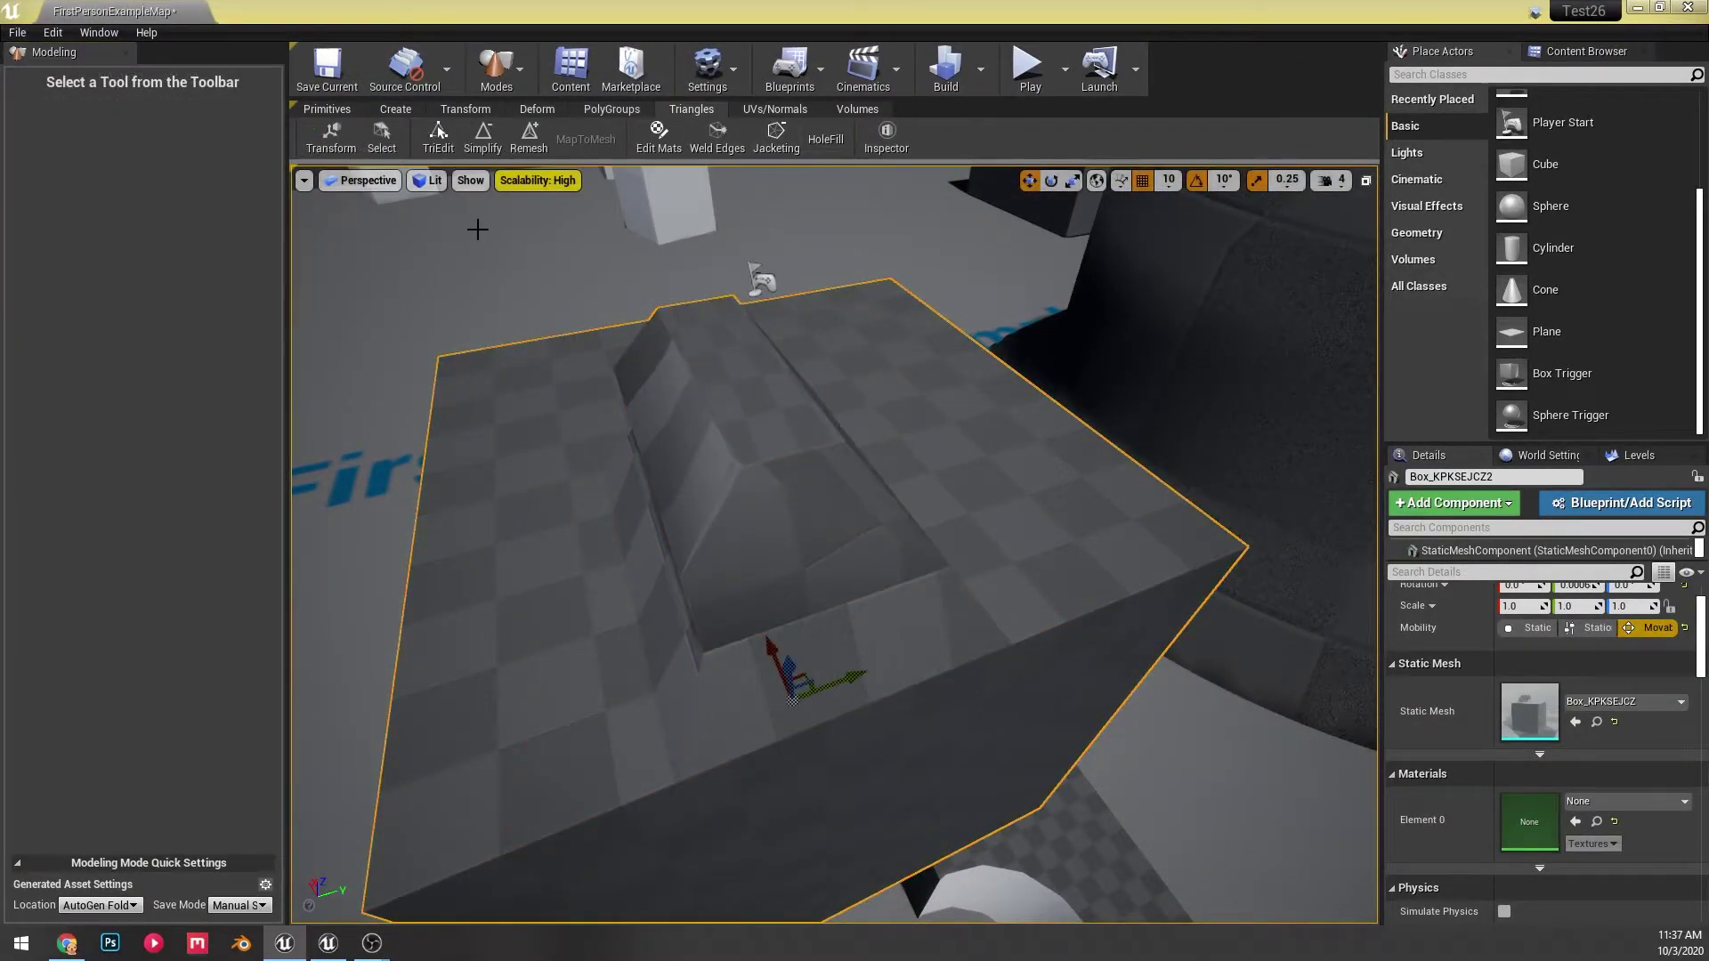
{"action": "key", "text": "Escape"}
{"action": "scroll", "coordinate": [691, 486], "scroll_direction": "down", "scroll_amount": 5}
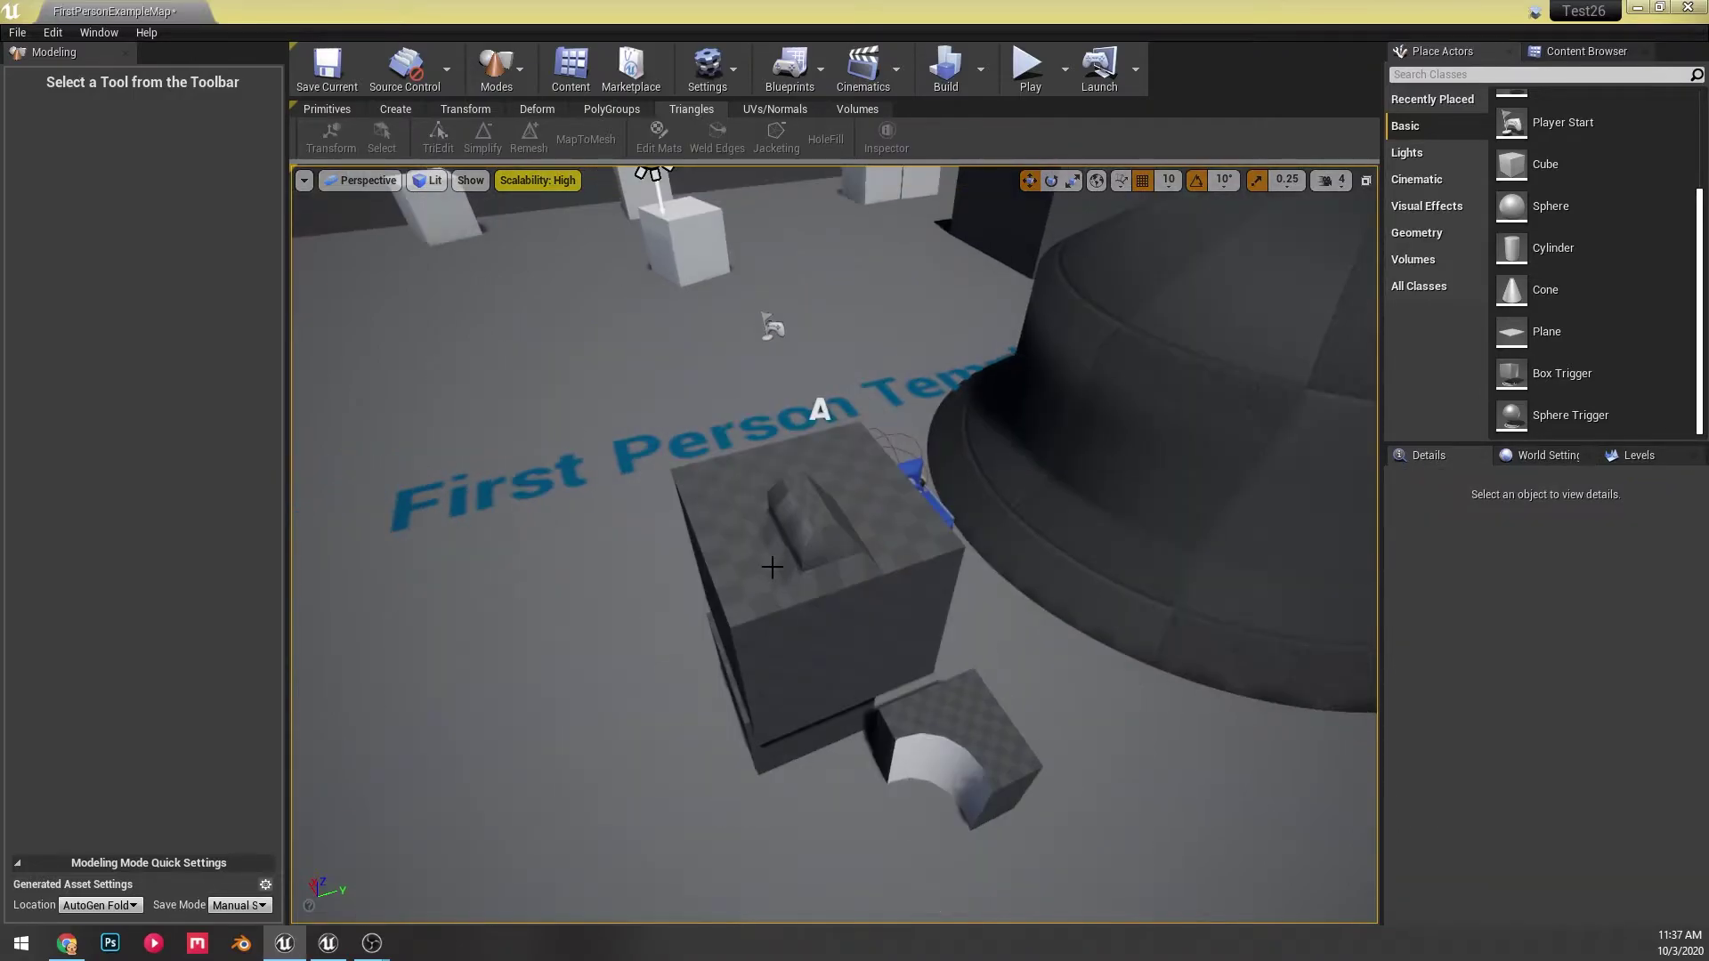
{"action": "left_click", "coordinate": [769, 547]}
{"action": "key", "text": "f"}
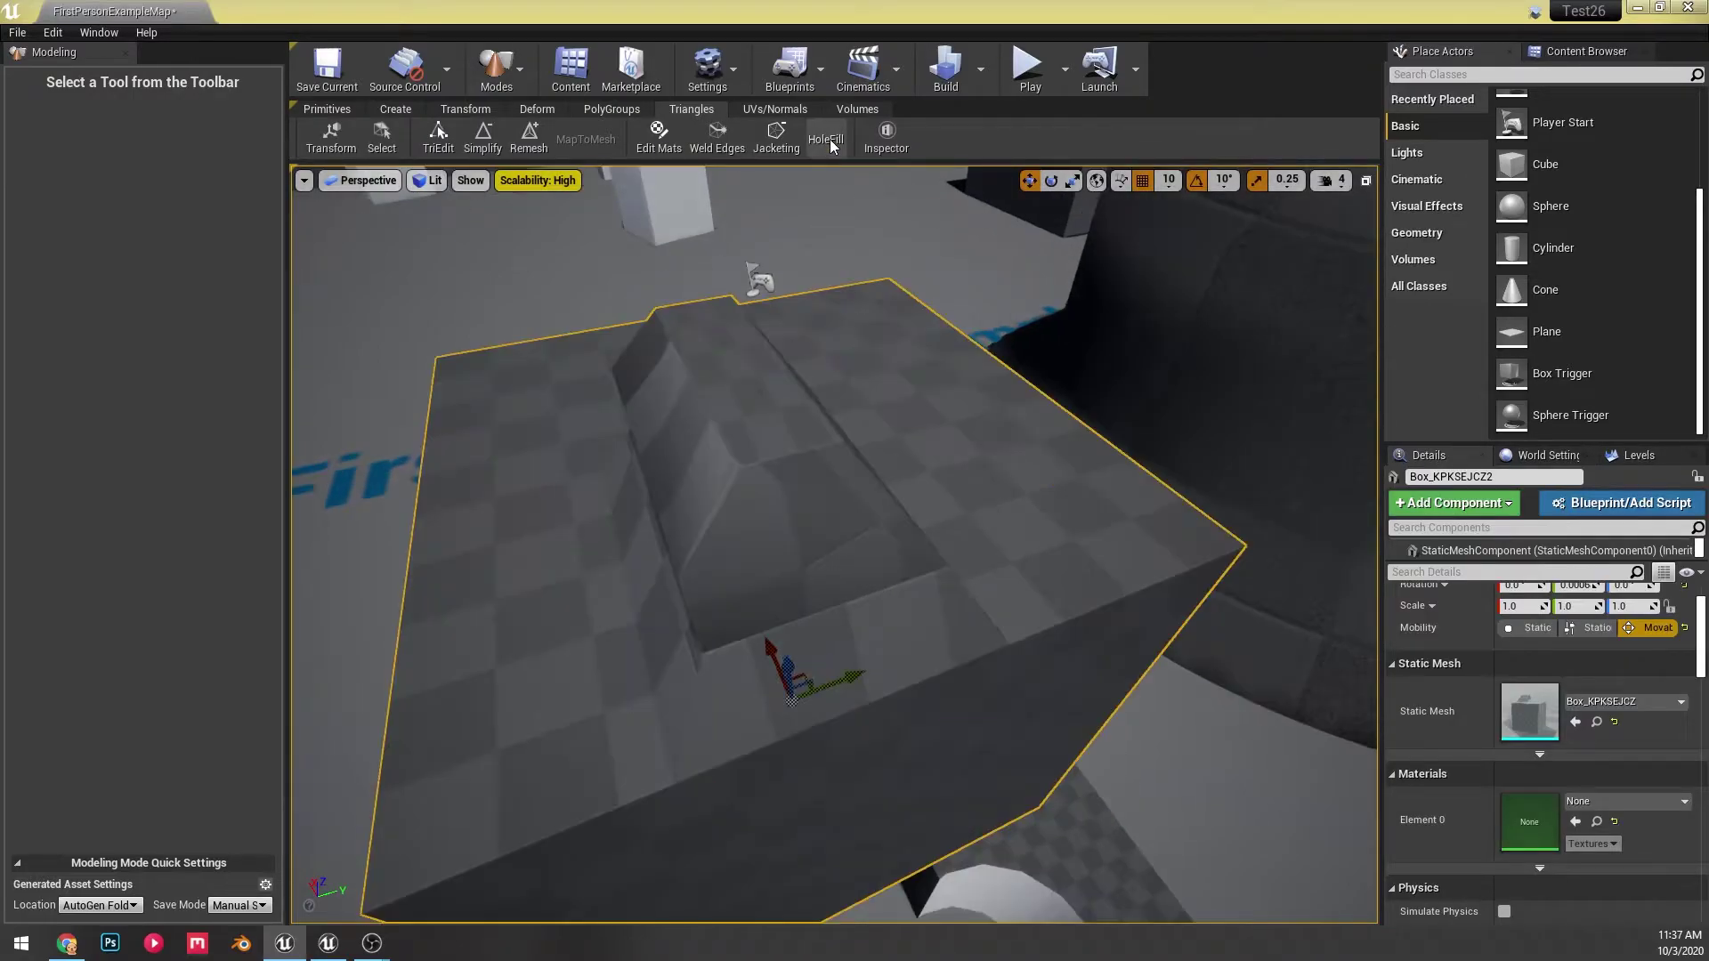
{"action": "left_click", "coordinate": [827, 139]}
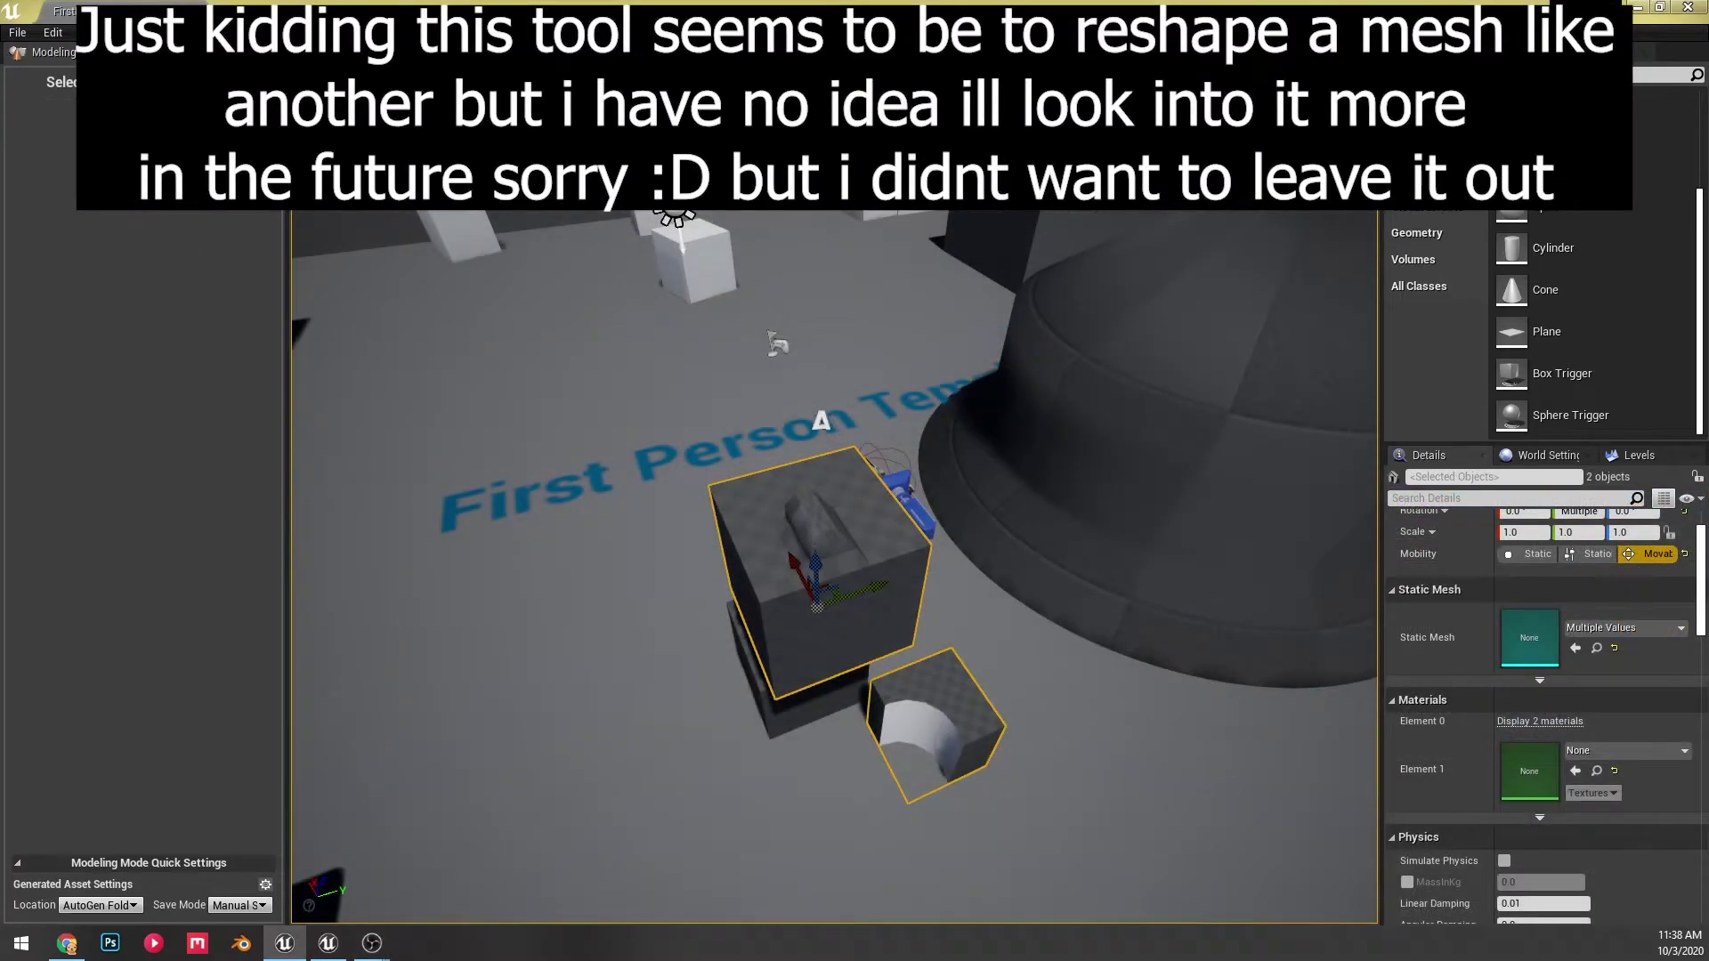
{"action": "key", "text": "w"}
{"action": "mouse_move", "coordinate": [834, 552]}
{"action": "right_mouse_down"}
{"action": "mouse_move", "coordinate": [842, 517]}
{"action": "mouse_move", "coordinate": [834, 570]}
{"action": "right_mouse_up"}
{"action": "key", "text": "s"}
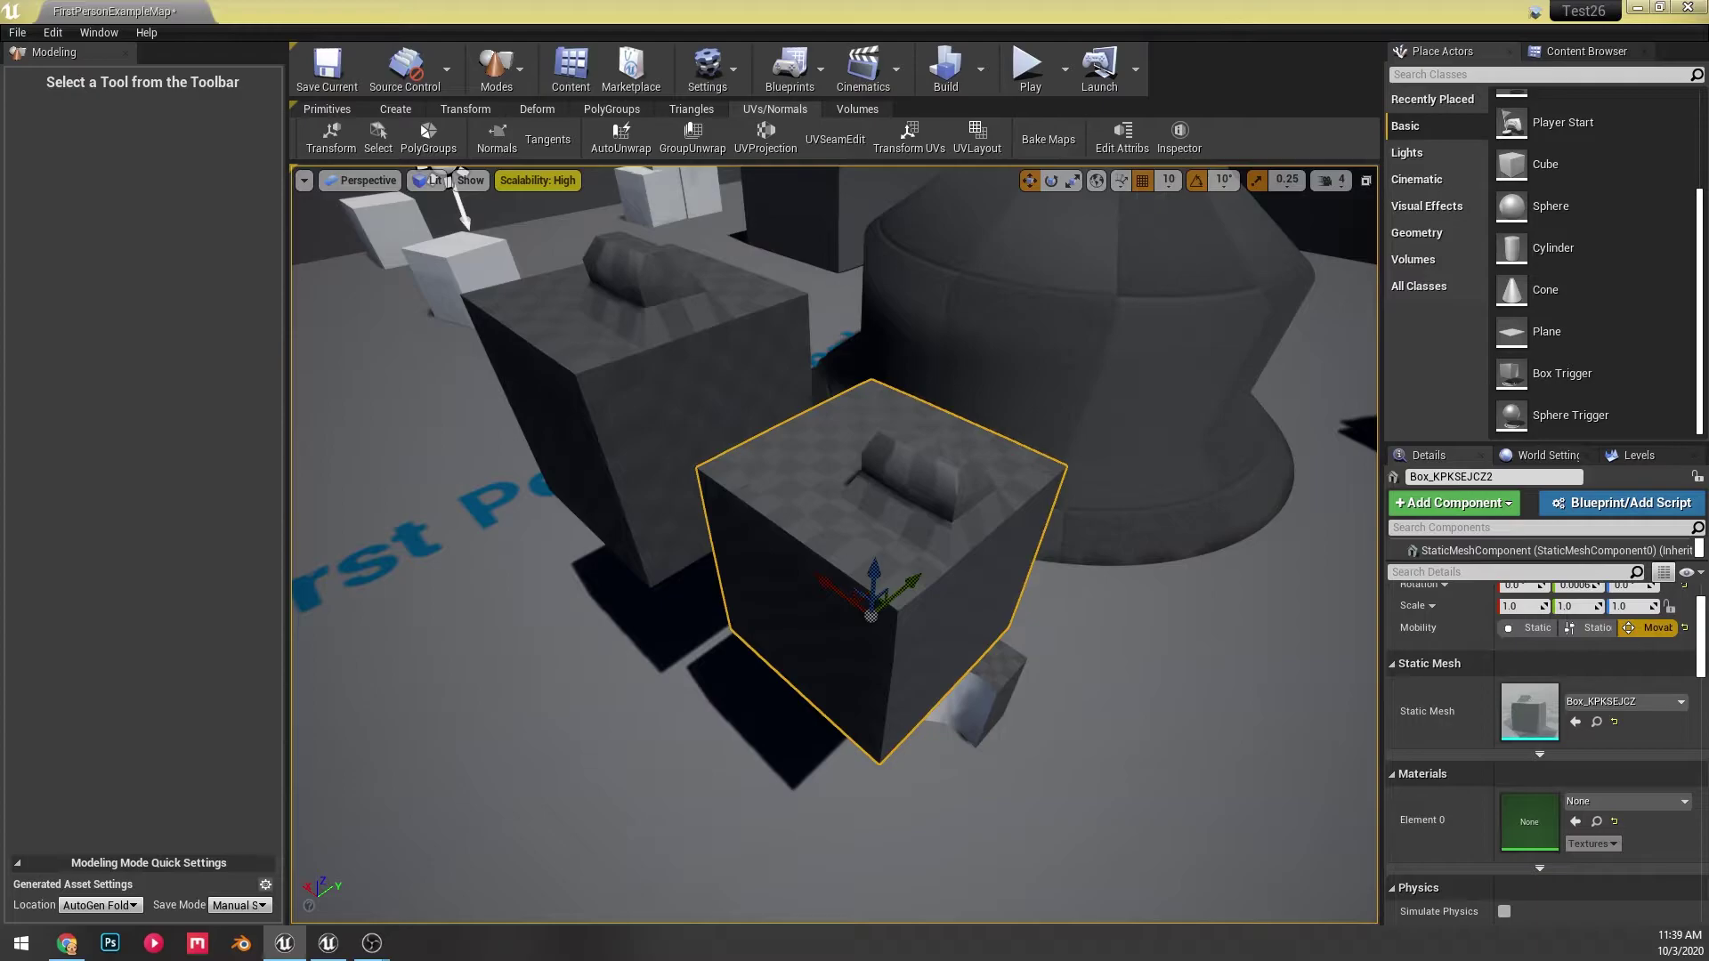
{"action": "key", "text": "alt+Tab"}
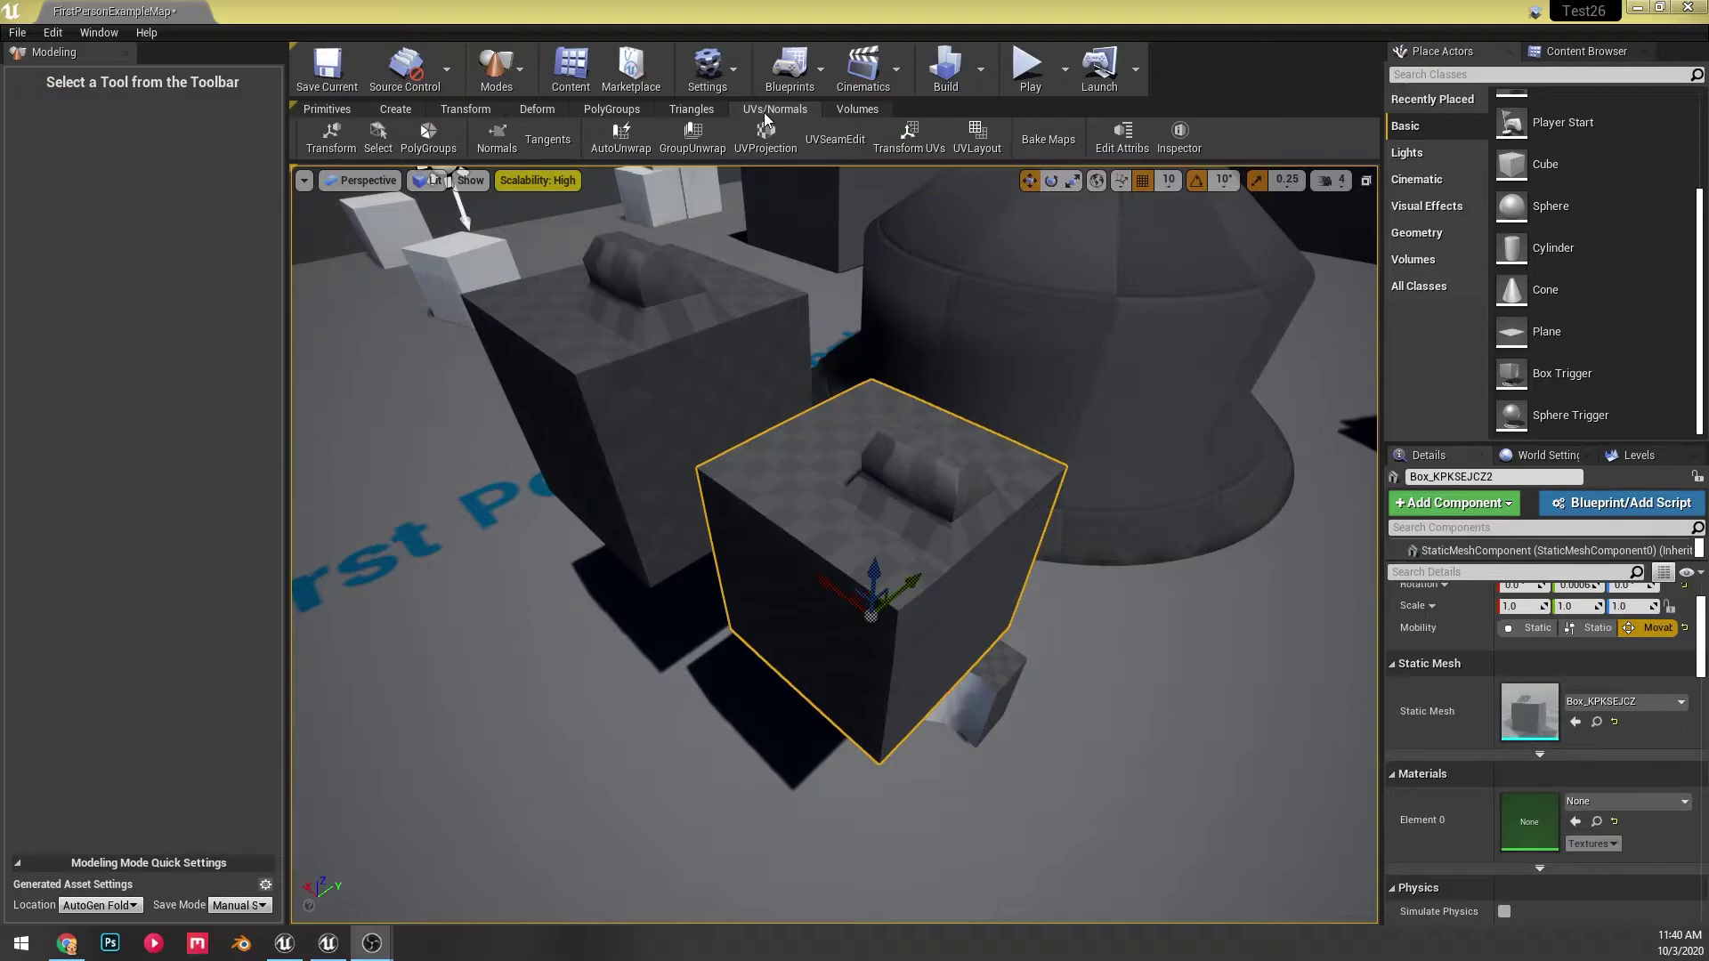
- Open the Tangents tool on the selected box and examine the tangent lines across its surfaces up close
{"action": "left_click", "coordinate": [553, 140]}
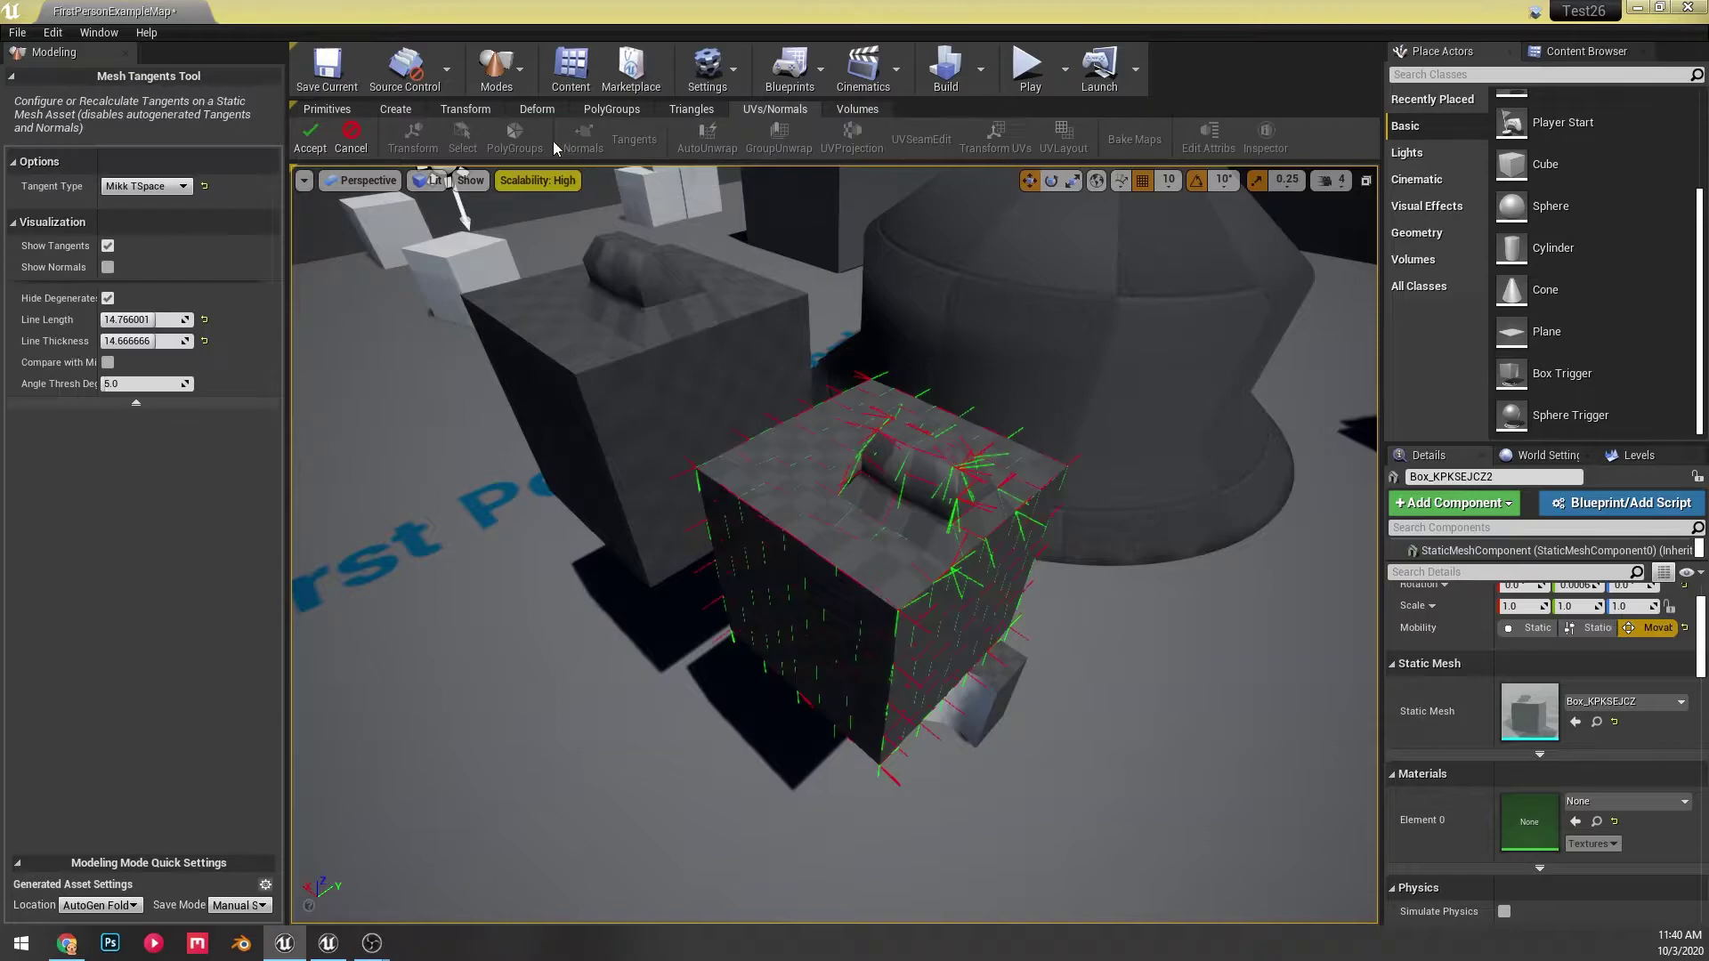
{"action": "scroll", "coordinate": [887, 462], "scroll_direction": "up", "scroll_amount": 5}
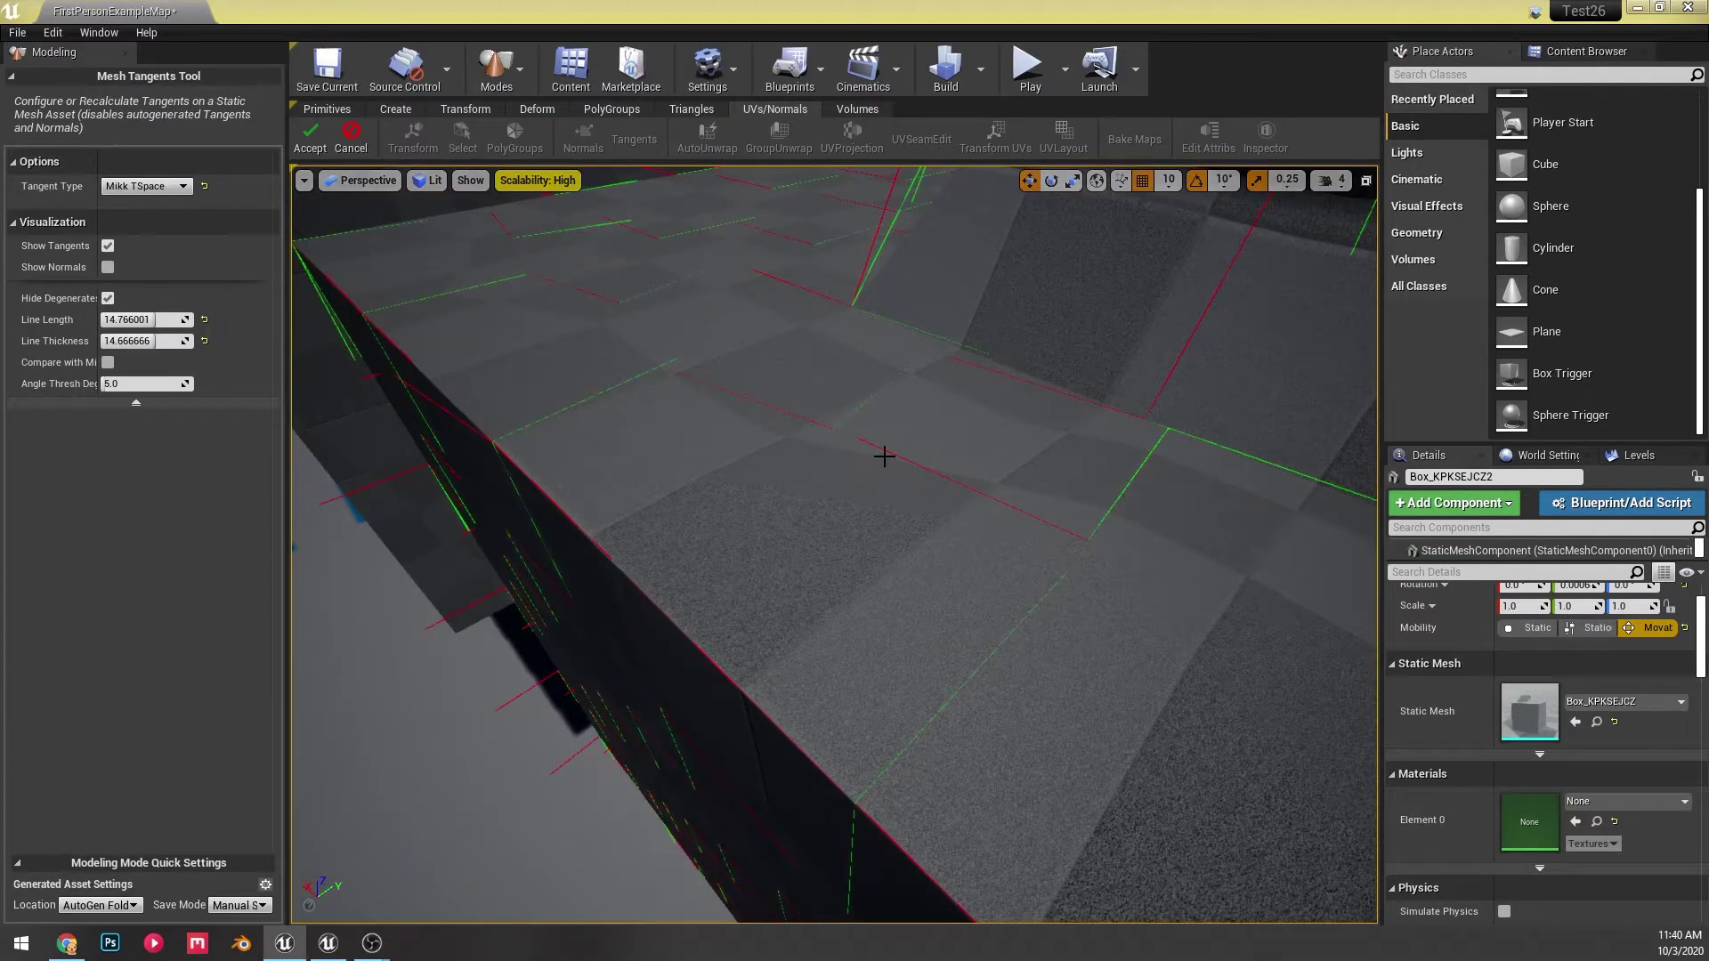
{"action": "scroll", "coordinate": [888, 462], "scroll_direction": "down", "scroll_amount": 6}
{"action": "scroll", "coordinate": [886, 459], "scroll_direction": "up", "scroll_amount": 2}
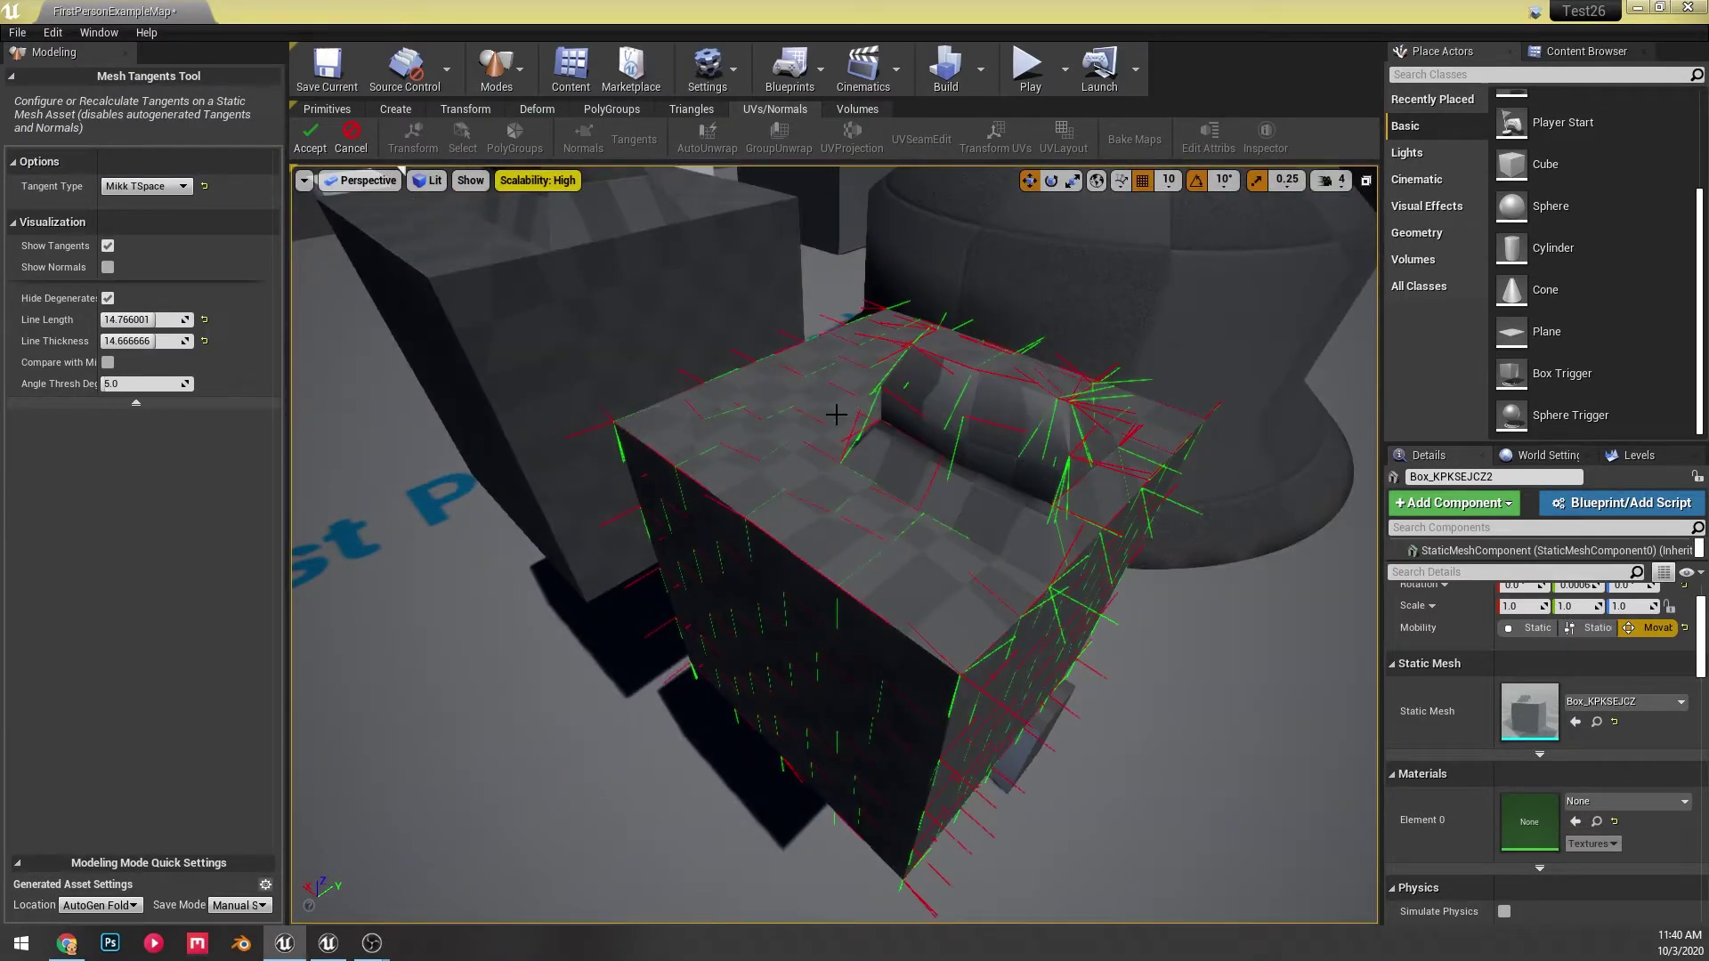
{"action": "right_click_drag", "start_coordinate": [837, 417], "coordinate": [856, 421]}
- Try the Copy Existing tangent type on the box, followed by Fast Mikk TSpace
{"action": "left_click", "coordinate": [159, 187]}
{"action": "left_click", "coordinate": [139, 234]}
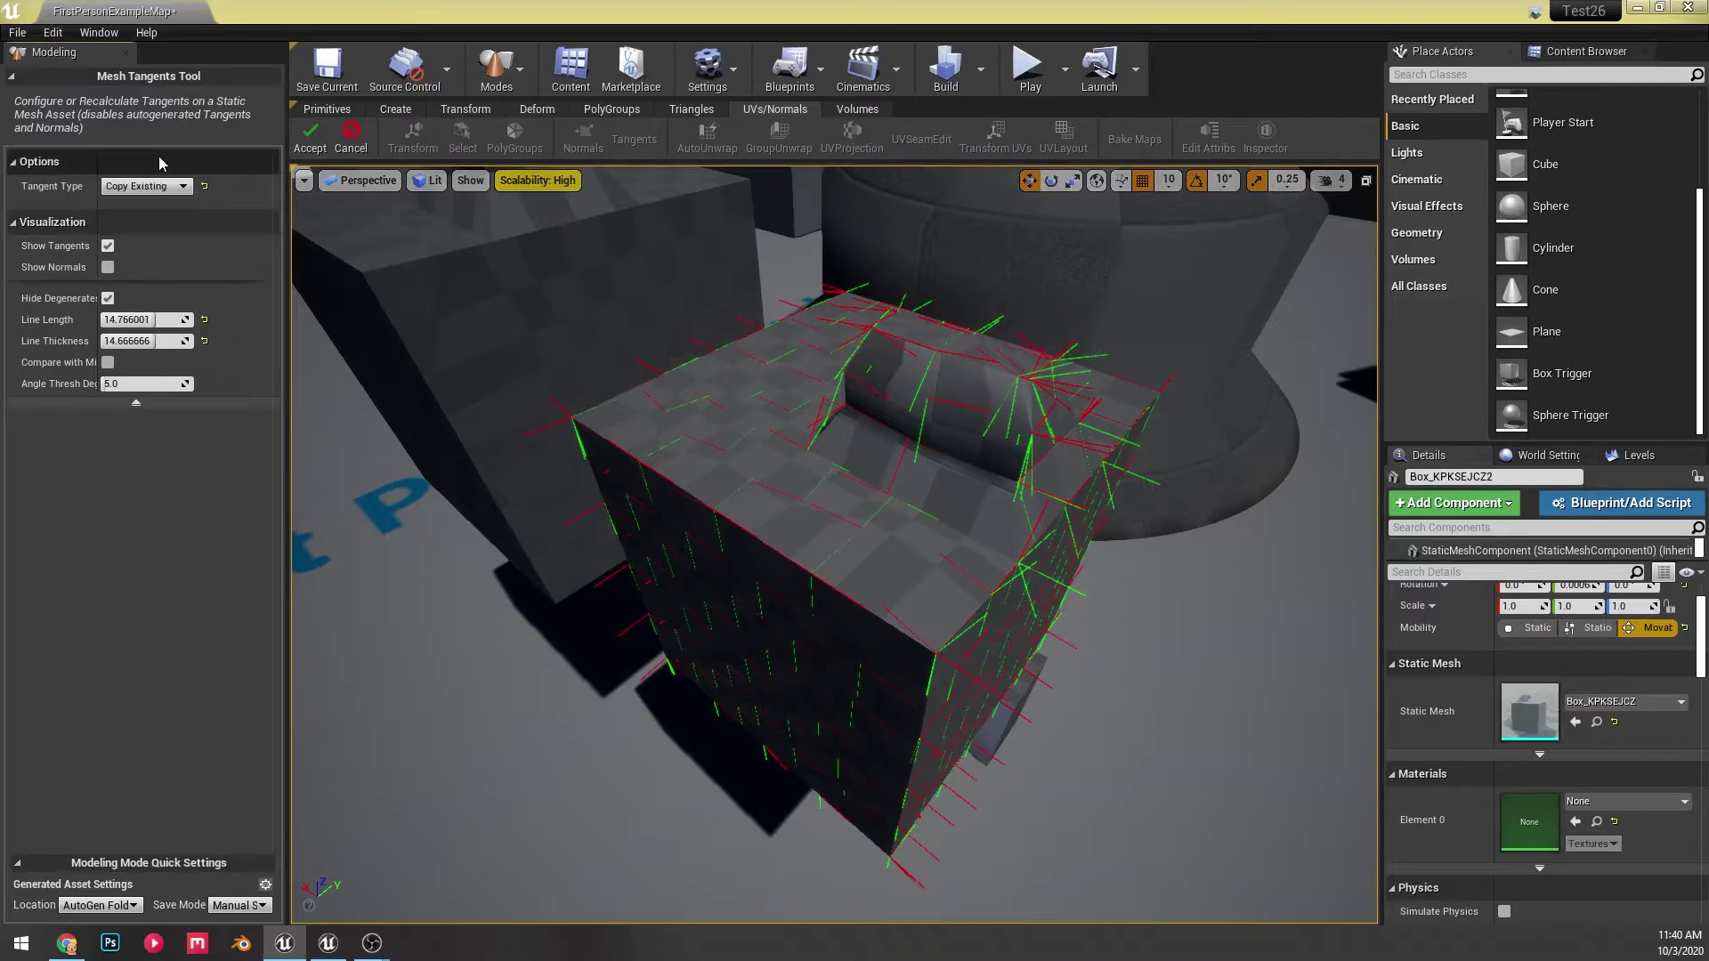
{"action": "left_click", "coordinate": [163, 162]}
{"action": "left_click", "coordinate": [173, 185]}
{"action": "left_click", "coordinate": [178, 161]}
{"action": "left_click", "coordinate": [114, 222]}
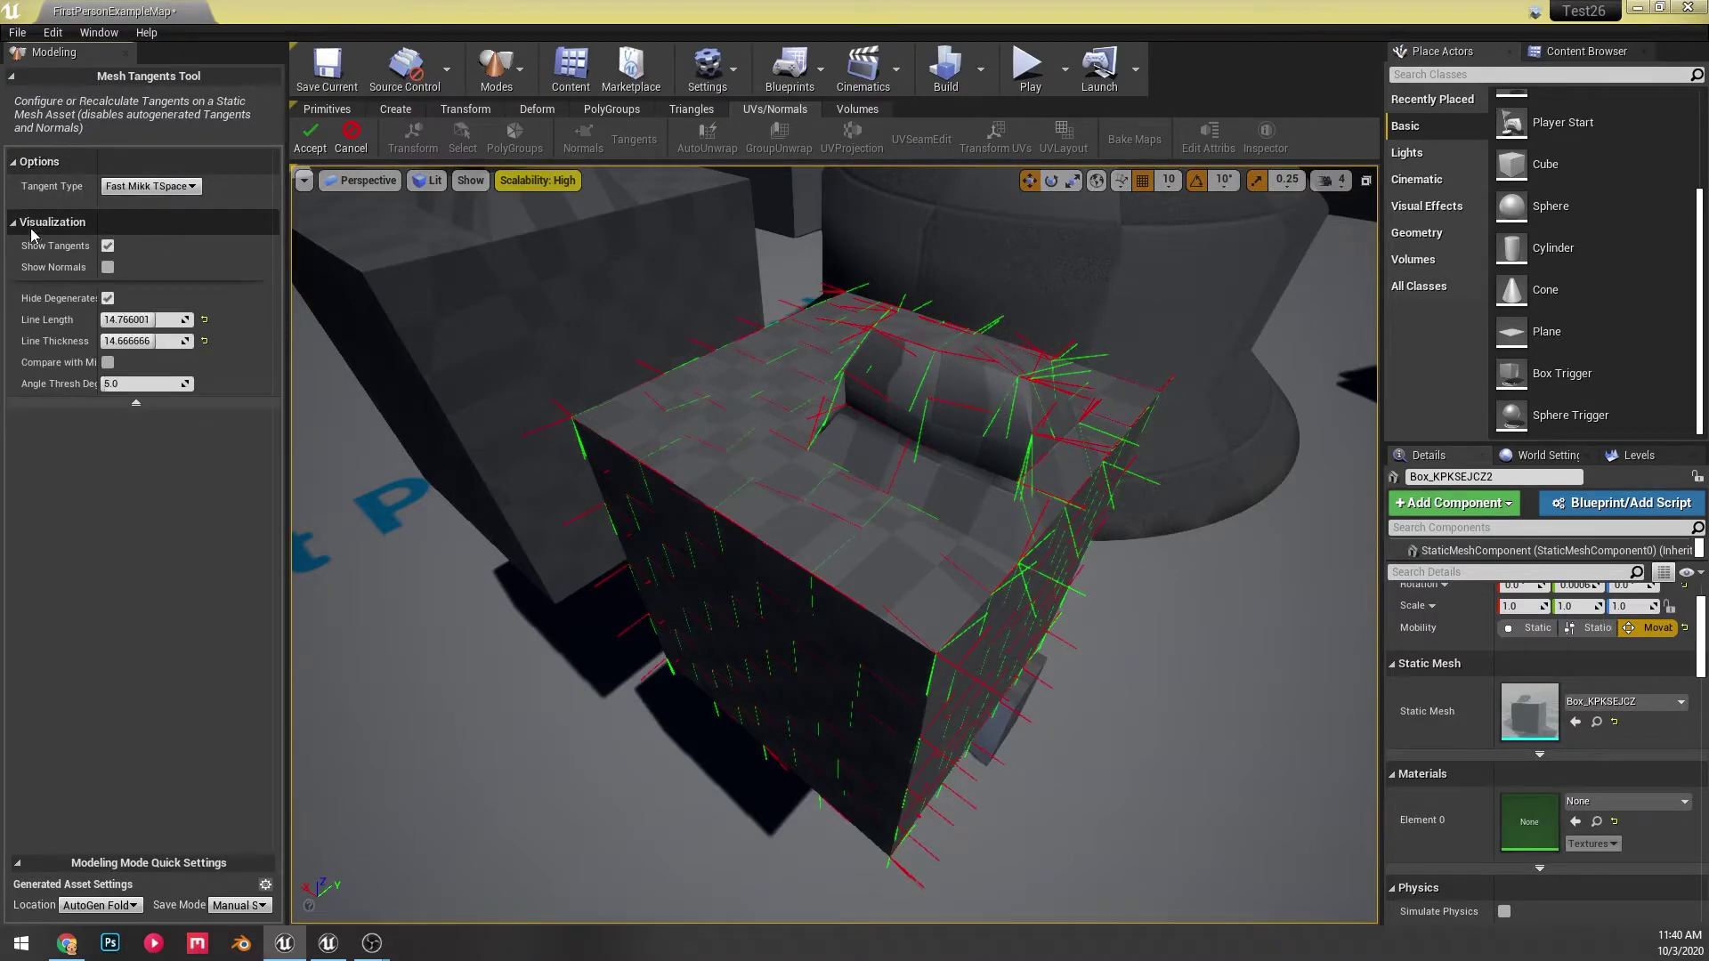
- Set the tangent type to Mikk TSpace with a Line Length of 2.0 and leave the Tangents tool
{"action": "left_click", "coordinate": [159, 187]}
{"action": "left_click", "coordinate": [158, 187]}
{"action": "left_click", "coordinate": [158, 187]}
{"action": "left_click", "coordinate": [161, 202]}
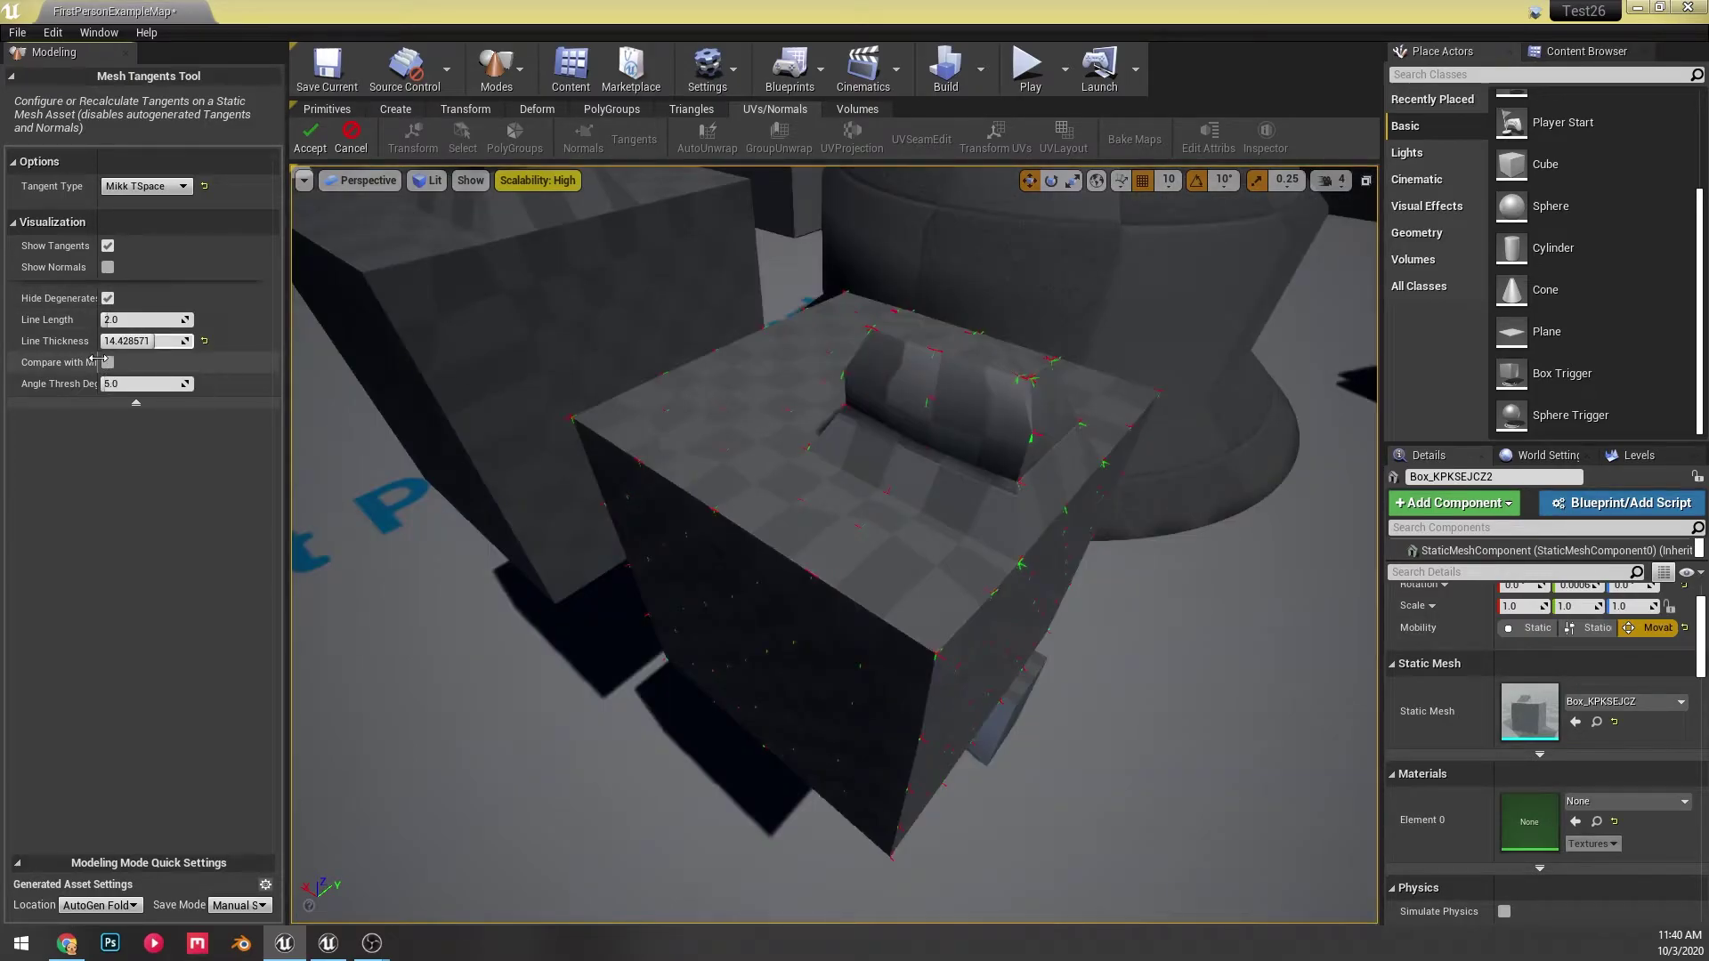
{"action": "mouse_move", "coordinate": [98, 362]}
{"action": "left_mouse_down"}
{"action": "mouse_move", "coordinate": [157, 361]}
{"action": "mouse_move", "coordinate": [132, 362]}
{"action": "left_mouse_up"}
{"action": "left_click", "coordinate": [142, 362]}
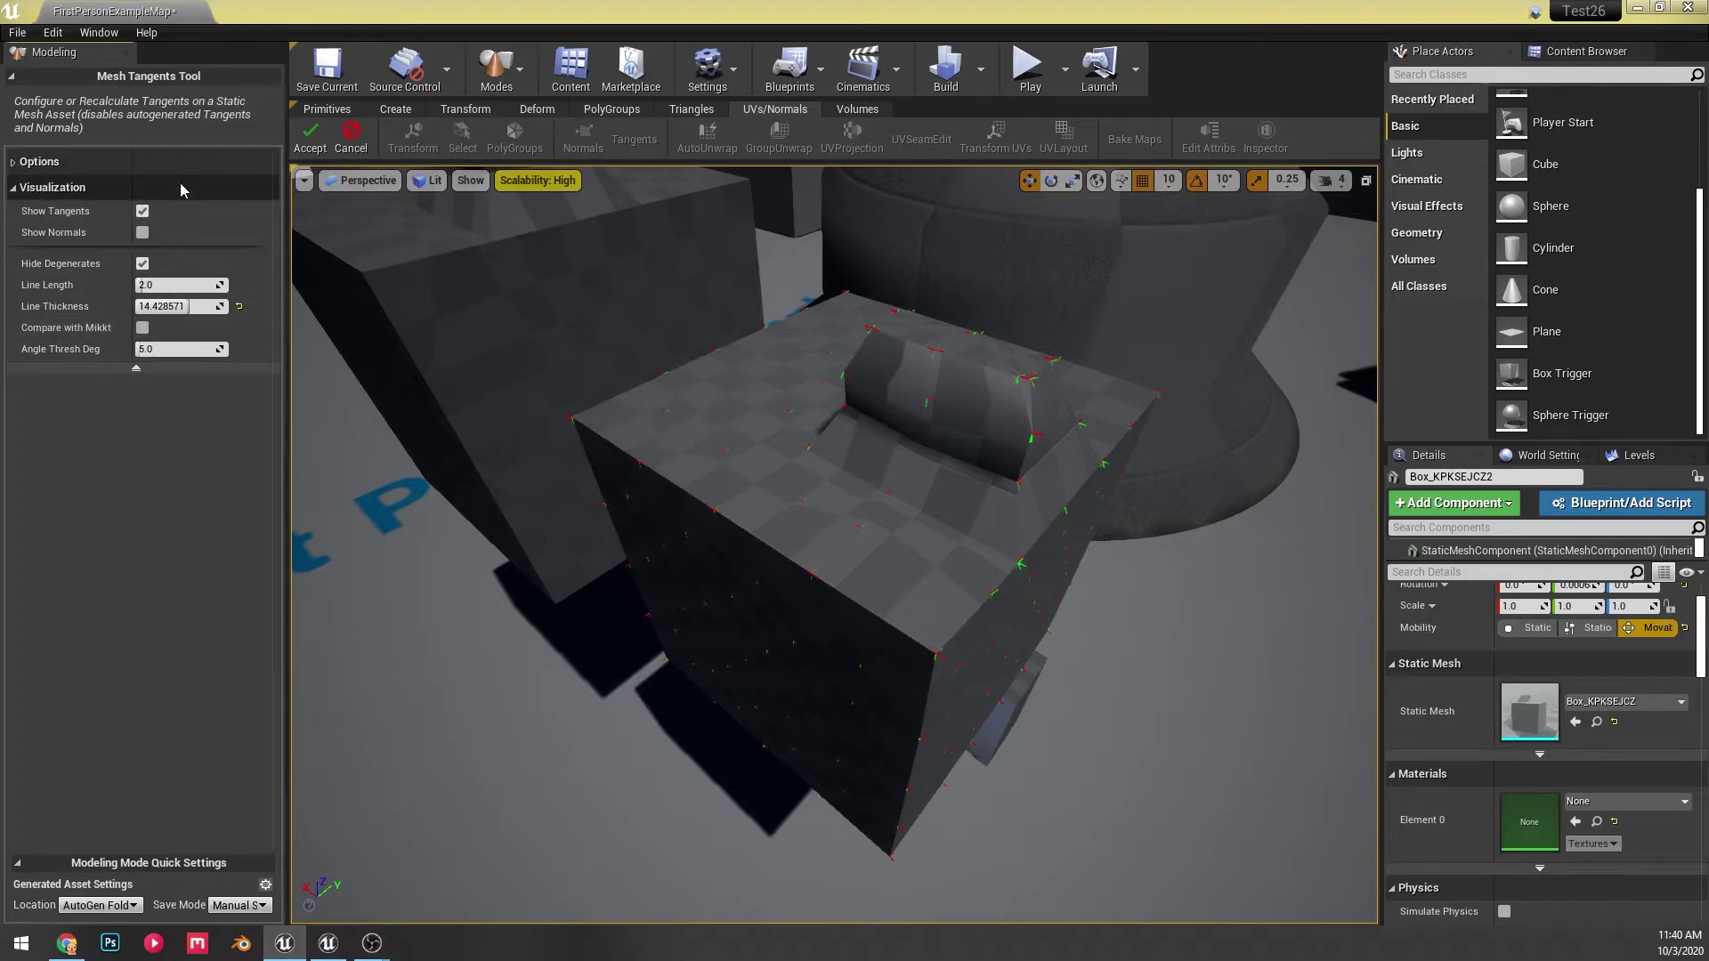
{"action": "left_click", "coordinate": [189, 184]}
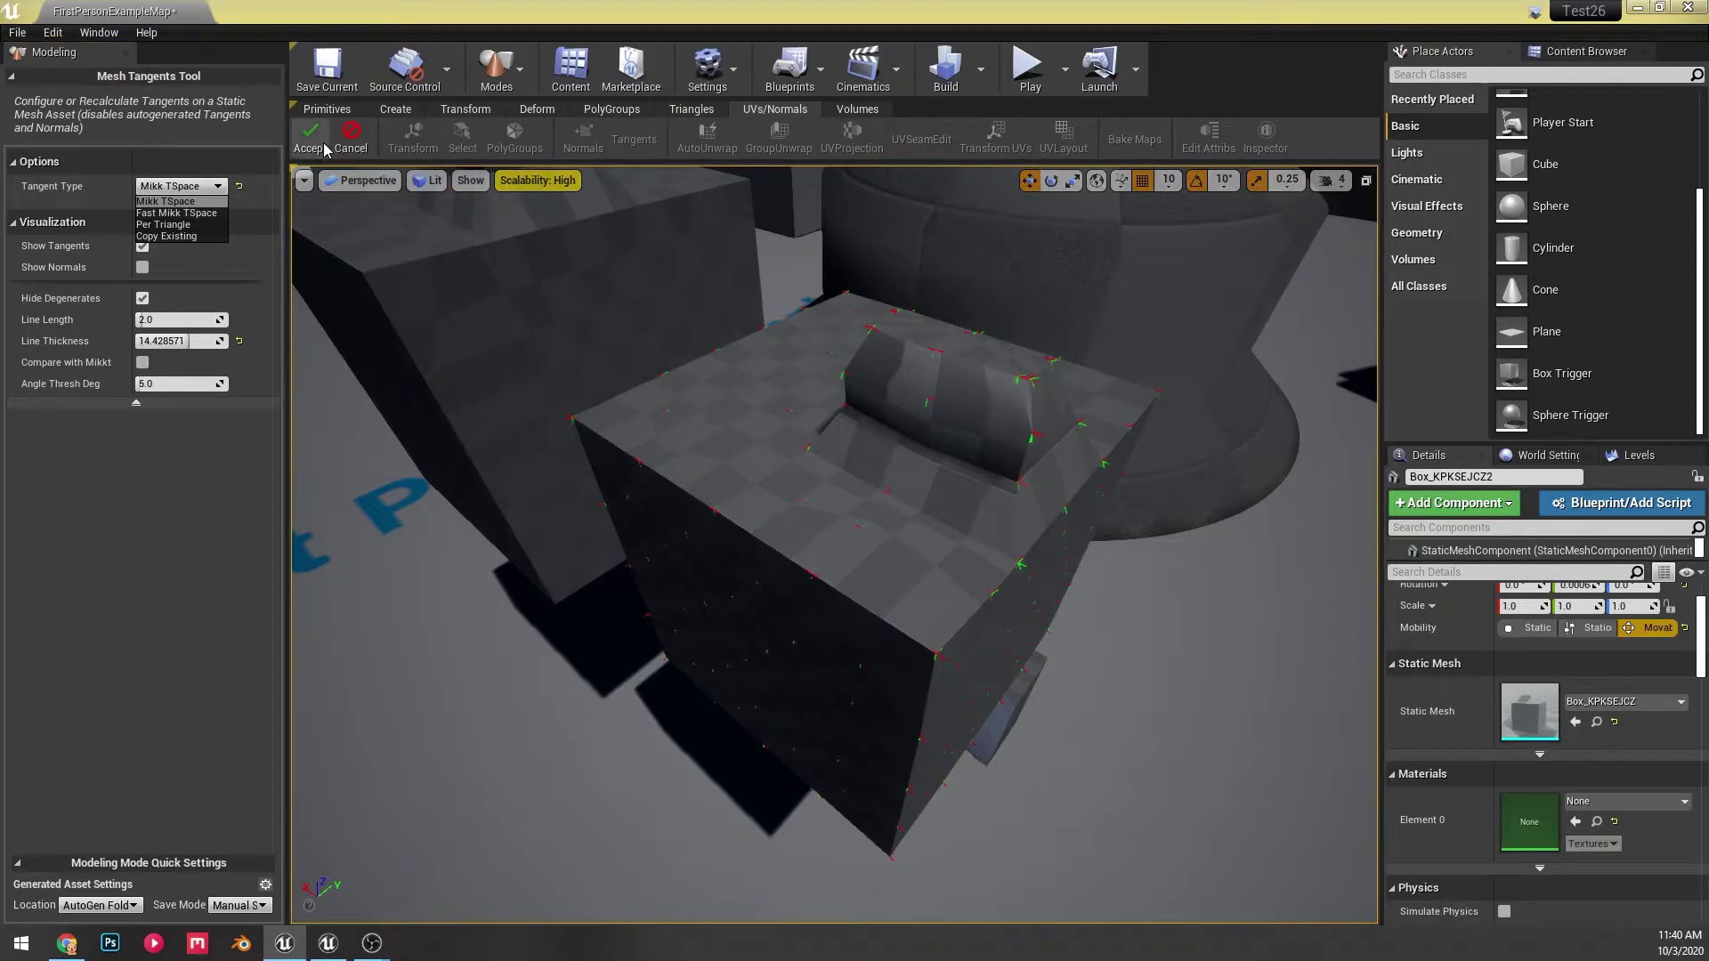
{"action": "left_click", "coordinate": [210, 162]}
{"action": "key", "text": "Escape"}
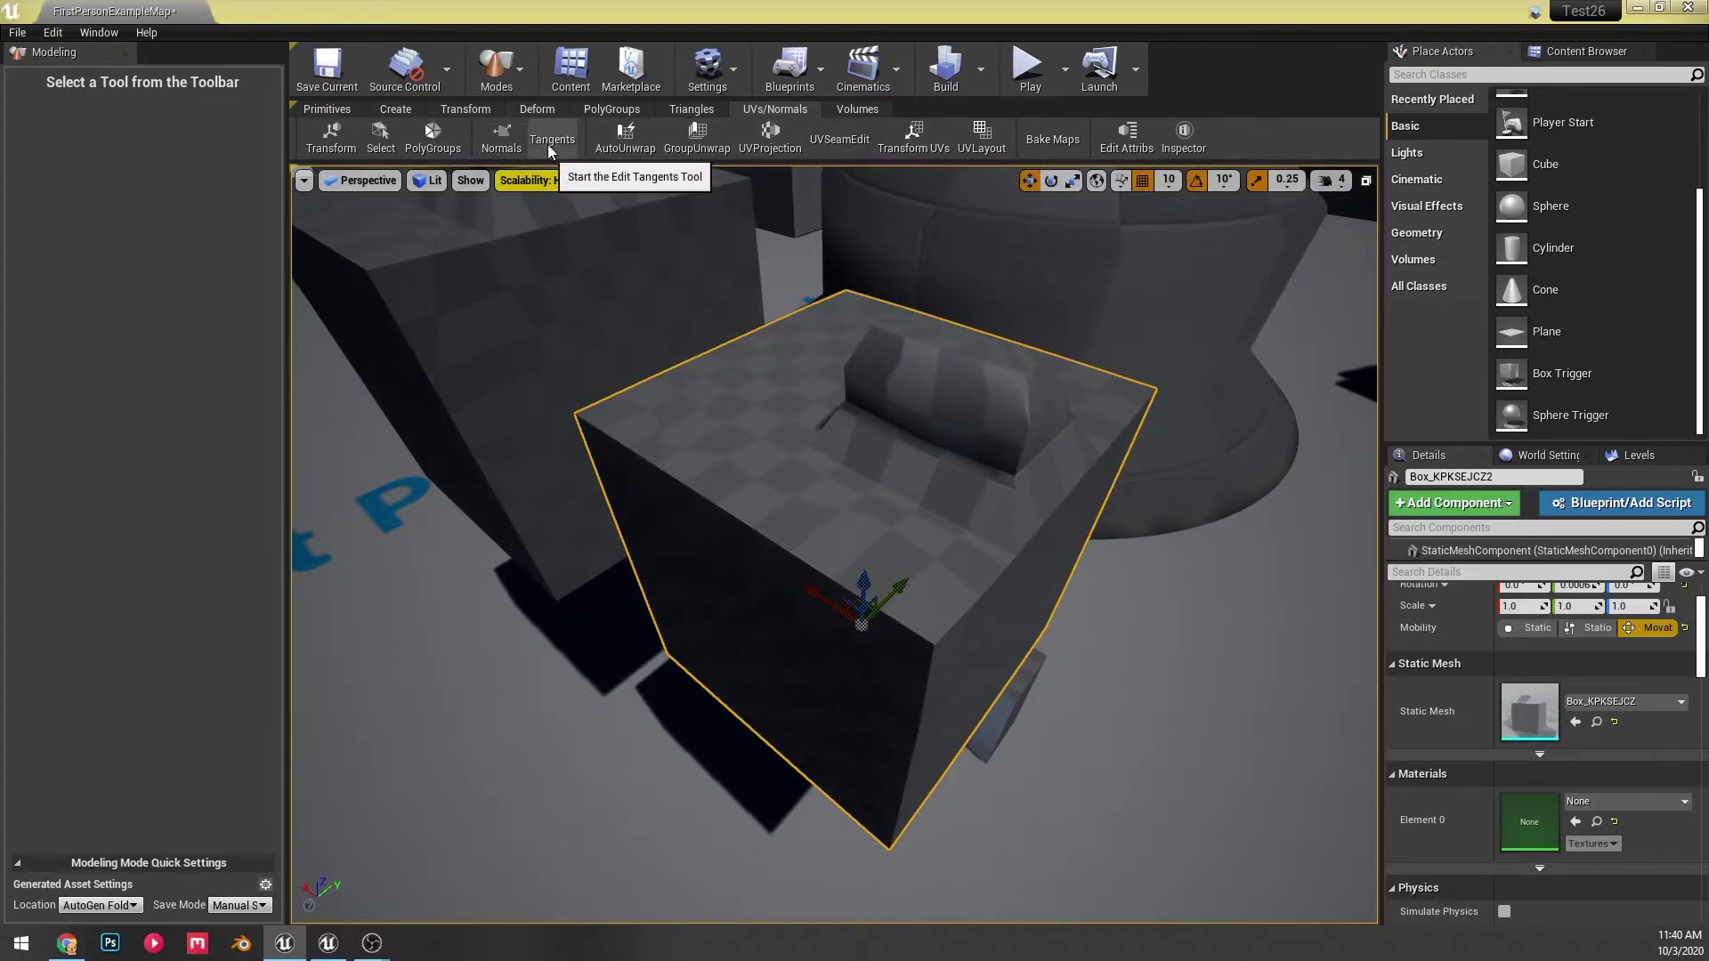
- Start the UV seam editing tool on the box and draw a seam from the raised block's base corner to the nearby top edge
{"action": "left_click", "coordinate": [835, 140]}
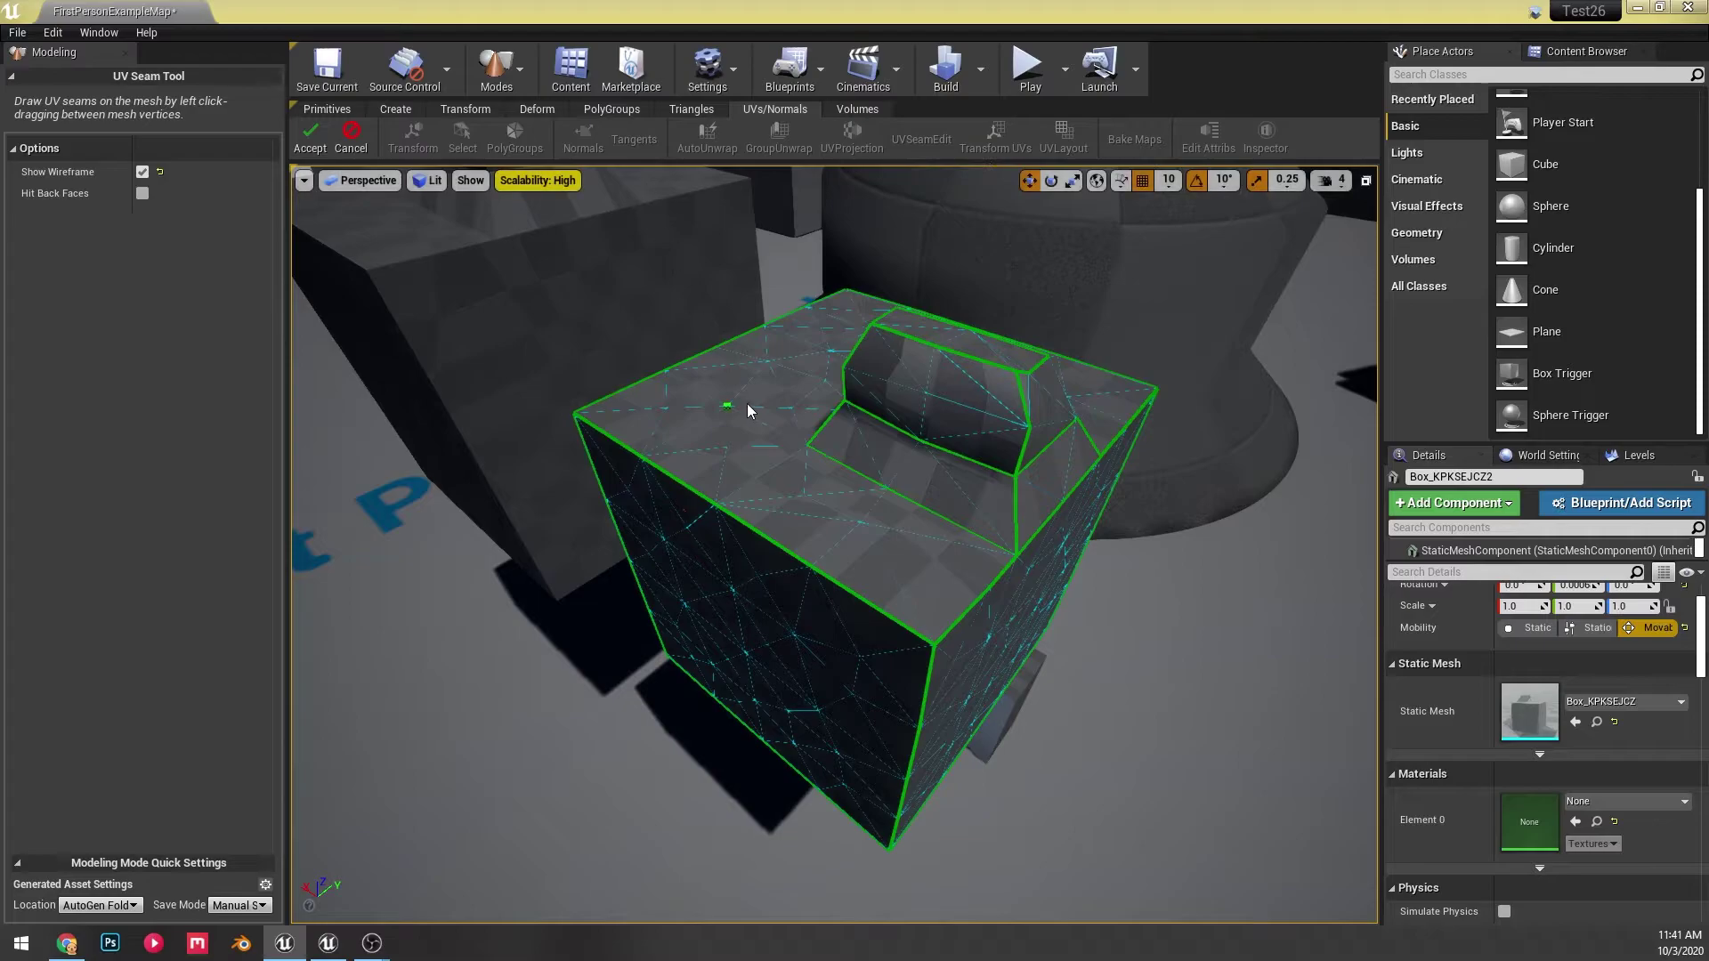
{"action": "right_click_drag", "start_coordinate": [805, 386], "coordinate": [837, 447]}
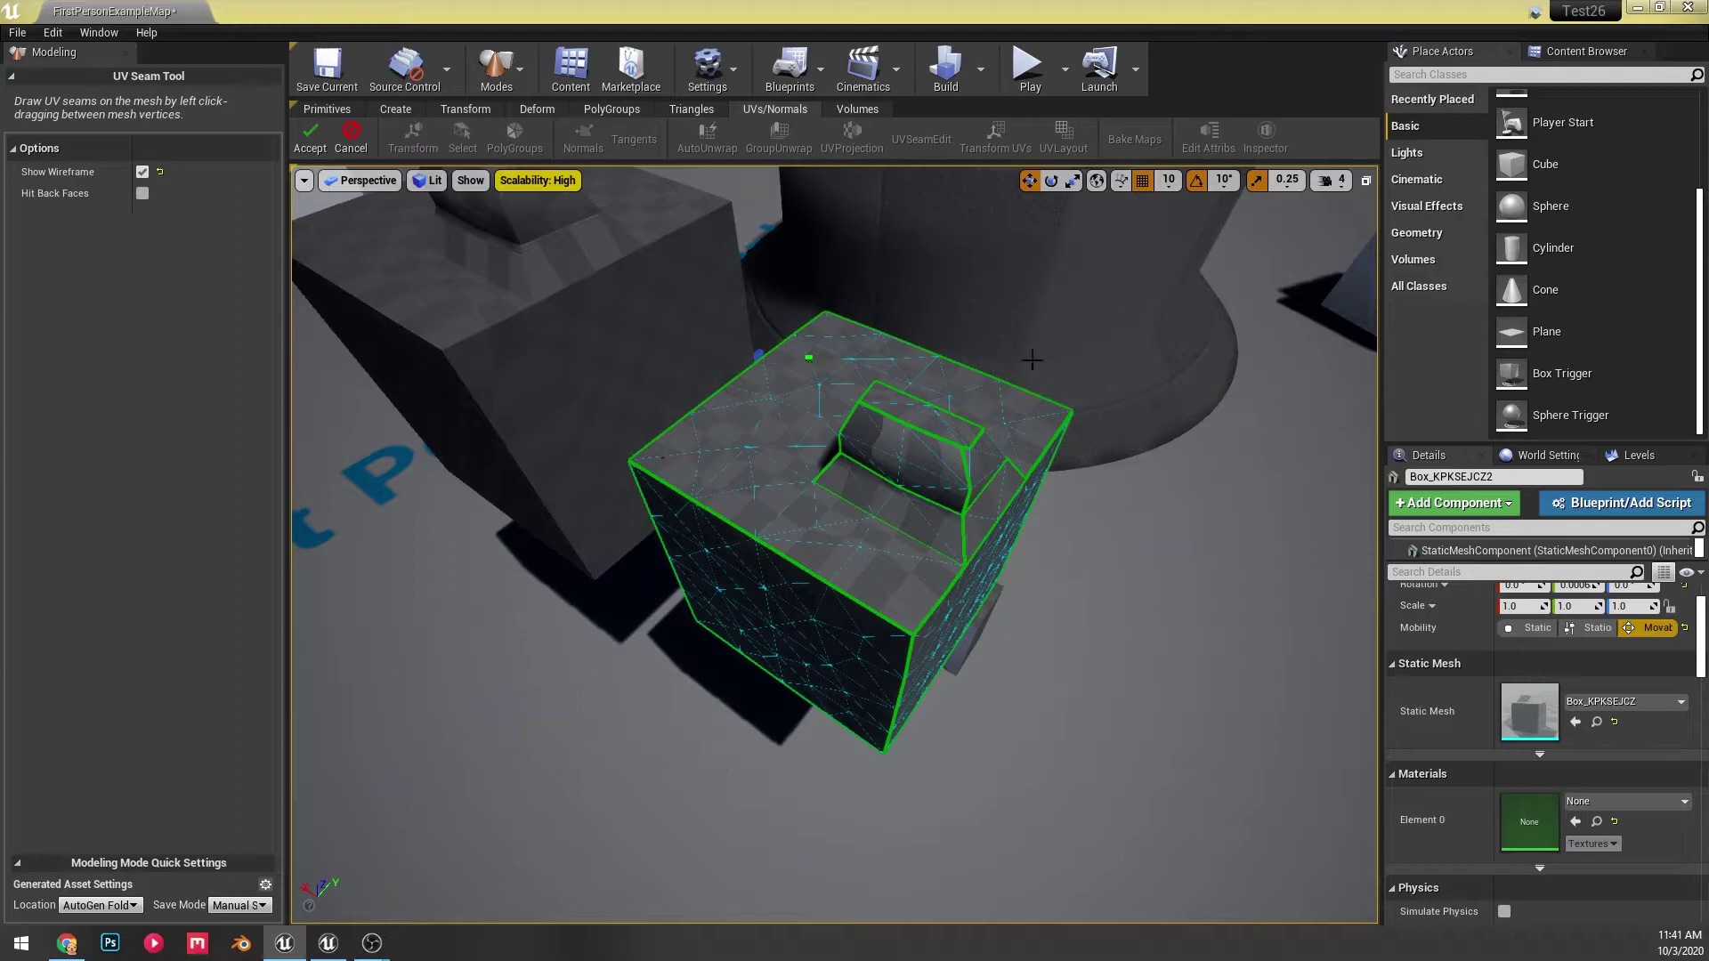
{"action": "scroll", "coordinate": [818, 495], "scroll_direction": "up", "scroll_amount": 3}
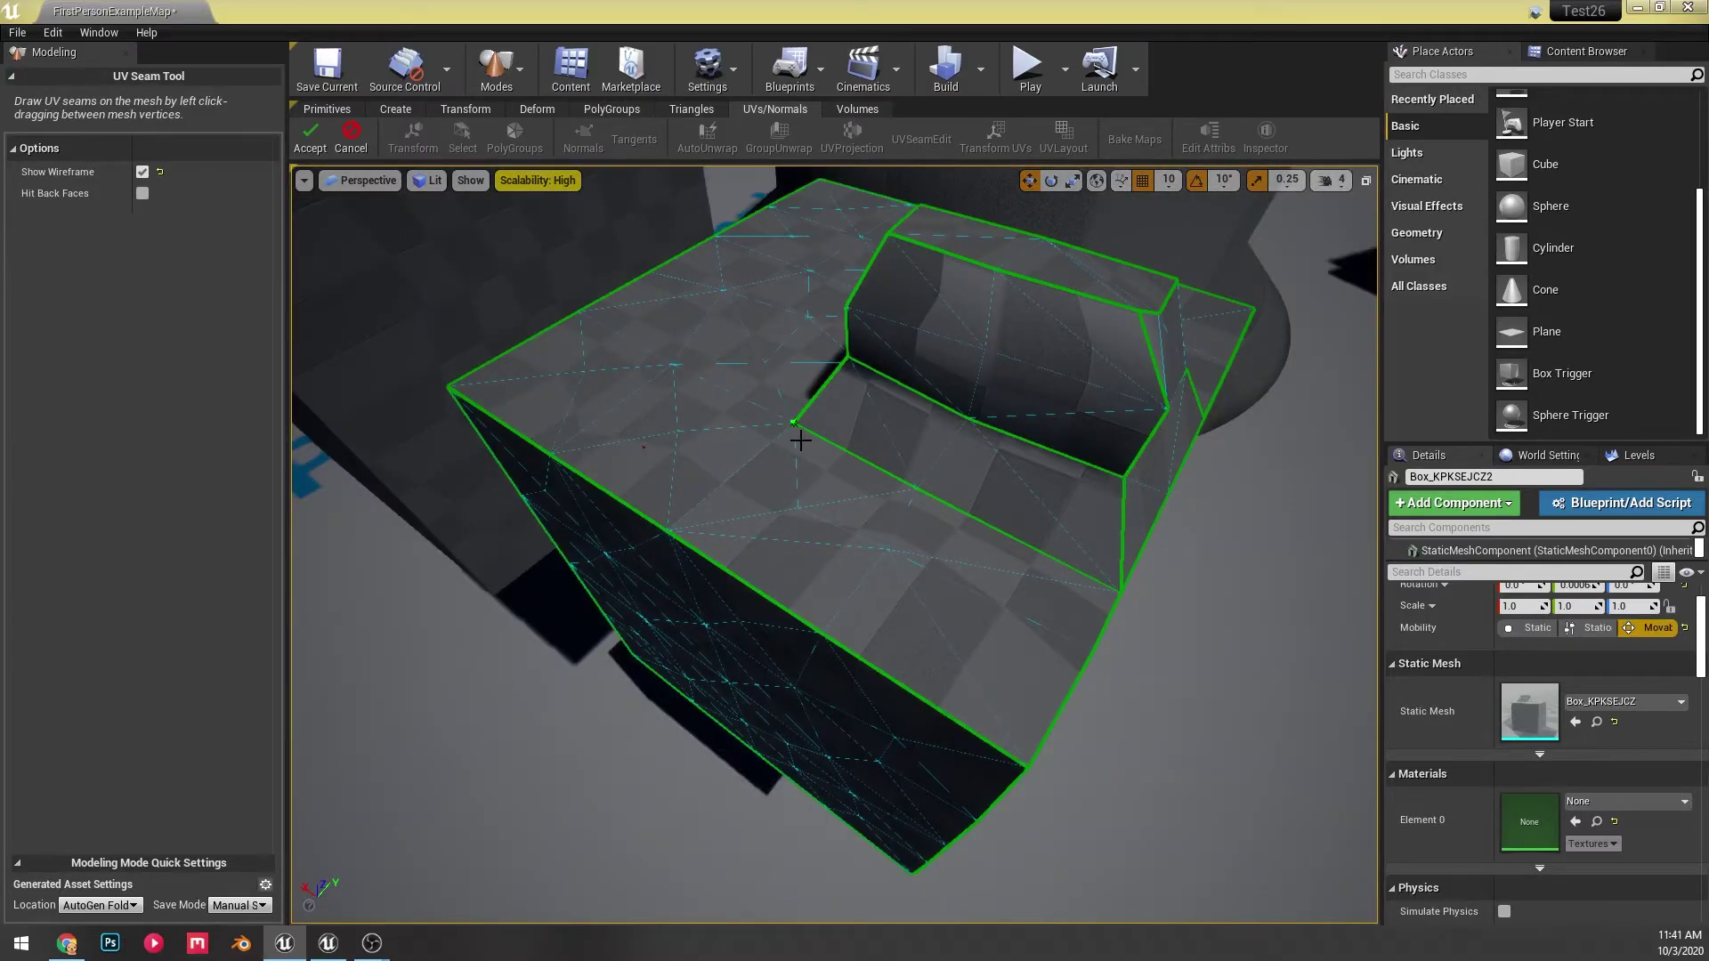
{"action": "scroll", "coordinate": [800, 440], "scroll_direction": "down", "scroll_amount": 3}
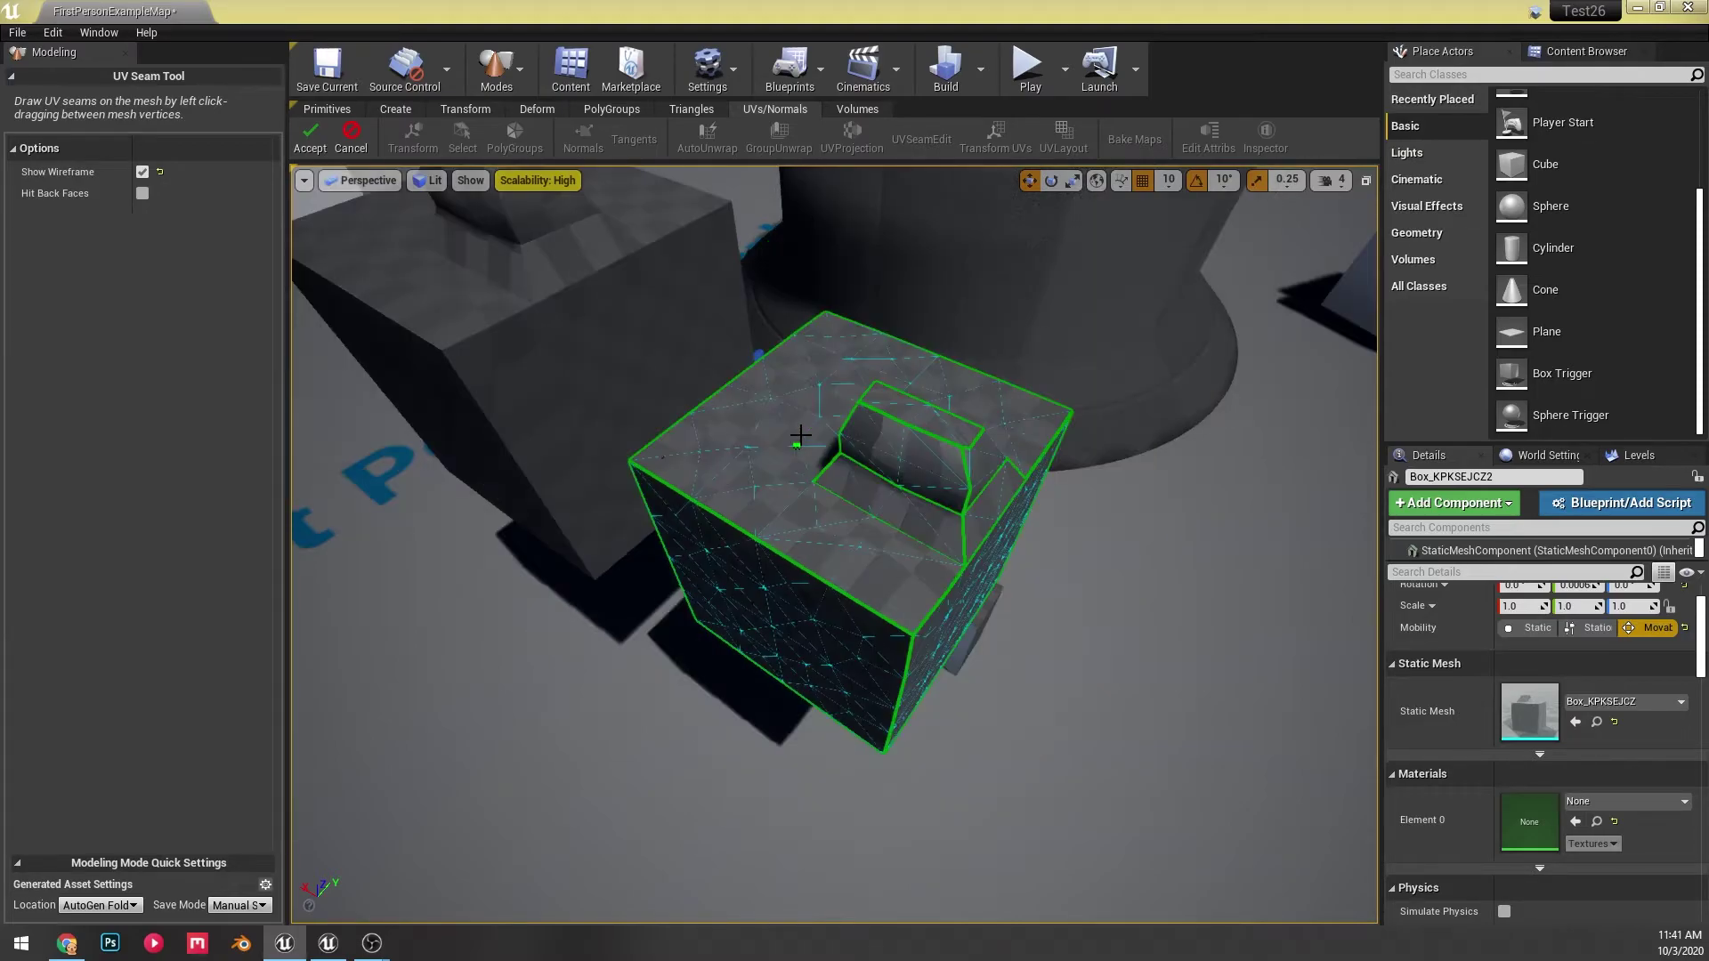
{"action": "scroll", "coordinate": [800, 435], "scroll_direction": "up", "scroll_amount": 3}
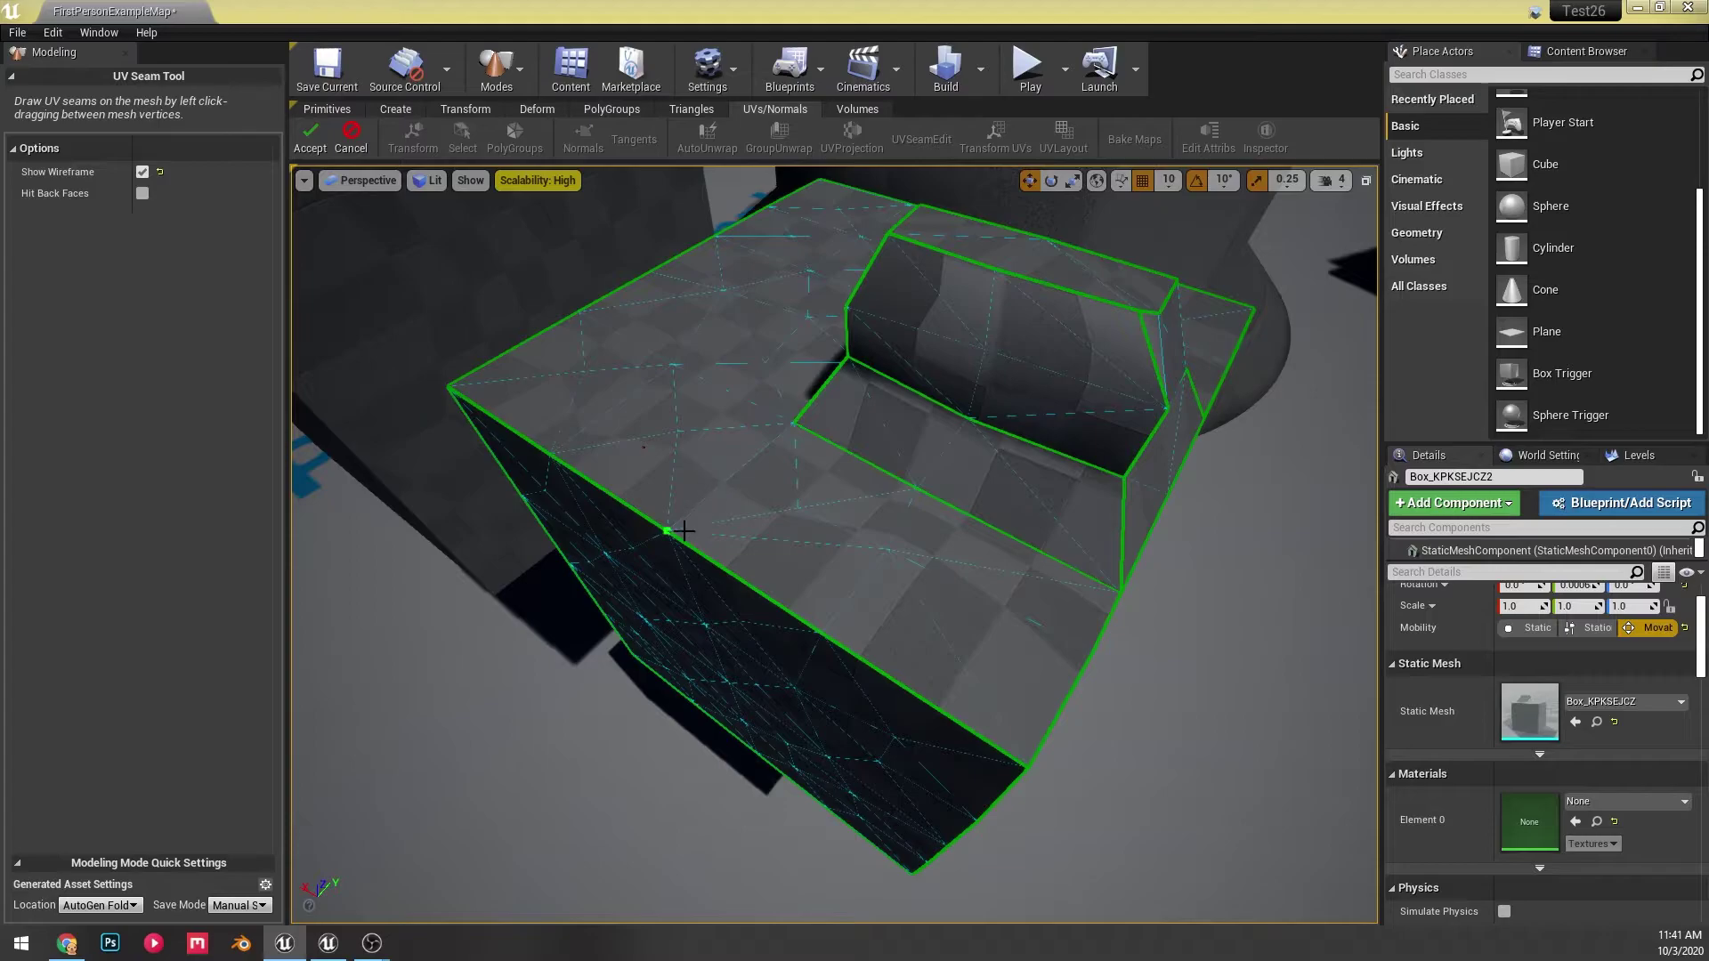
{"action": "scroll", "coordinate": [789, 439], "scroll_direction": "down", "scroll_amount": 3}
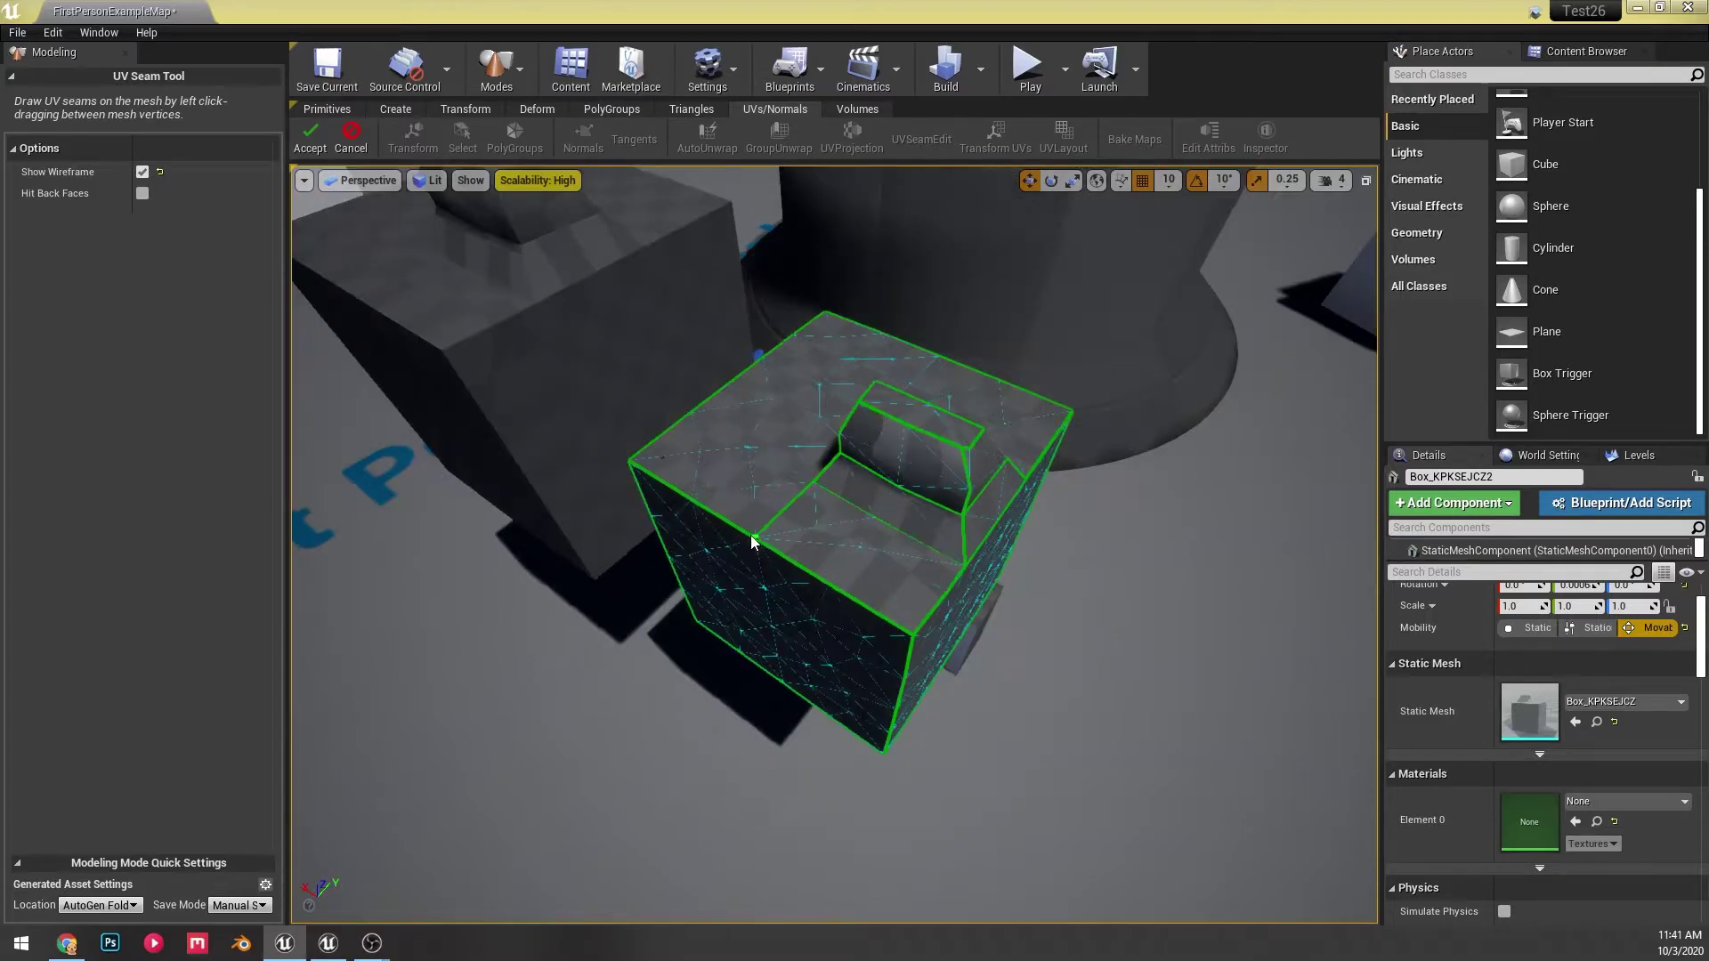
- Draw another UV seam across the top face from the raised block's opposite base corner to the box's outer edge
{"action": "scroll", "coordinate": [897, 580], "scroll_direction": "up", "scroll_amount": 2}
{"action": "left_click_drag", "start_coordinate": [897, 580], "coordinate": [1157, 356], "text": "alt"}
{"action": "scroll", "coordinate": [1157, 569], "scroll_direction": "up", "scroll_amount": 3}
{"action": "left_click_drag", "start_coordinate": [1157, 569], "coordinate": [1091, 665], "text": "alt"}
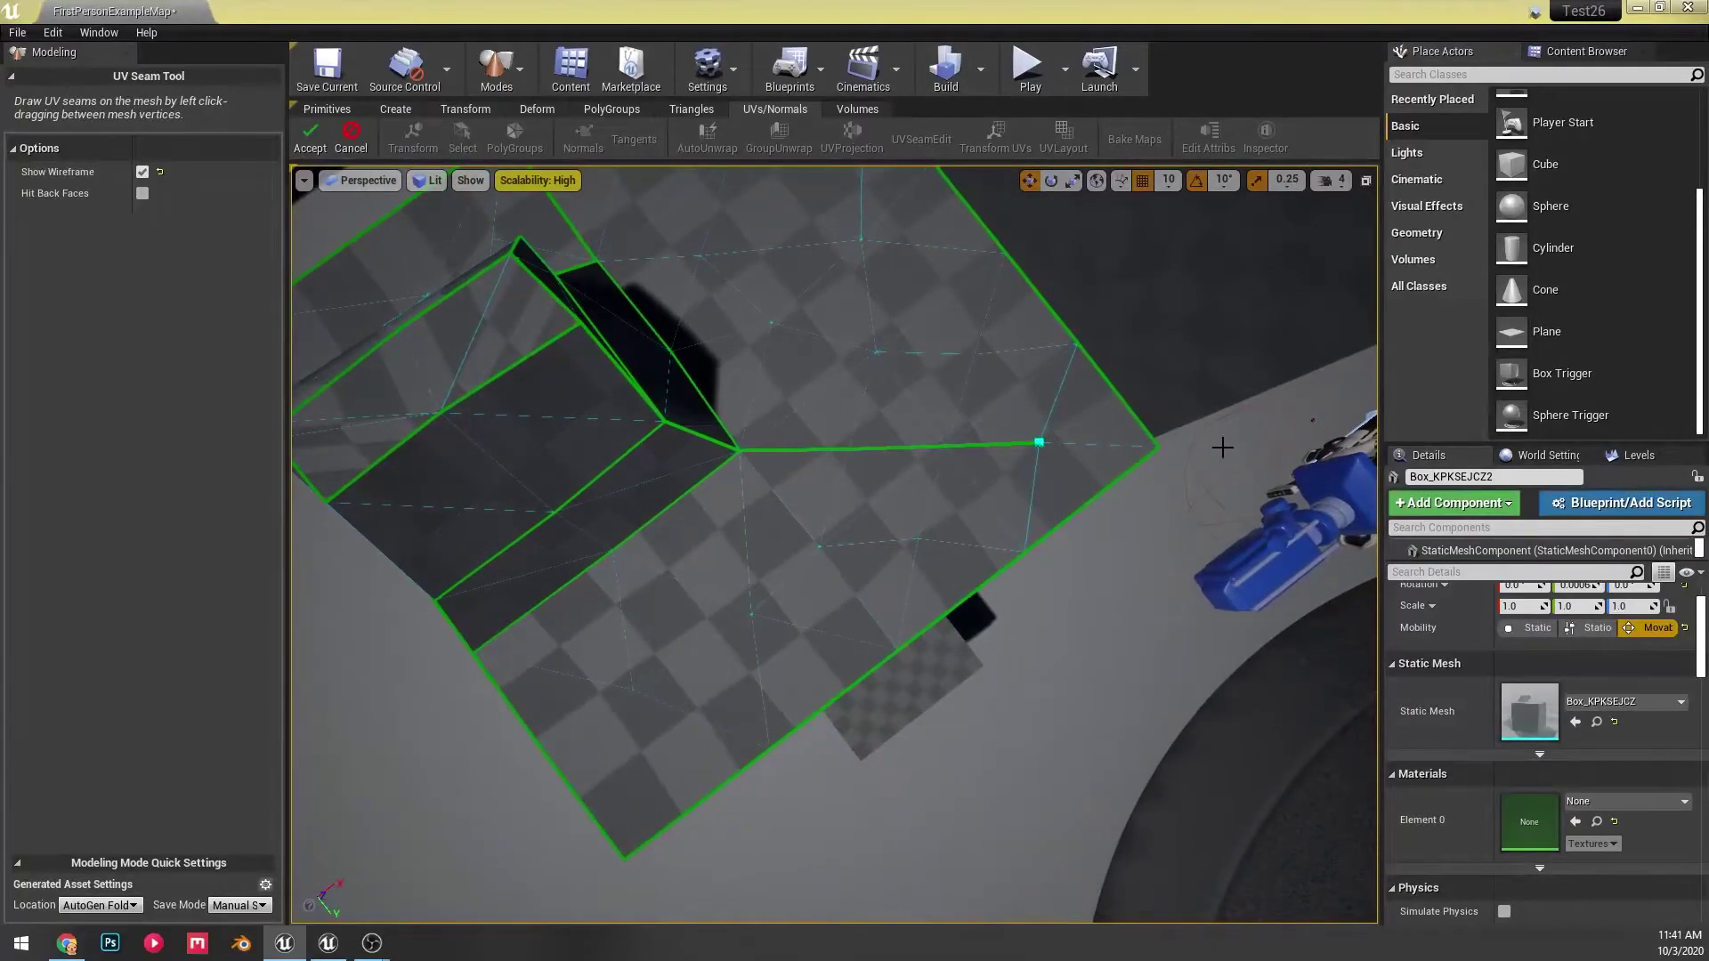
{"action": "left_click_drag", "start_coordinate": [1159, 445], "coordinate": [1152, 534], "text": "alt"}
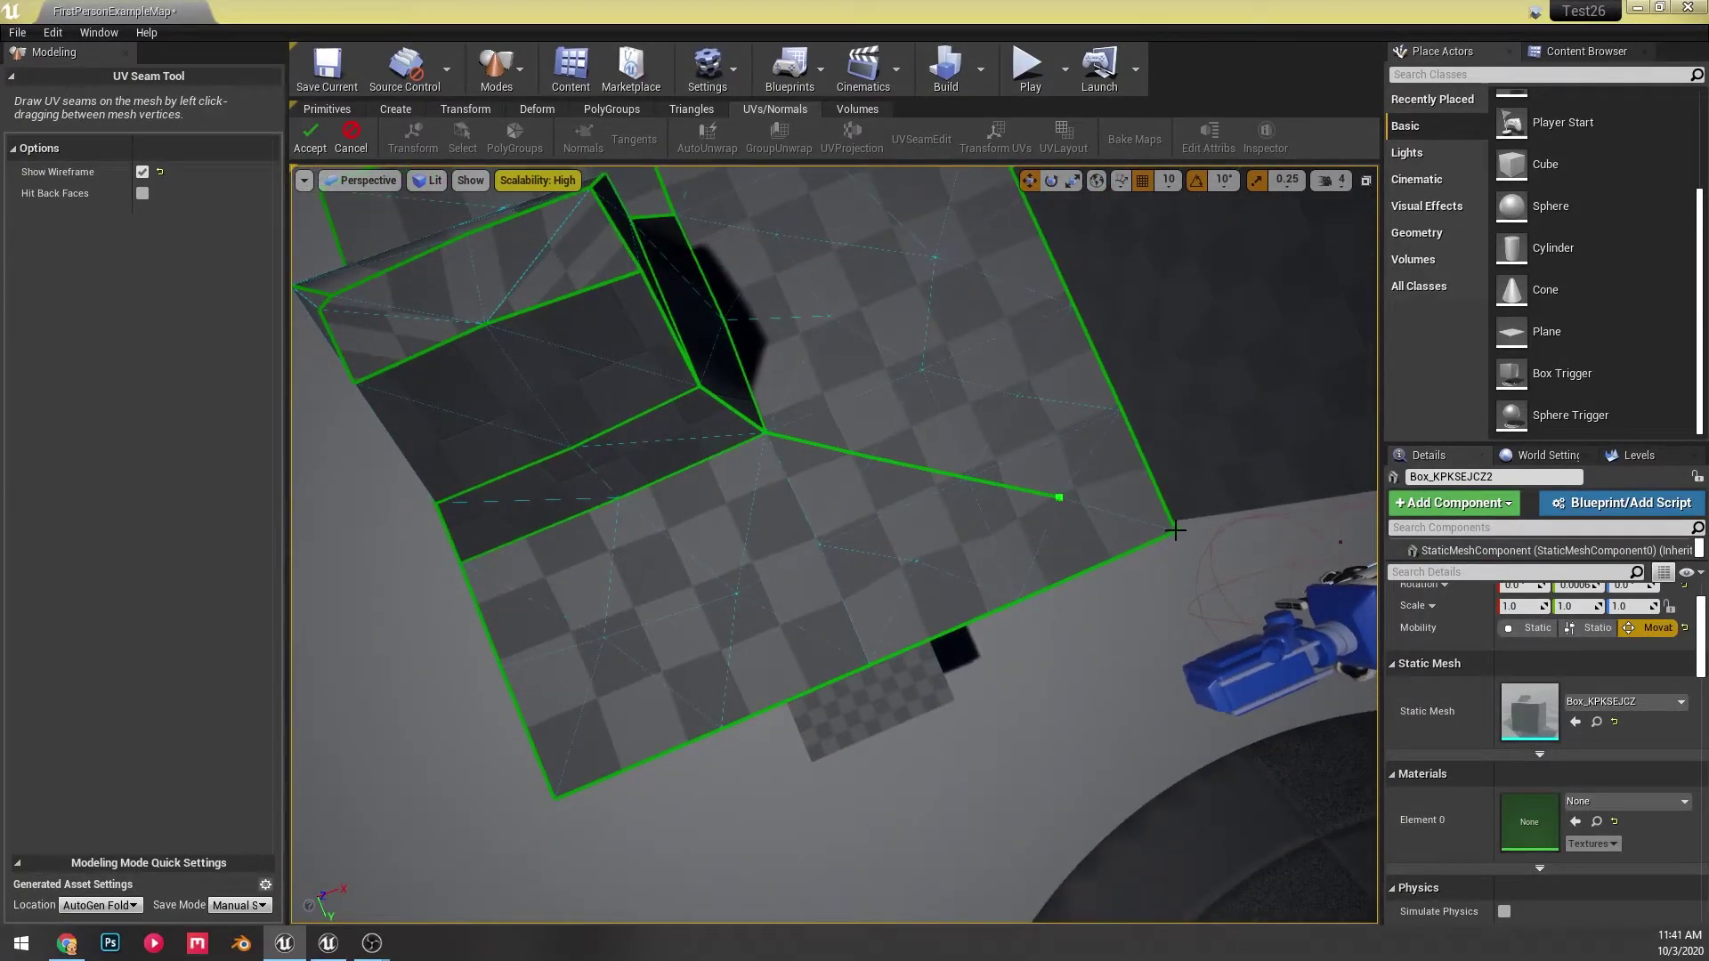
{"action": "left_click", "coordinate": [1177, 529]}
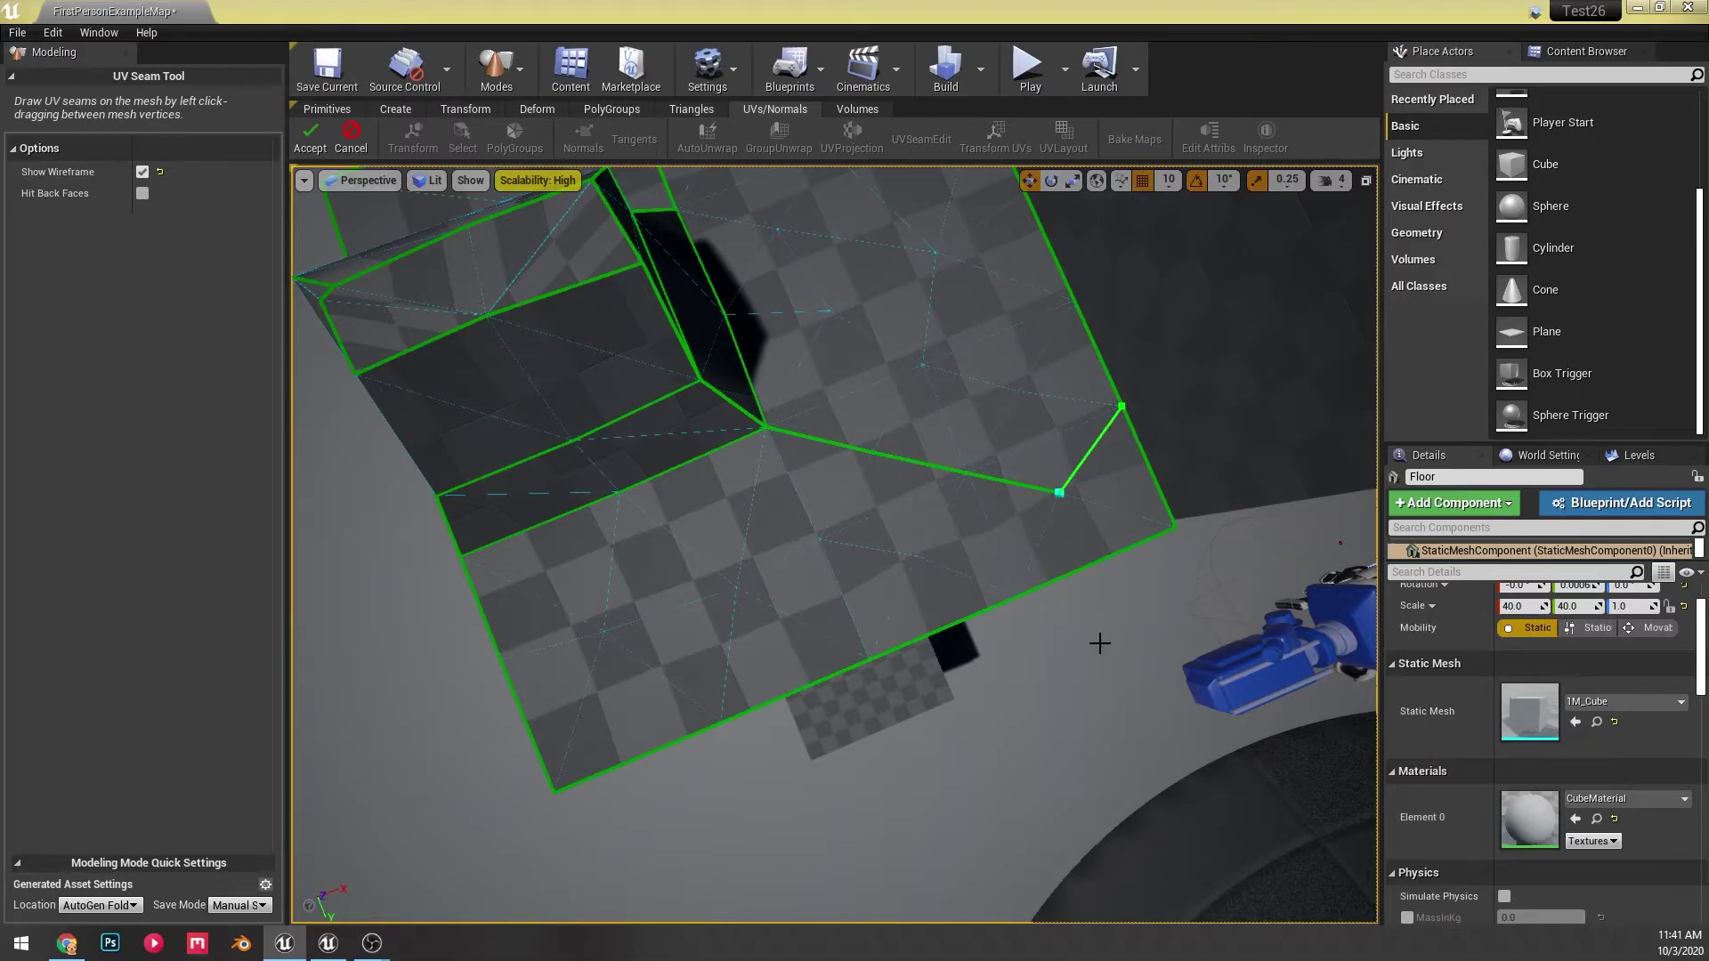
{"action": "left_click_drag", "start_coordinate": [1100, 644], "coordinate": [1098, 634]}
- Examine the seams around the raised block from several angles and leave the UV Seam tool without applying them
{"action": "mouse_move", "coordinate": [907, 374]}
{"action": "left_mouse_down", "text": "alt"}
{"action": "mouse_move", "coordinate": [1108, 311]}
{"action": "mouse_move", "coordinate": [1006, 325]}
{"action": "left_mouse_up", "text": "alt"}
{"action": "left_click_drag", "start_coordinate": [1031, 490], "coordinate": [781, 315], "text": "alt"}
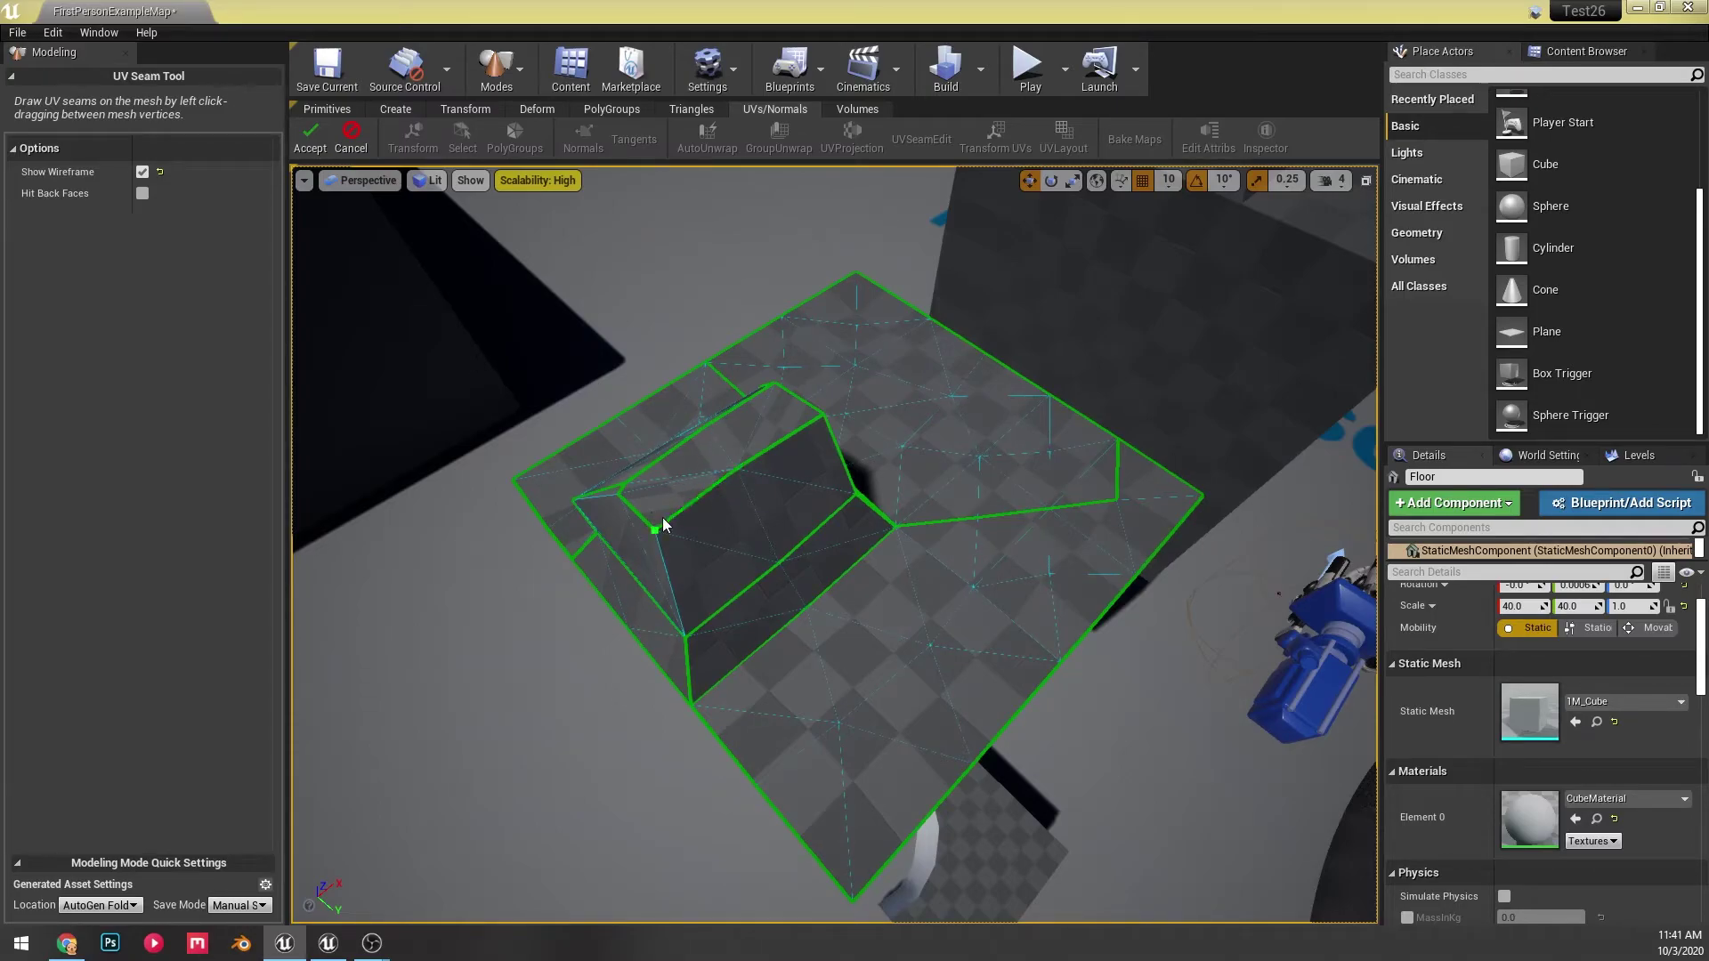
{"action": "left_click", "coordinate": [718, 493]}
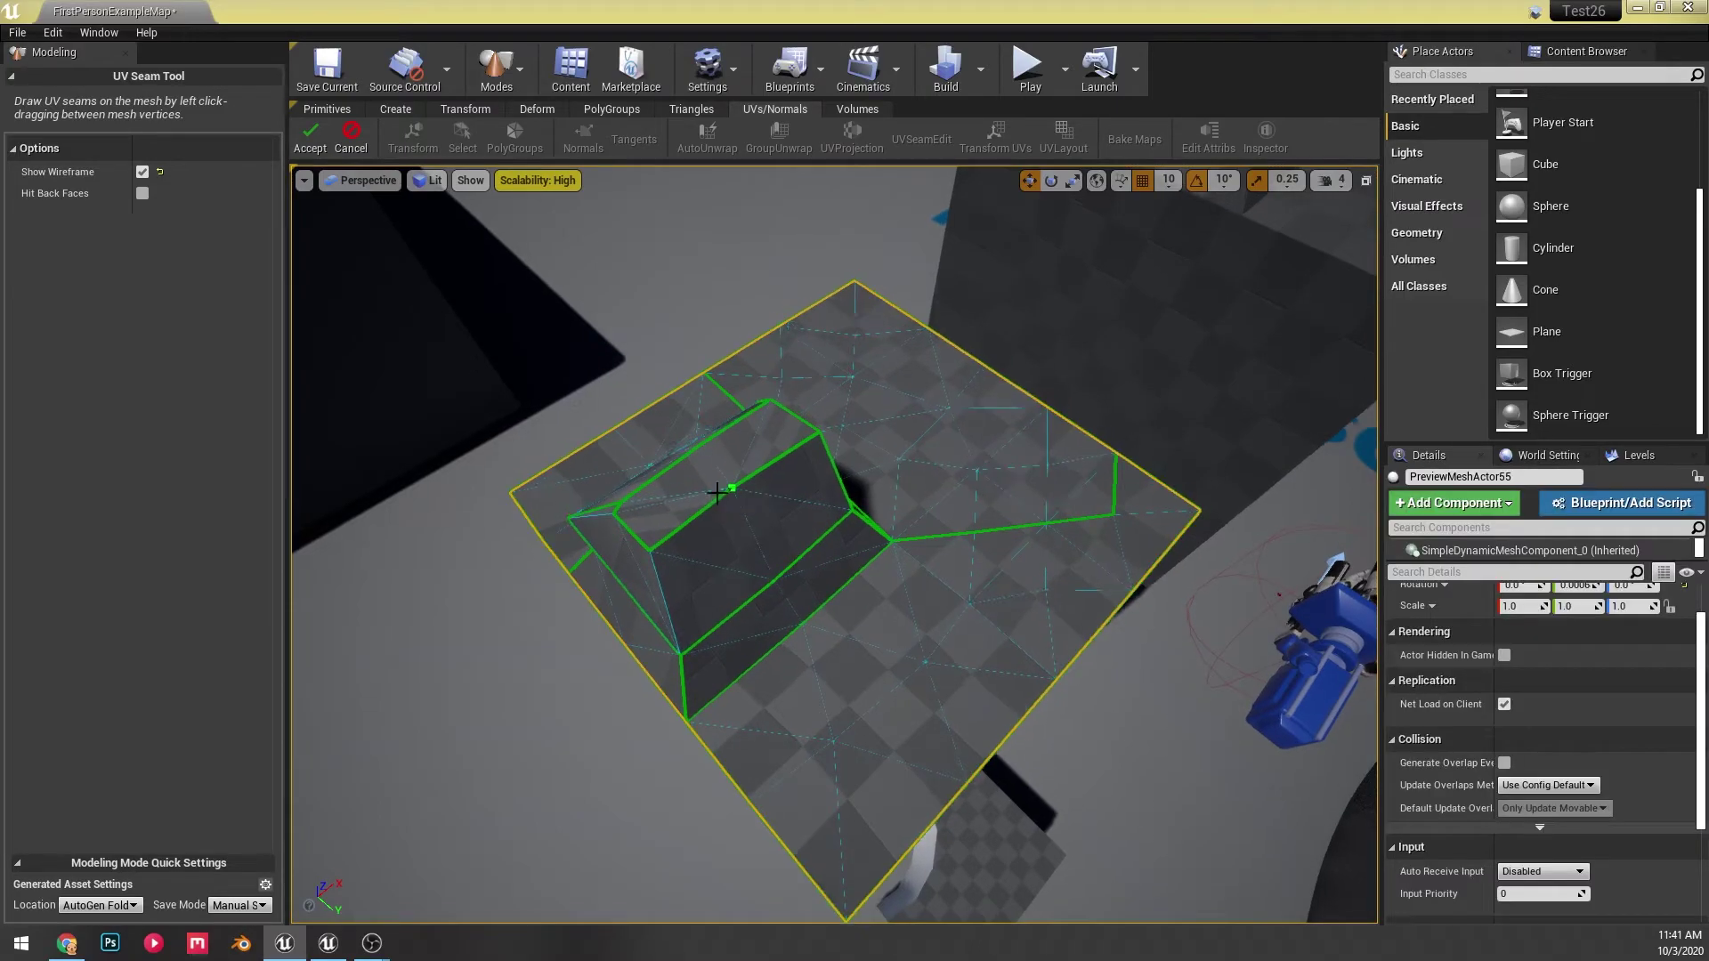
{"action": "left_click_drag", "start_coordinate": [753, 514], "coordinate": [801, 591], "text": "alt"}
{"action": "left_click_drag", "start_coordinate": [740, 315], "coordinate": [829, 580]}
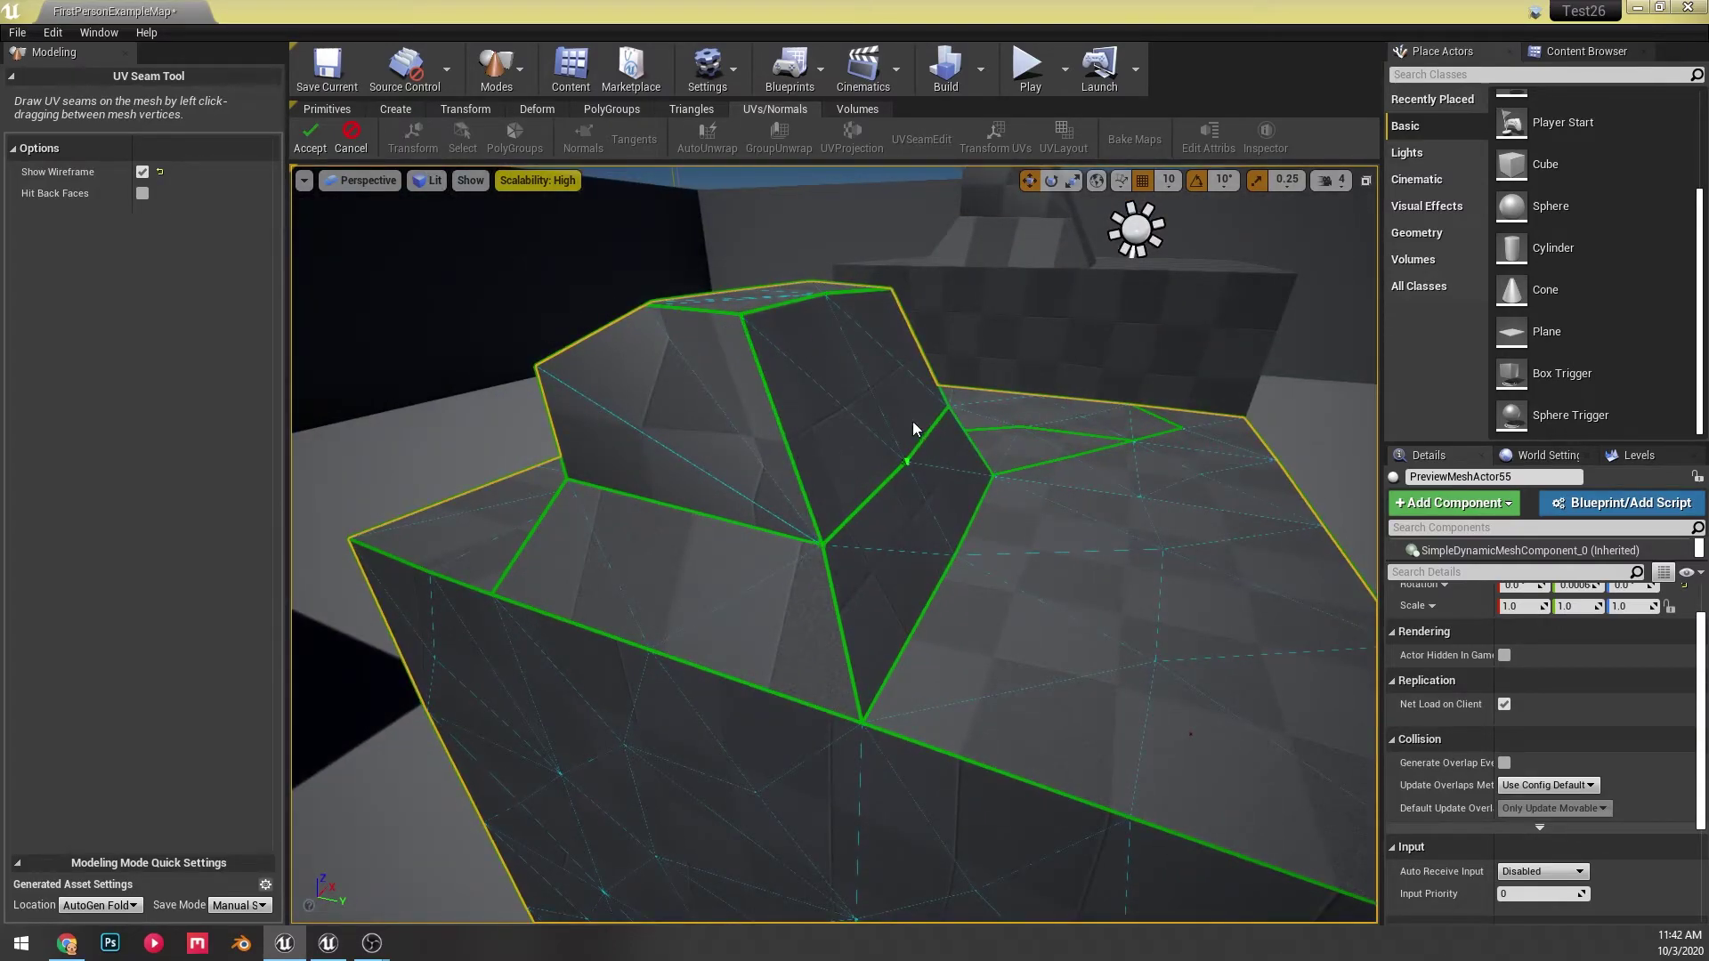
{"action": "left_click_drag", "start_coordinate": [905, 461], "coordinate": [831, 519]}
{"action": "left_click_drag", "start_coordinate": [876, 461], "coordinate": [819, 491]}
{"action": "right_click_drag", "start_coordinate": [819, 491], "coordinate": [657, 467]}
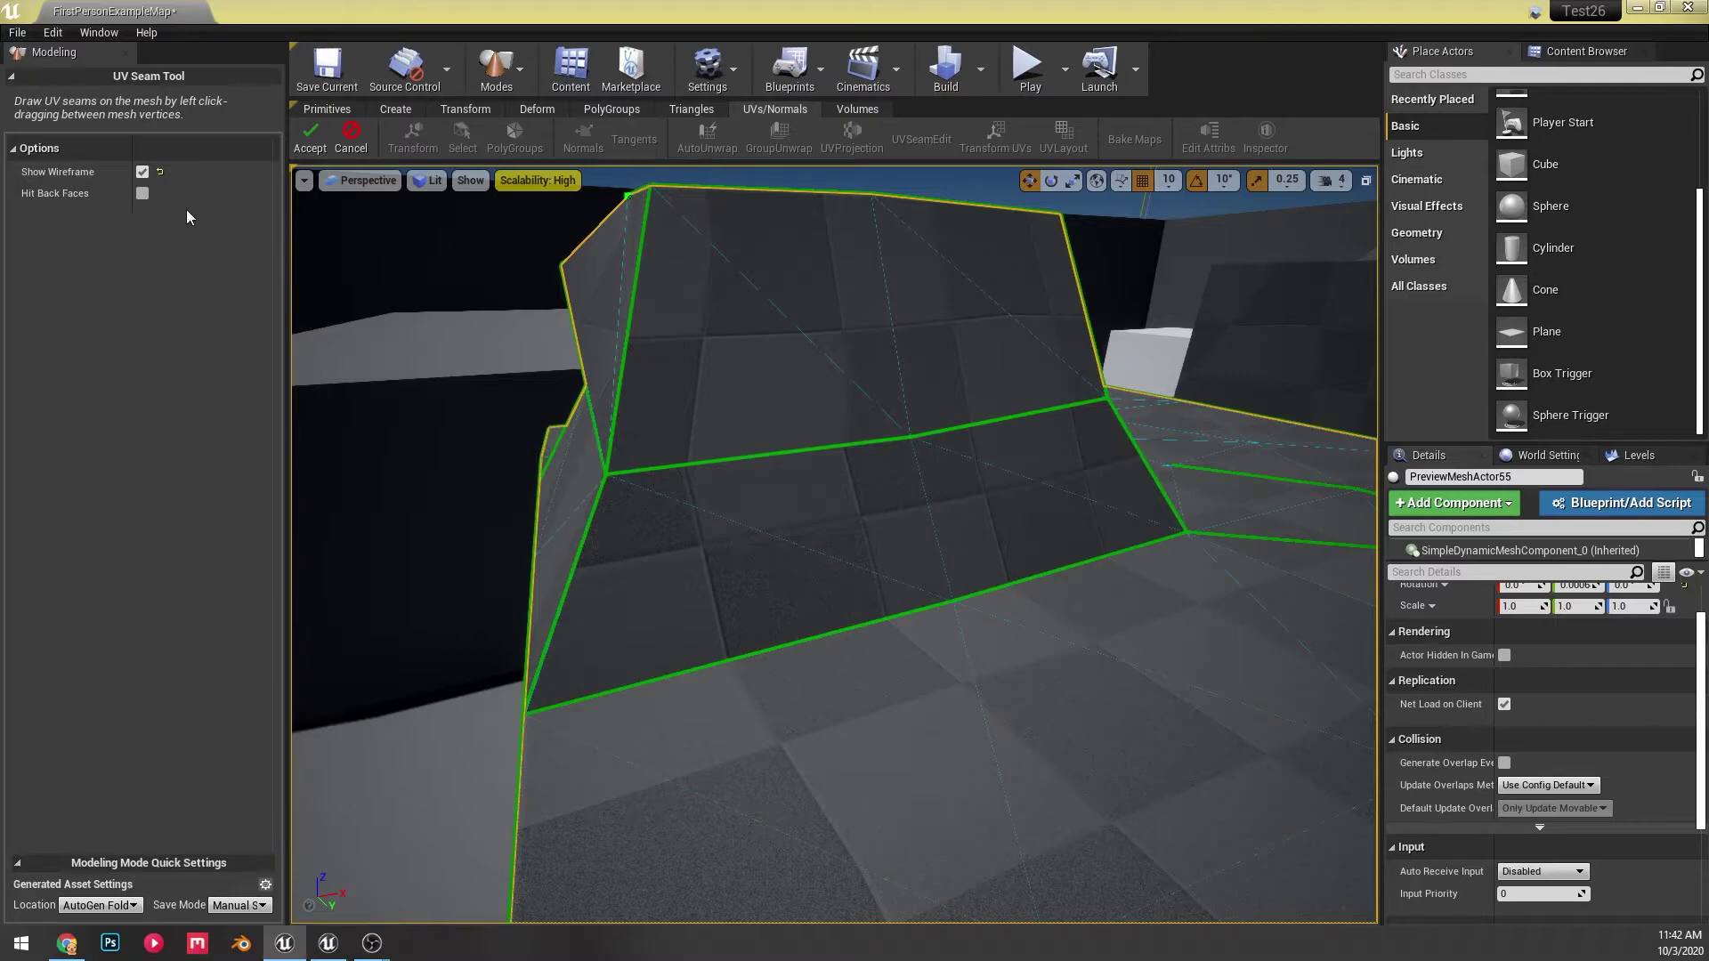
{"action": "left_click", "coordinate": [352, 135]}
- Frame the box, start the Bake Maps tool on it and inspect the Tangent Space Normal Map preview
{"action": "left_click_drag", "start_coordinate": [879, 598], "coordinate": [886, 545]}
{"action": "key", "text": "f"}
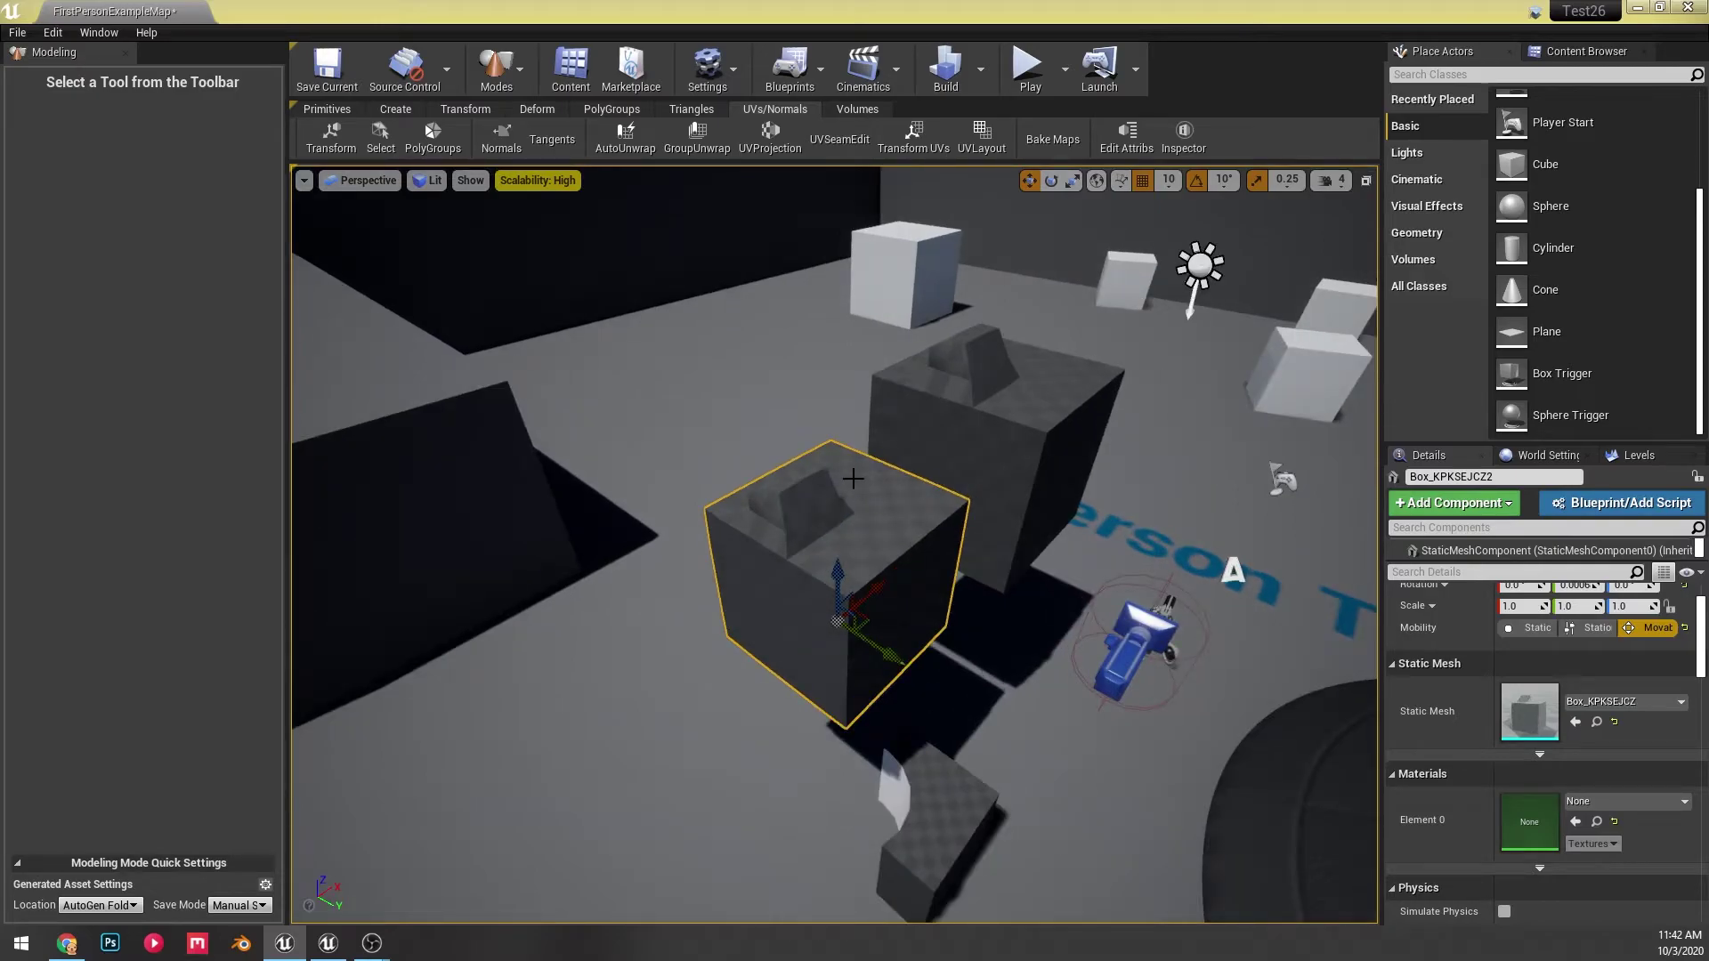
{"action": "scroll", "coordinate": [853, 480], "scroll_direction": "up", "scroll_amount": 2}
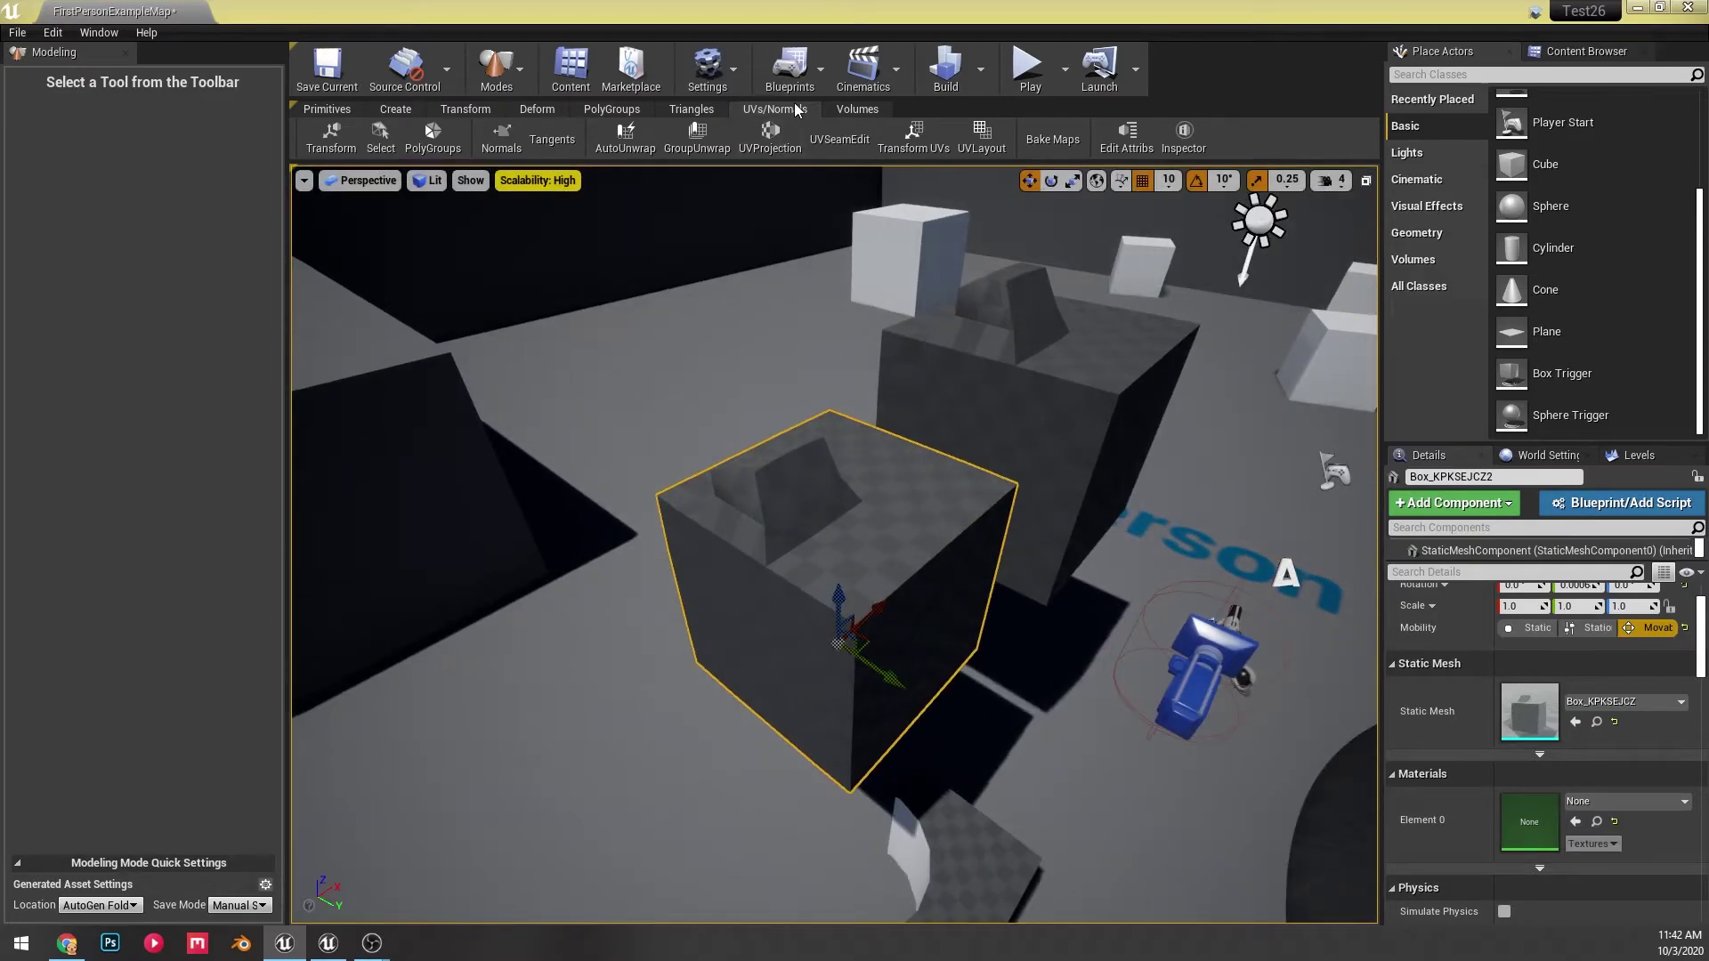
{"action": "left_click", "coordinate": [1067, 142]}
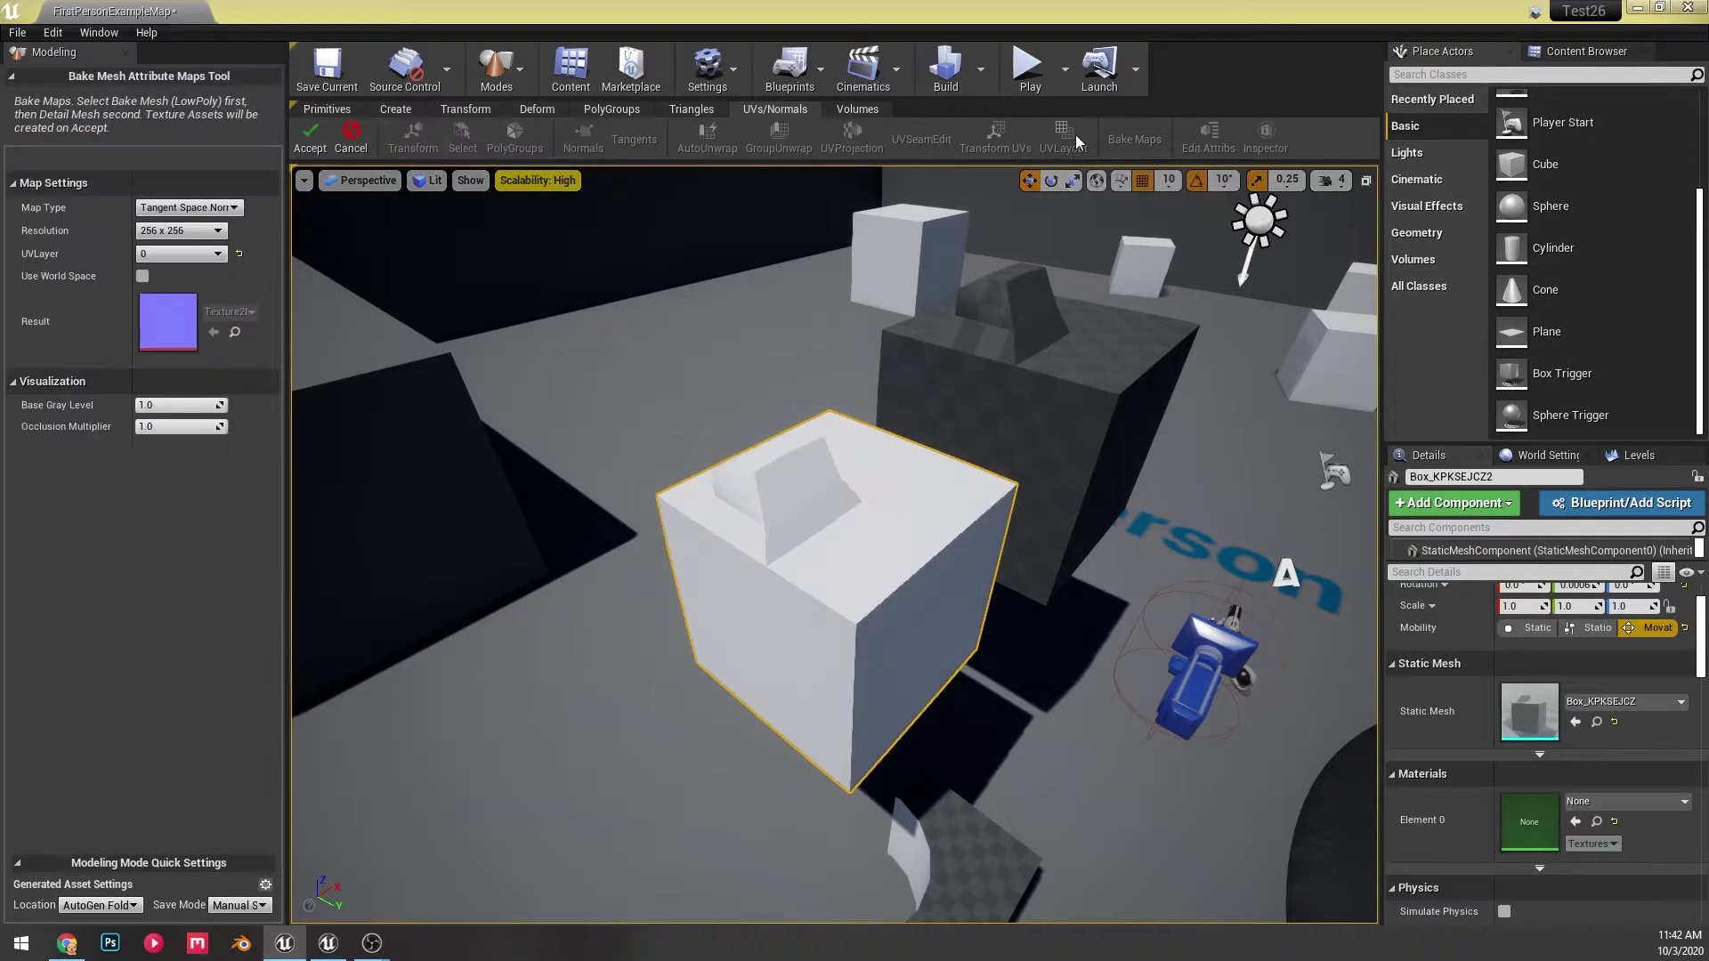
{"action": "scroll", "coordinate": [843, 505], "scroll_direction": "up", "scroll_amount": 5}
{"action": "scroll", "coordinate": [844, 500], "scroll_direction": "down", "scroll_amount": 5}
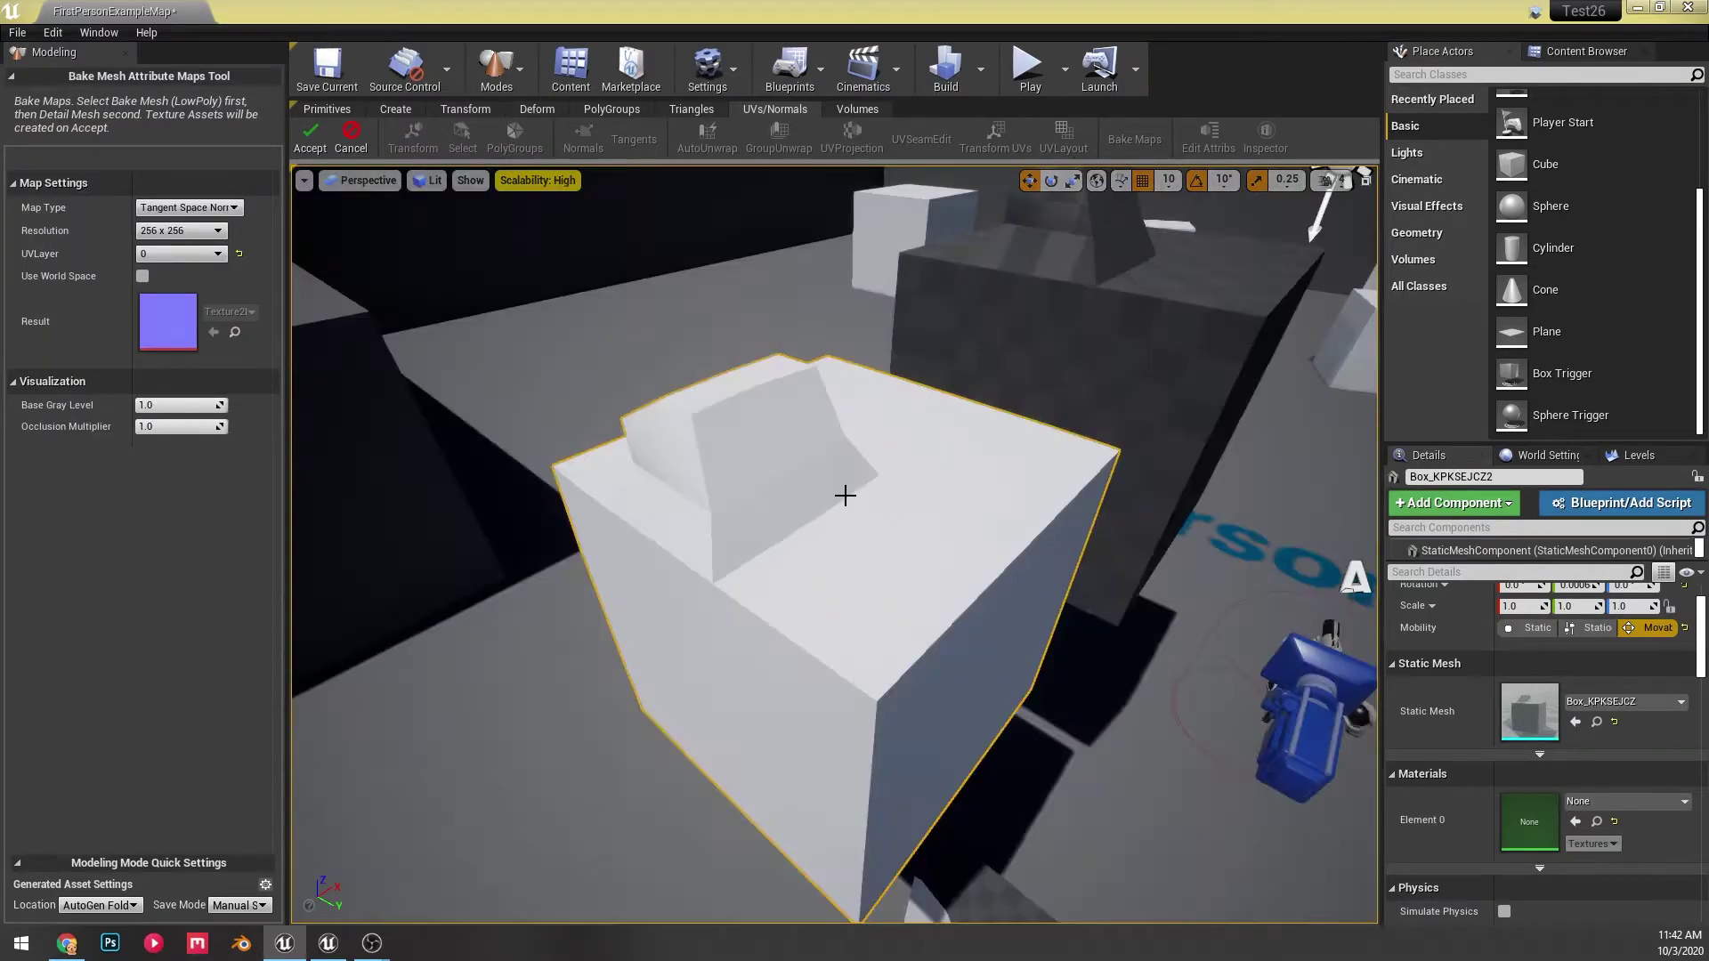
- Try the Ambient Occlusion map type on the box and cancel the bake
{"action": "left_click", "coordinate": [232, 207]}
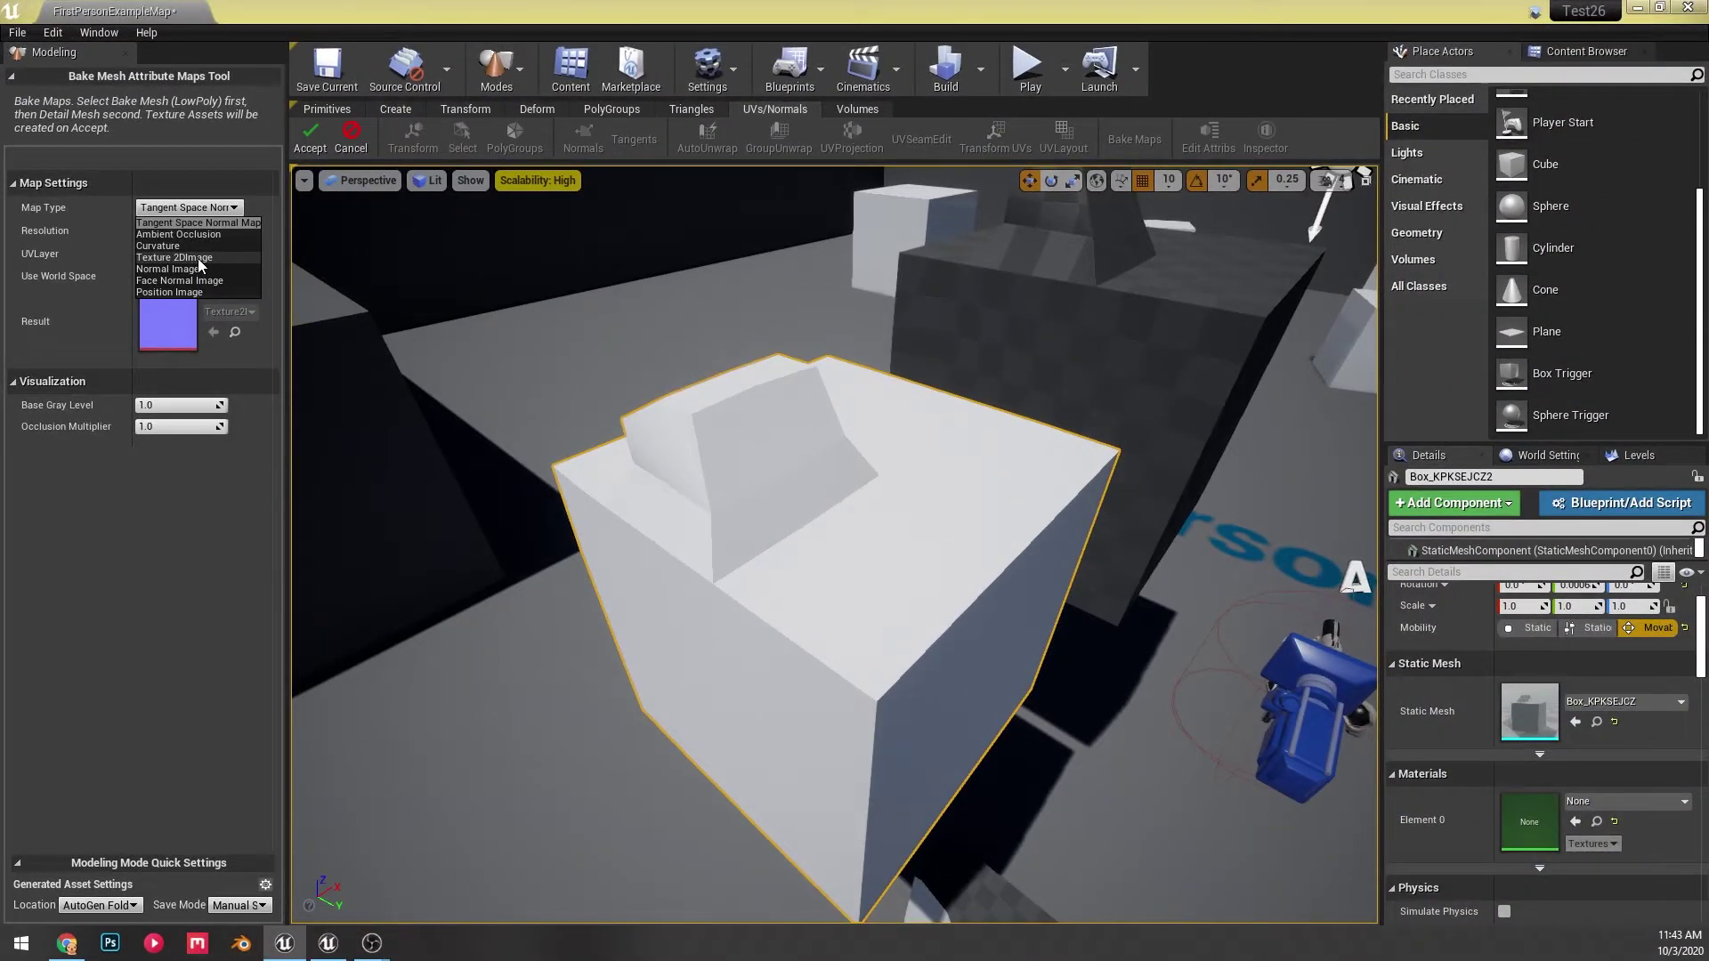
{"action": "left_click", "coordinate": [178, 235]}
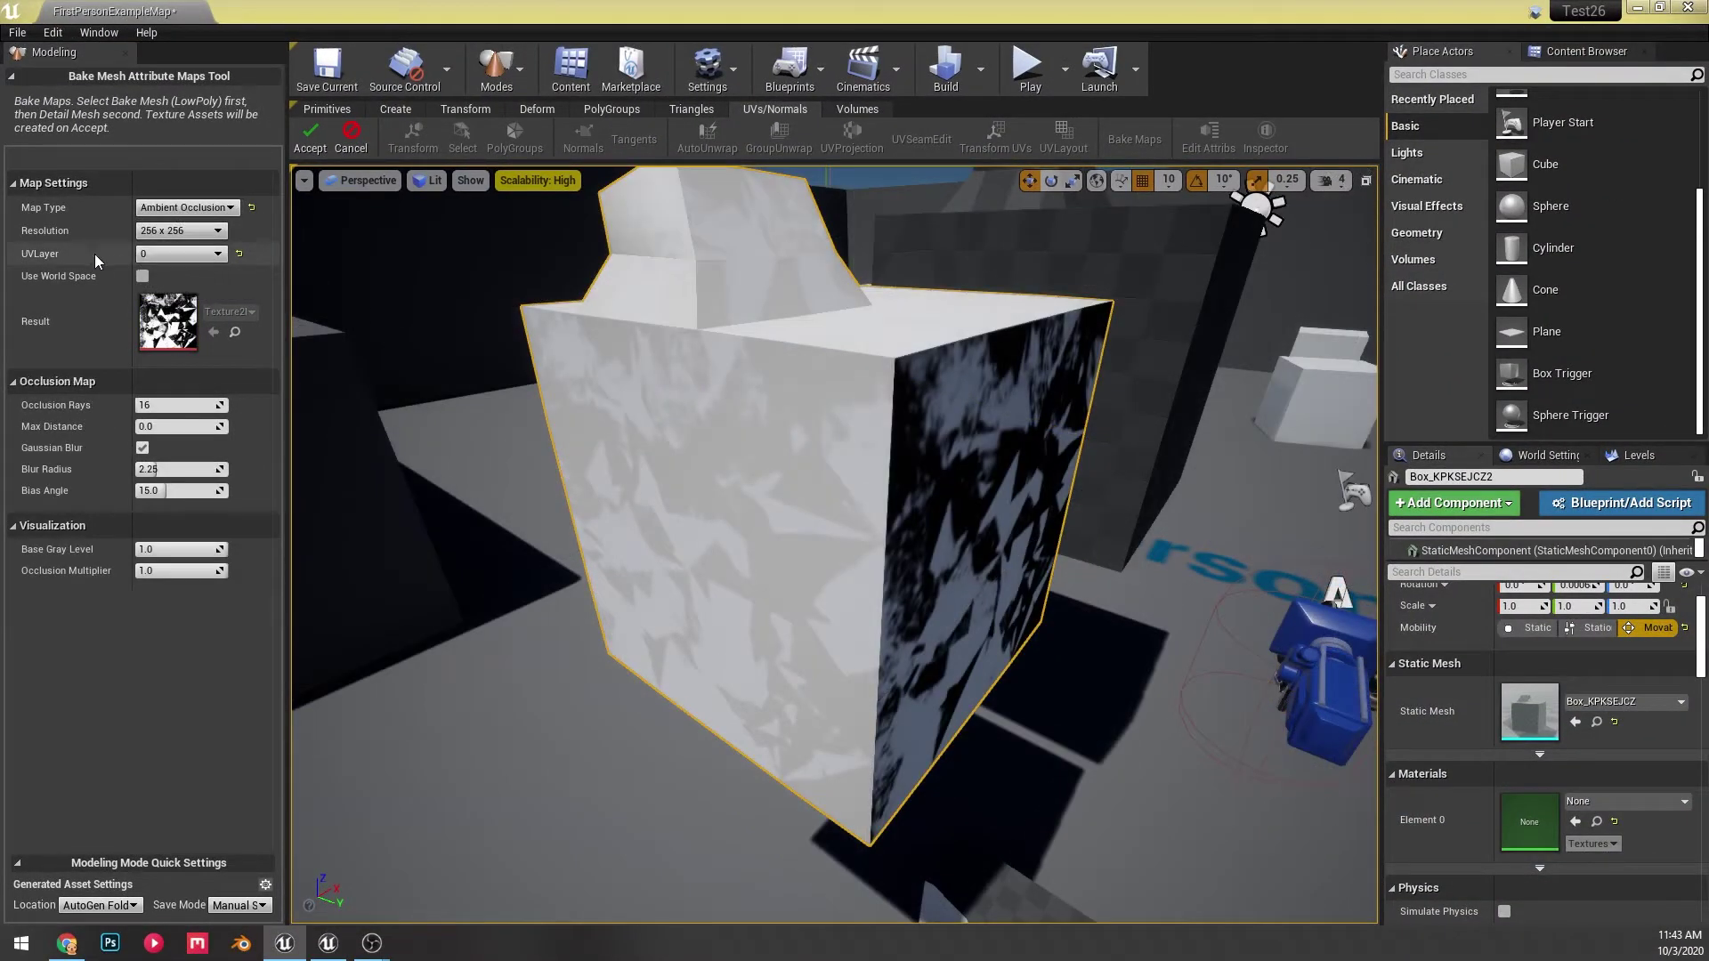
{"action": "left_click", "coordinate": [239, 254]}
{"action": "left_click", "coordinate": [352, 142]}
- Bring up the Volumes tools, start Mesh To Volume on the box and check its conversion preview
{"action": "left_click", "coordinate": [844, 111]}
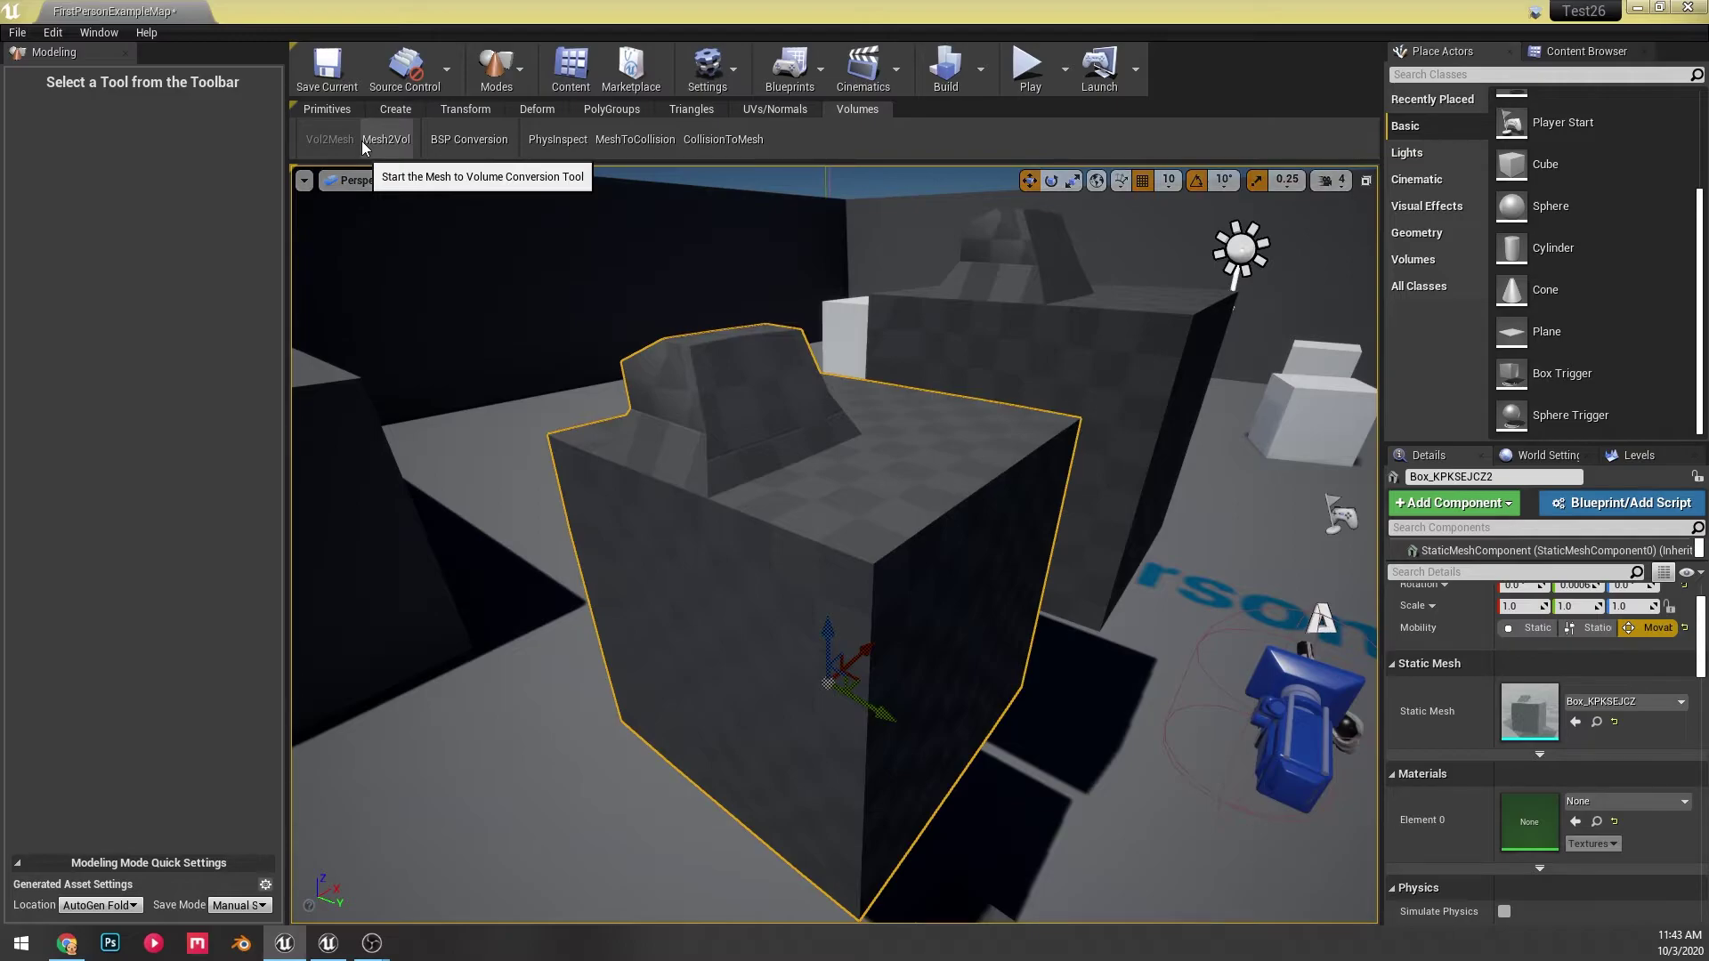
{"action": "right_click_drag", "start_coordinate": [765, 350], "coordinate": [761, 336]}
{"action": "key", "text": "s"}
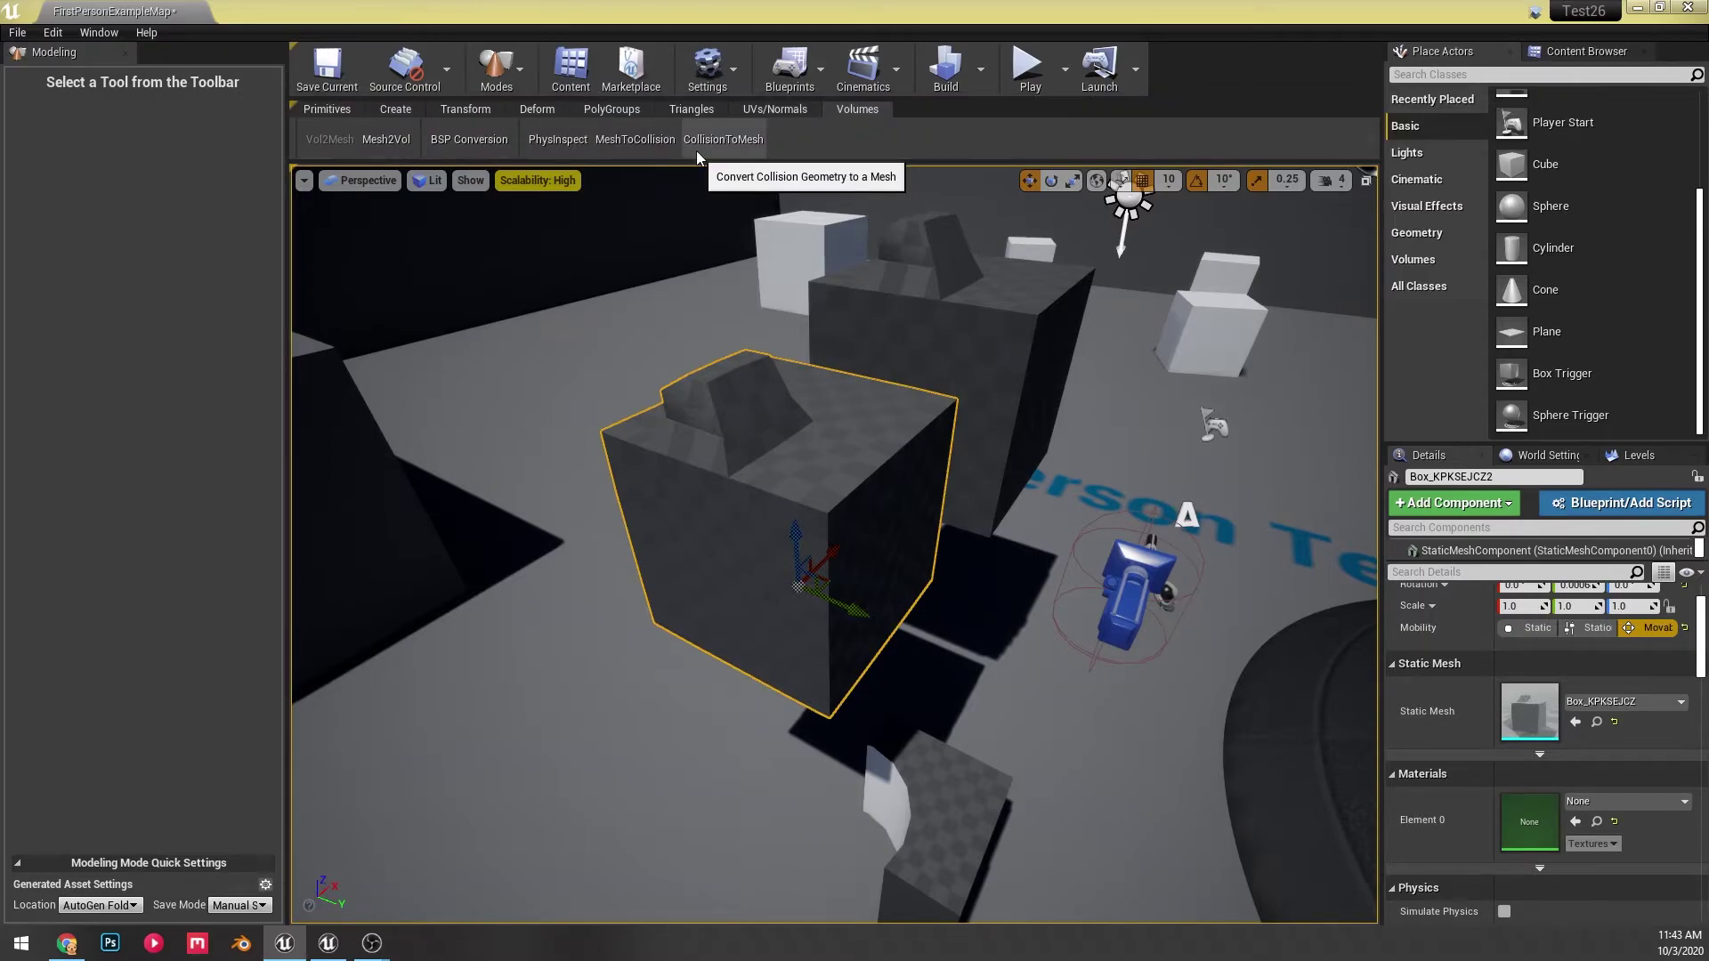
{"action": "left_click", "coordinate": [397, 147]}
{"action": "scroll", "coordinate": [757, 363], "scroll_direction": "up", "scroll_amount": 5}
{"action": "scroll", "coordinate": [756, 364], "scroll_direction": "down", "scroll_amount": 5}
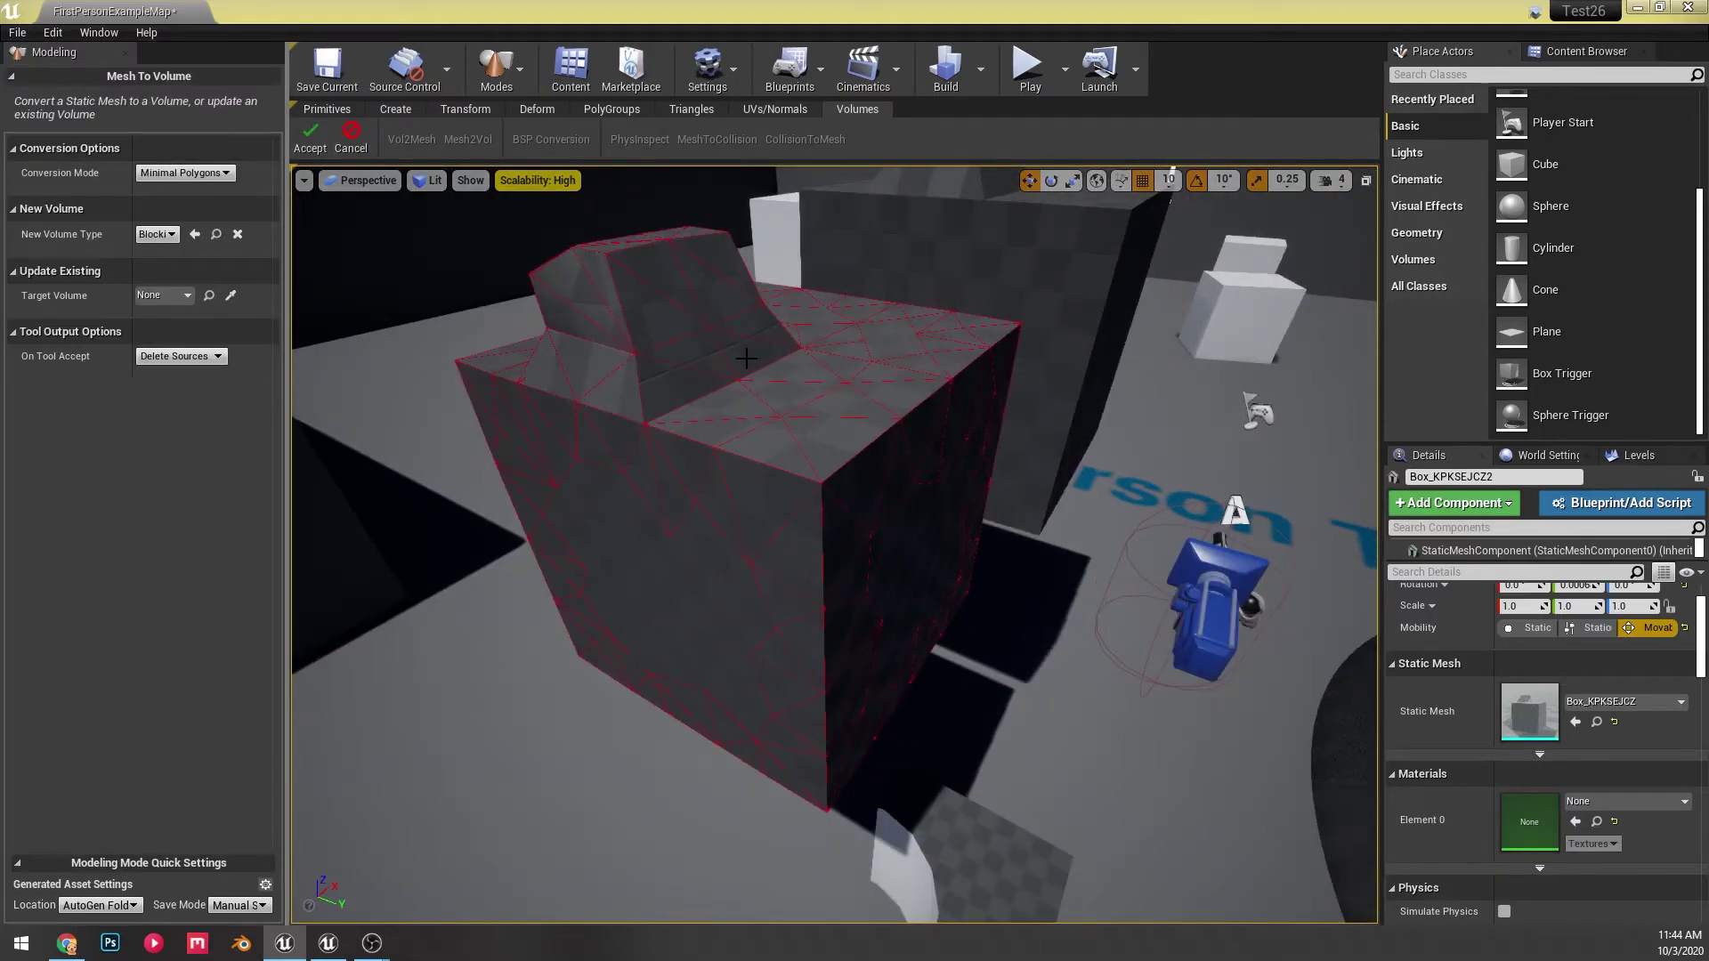
{"action": "scroll", "coordinate": [746, 358], "scroll_direction": "down", "scroll_amount": 3}
- Look through the available new volume types for the conversion, keeping BlockingVolume
{"action": "left_click", "coordinate": [163, 234]}
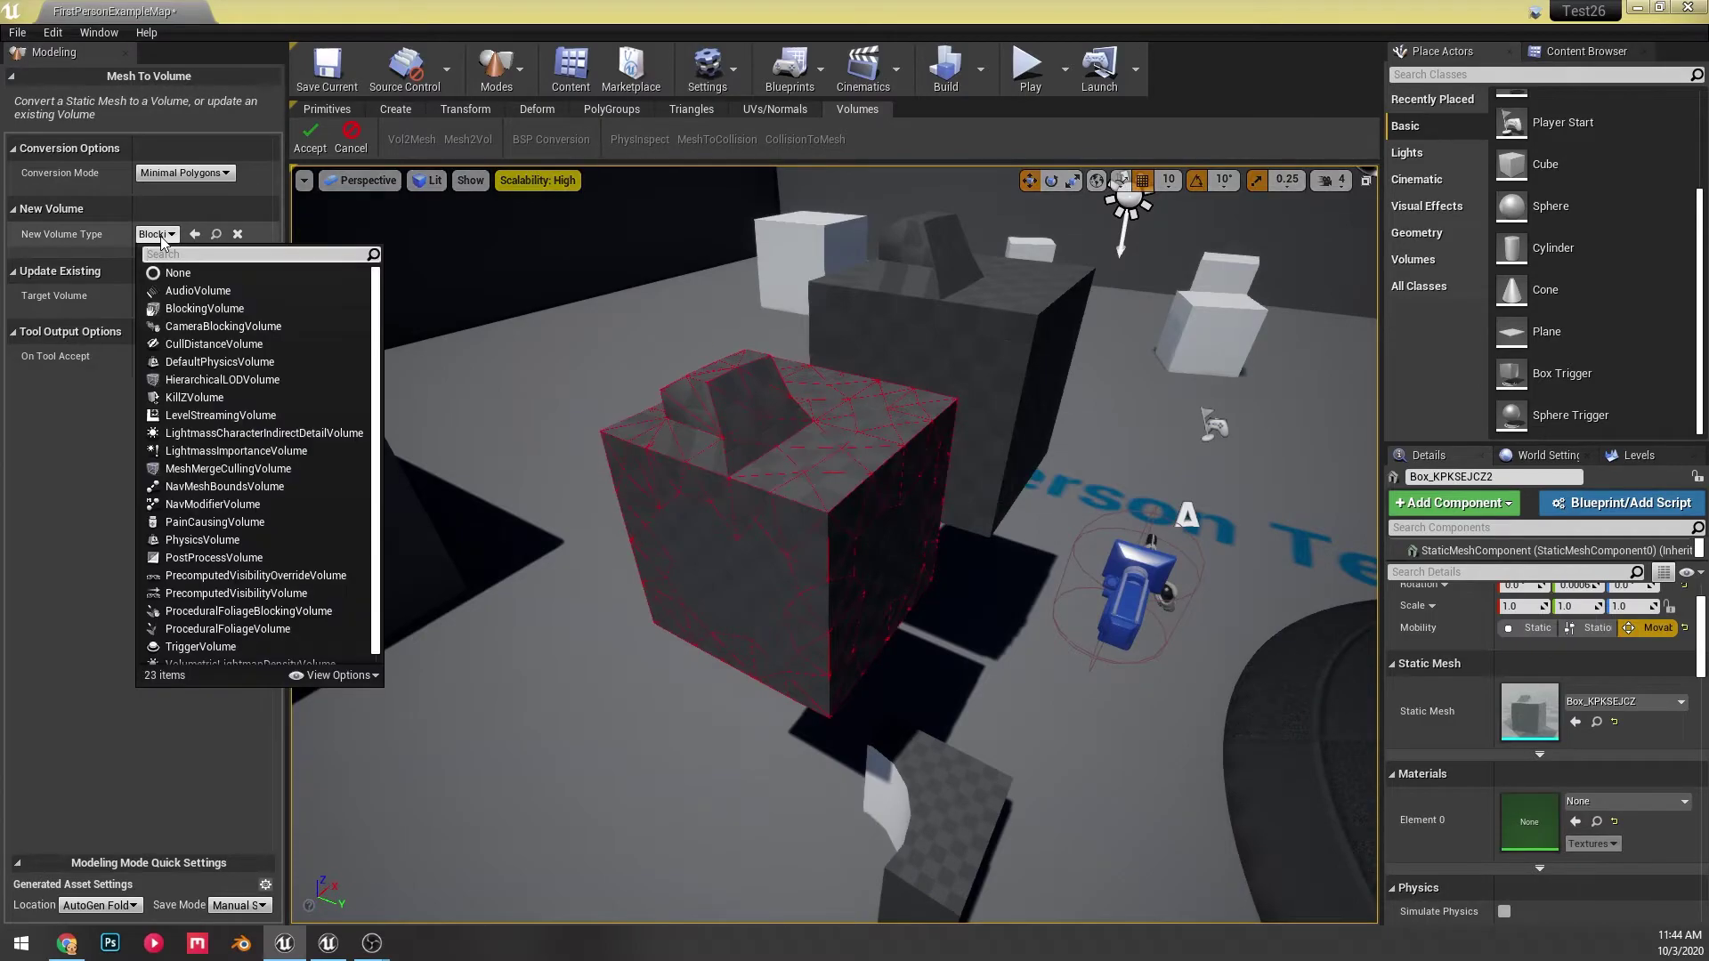
{"action": "scroll", "coordinate": [242, 442], "scroll_direction": "down", "scroll_amount": 1}
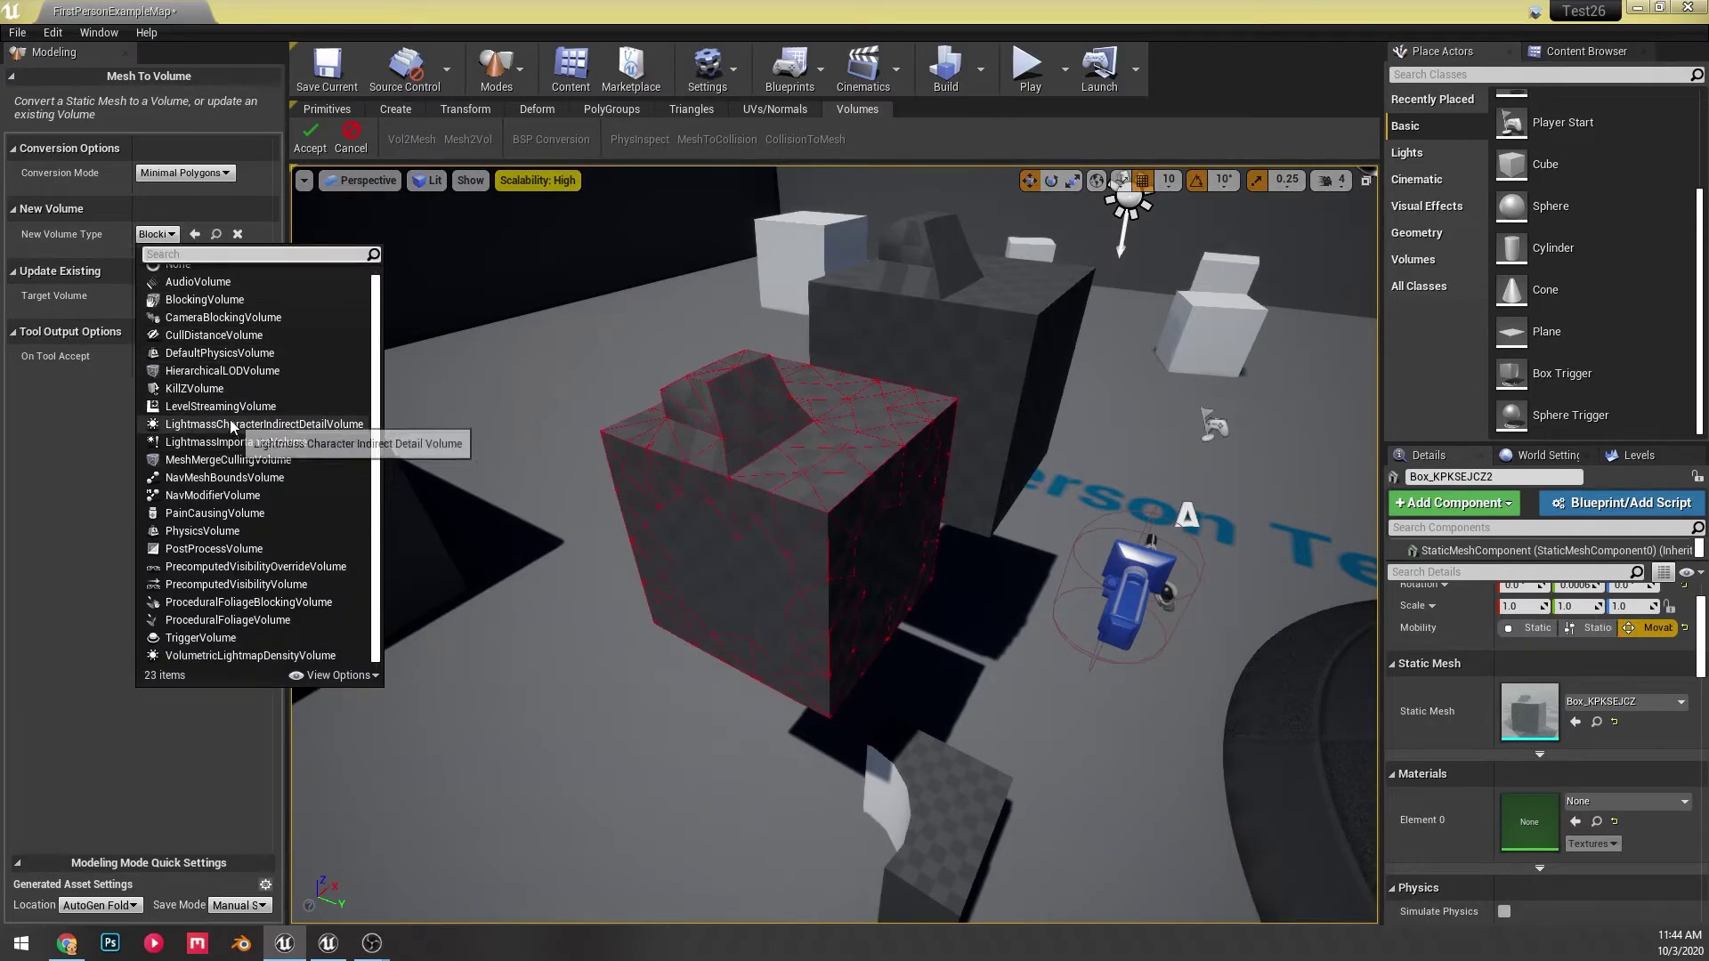
{"action": "scroll", "coordinate": [232, 422], "scroll_direction": "up", "scroll_amount": 1}
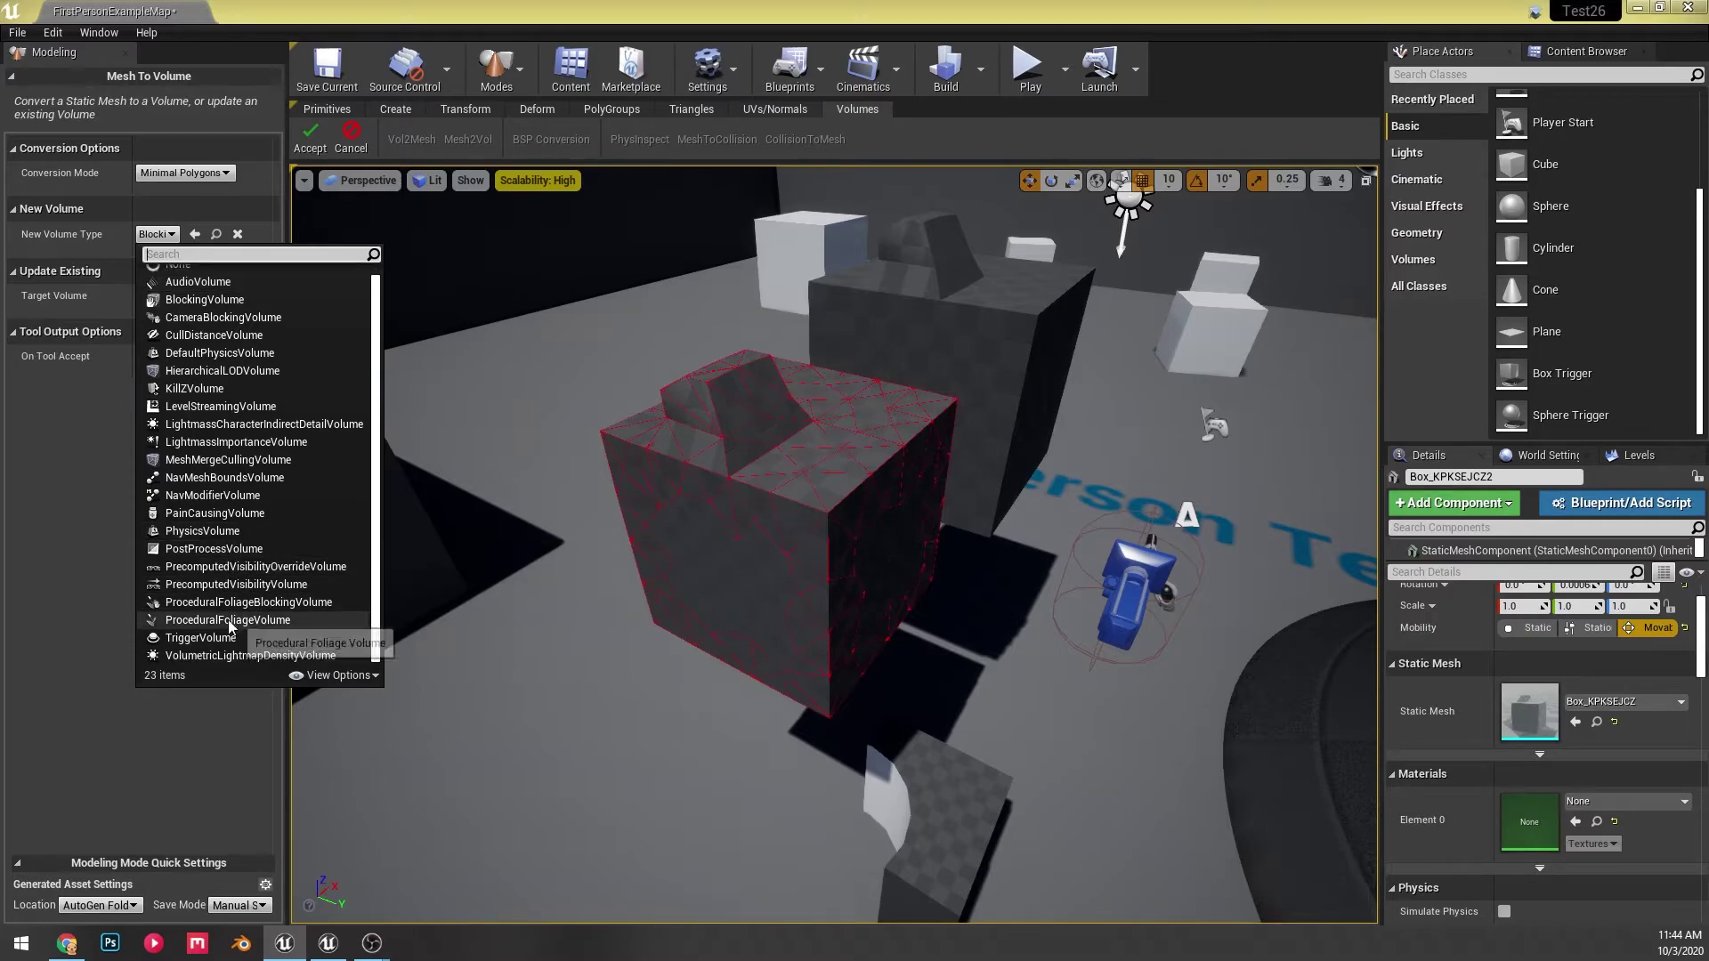
{"action": "scroll", "coordinate": [225, 641], "scroll_direction": "down", "scroll_amount": 1}
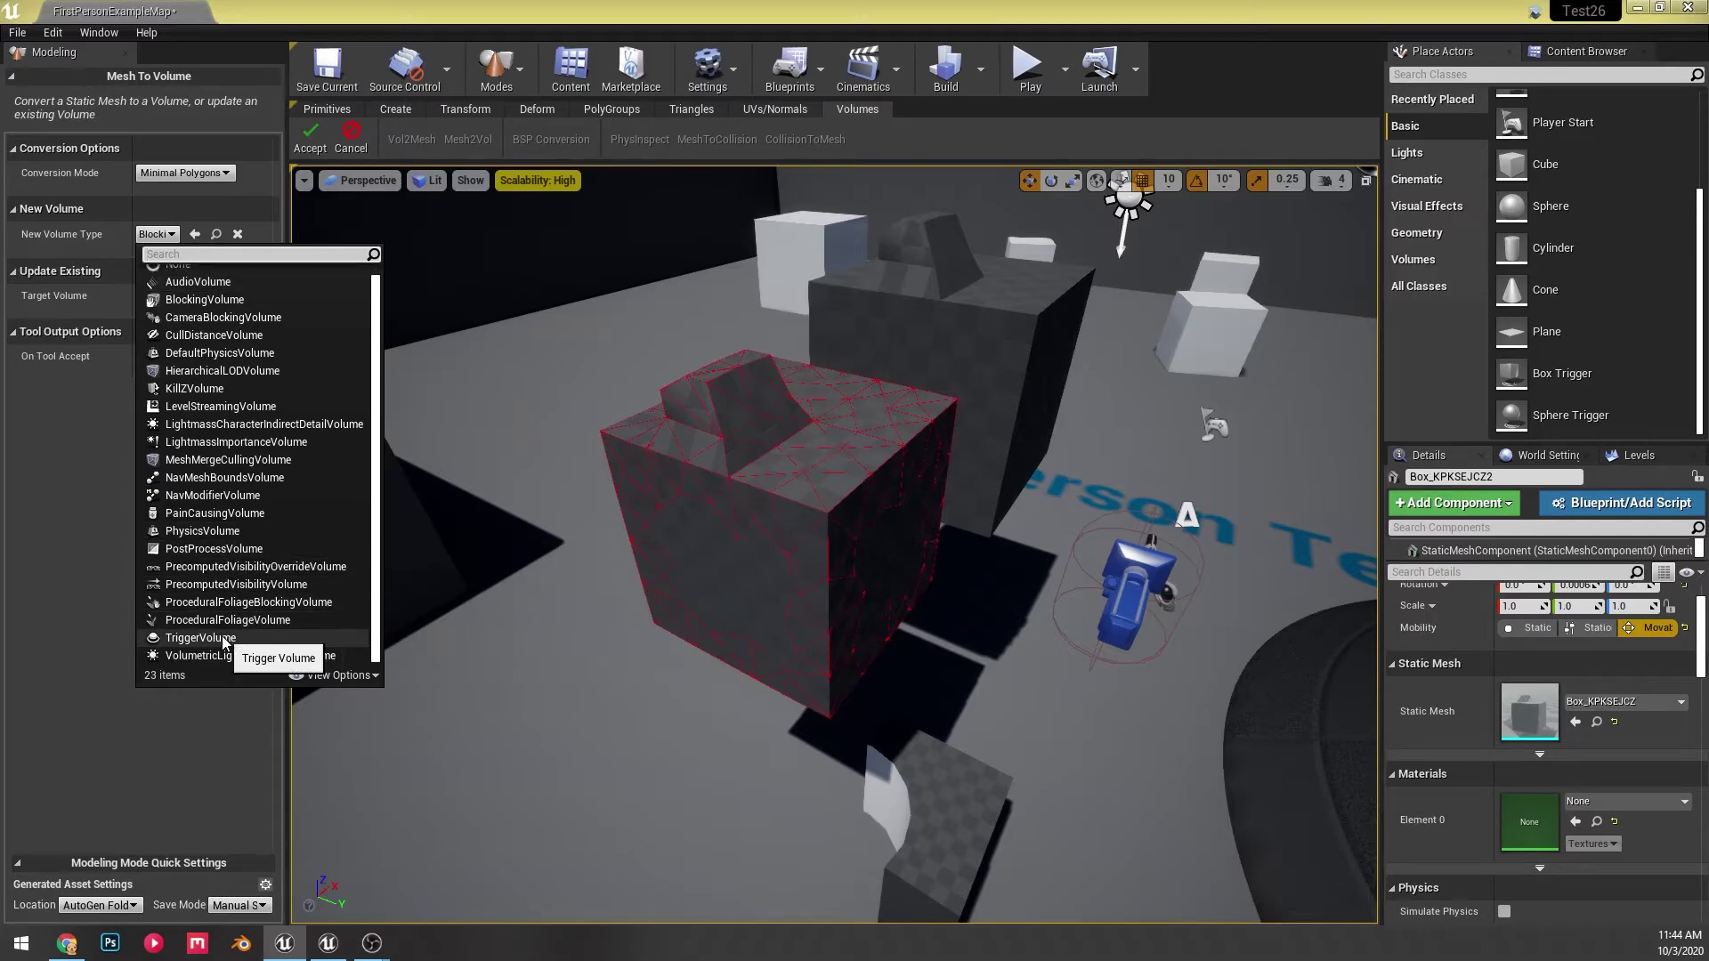
{"action": "left_click", "coordinate": [47, 436]}
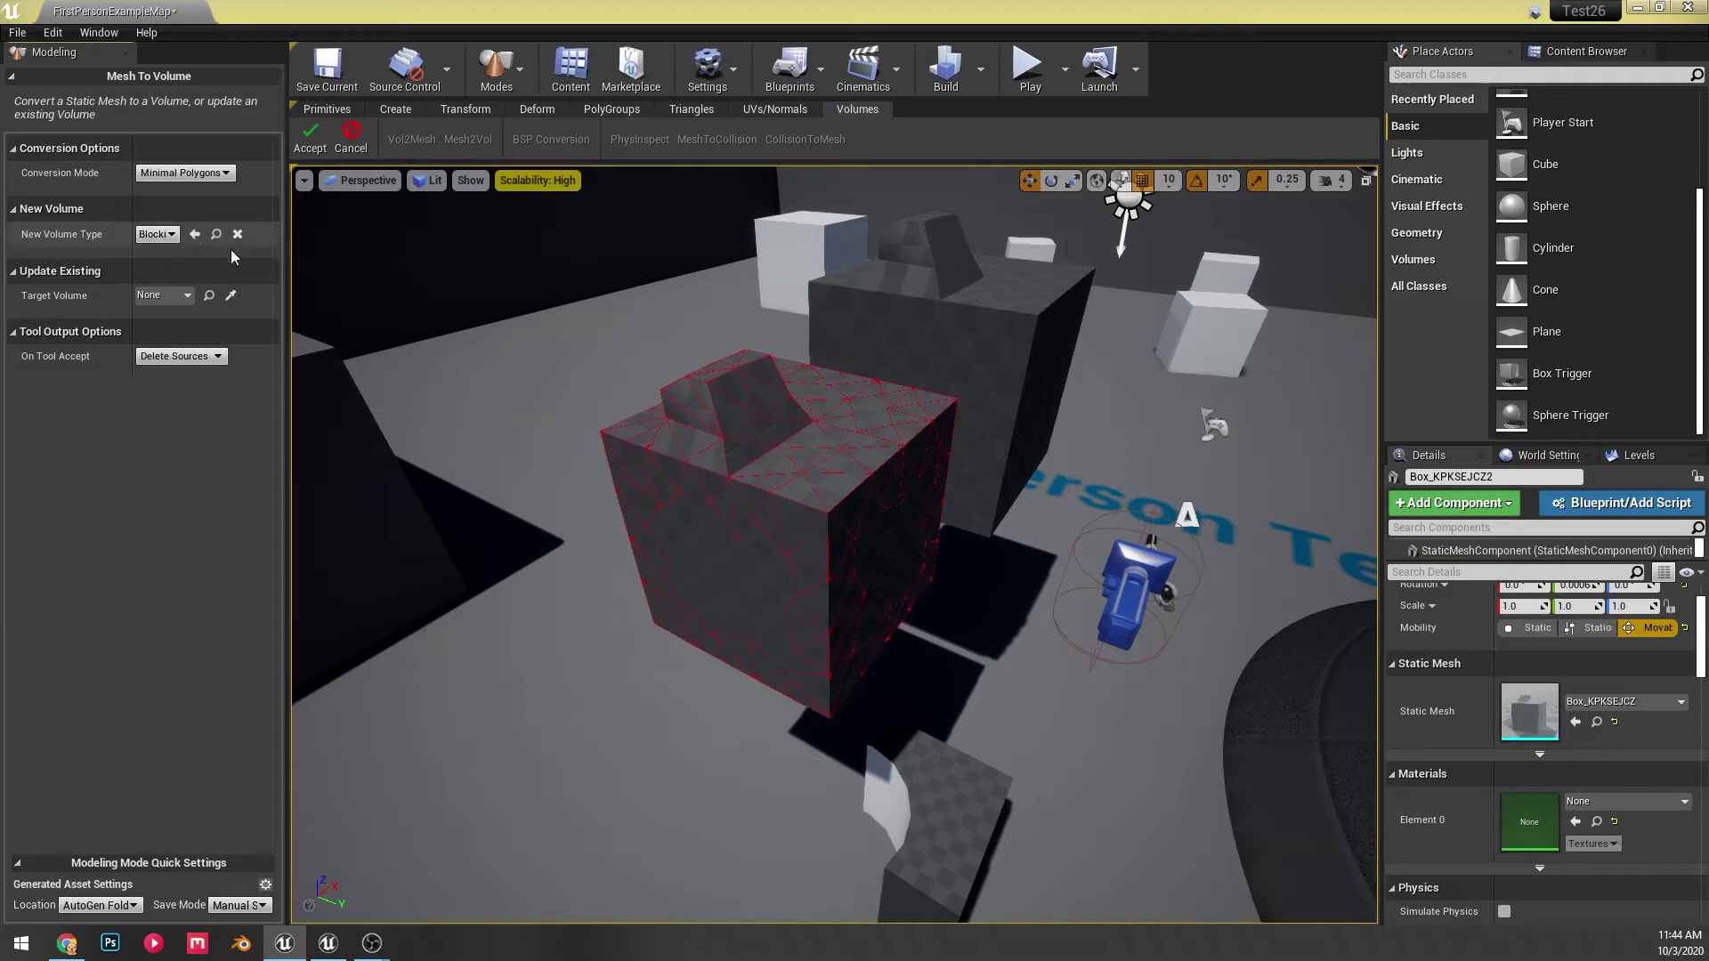
- Try PostProcessVolume as the existing target volume for the conversion and check the options for the source mesh on accept
{"action": "left_click", "coordinate": [163, 298]}
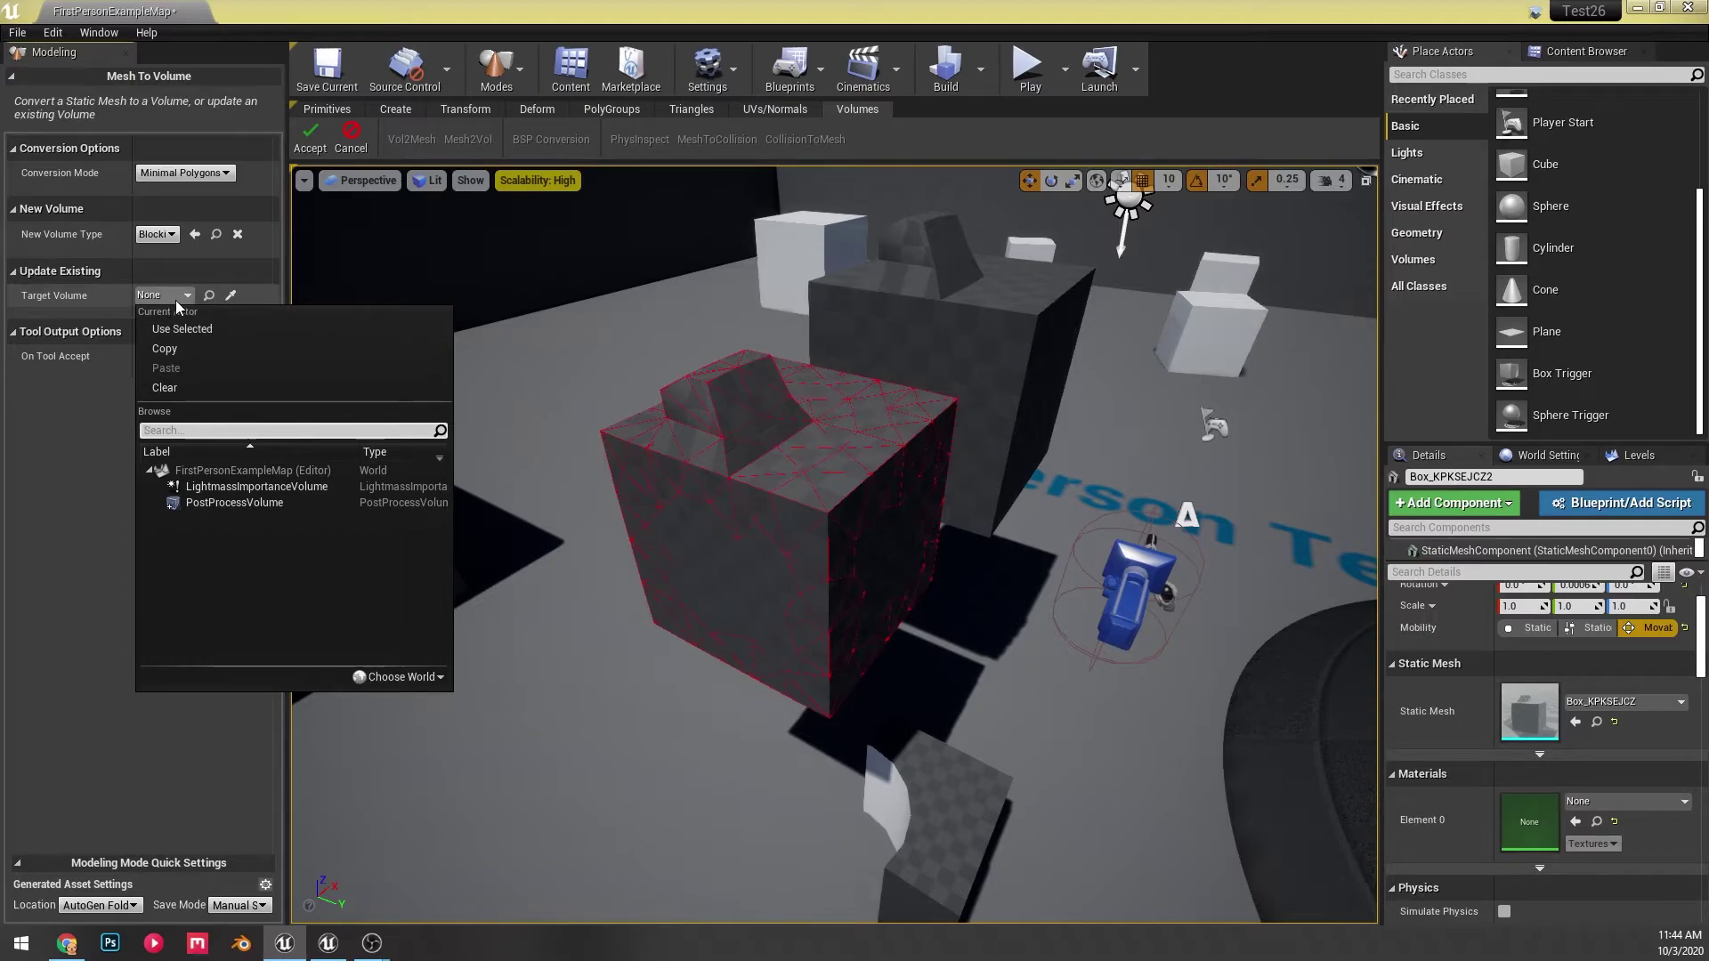
{"action": "left_click", "coordinate": [234, 503]}
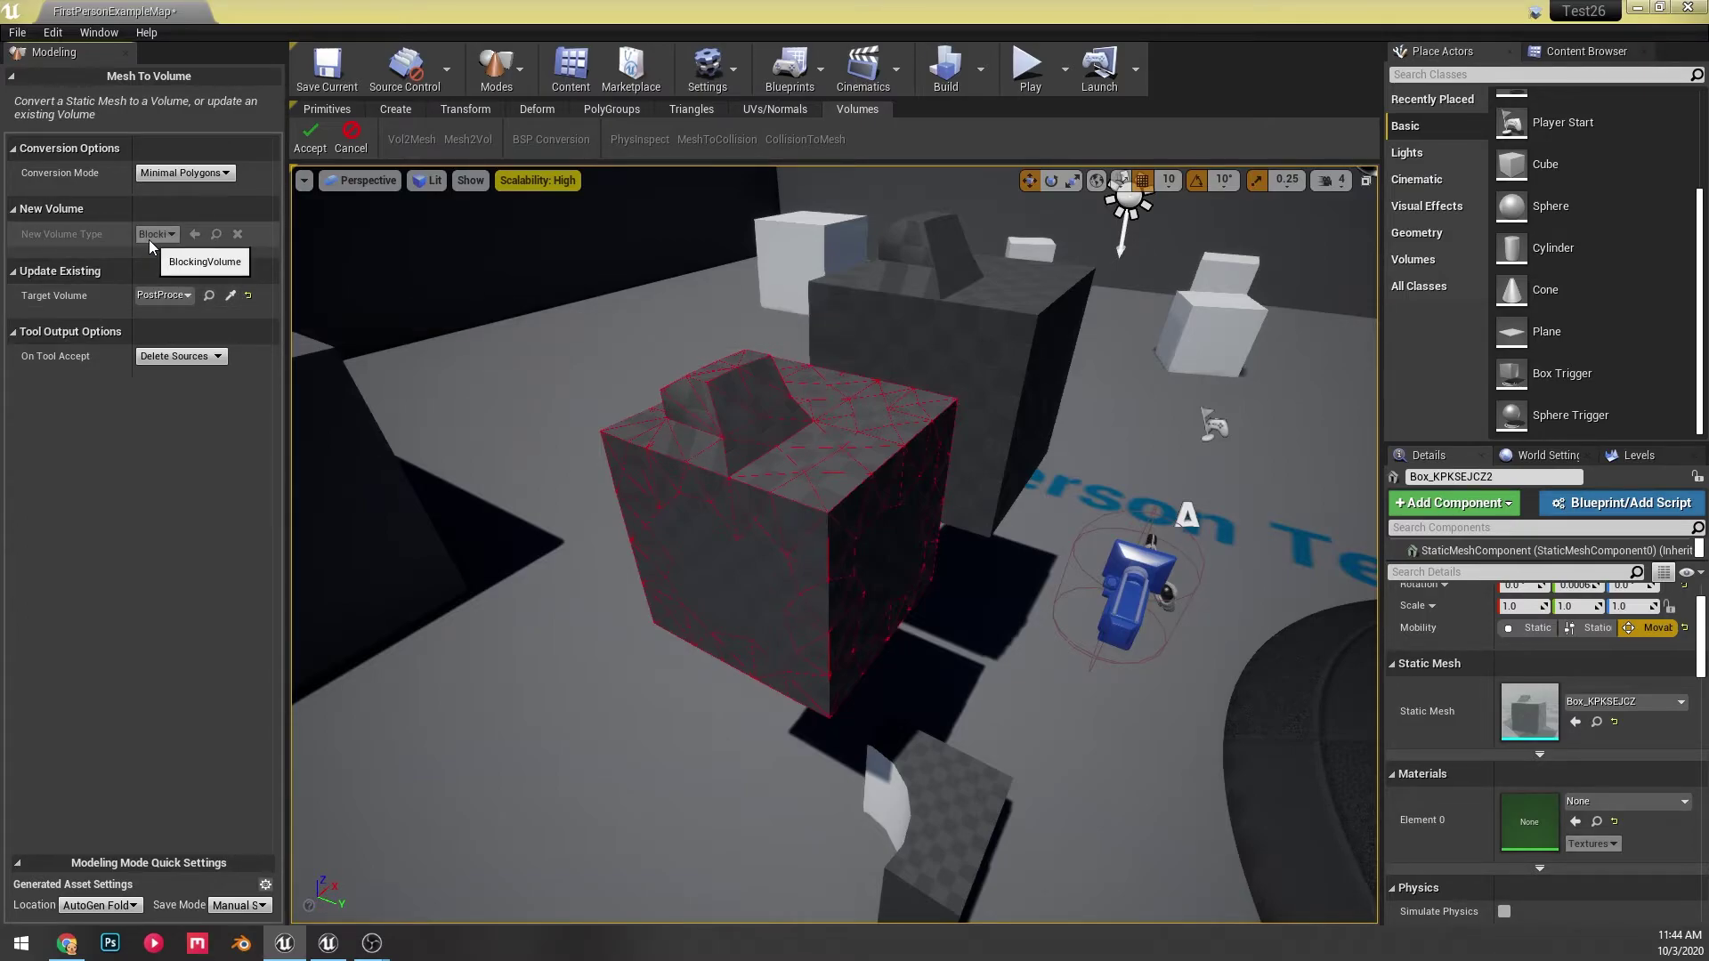
{"action": "left_click", "coordinate": [174, 297]}
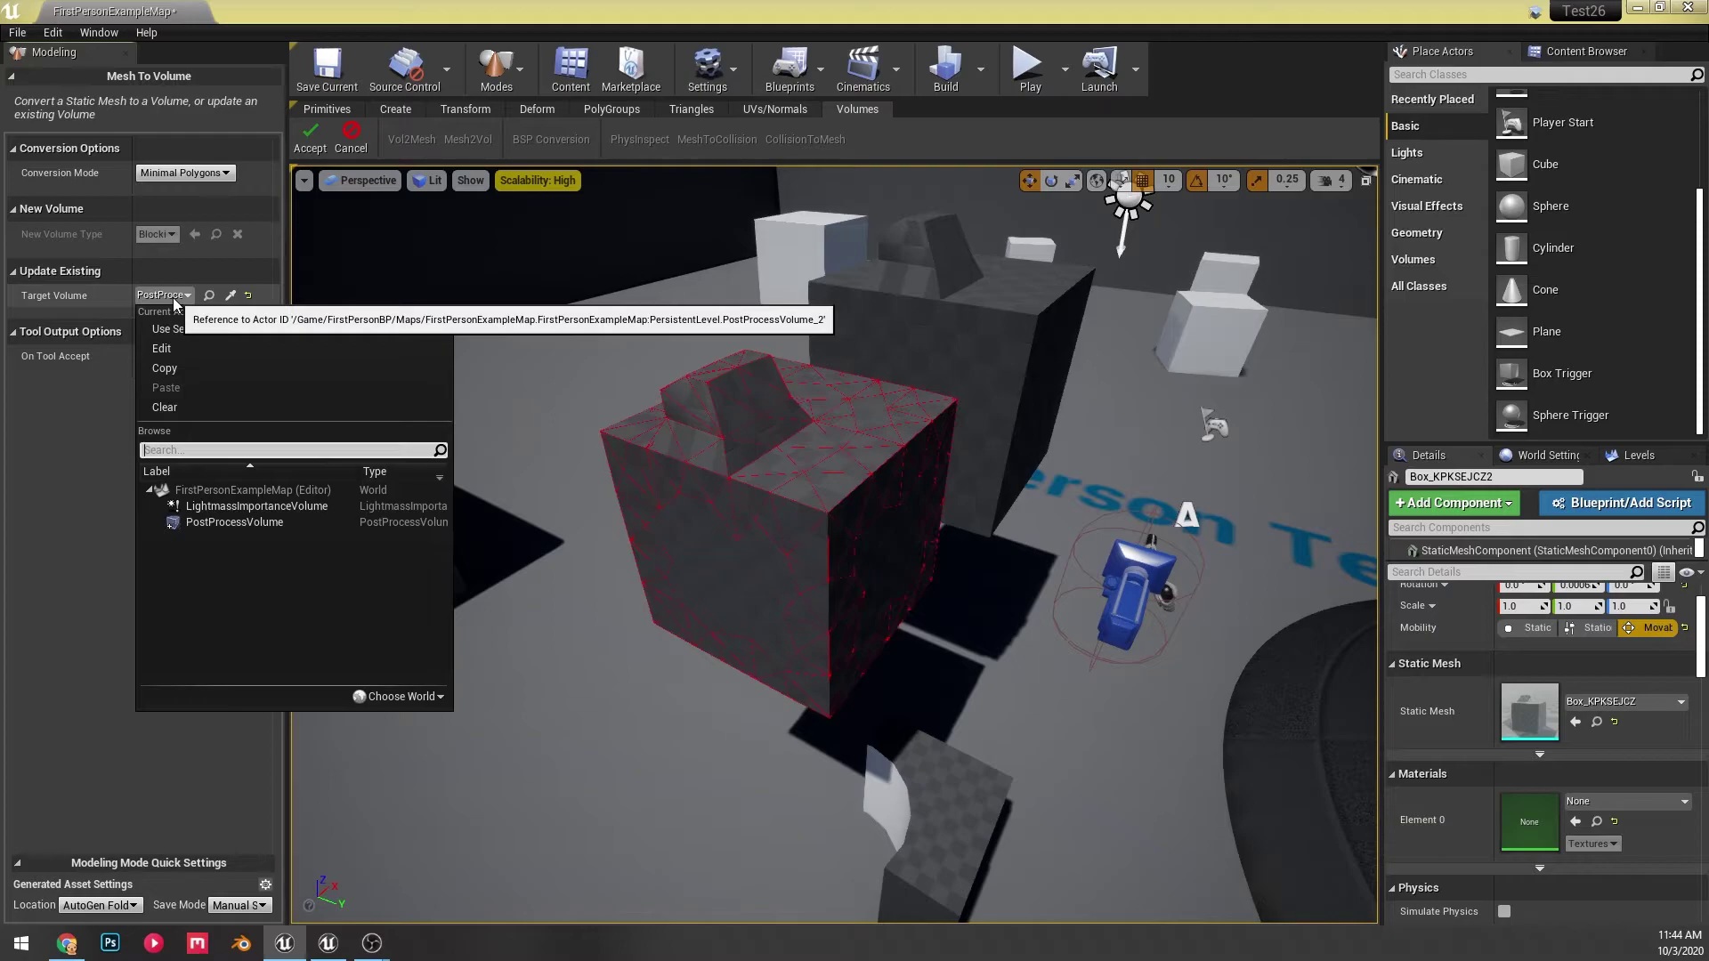
{"action": "left_click", "coordinate": [171, 297]}
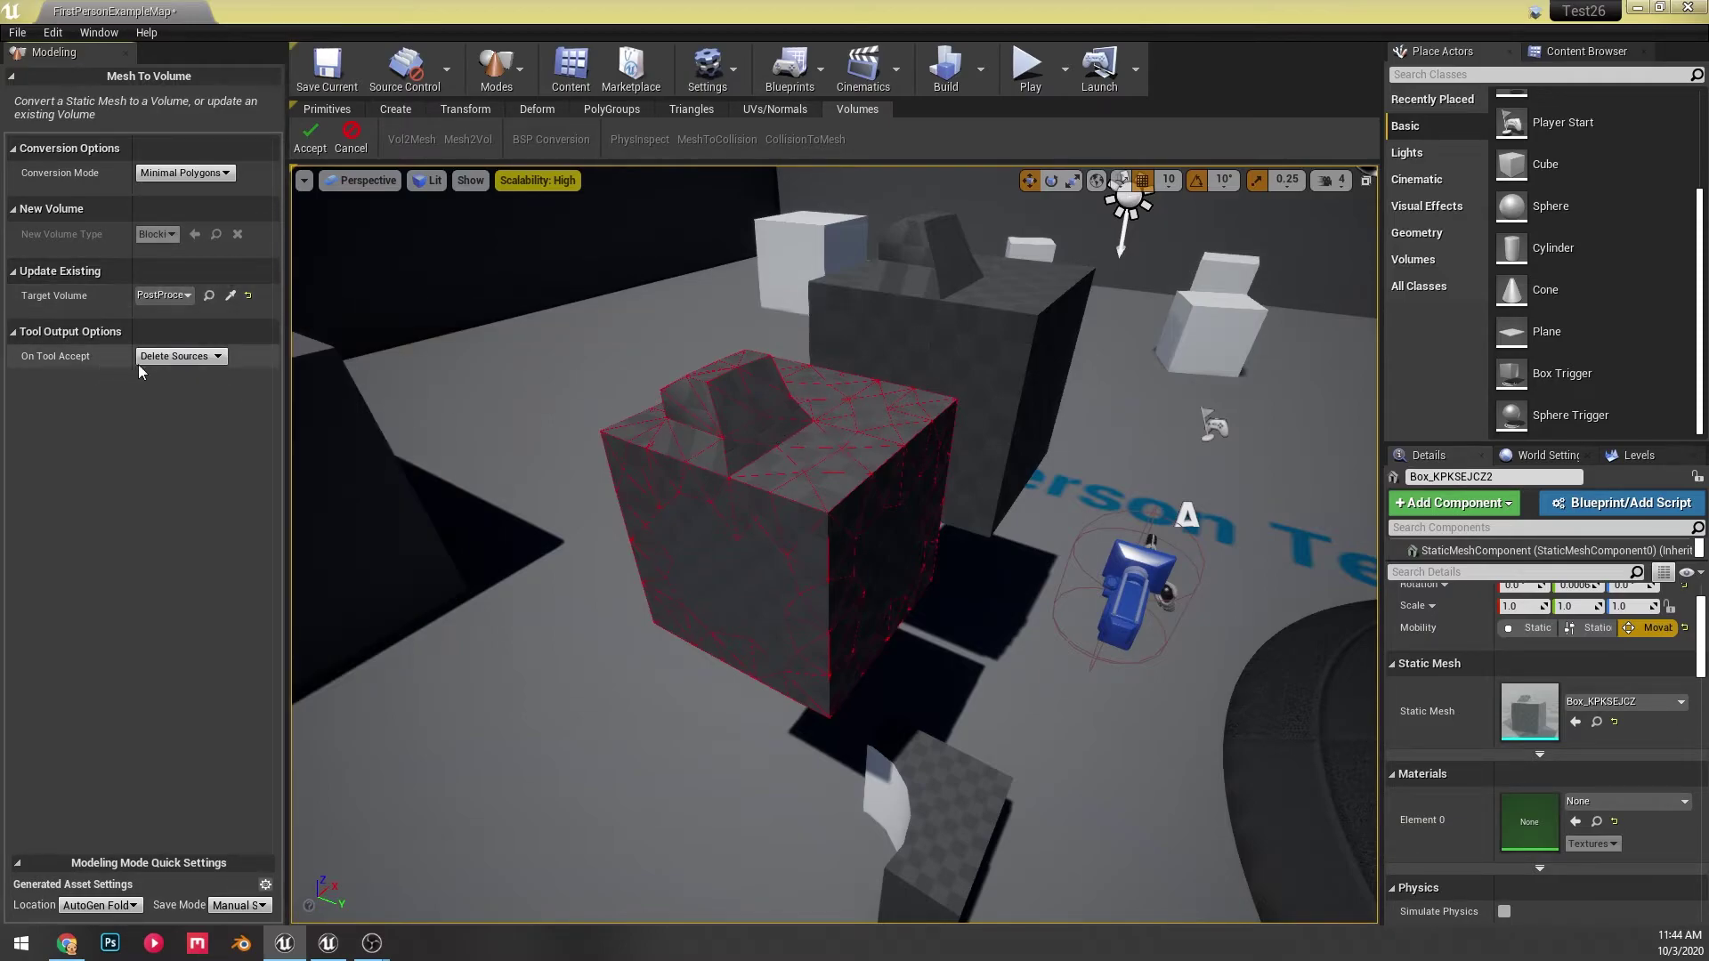
{"action": "left_click", "coordinate": [178, 357]}
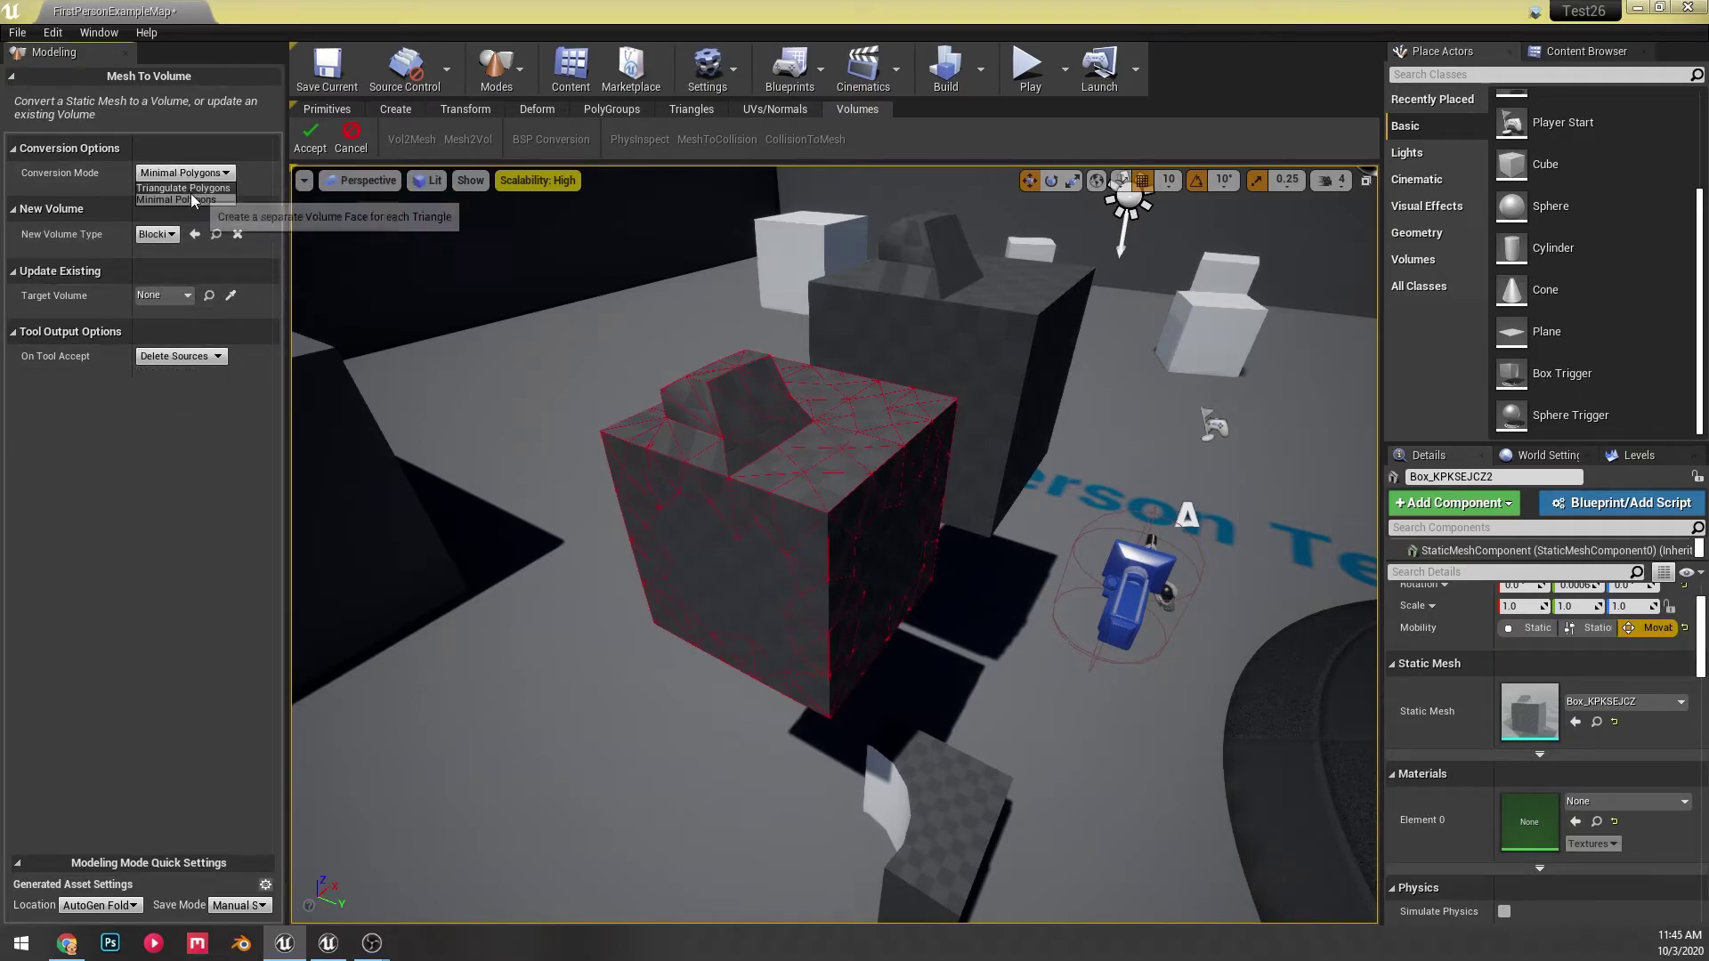
- Try the Triangulate Polygons conversion mode and switch back to Minimal Polygons
{"action": "left_click", "coordinate": [188, 175]}
{"action": "left_click", "coordinate": [187, 187]}
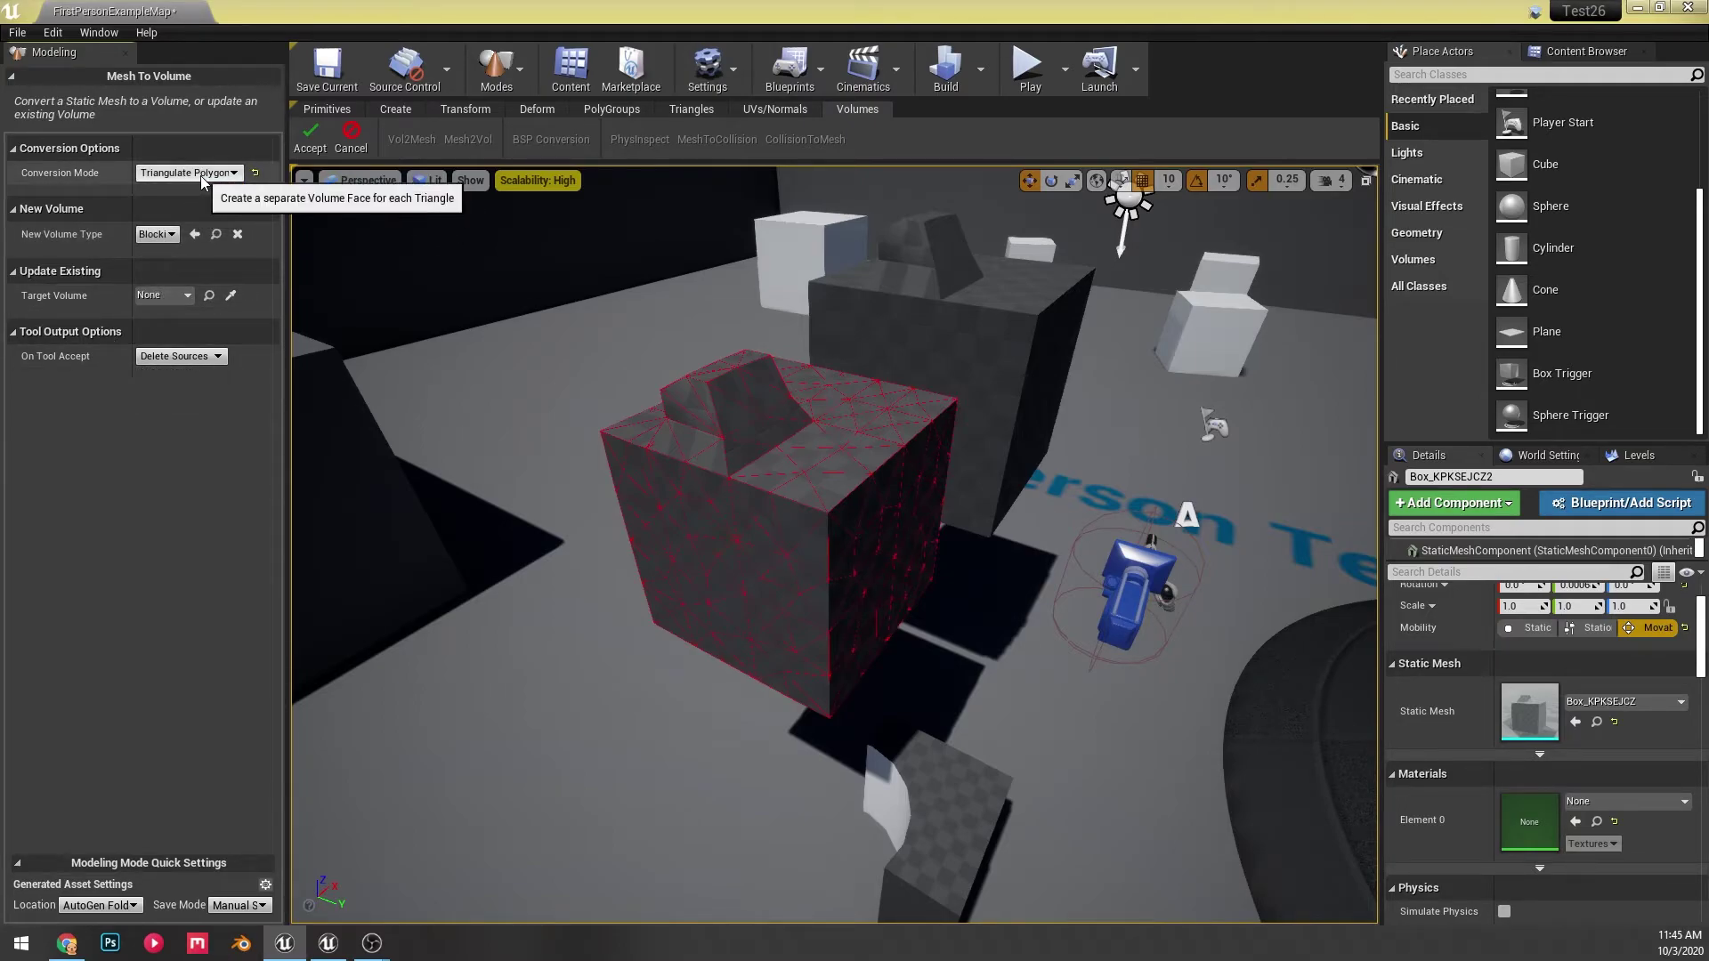
{"action": "left_click", "coordinate": [189, 173]}
{"action": "left_click", "coordinate": [199, 200]}
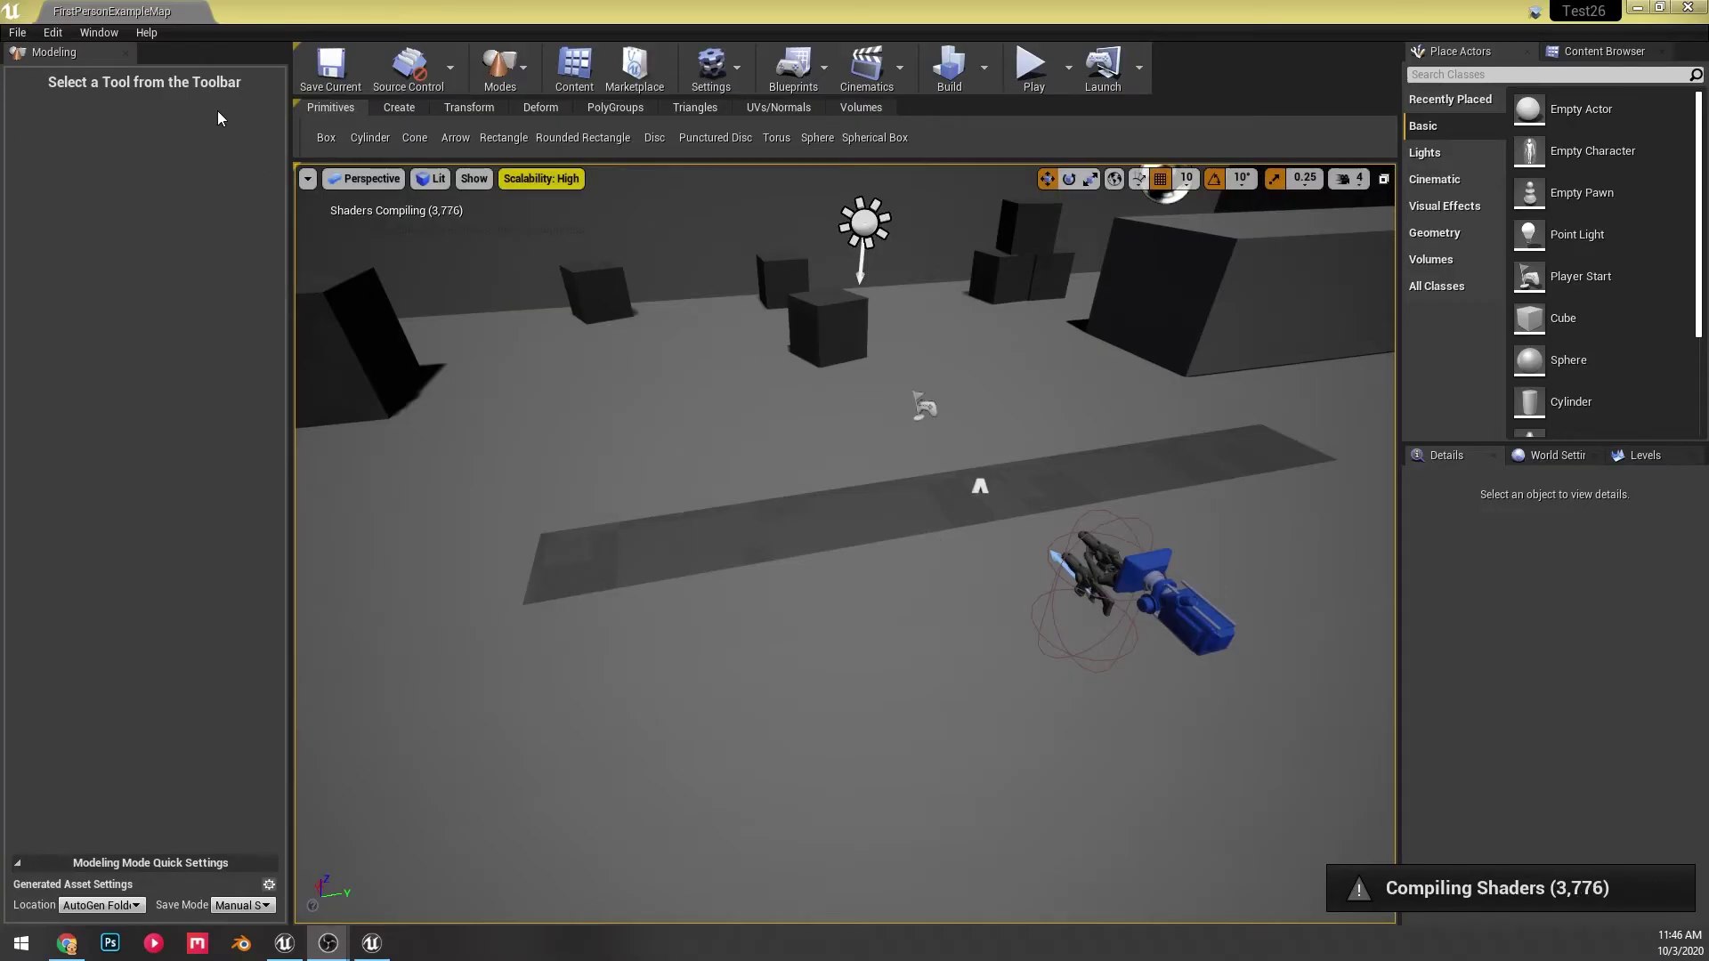
- Start the Box primitive tool in the fresh level and place a box on the floor
{"action": "left_click", "coordinate": [326, 137]}
{"action": "left_click", "coordinate": [785, 665]}
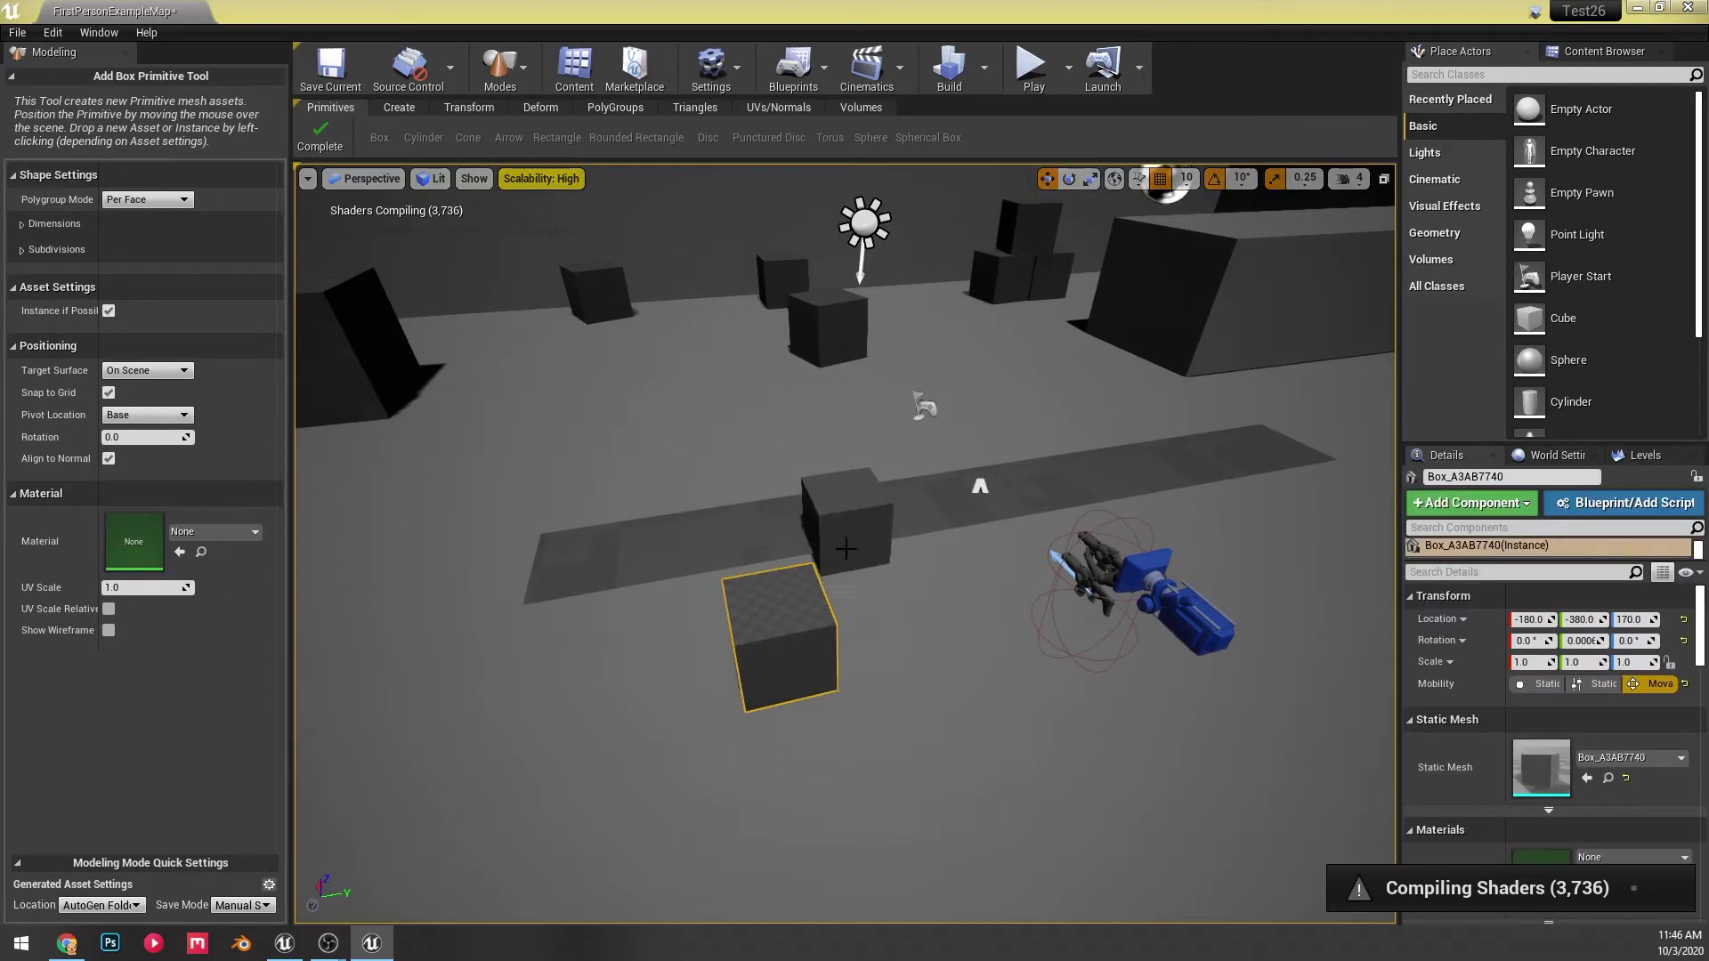
- Finish the box primitive and convert it to a BlockingVolume with Mesh To Volume in Minimal Polygons mode
{"action": "left_click", "coordinate": [320, 138]}
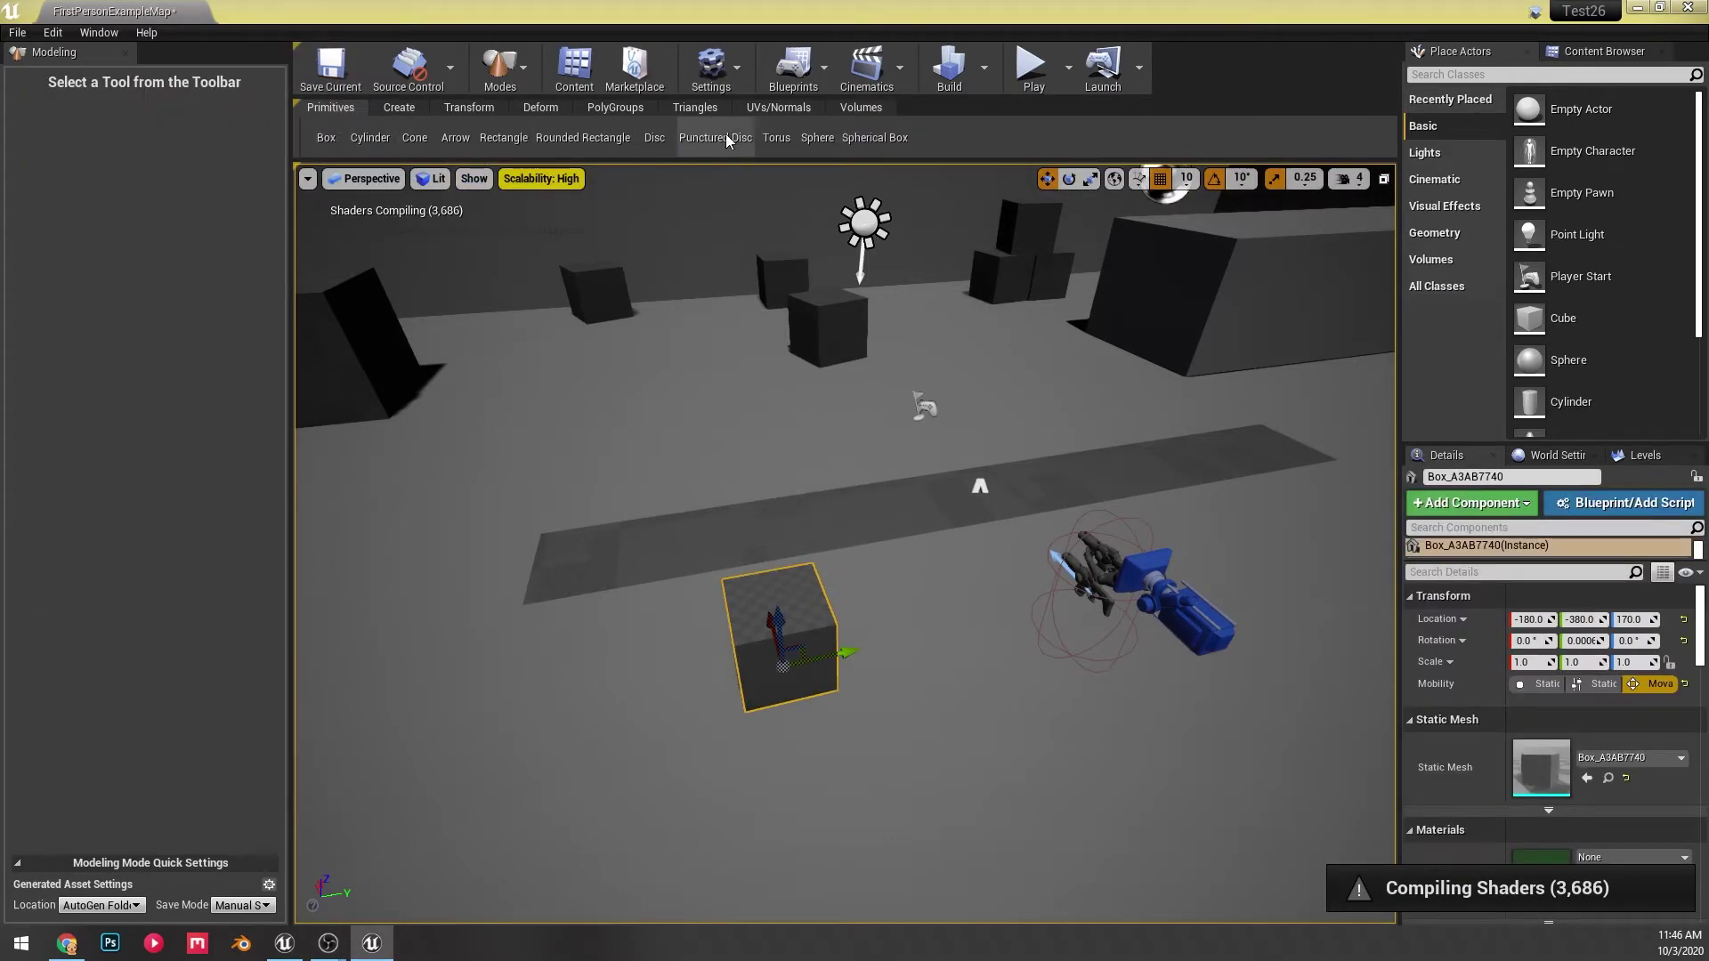
{"action": "left_click", "coordinate": [861, 106]}
{"action": "key", "text": "f"}
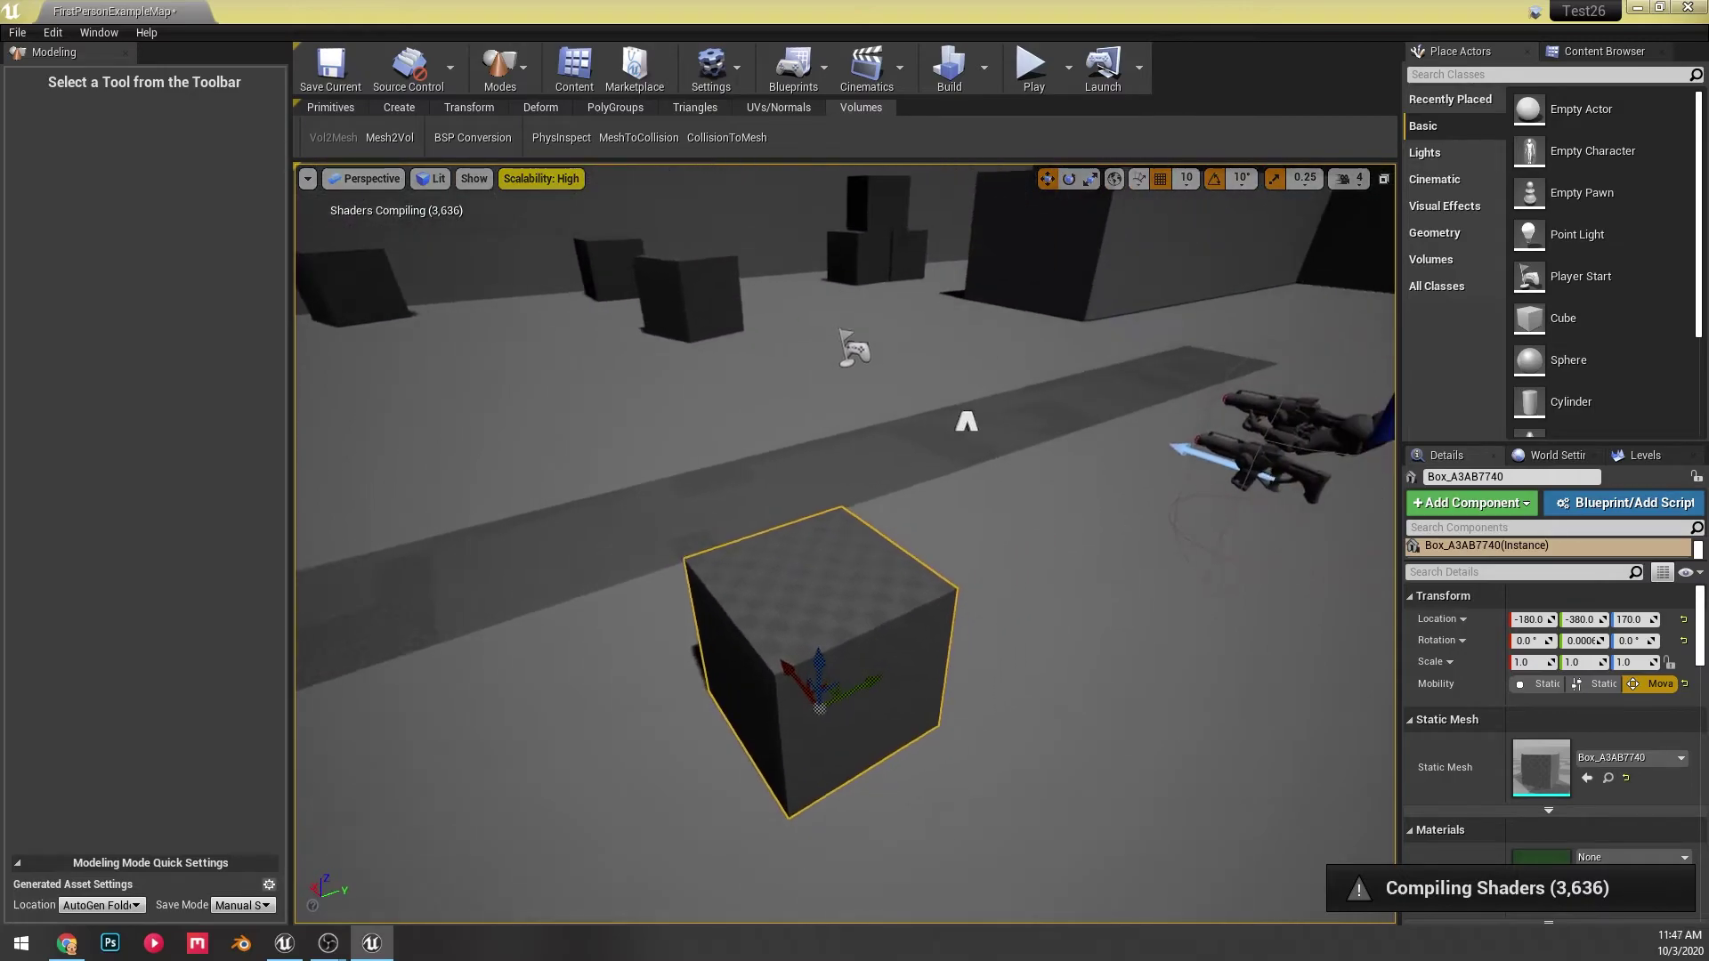
{"action": "left_click", "coordinate": [390, 137]}
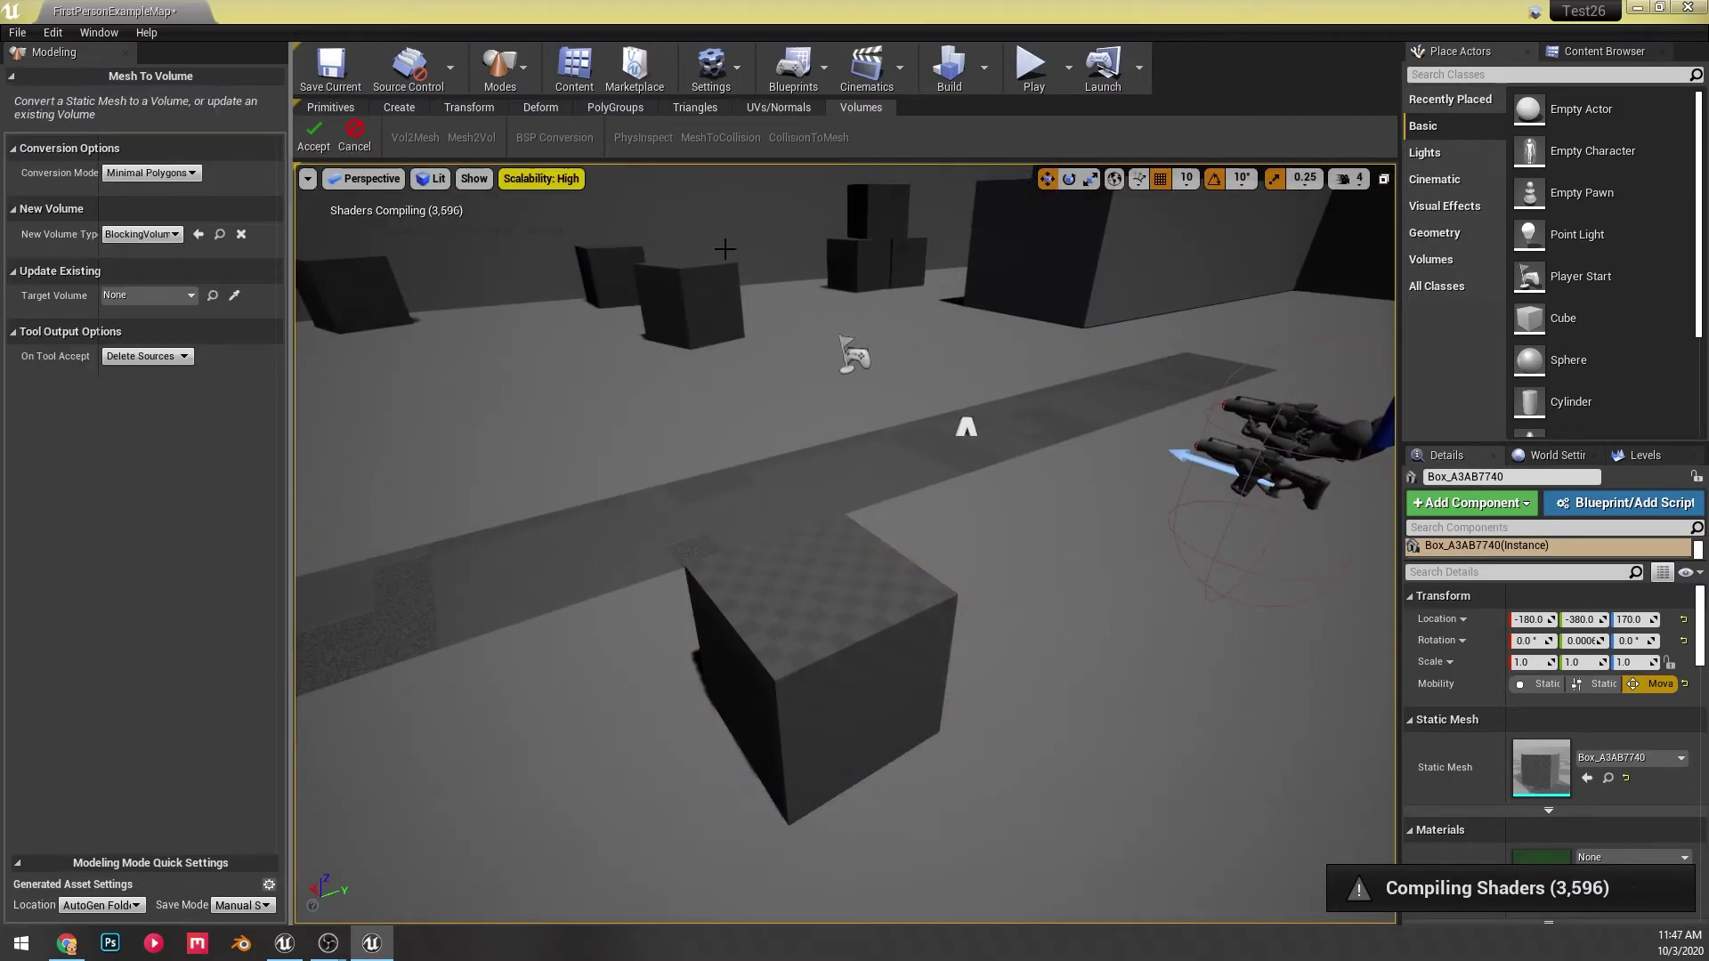
{"action": "left_click", "coordinate": [313, 138]}
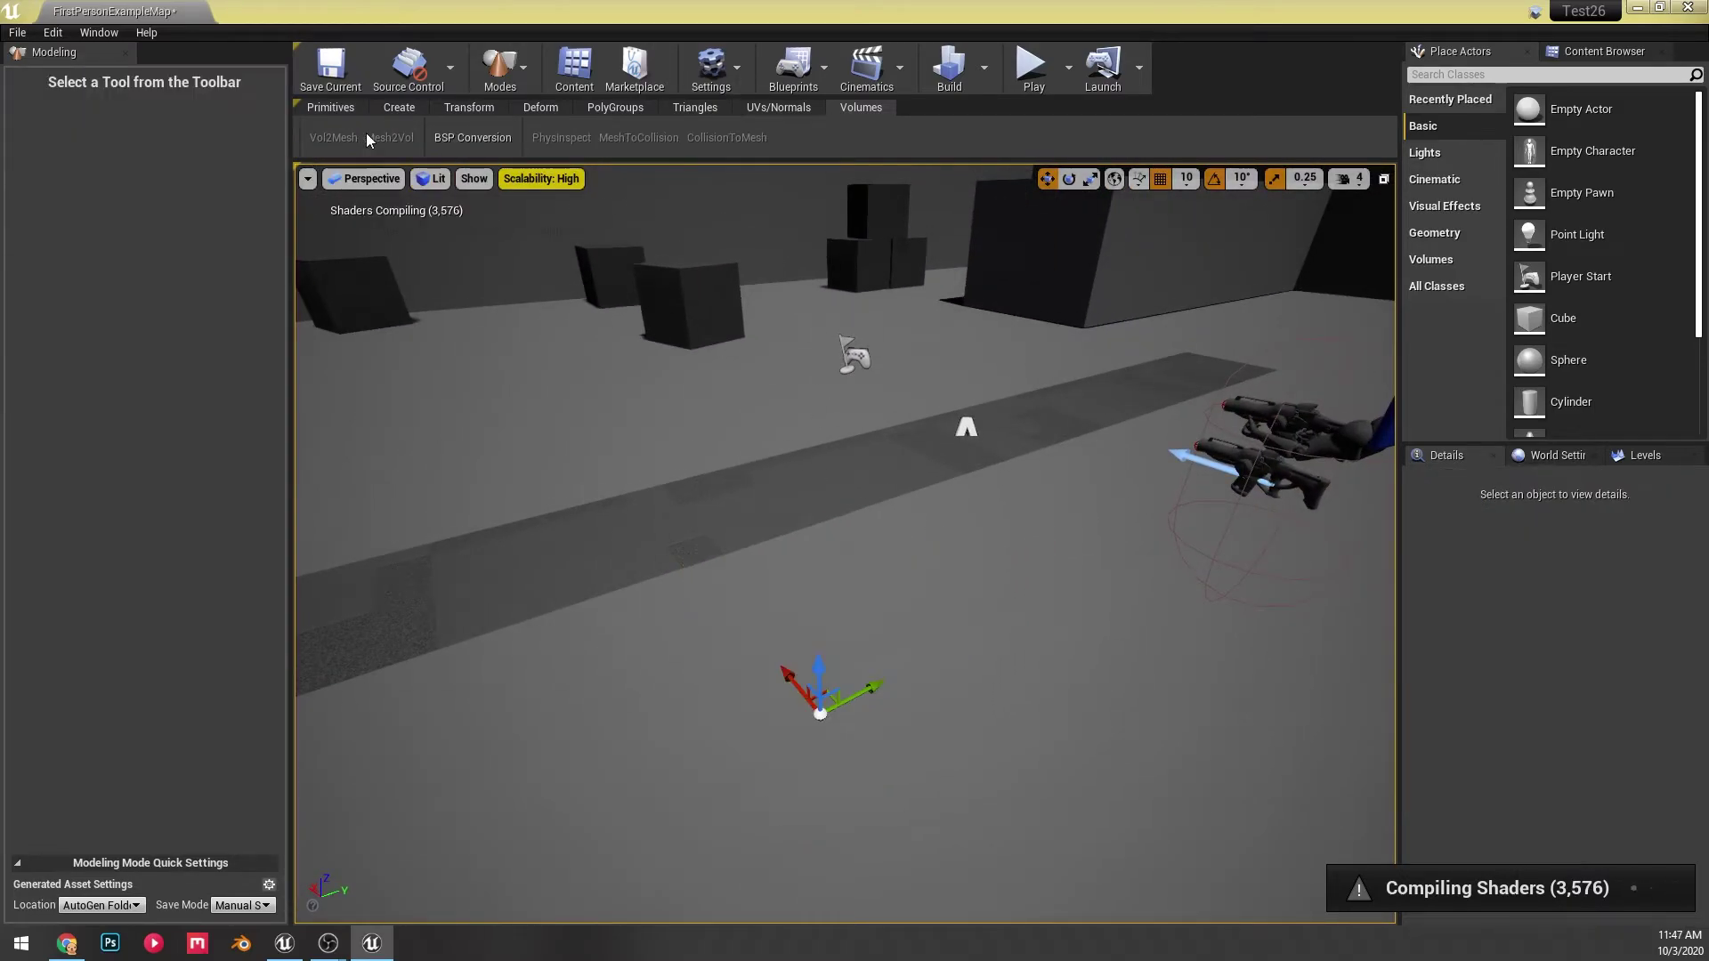
- Undo the Minimal Polygons conversion to bring back the box mesh and restart Mesh To Volume on it
{"action": "mouse_move", "coordinate": [900, 541]}
{"action": "right_mouse_down"}
{"action": "mouse_move", "coordinate": [926, 623]}
{"action": "mouse_move", "coordinate": [900, 541]}
{"action": "right_mouse_up"}
{"action": "key", "text": "ctrl+z"}
{"action": "key", "text": "ctrl+z"}
{"action": "key", "text": "ctrl+z"}
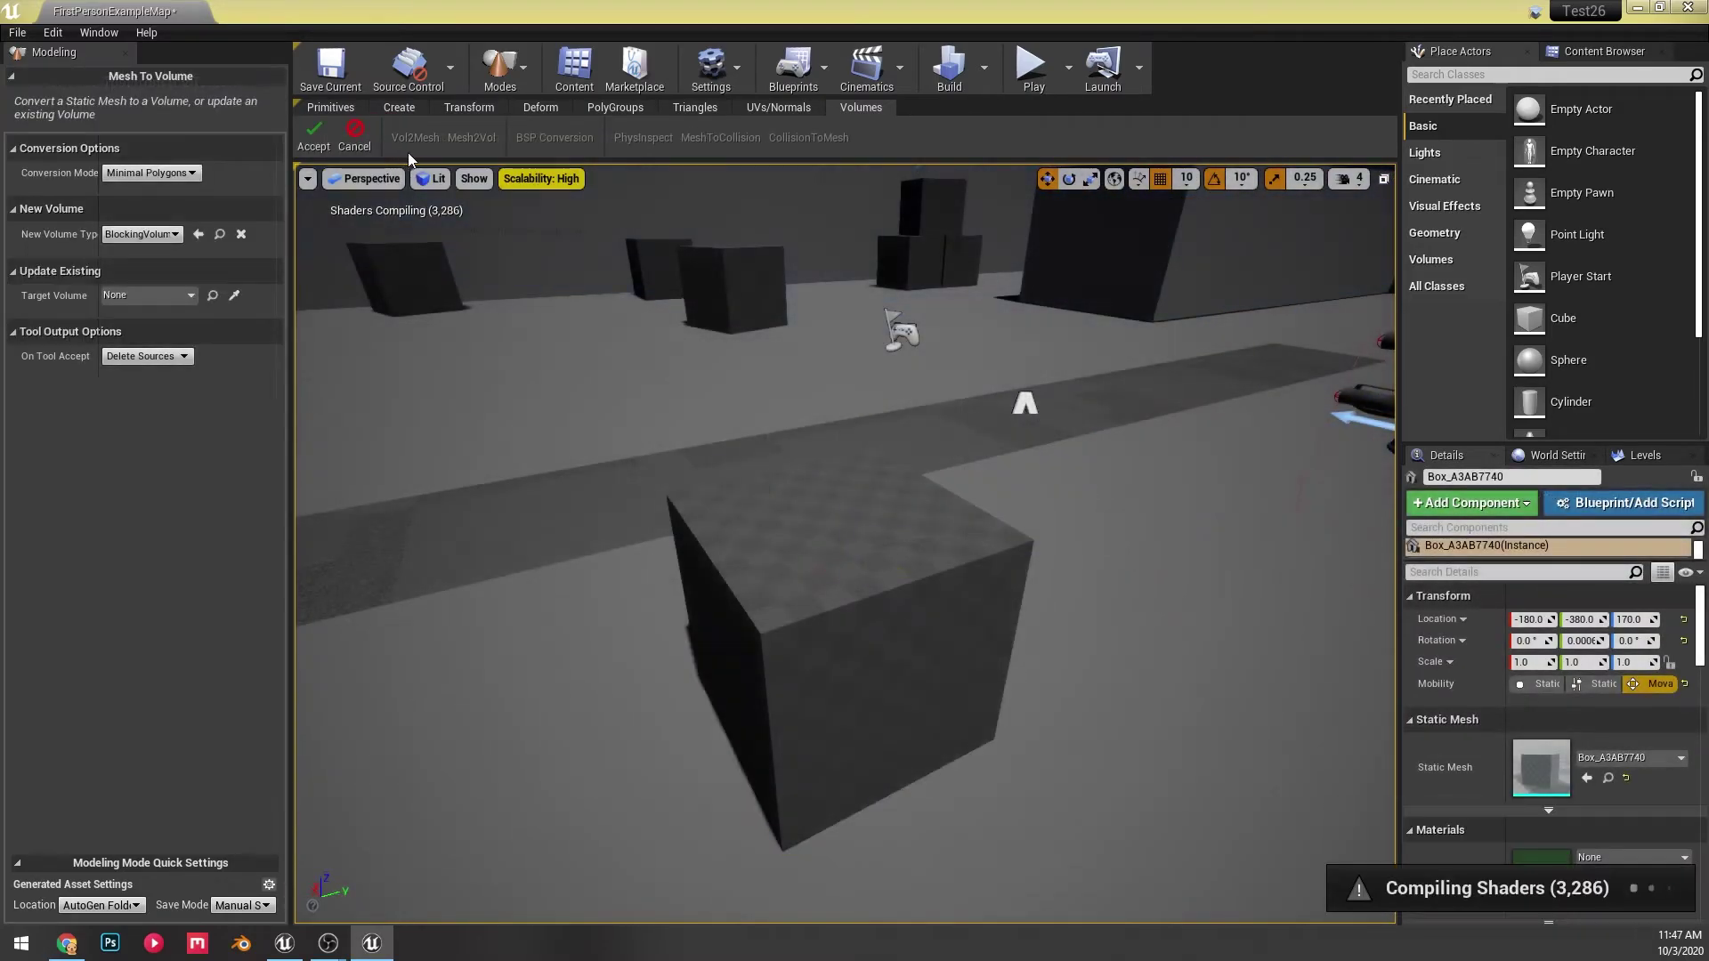
- Set the Mesh To Volume conversion mode to Triangulate Polygons and convert the box to a BlockingVolume
{"action": "left_click", "coordinate": [774, 499]}
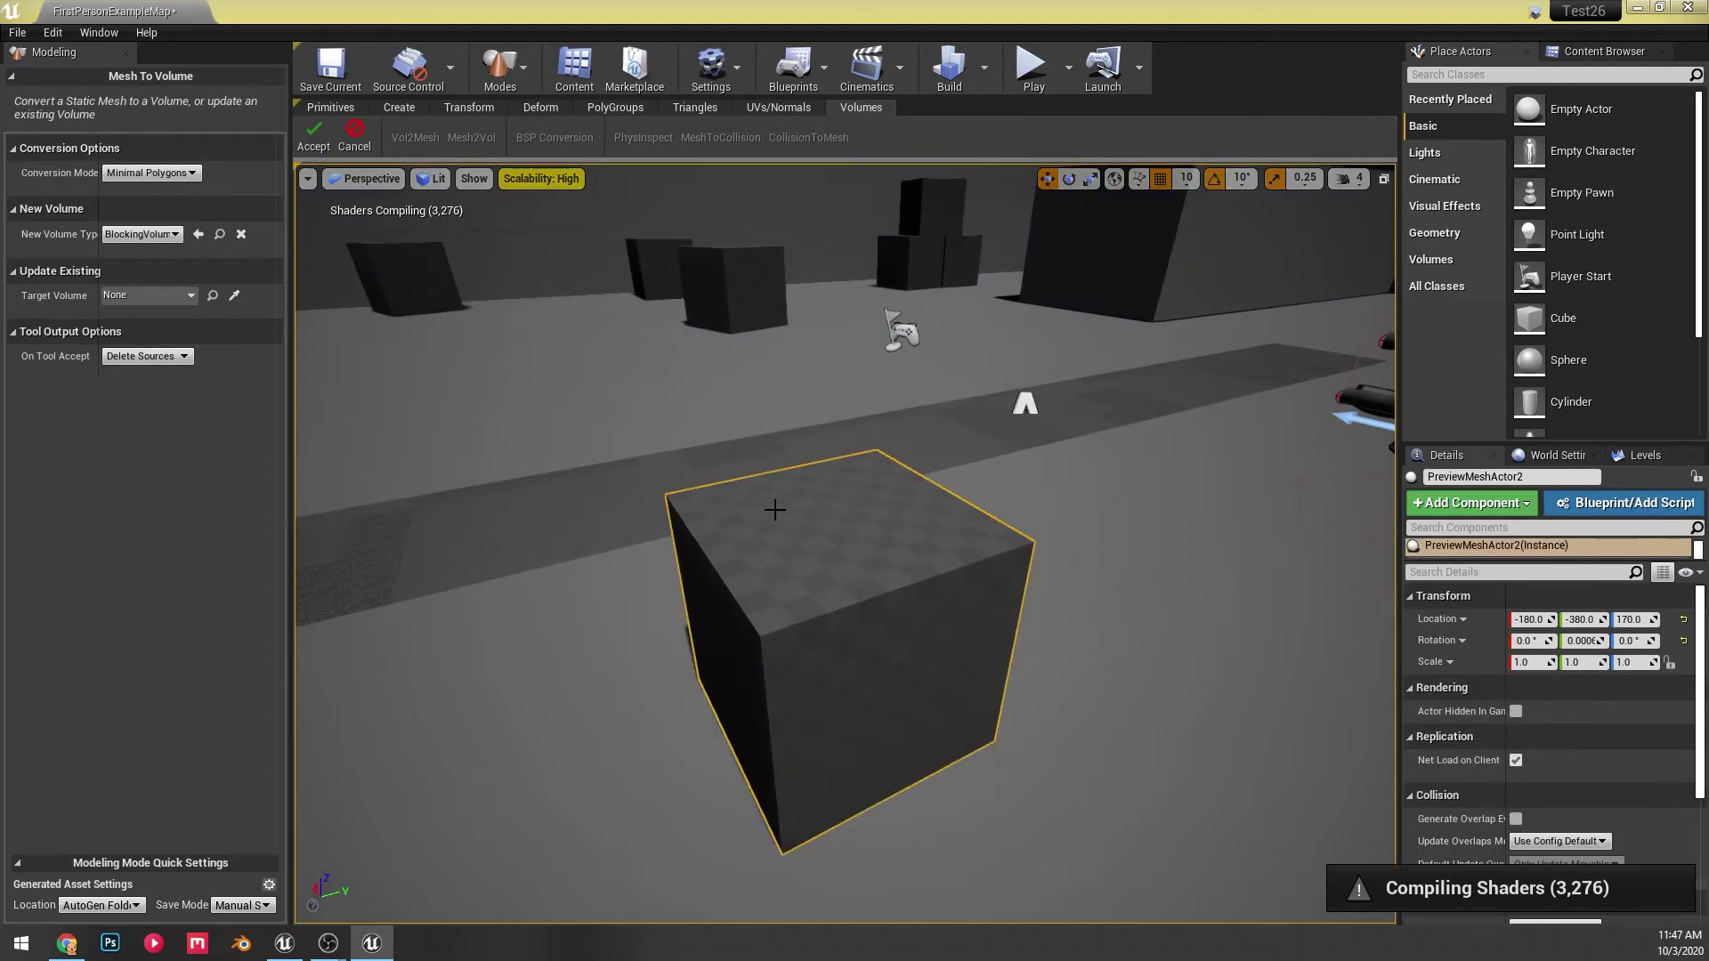
{"action": "left_click", "coordinate": [151, 173]}
{"action": "left_click", "coordinate": [142, 187]}
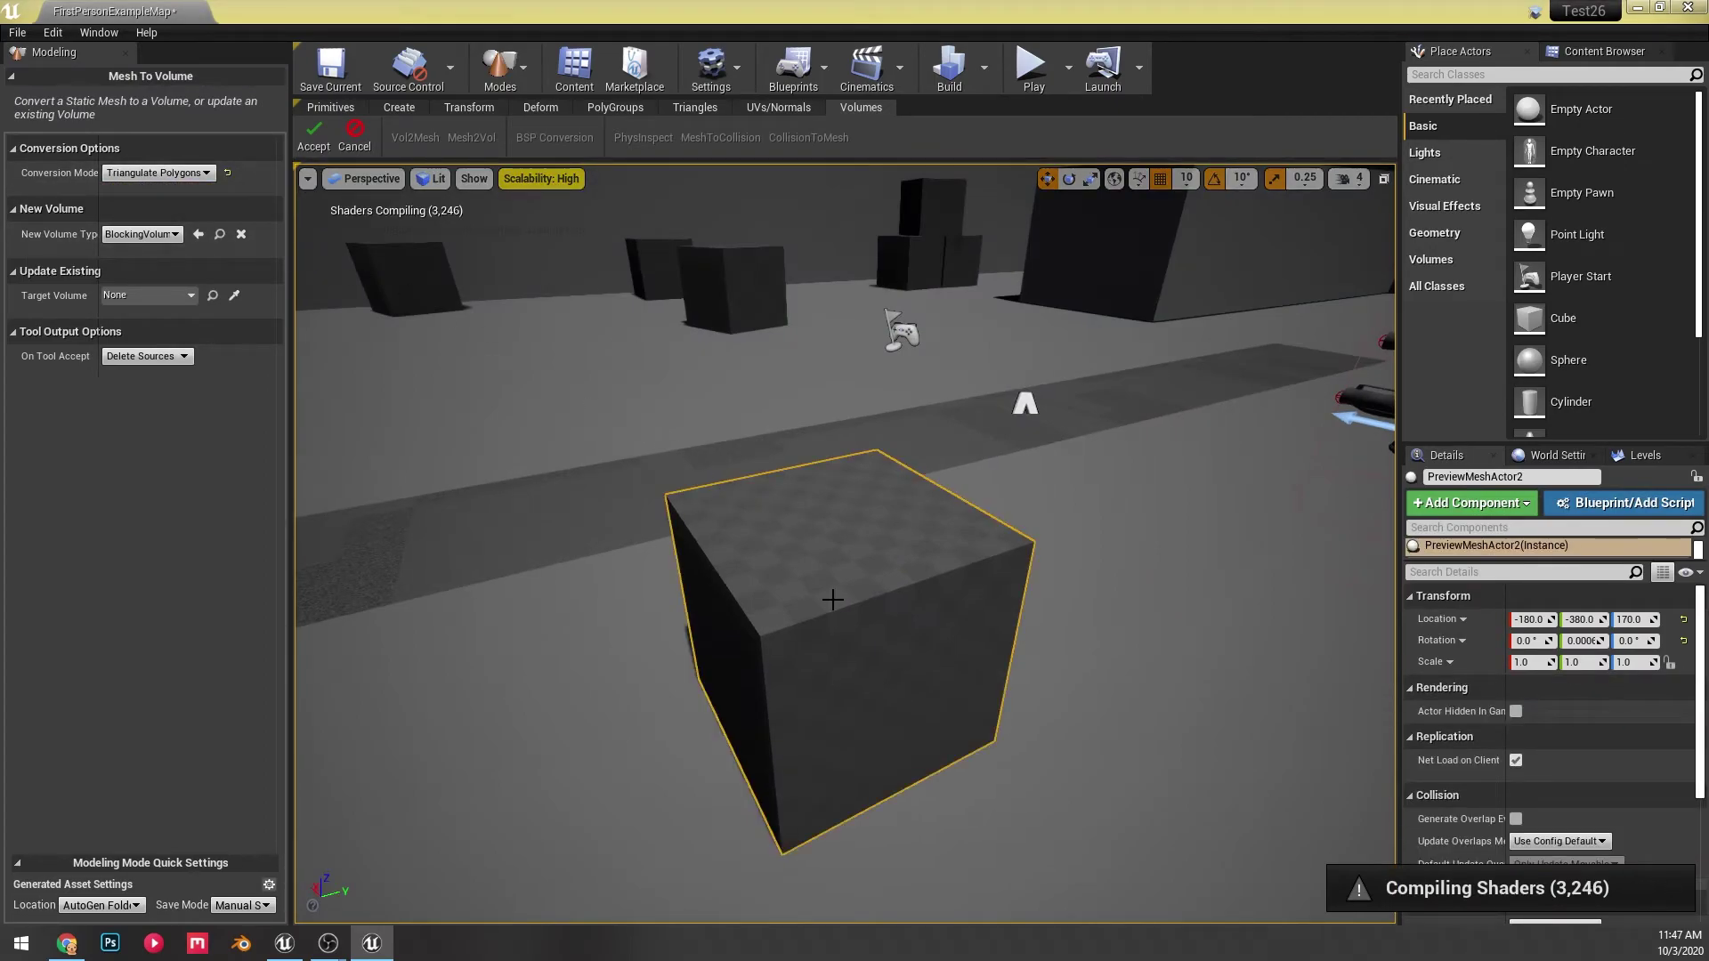
{"action": "left_click", "coordinate": [313, 135]}
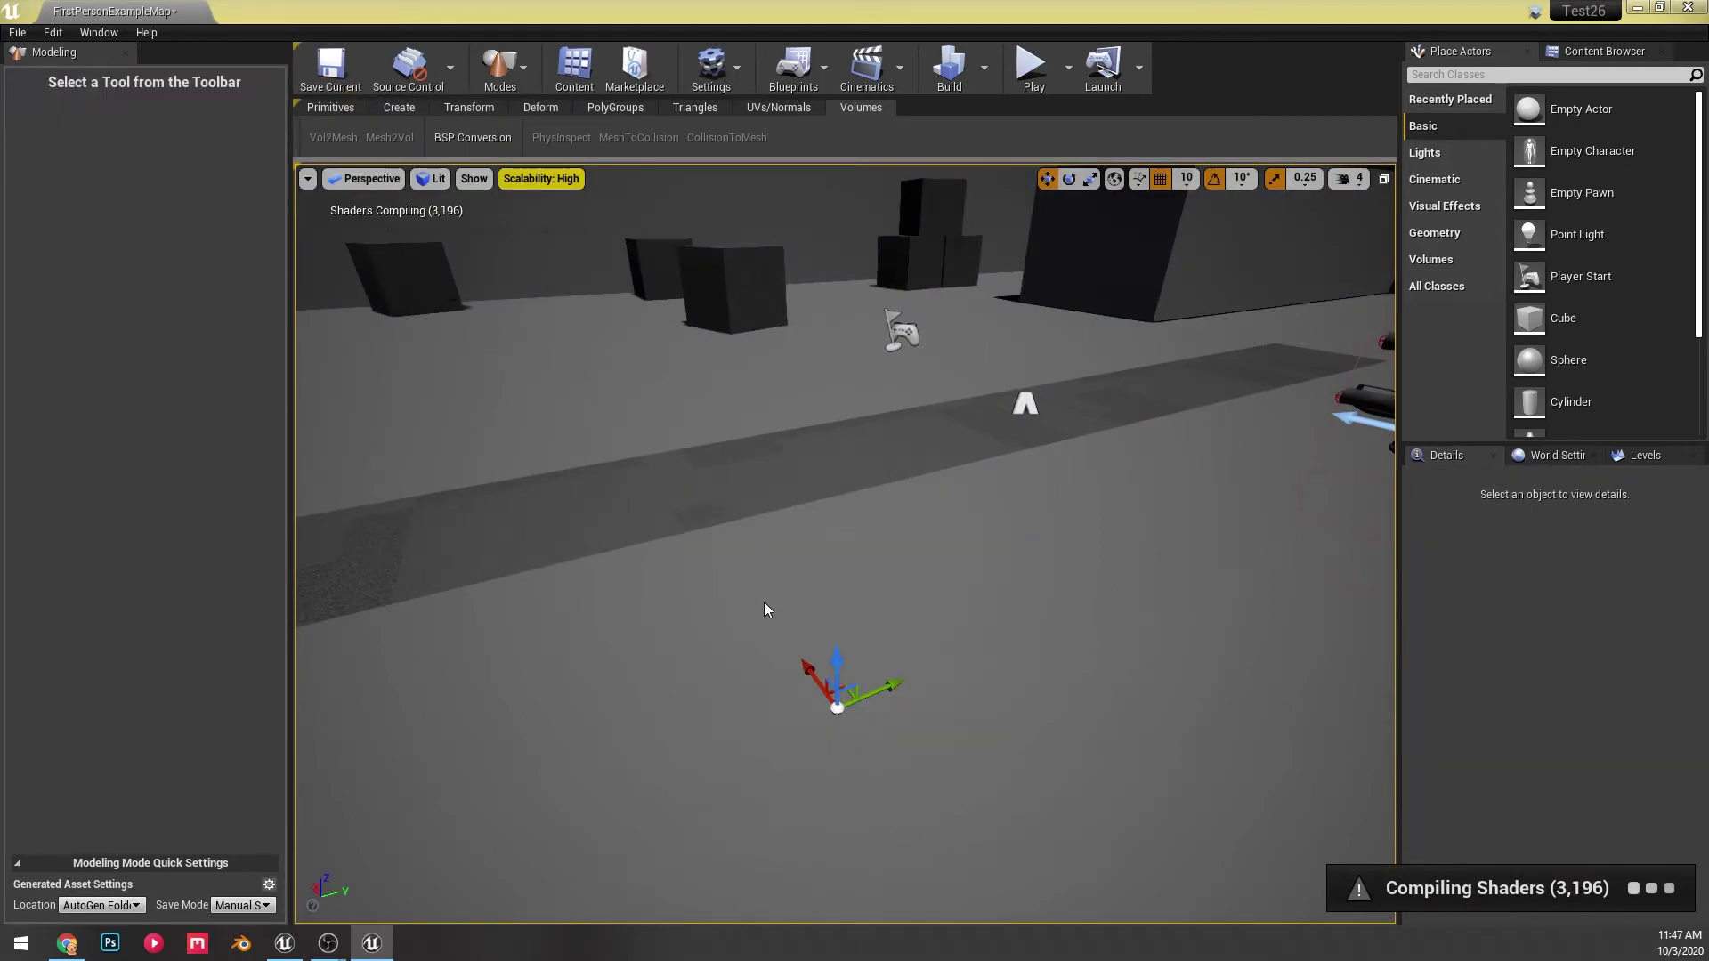
- Check the area of the new volume and undo the Triangulate Polygons conversion to restore the box mesh
{"action": "mouse_move", "coordinate": [762, 601]}
{"action": "right_mouse_down"}
{"action": "mouse_move", "coordinate": [764, 634]}
{"action": "mouse_move", "coordinate": [728, 551]}
{"action": "mouse_move", "coordinate": [767, 599]}
{"action": "right_mouse_up"}
{"action": "left_click", "coordinate": [834, 572]}
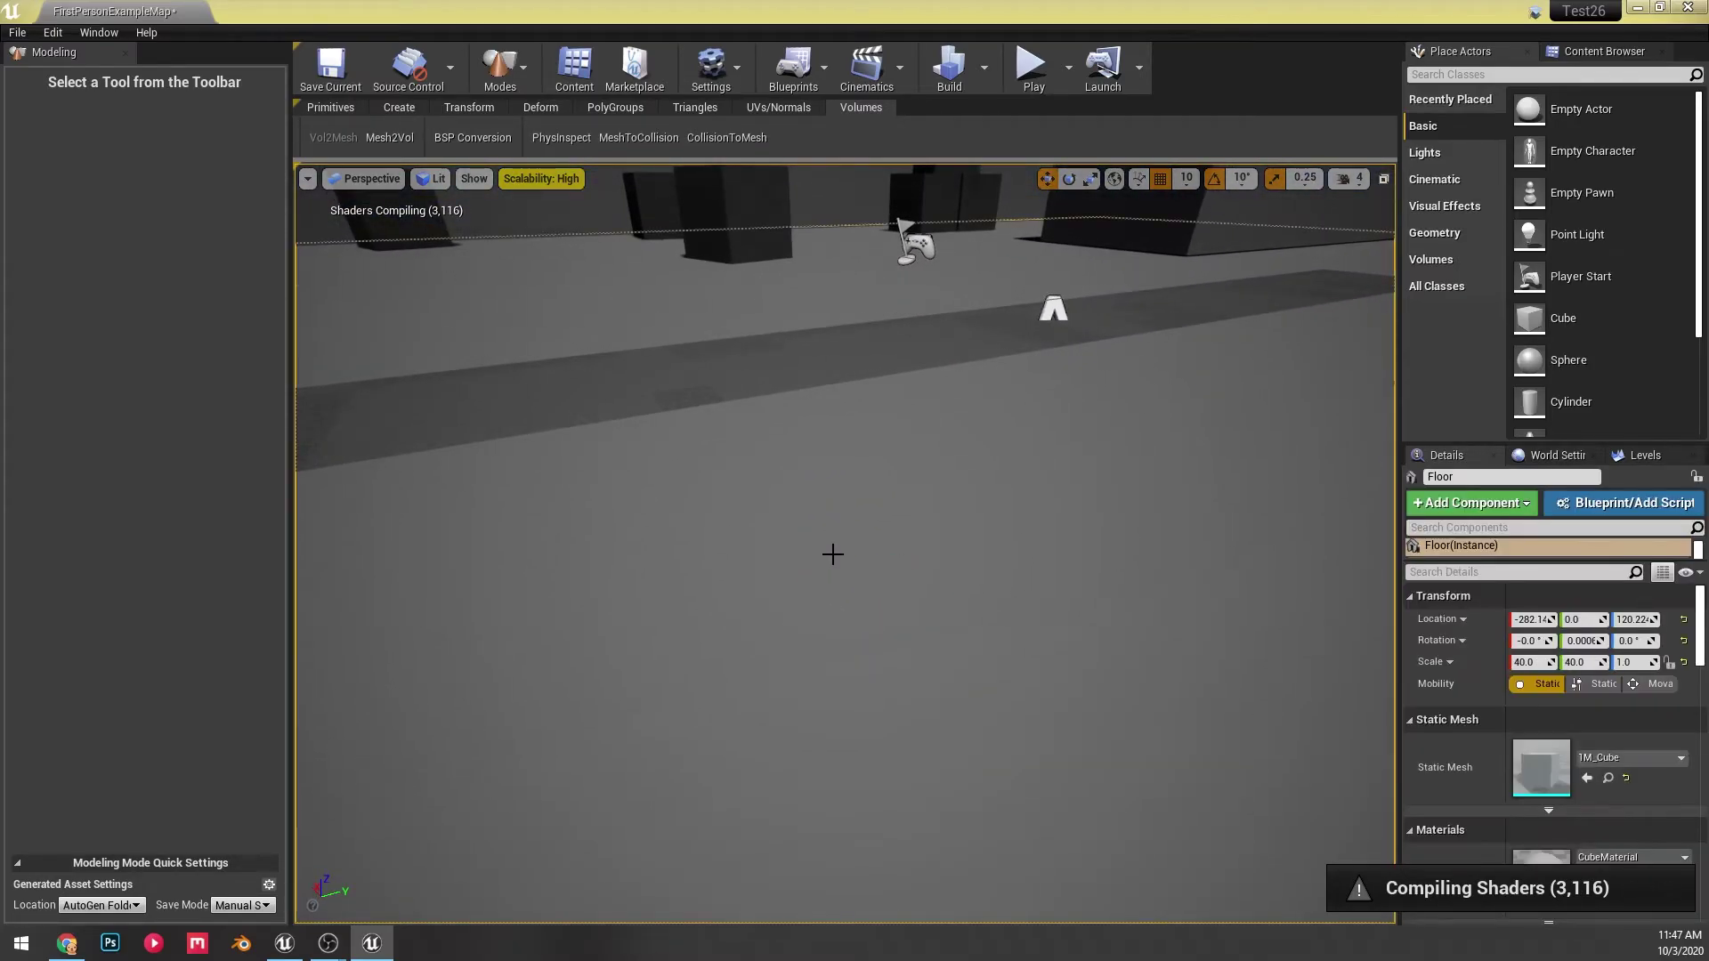
{"action": "key", "text": "ctrl+z"}
{"action": "key", "text": "ctrl+z"}
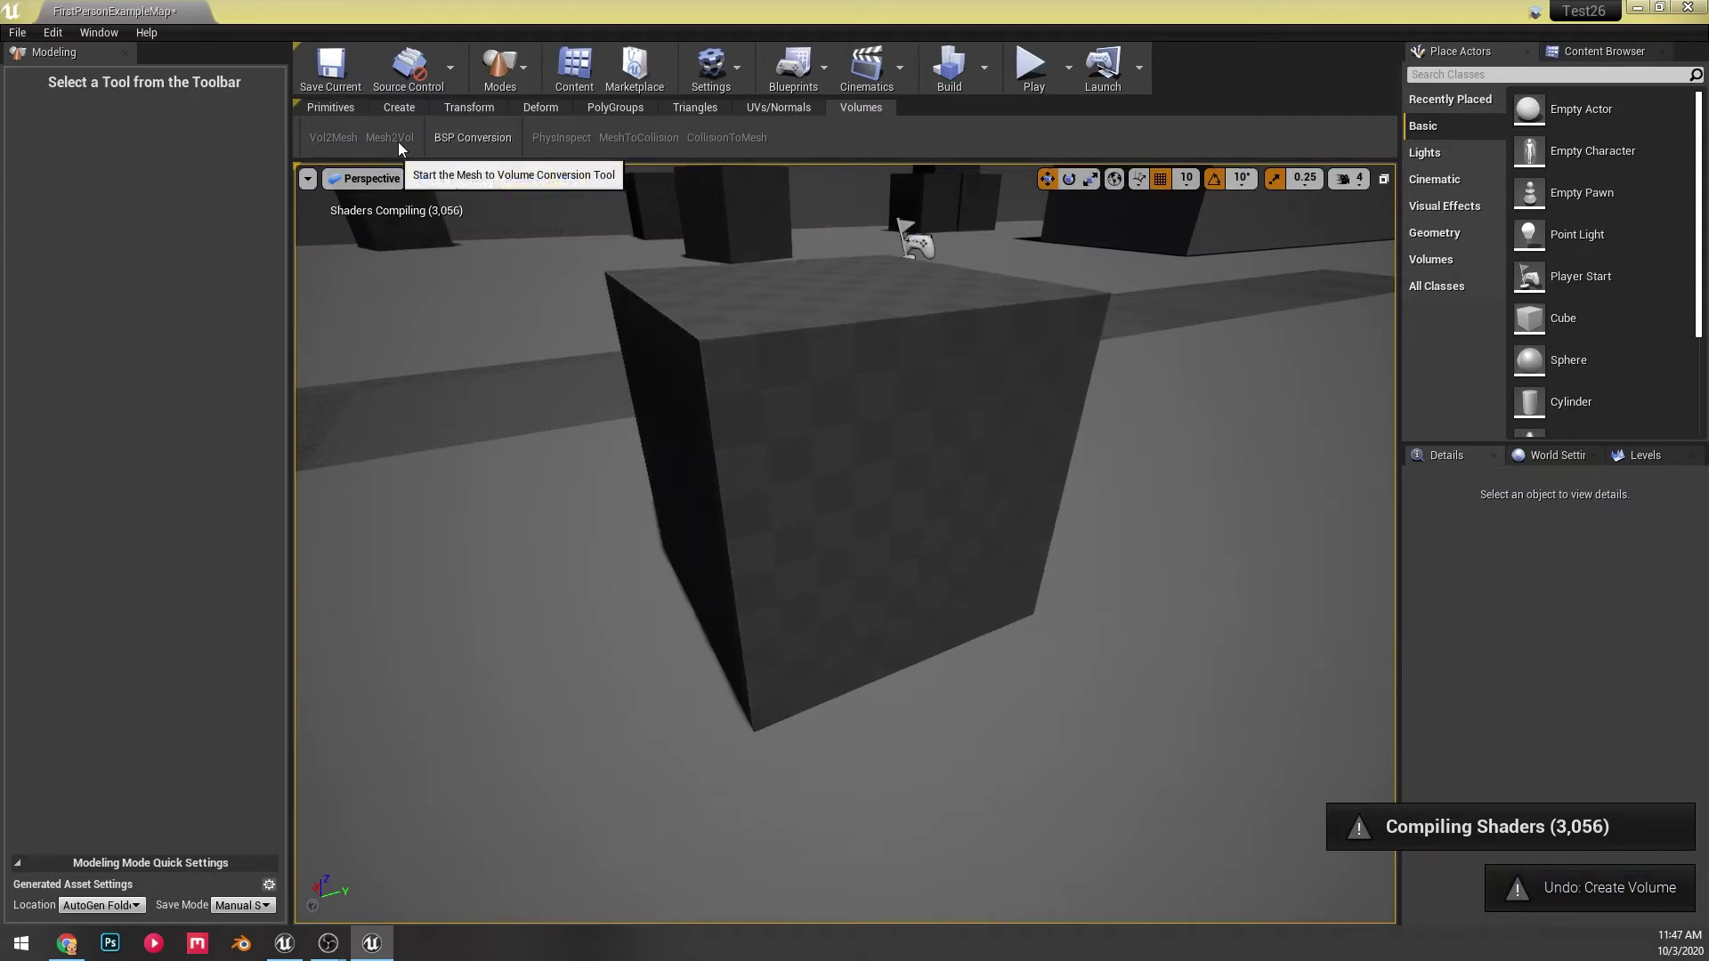
- Place a Blocking Volume near the box mesh and review its collision and brush settings
{"action": "scroll", "coordinate": [1584, 323], "scroll_direction": "down", "scroll_amount": 3}
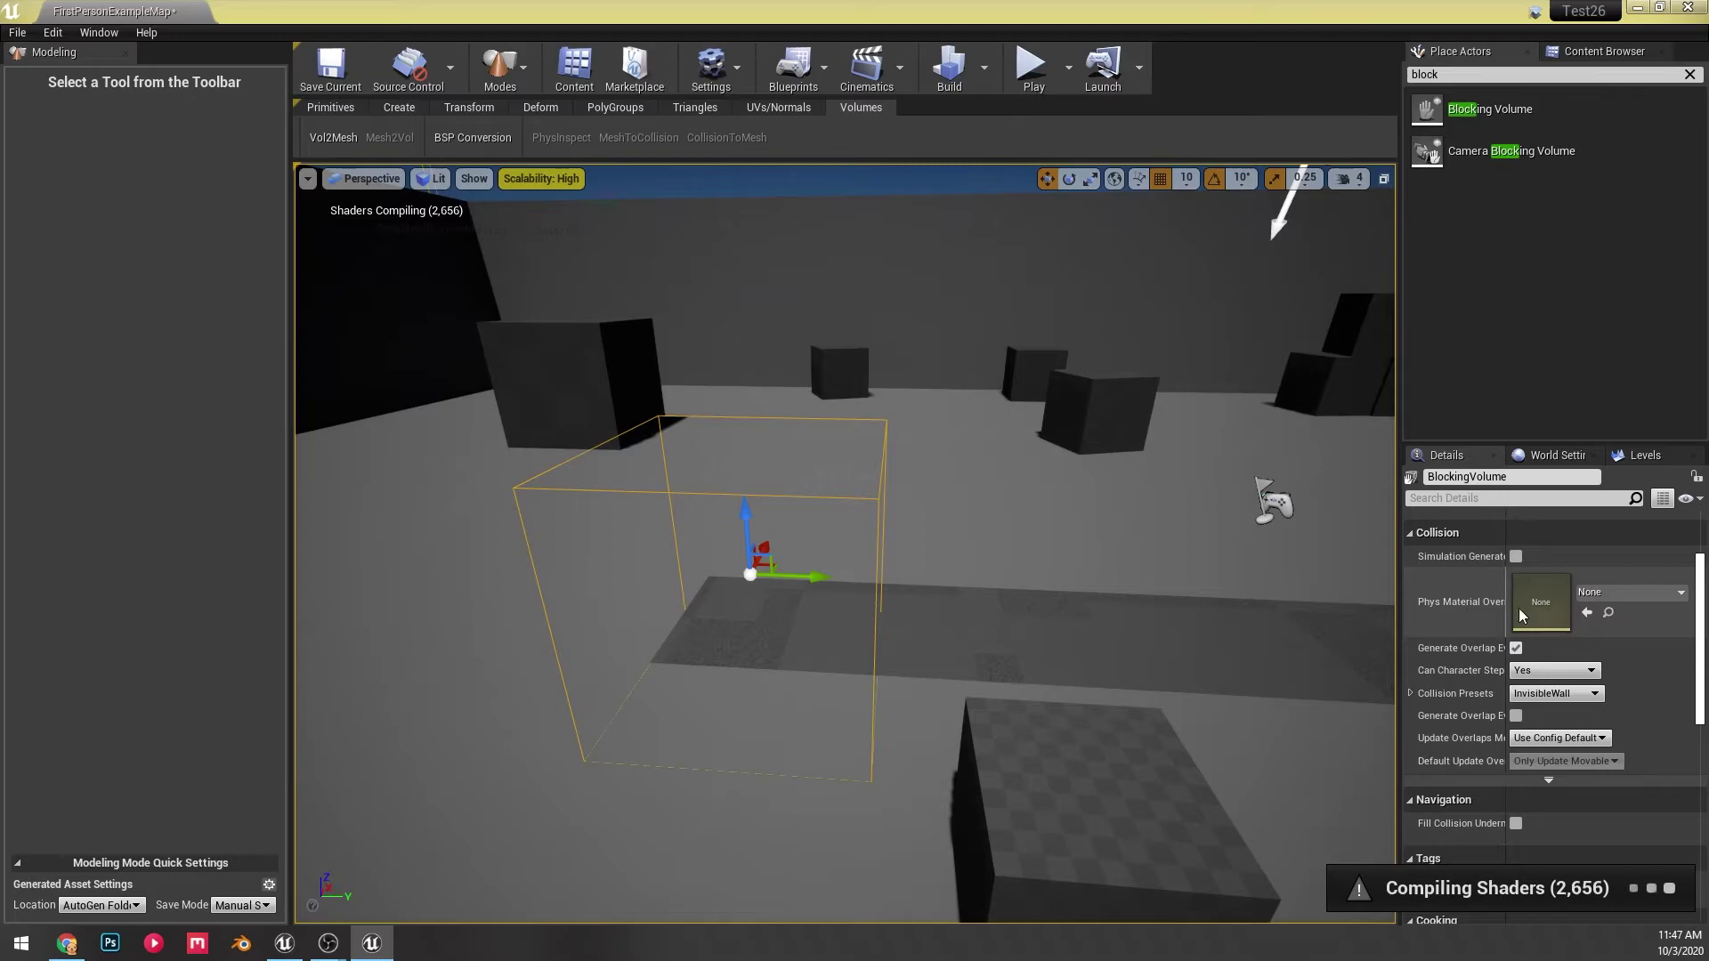
{"action": "scroll", "coordinate": [1522, 613], "scroll_direction": "down", "scroll_amount": 6}
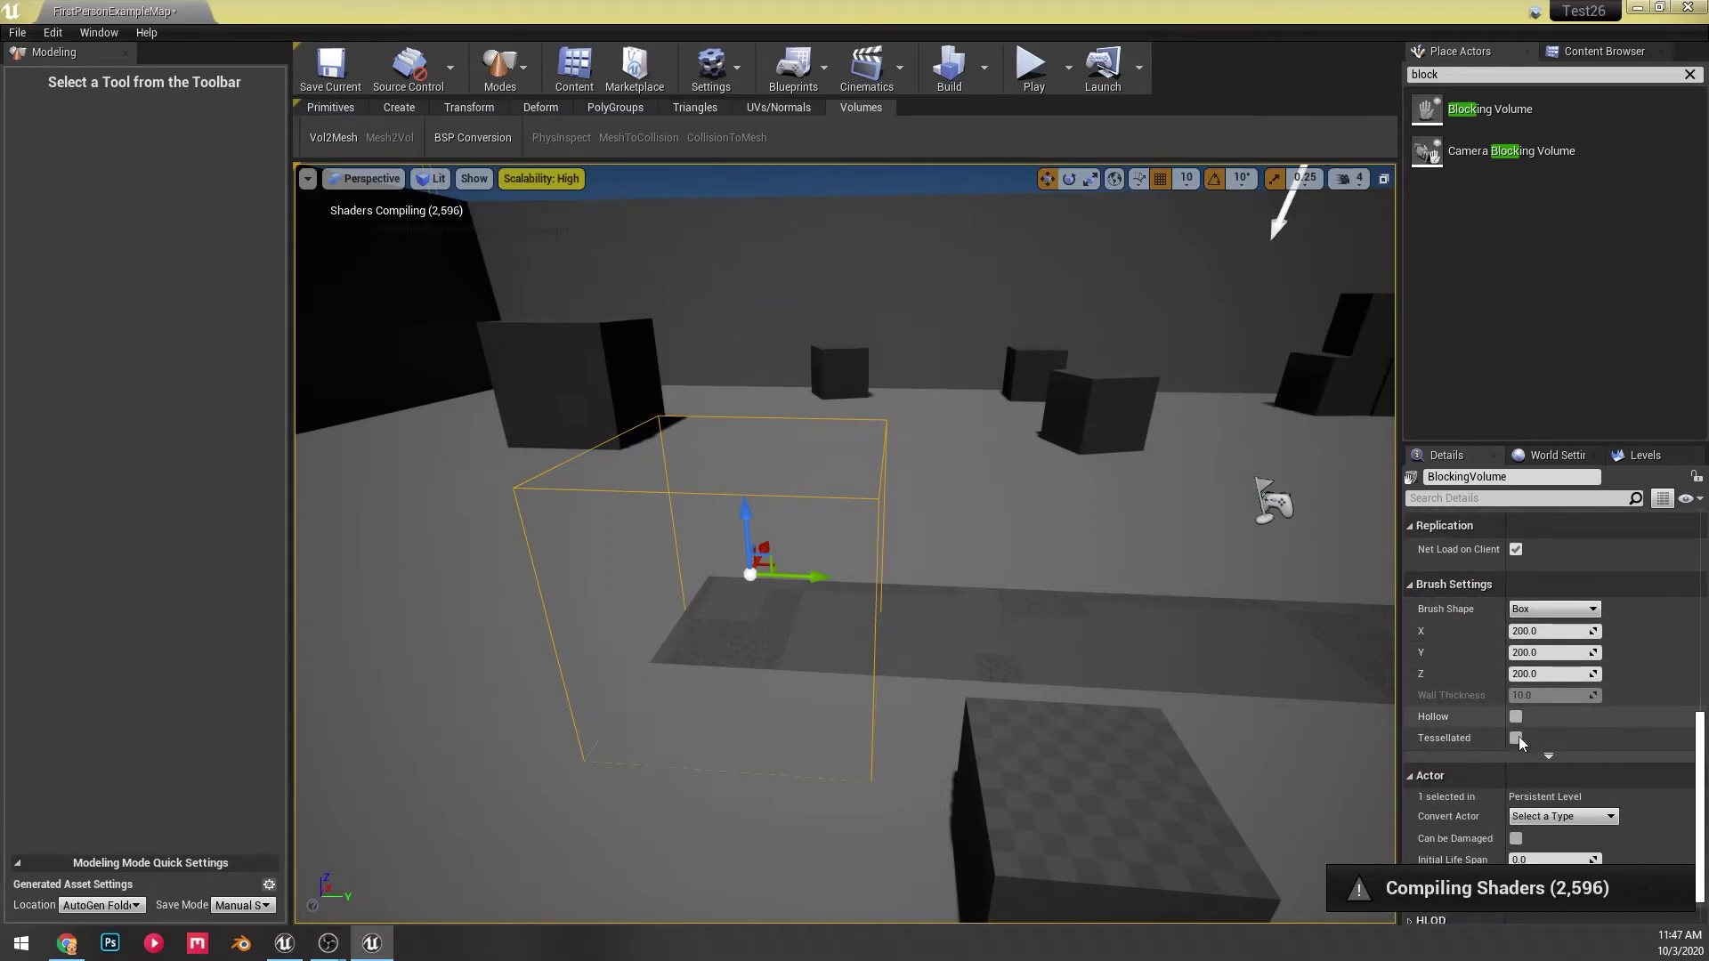
{"action": "right_click_drag", "start_coordinate": [832, 522], "coordinate": [908, 529]}
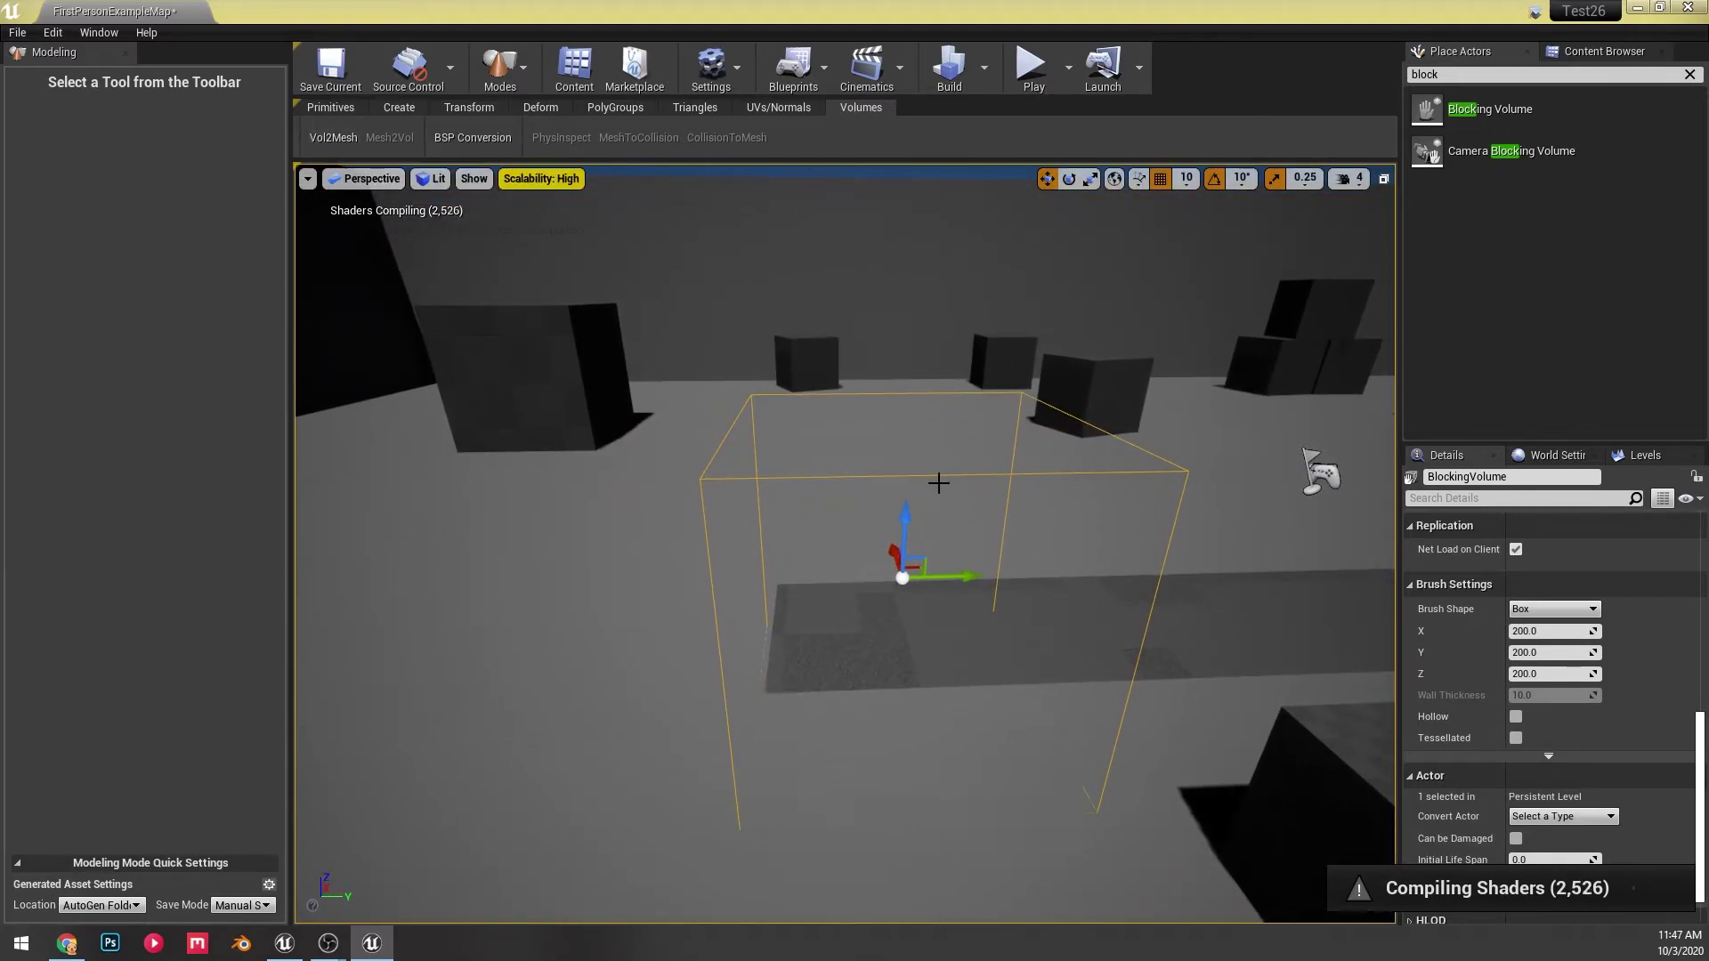
- Convert the blocking volume to a static mesh with Volume to Mesh, keeping Weld Edges, Auto Repair and Optimize Mesh on
{"action": "left_click", "coordinate": [343, 148]}
{"action": "left_click", "coordinate": [717, 433]}
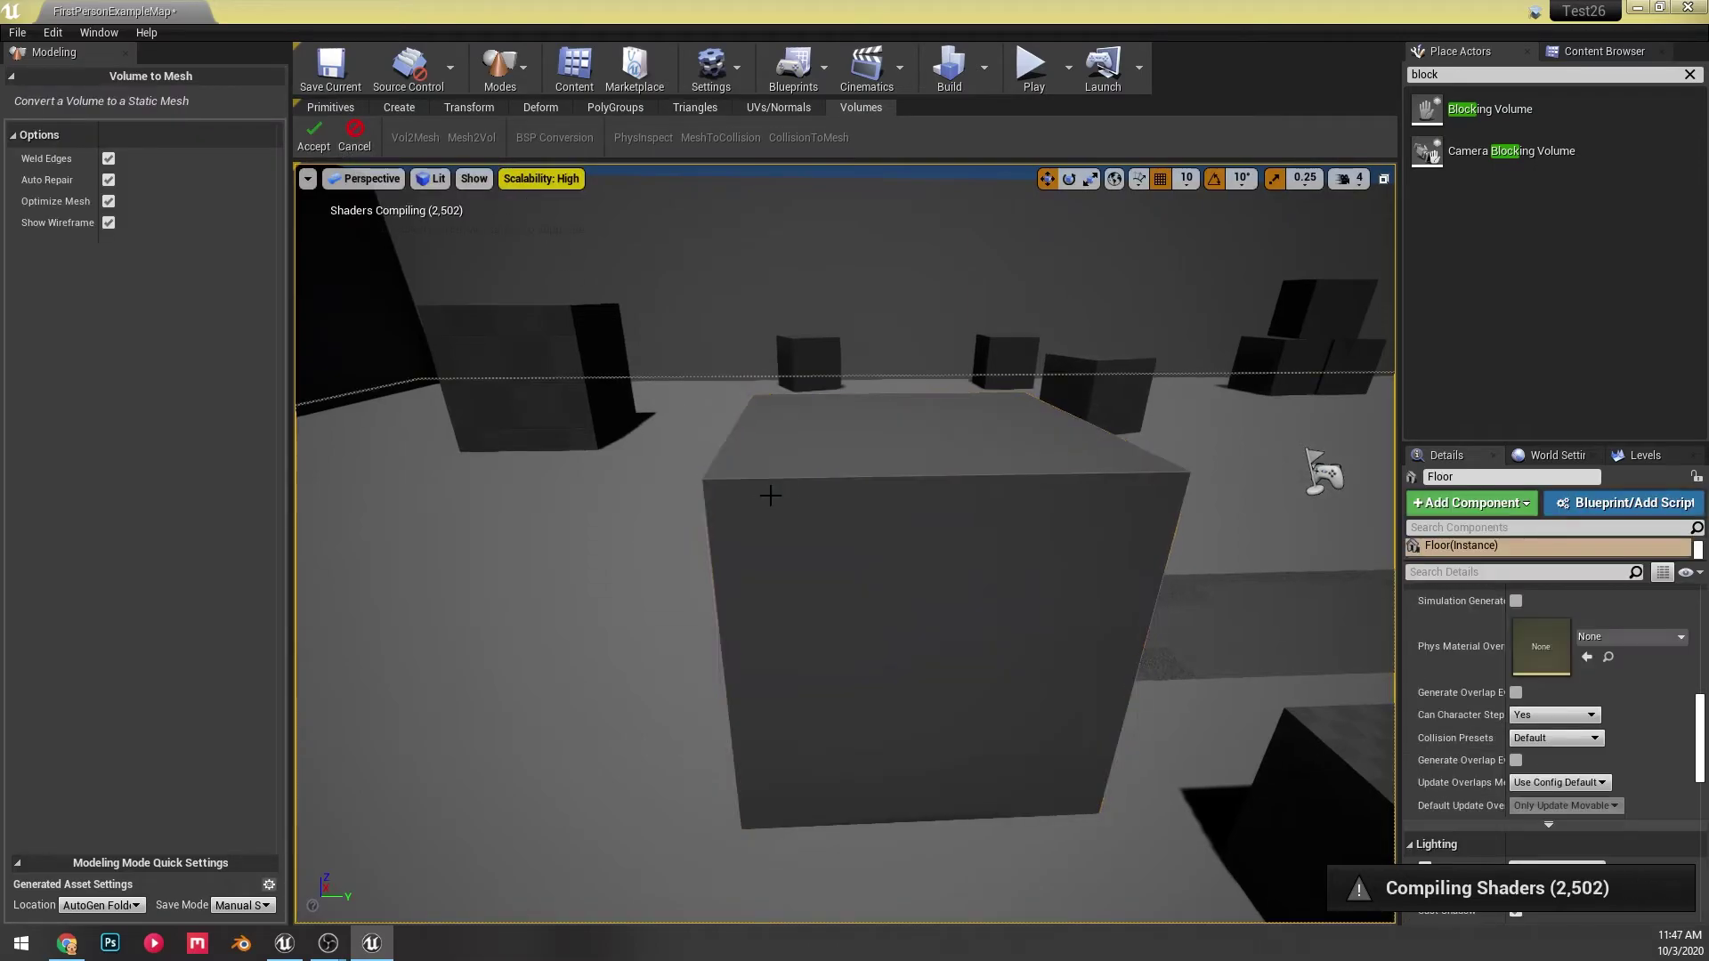
{"action": "right_click_drag", "start_coordinate": [766, 492], "coordinate": [809, 446]}
{"action": "left_click", "coordinate": [851, 505]}
{"action": "scroll", "coordinate": [808, 446], "scroll_direction": "down", "scroll_amount": 3}
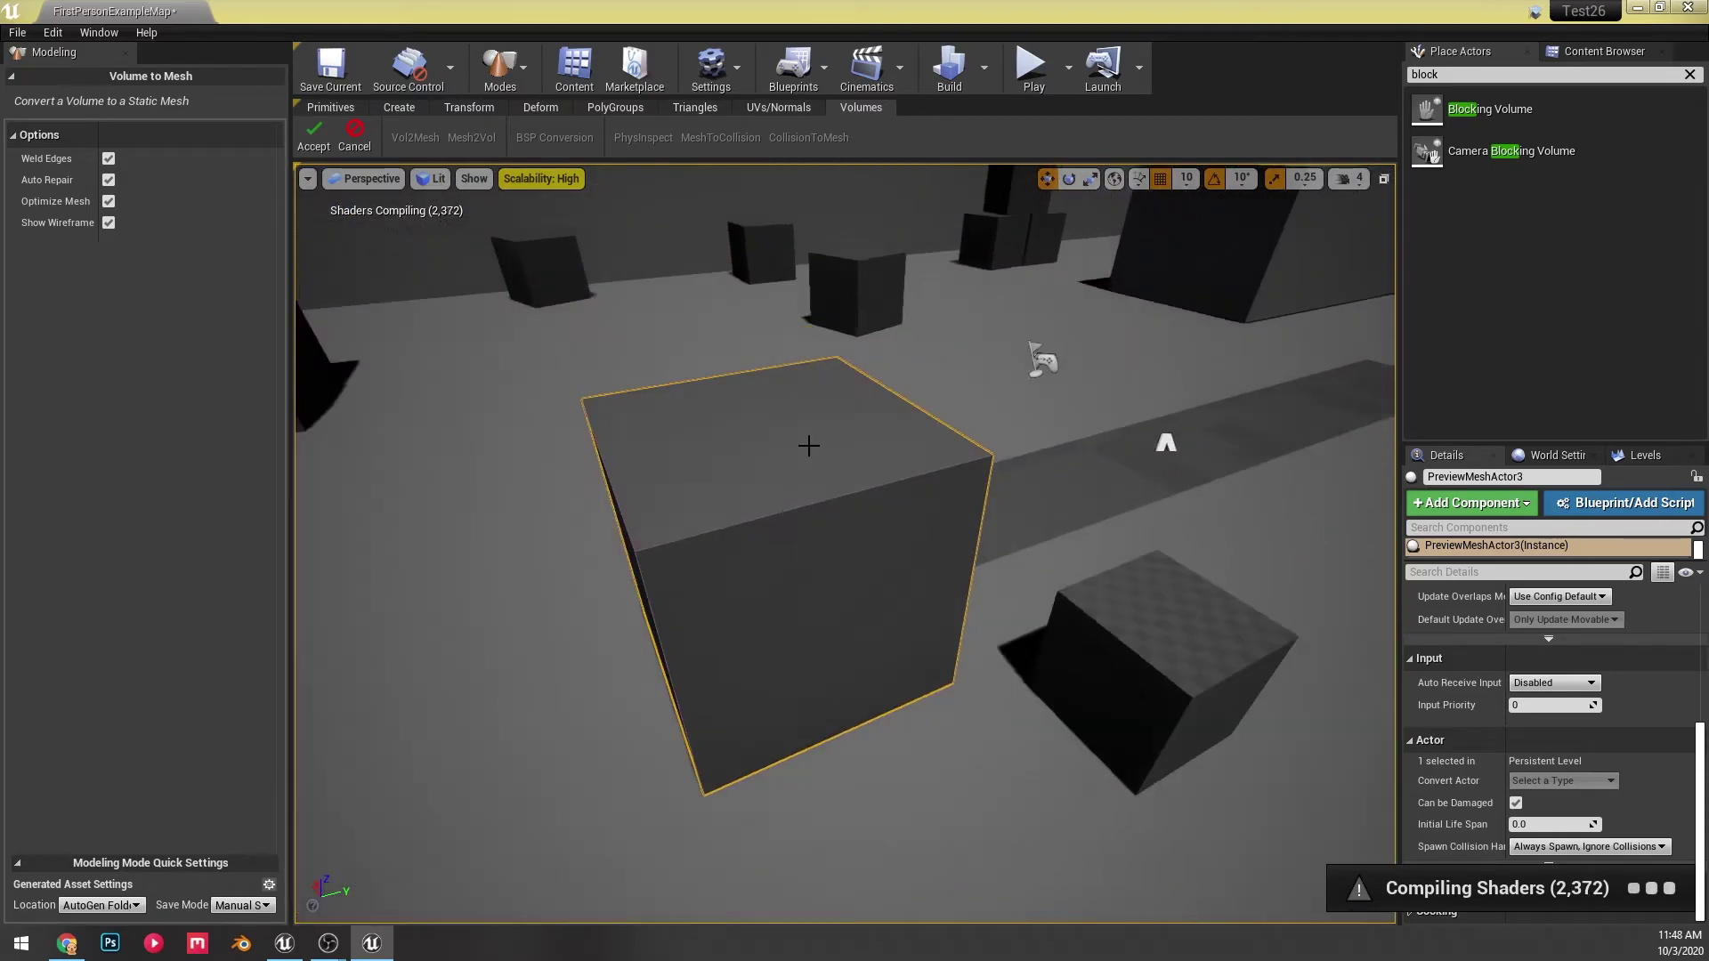
{"action": "scroll", "coordinate": [808, 446], "scroll_direction": "up", "scroll_amount": 1}
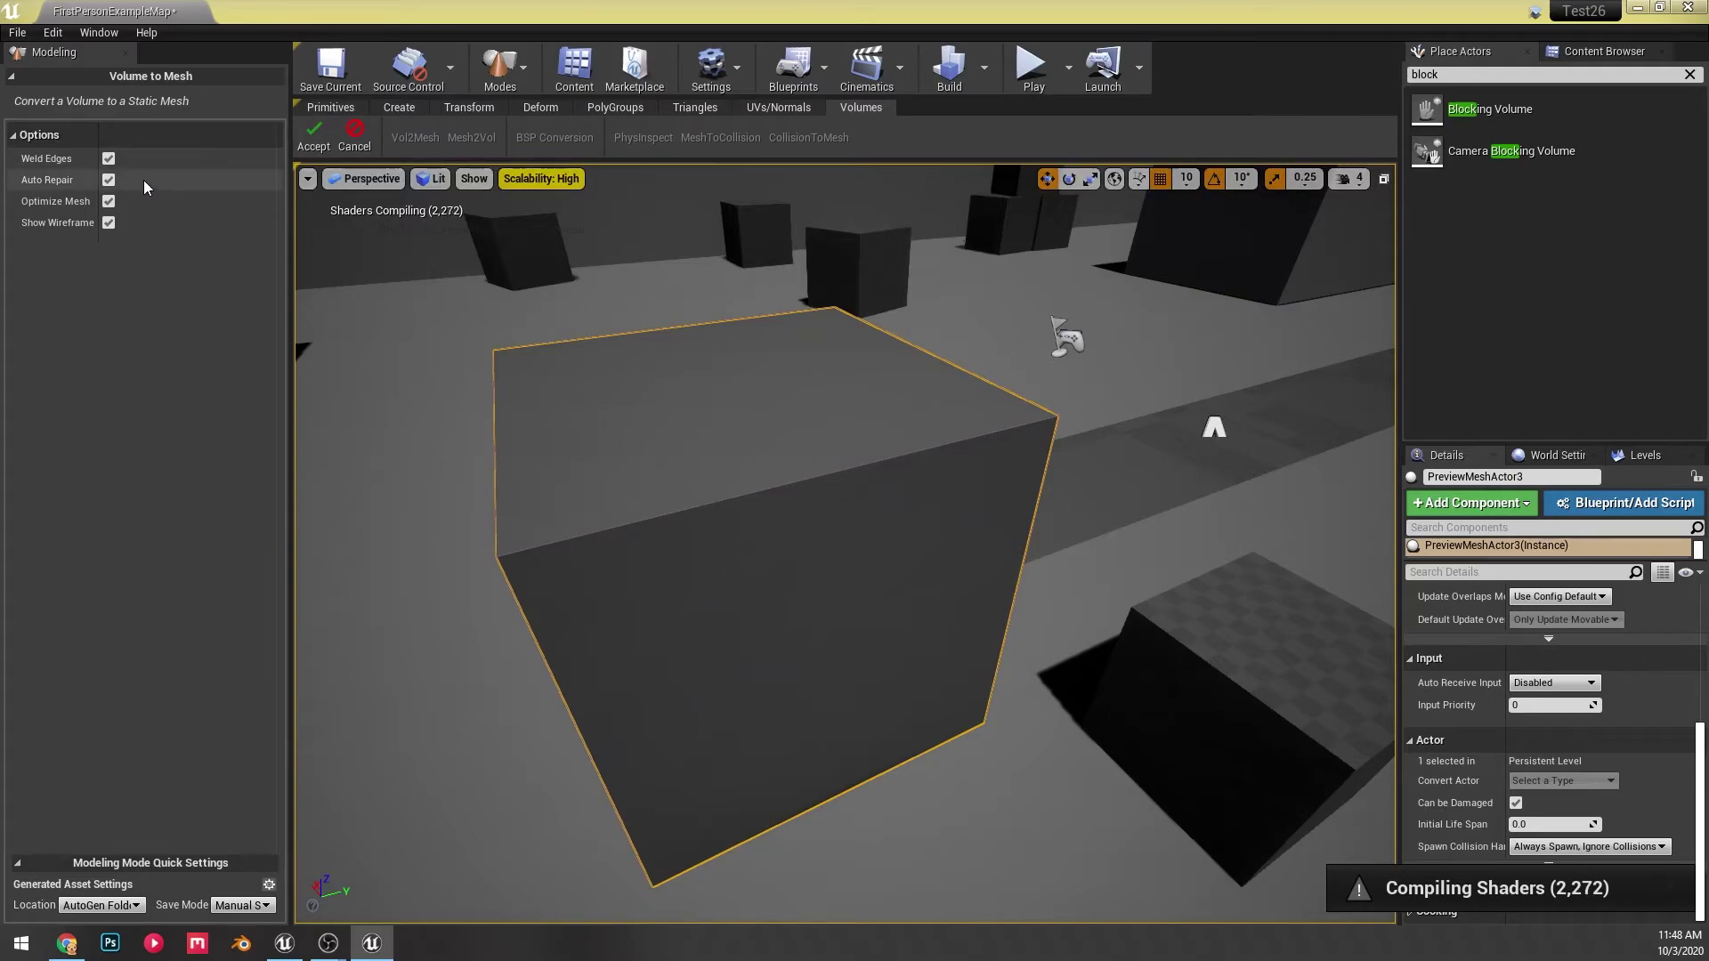
{"action": "left_click", "coordinate": [312, 140]}
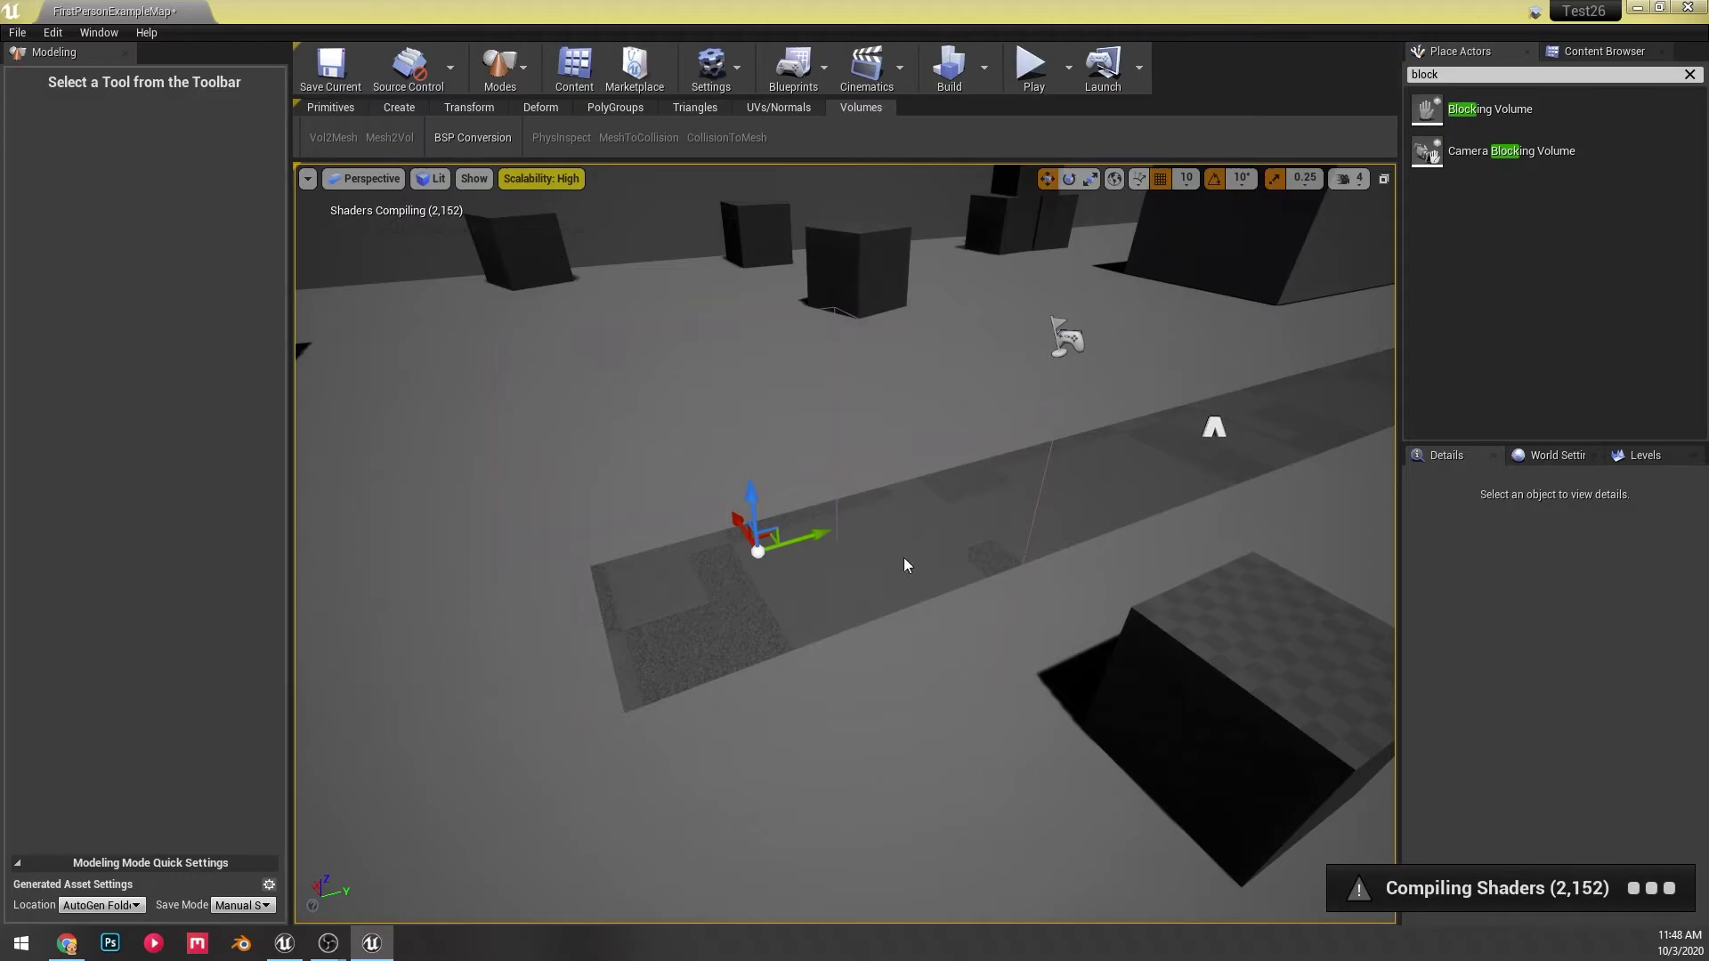
- Clear the actor class search and place a Box geometry brush on the floor beside the small box
{"action": "left_click", "coordinate": [1690, 74]}
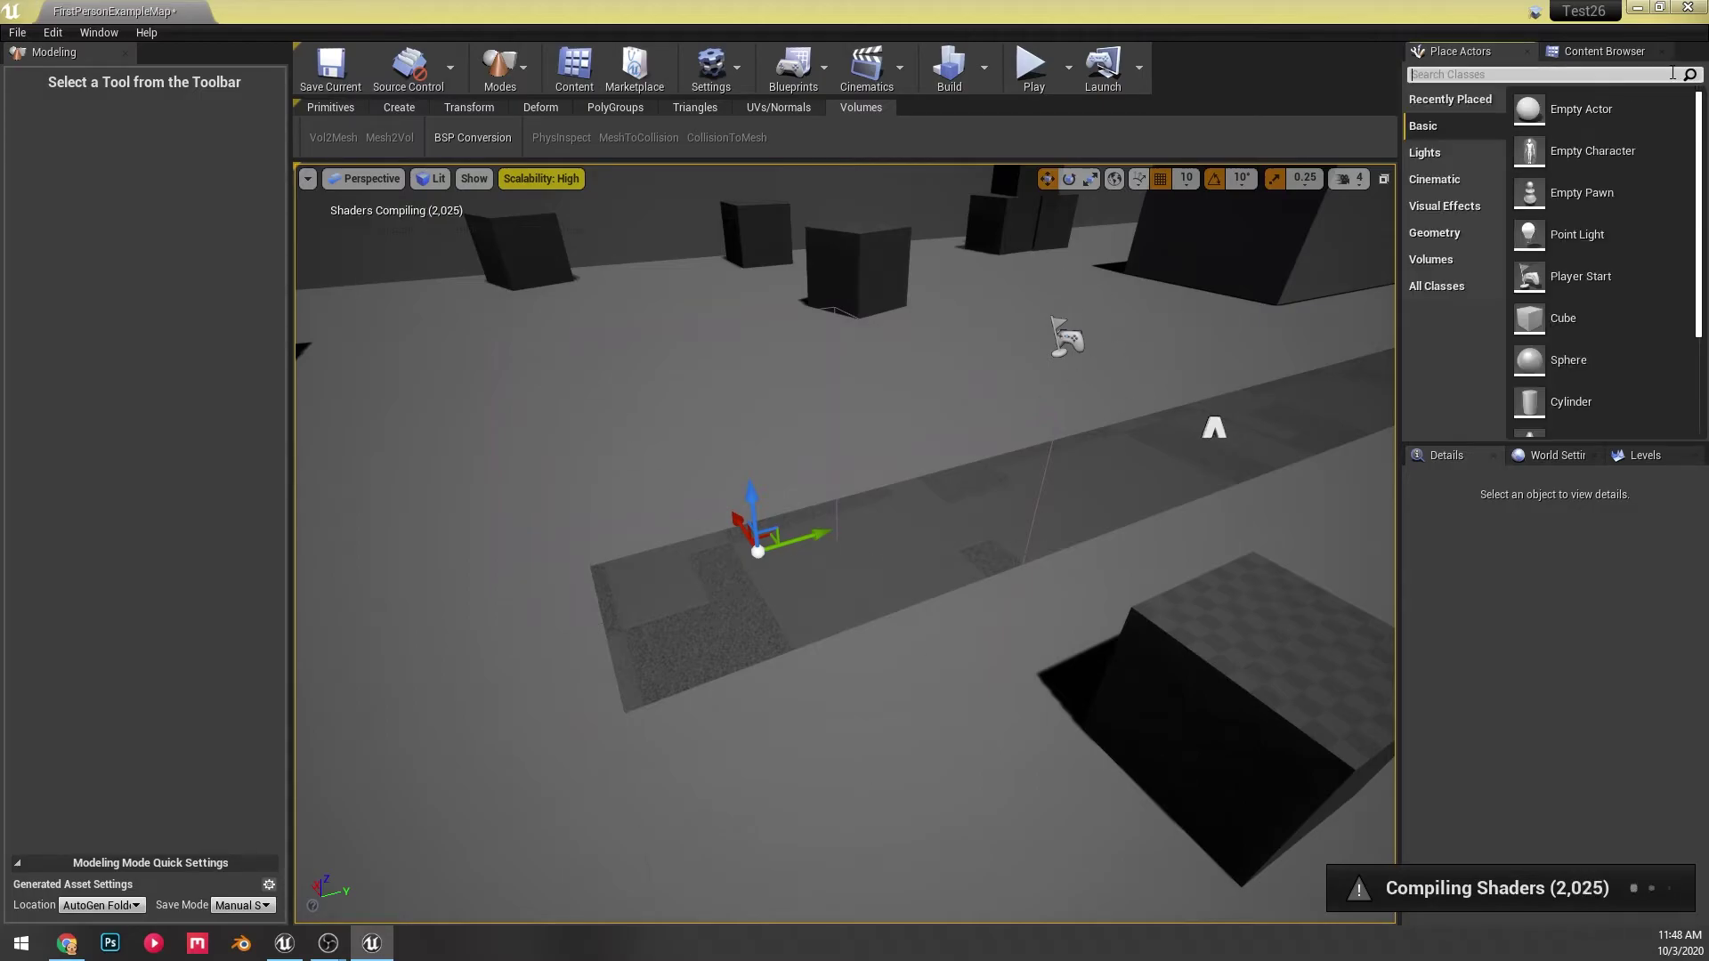
{"action": "scroll", "coordinate": [1576, 276], "scroll_direction": "down", "scroll_amount": 3}
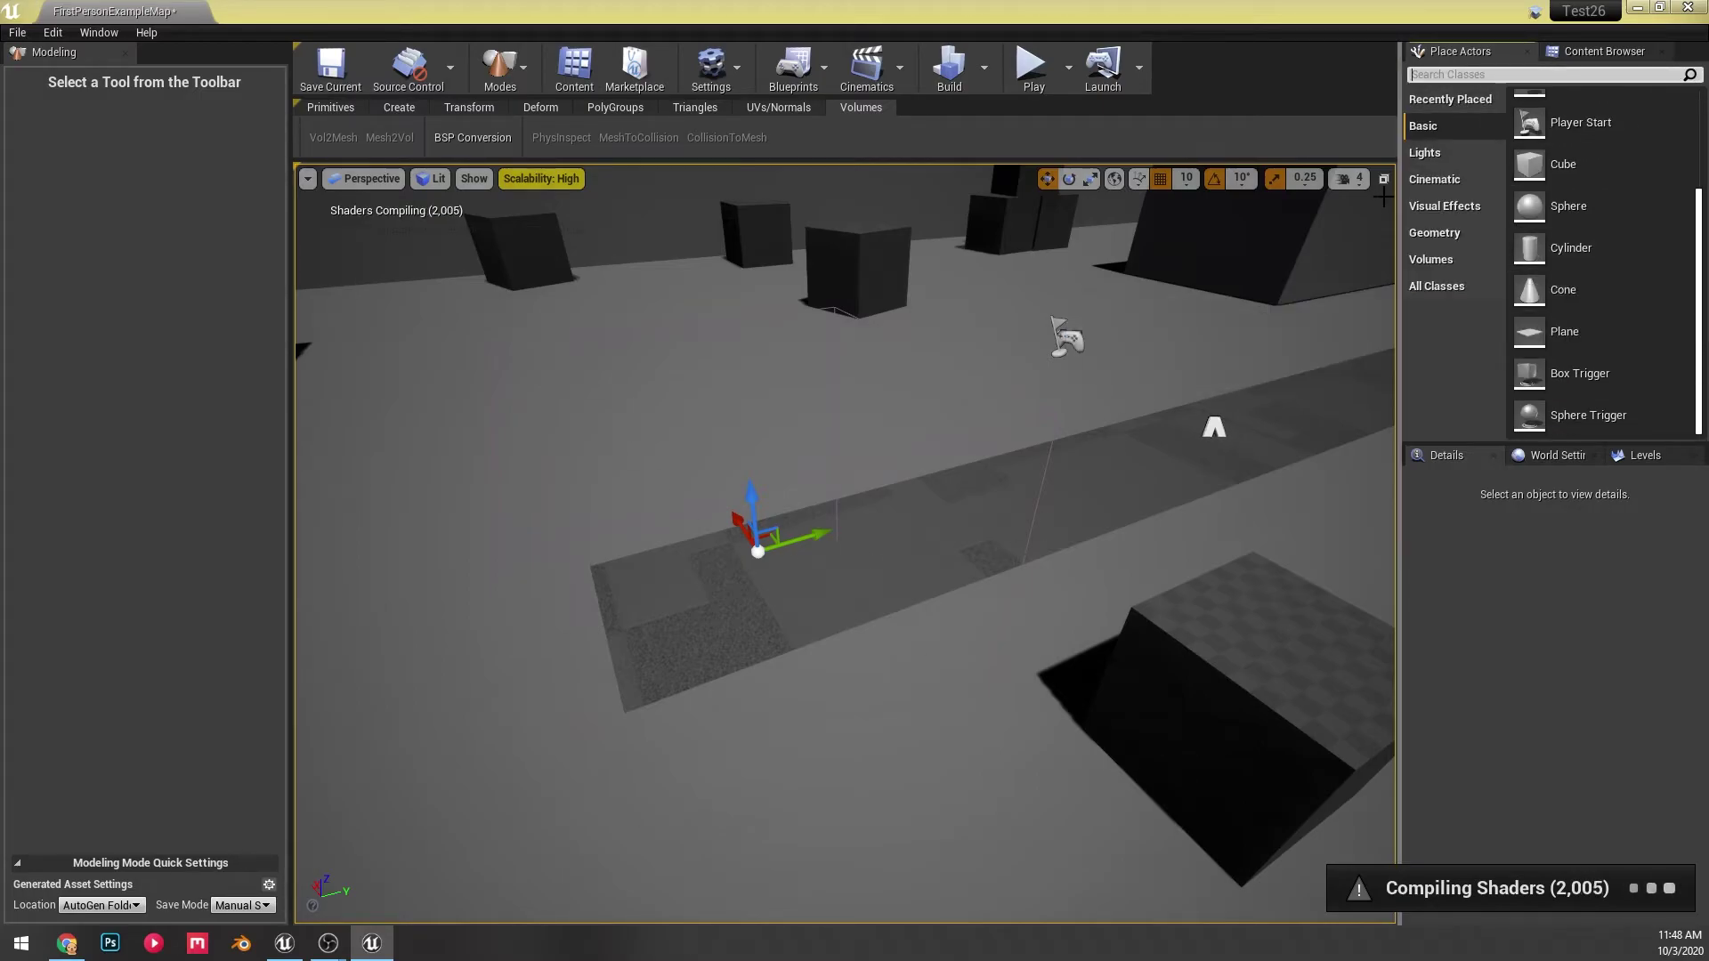
{"action": "left_click", "coordinate": [1437, 230]}
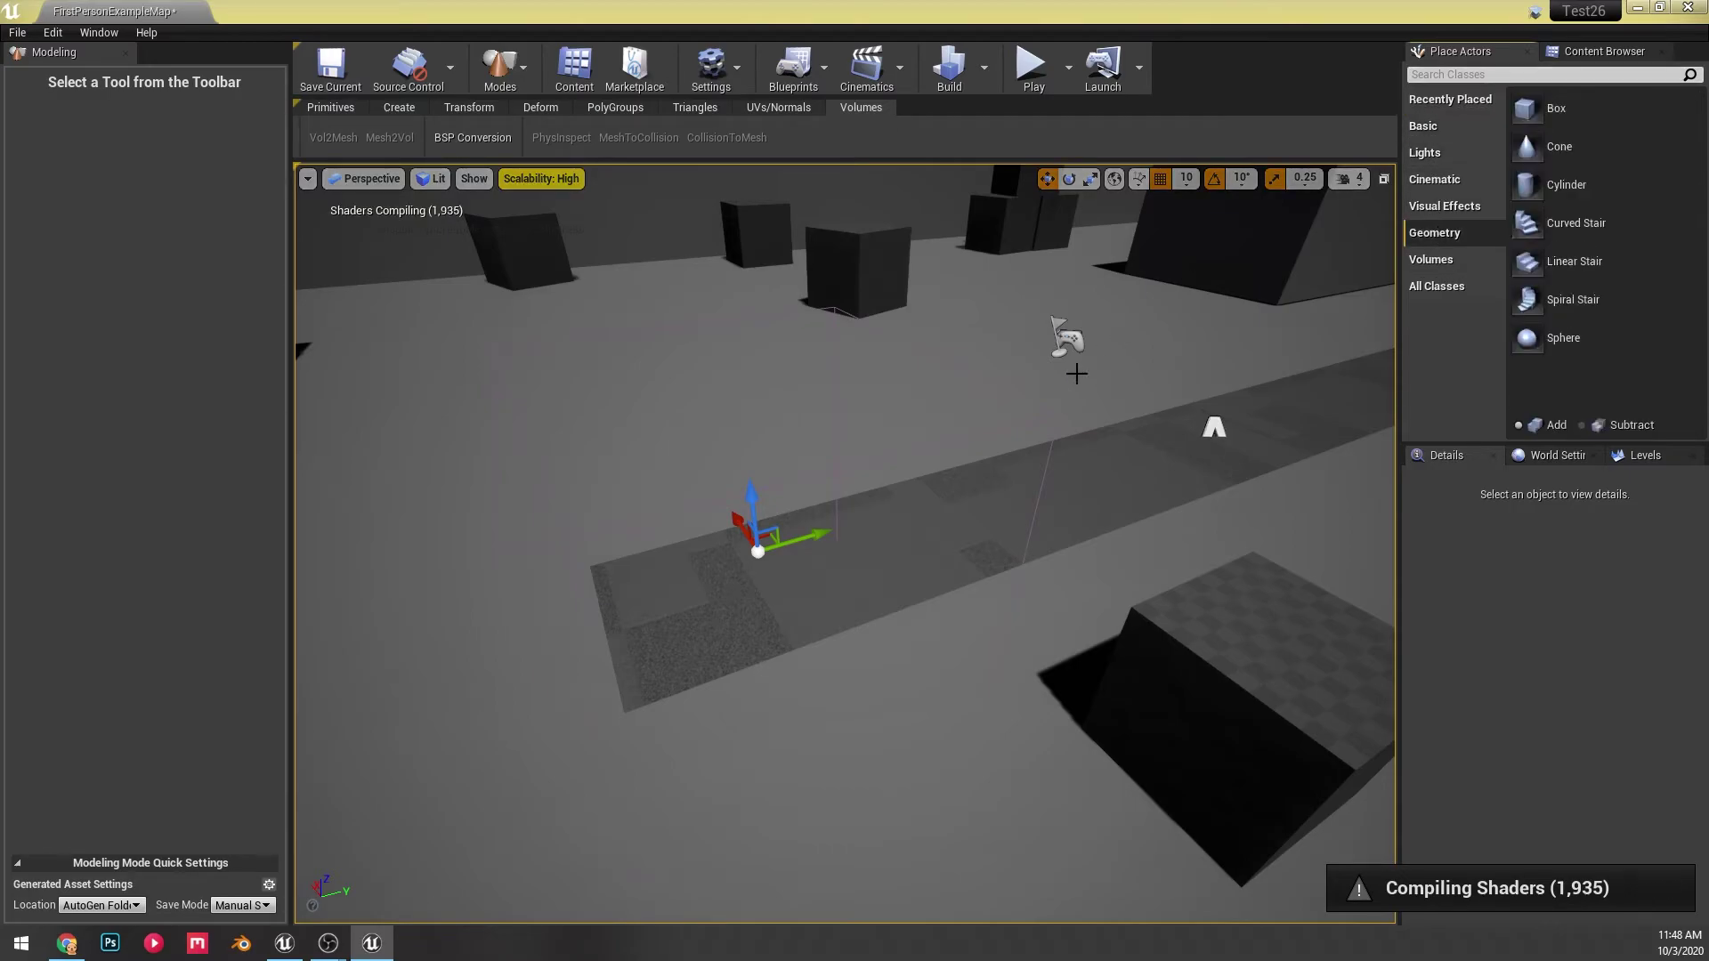
{"action": "mouse_move", "coordinate": [1599, 114]}
{"action": "left_mouse_down"}
{"action": "mouse_move", "coordinate": [1240, 205]}
{"action": "mouse_move", "coordinate": [793, 552]}
{"action": "left_mouse_up"}
{"action": "right_click_drag", "start_coordinate": [1000, 359], "coordinate": [890, 320]}
{"action": "right_click_drag", "start_coordinate": [801, 409], "coordinate": [828, 411]}
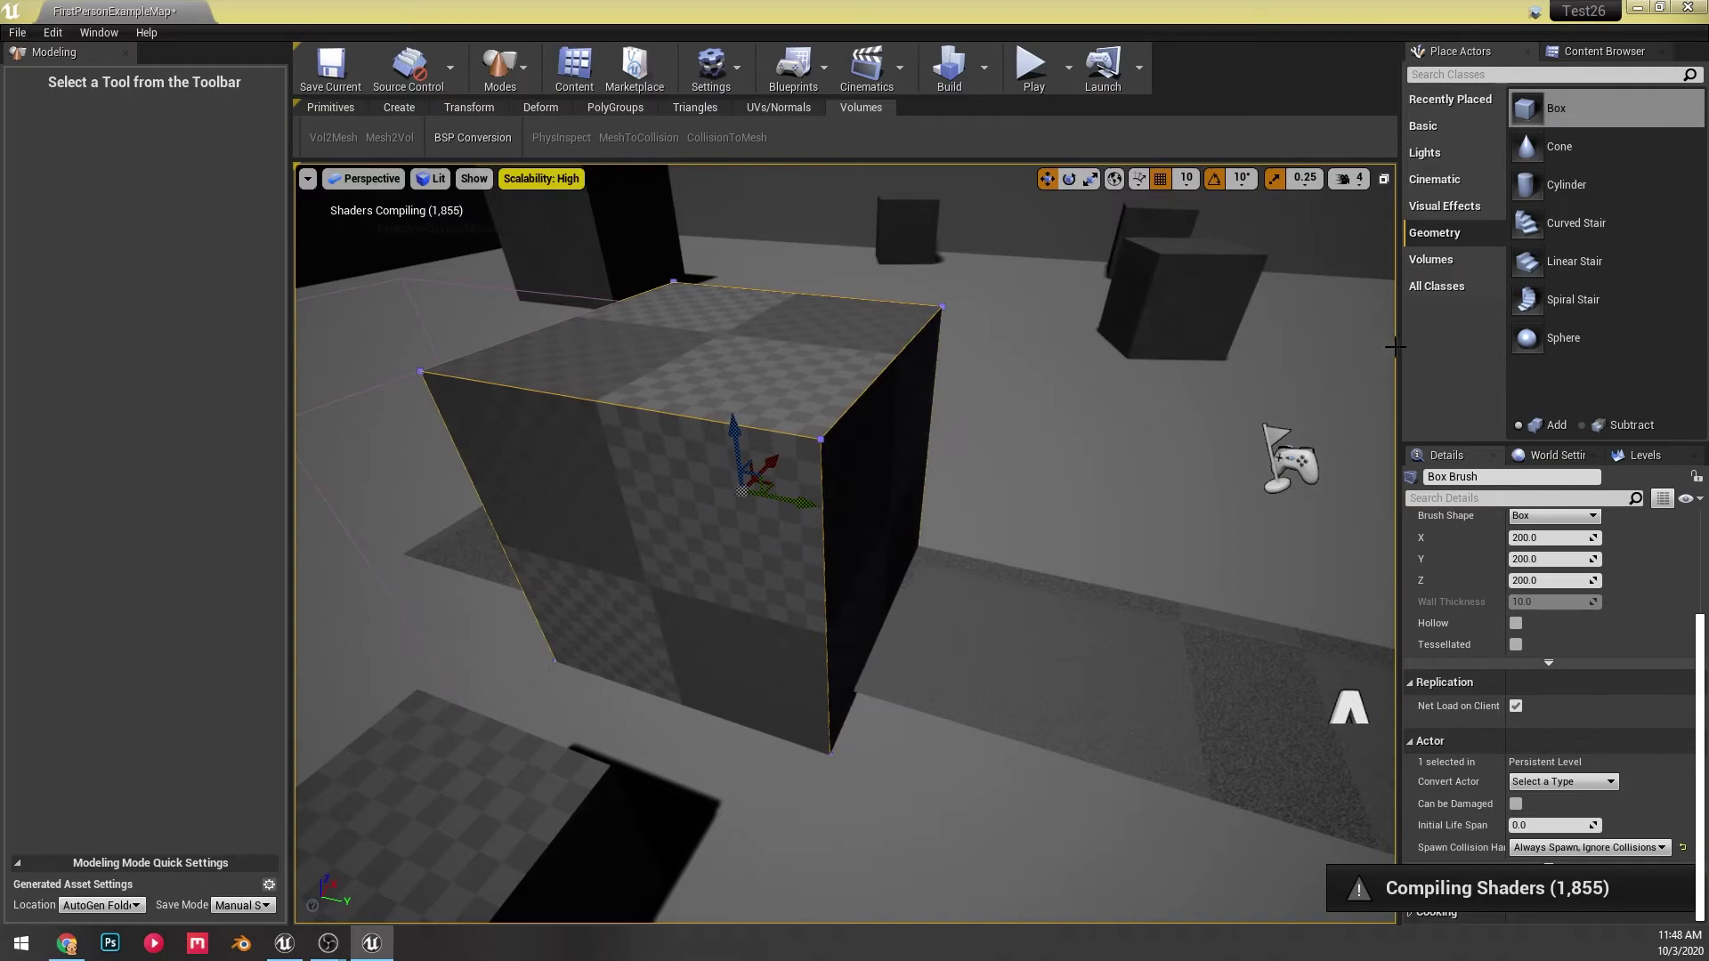
- Place a Curved Stair geometry brush on the floor next to the box brush
{"action": "mouse_move", "coordinate": [1583, 226]}
{"action": "left_mouse_down"}
{"action": "mouse_move", "coordinate": [894, 641]}
{"action": "mouse_move", "coordinate": [862, 678]}
{"action": "left_mouse_up"}
{"action": "mouse_move", "coordinate": [862, 678]}
{"action": "right_mouse_down"}
{"action": "mouse_move", "coordinate": [943, 645]}
{"action": "mouse_move", "coordinate": [1022, 511]}
{"action": "right_mouse_up"}
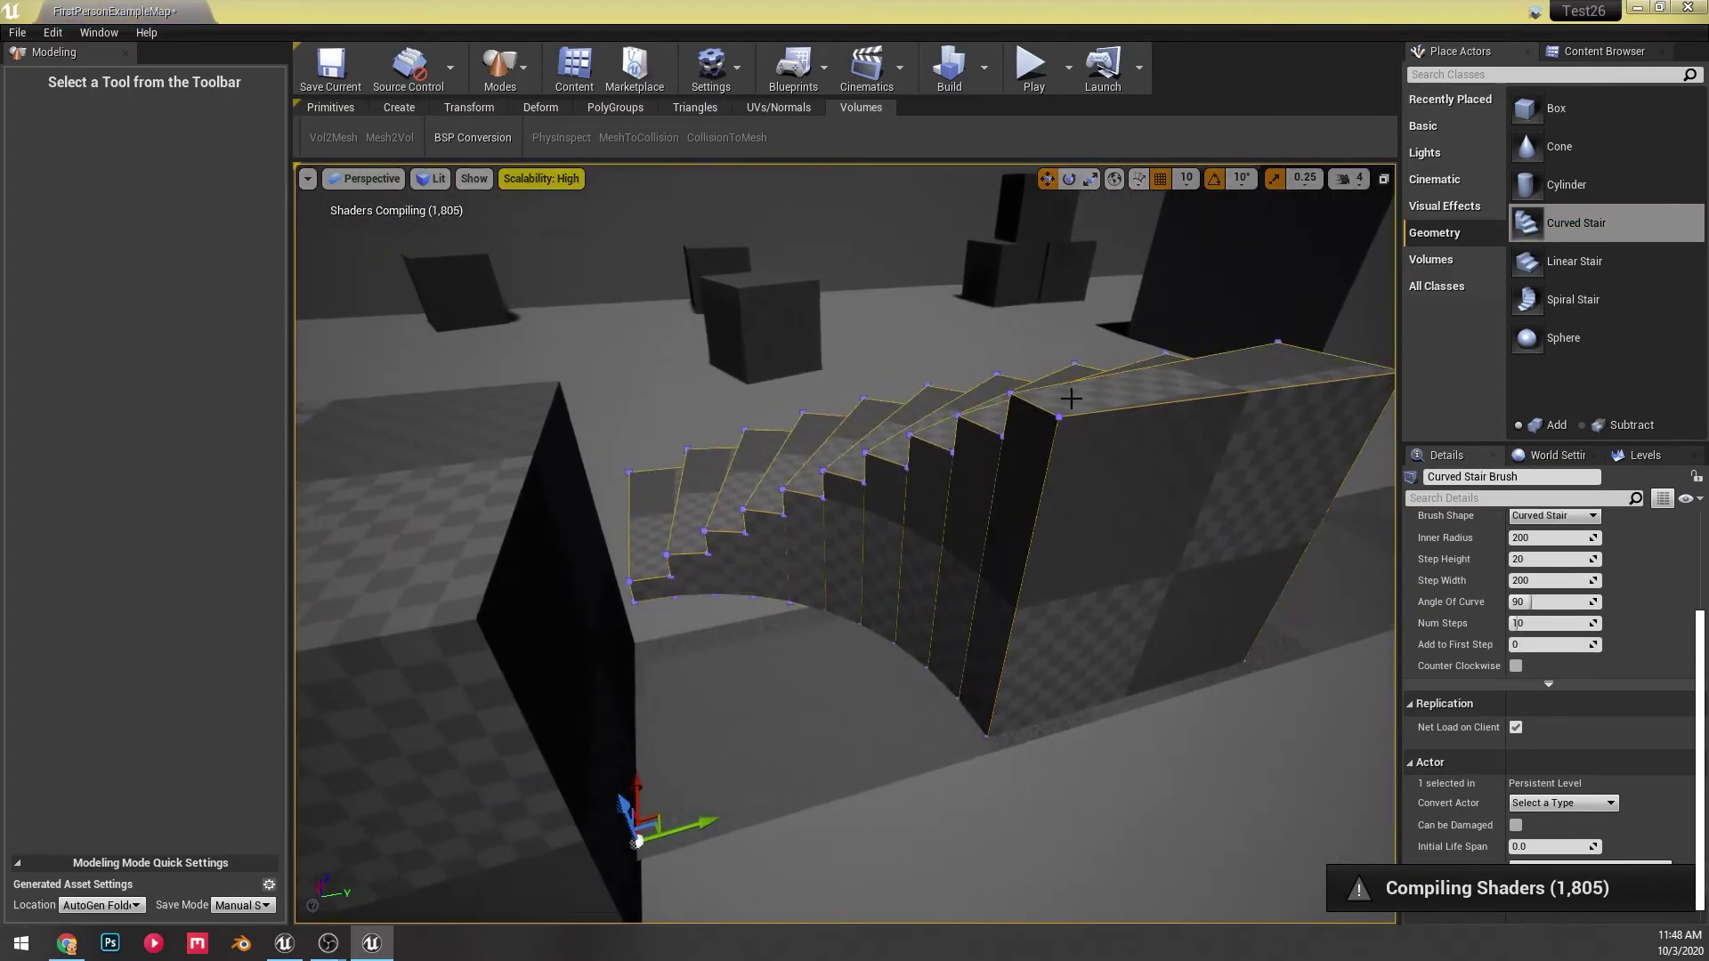
{"action": "right_click_drag", "start_coordinate": [756, 399], "coordinate": [899, 445]}
{"action": "right_click_drag", "start_coordinate": [821, 712], "coordinate": [854, 717]}
- Start BSP Conversion on the curved stair, try the Combine, then Convert mode and return to Convert, then Combine
{"action": "left_click", "coordinate": [472, 137]}
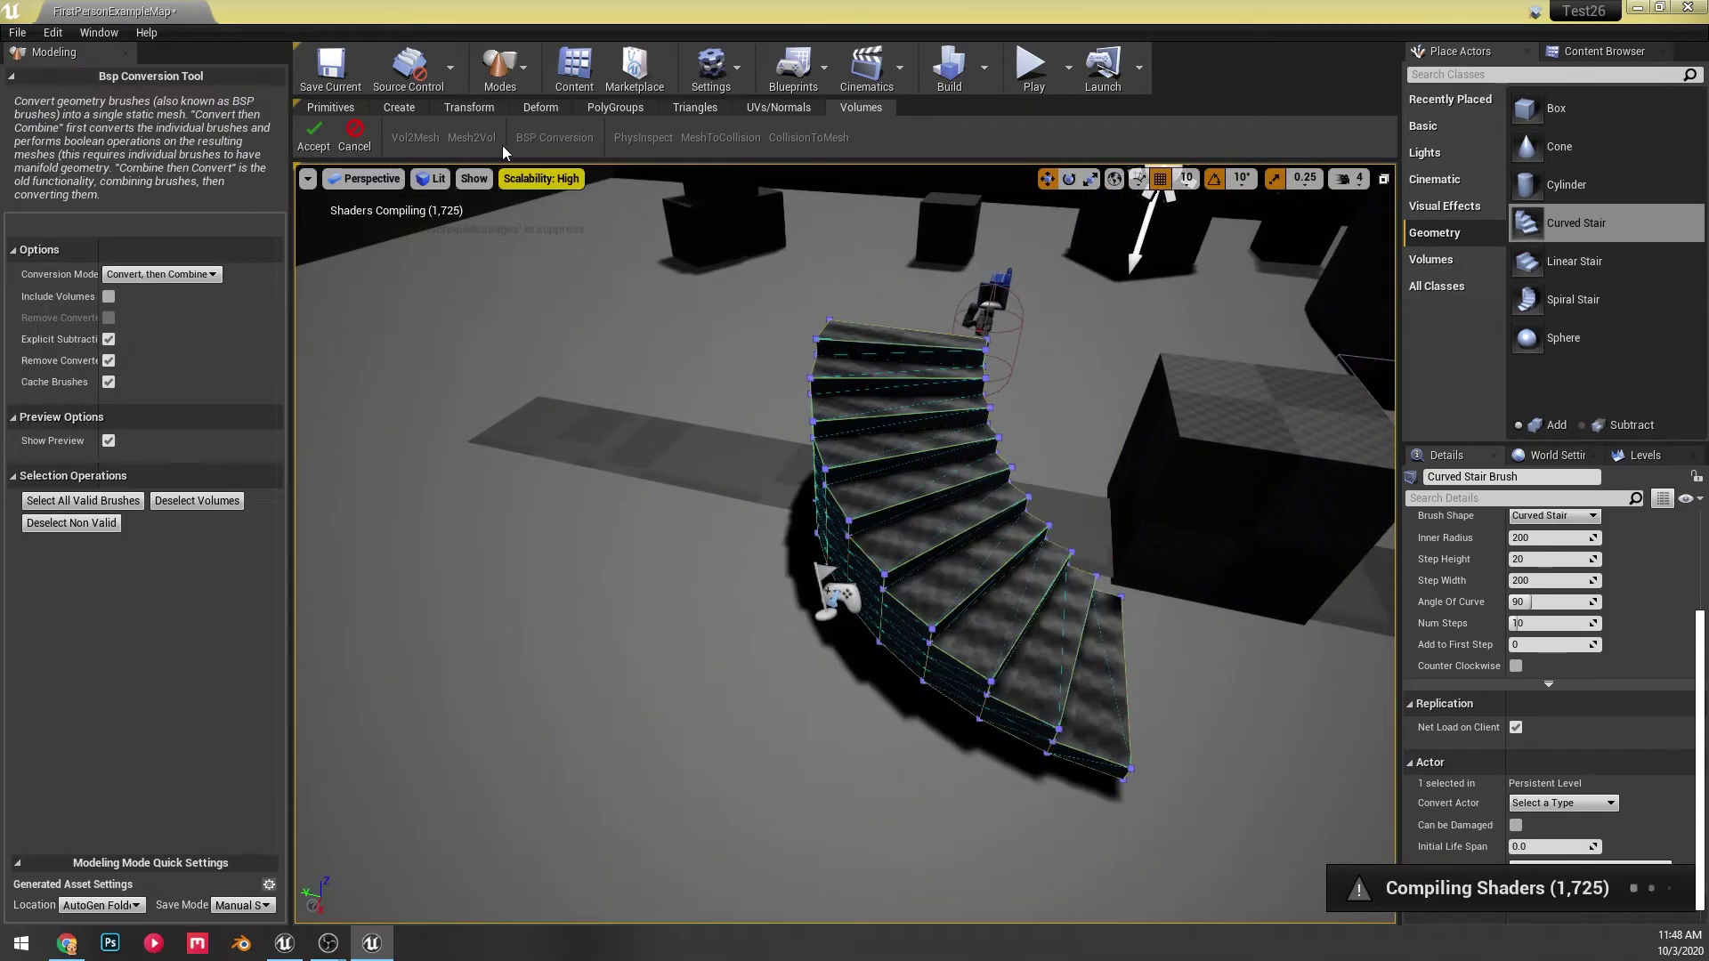
{"action": "mouse_move", "coordinate": [875, 444]}
{"action": "right_mouse_down"}
{"action": "mouse_move", "coordinate": [890, 412]}
{"action": "mouse_move", "coordinate": [860, 452]}
{"action": "right_mouse_up"}
{"action": "left_click", "coordinate": [161, 274]}
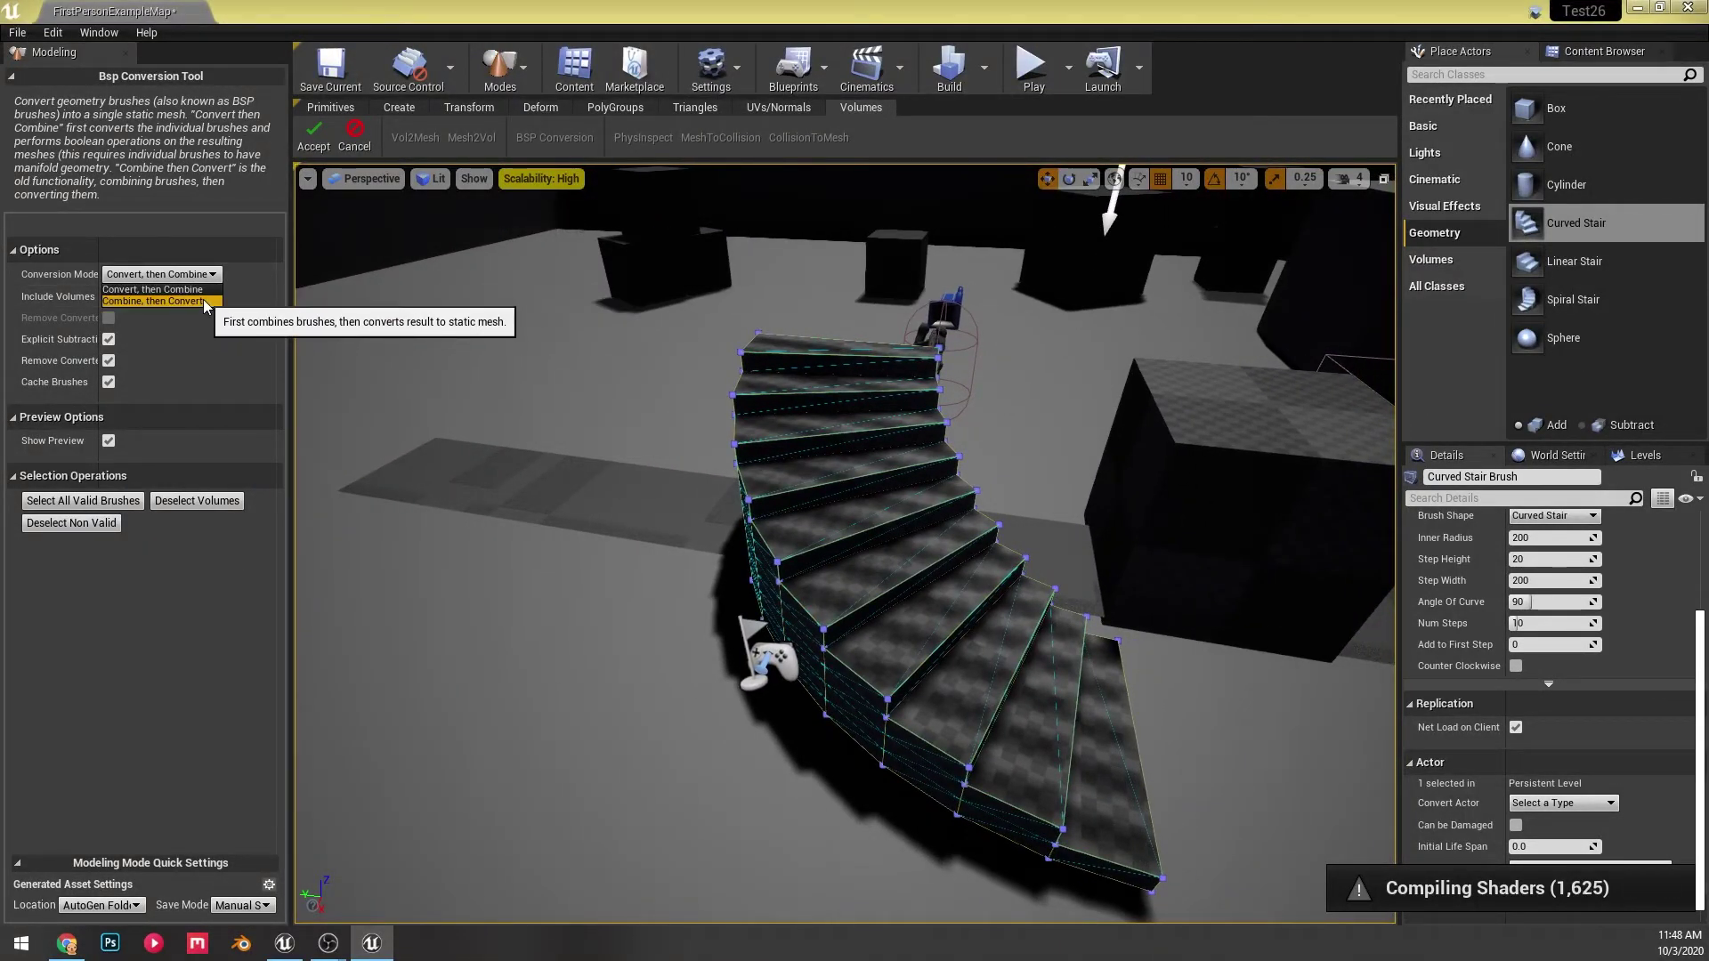
{"action": "left_click", "coordinate": [203, 303]}
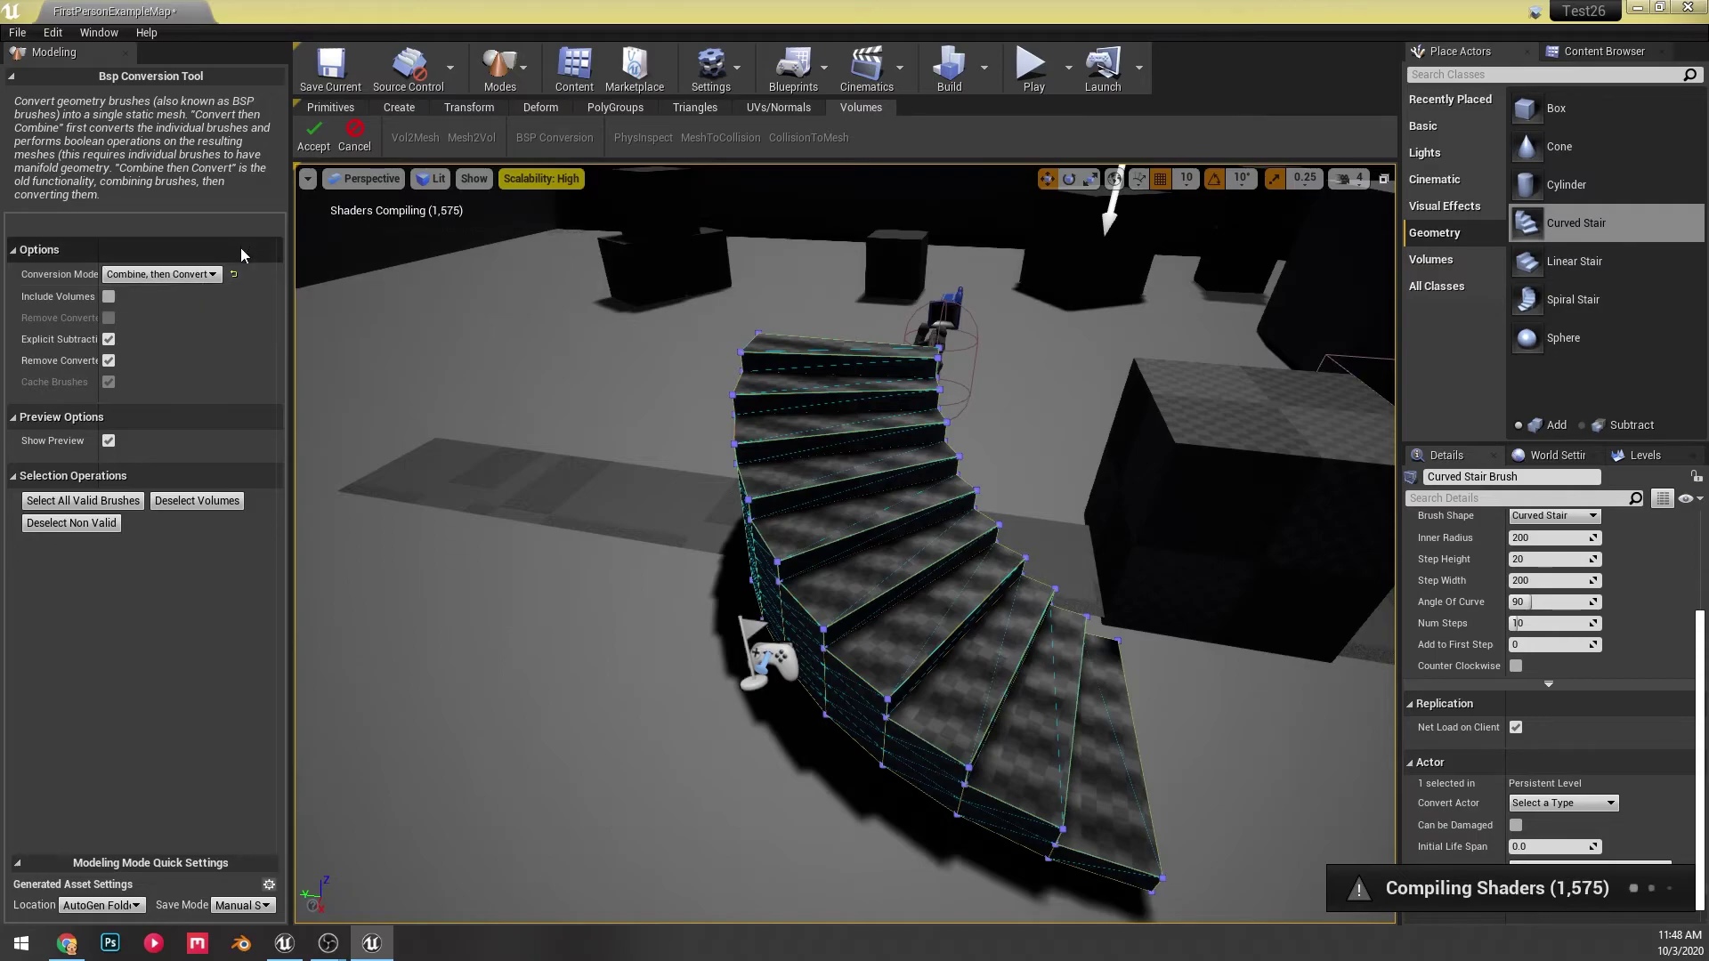
{"action": "left_click", "coordinate": [161, 275]}
{"action": "left_click", "coordinate": [169, 289]}
- Preview the conversion on the box brush, reselect the curved stair and convert it to a static mesh
{"action": "left_click", "coordinate": [1177, 398]}
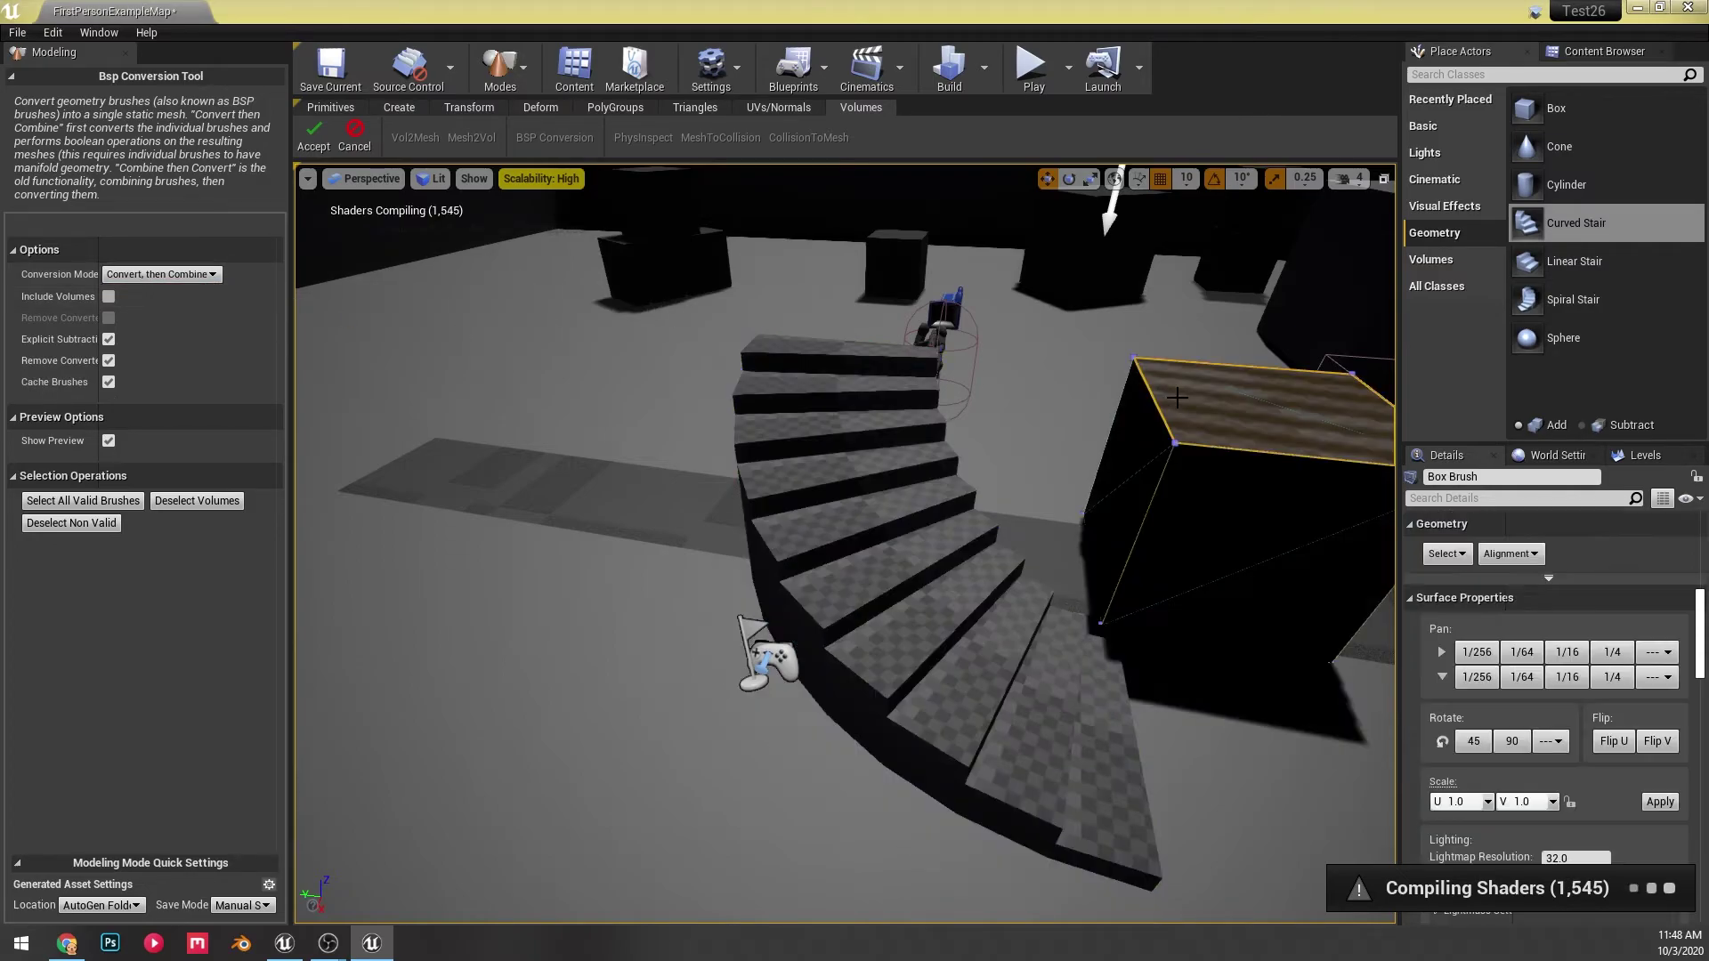
{"action": "left_click", "coordinate": [853, 504]}
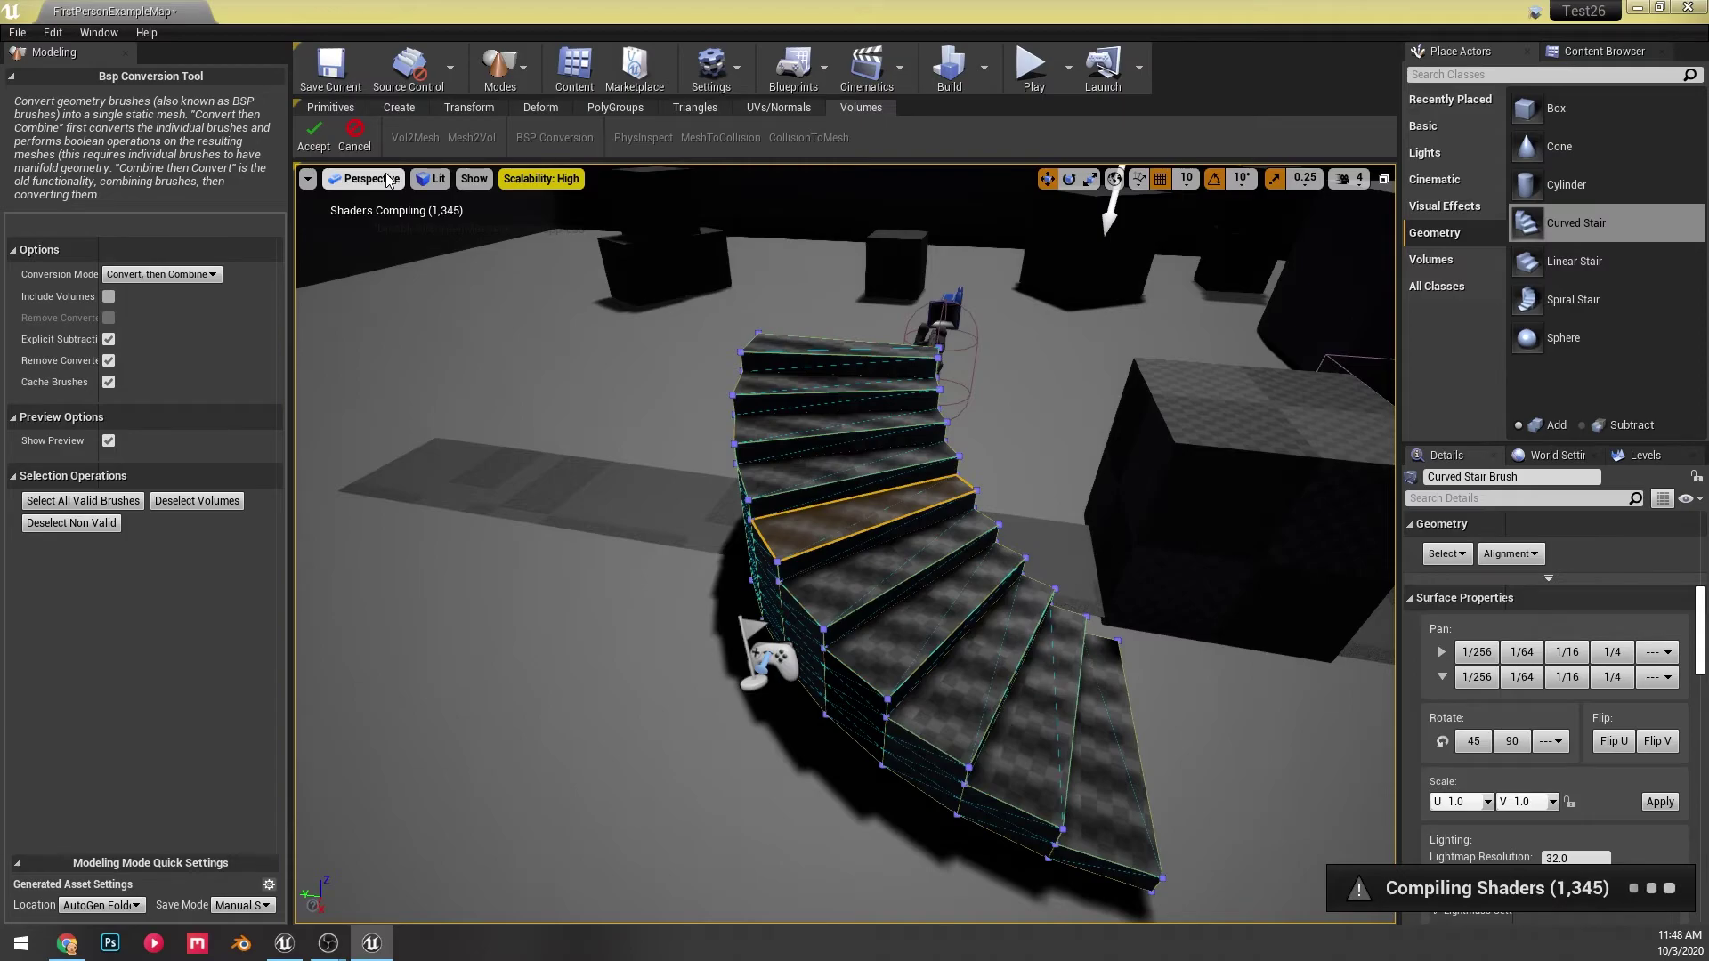
{"action": "right_click_drag", "start_coordinate": [709, 456], "coordinate": [762, 458]}
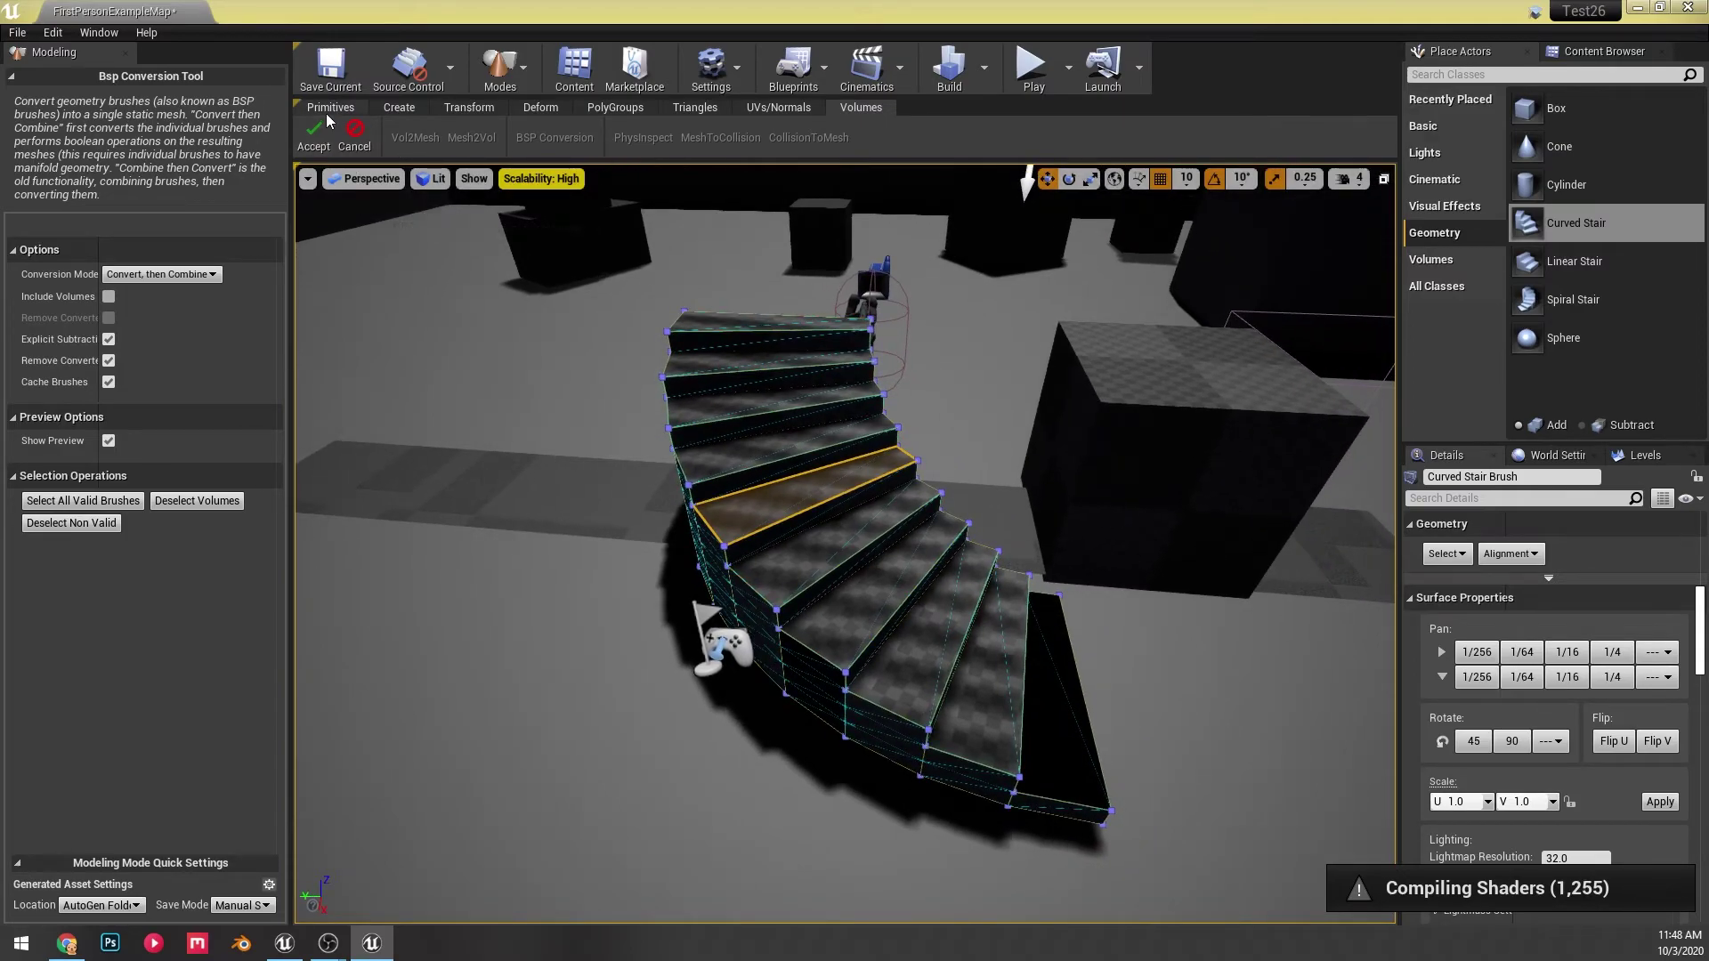
{"action": "left_click", "coordinate": [314, 138]}
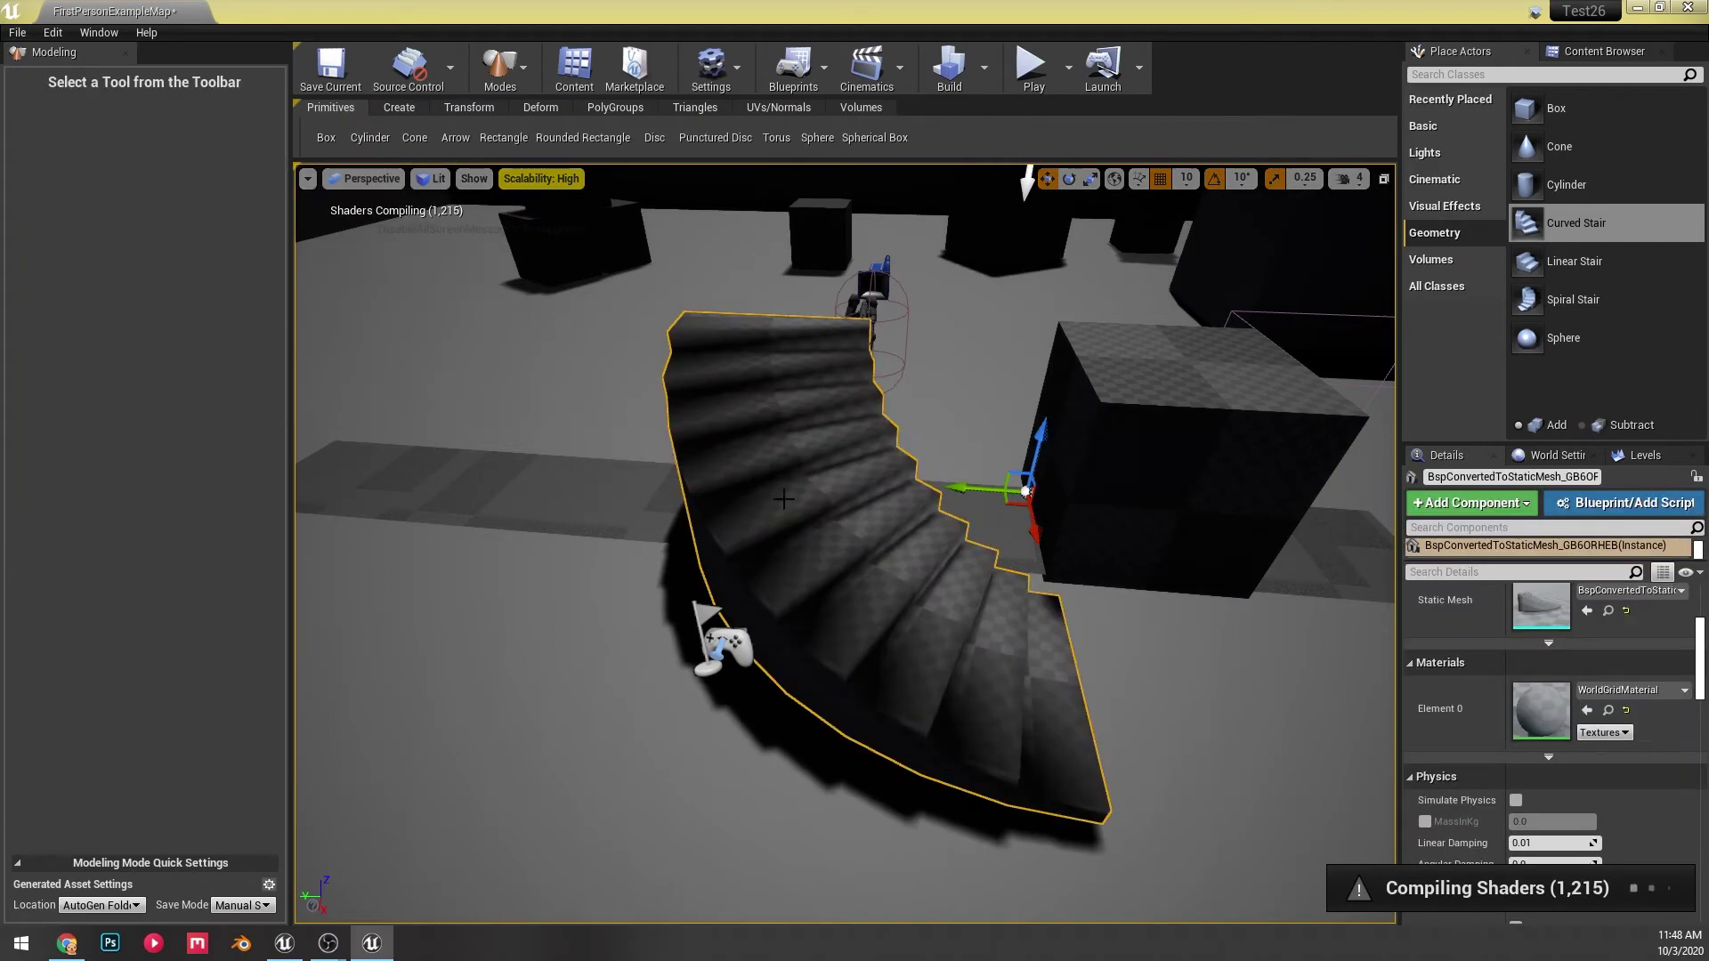
- Convert the box brush to a static mesh with BSP Conversion
{"action": "left_click", "coordinate": [1025, 490]}
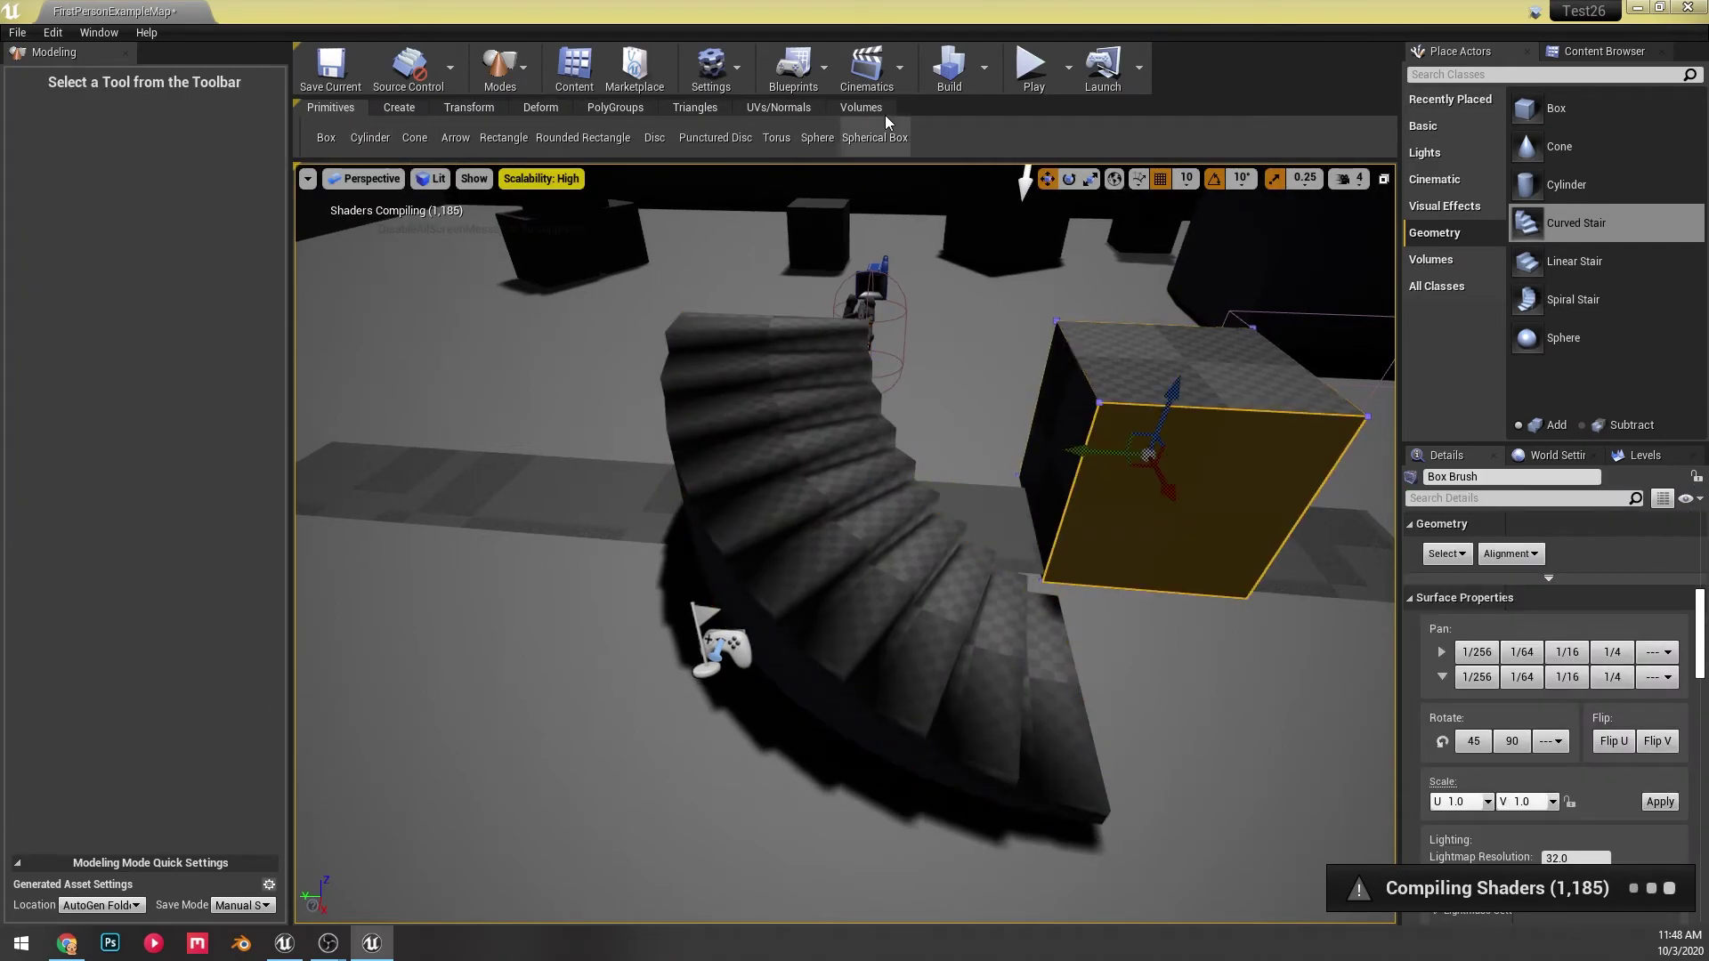
{"action": "left_click", "coordinate": [853, 112]}
{"action": "left_click", "coordinate": [445, 138]}
{"action": "left_click", "coordinate": [314, 138]}
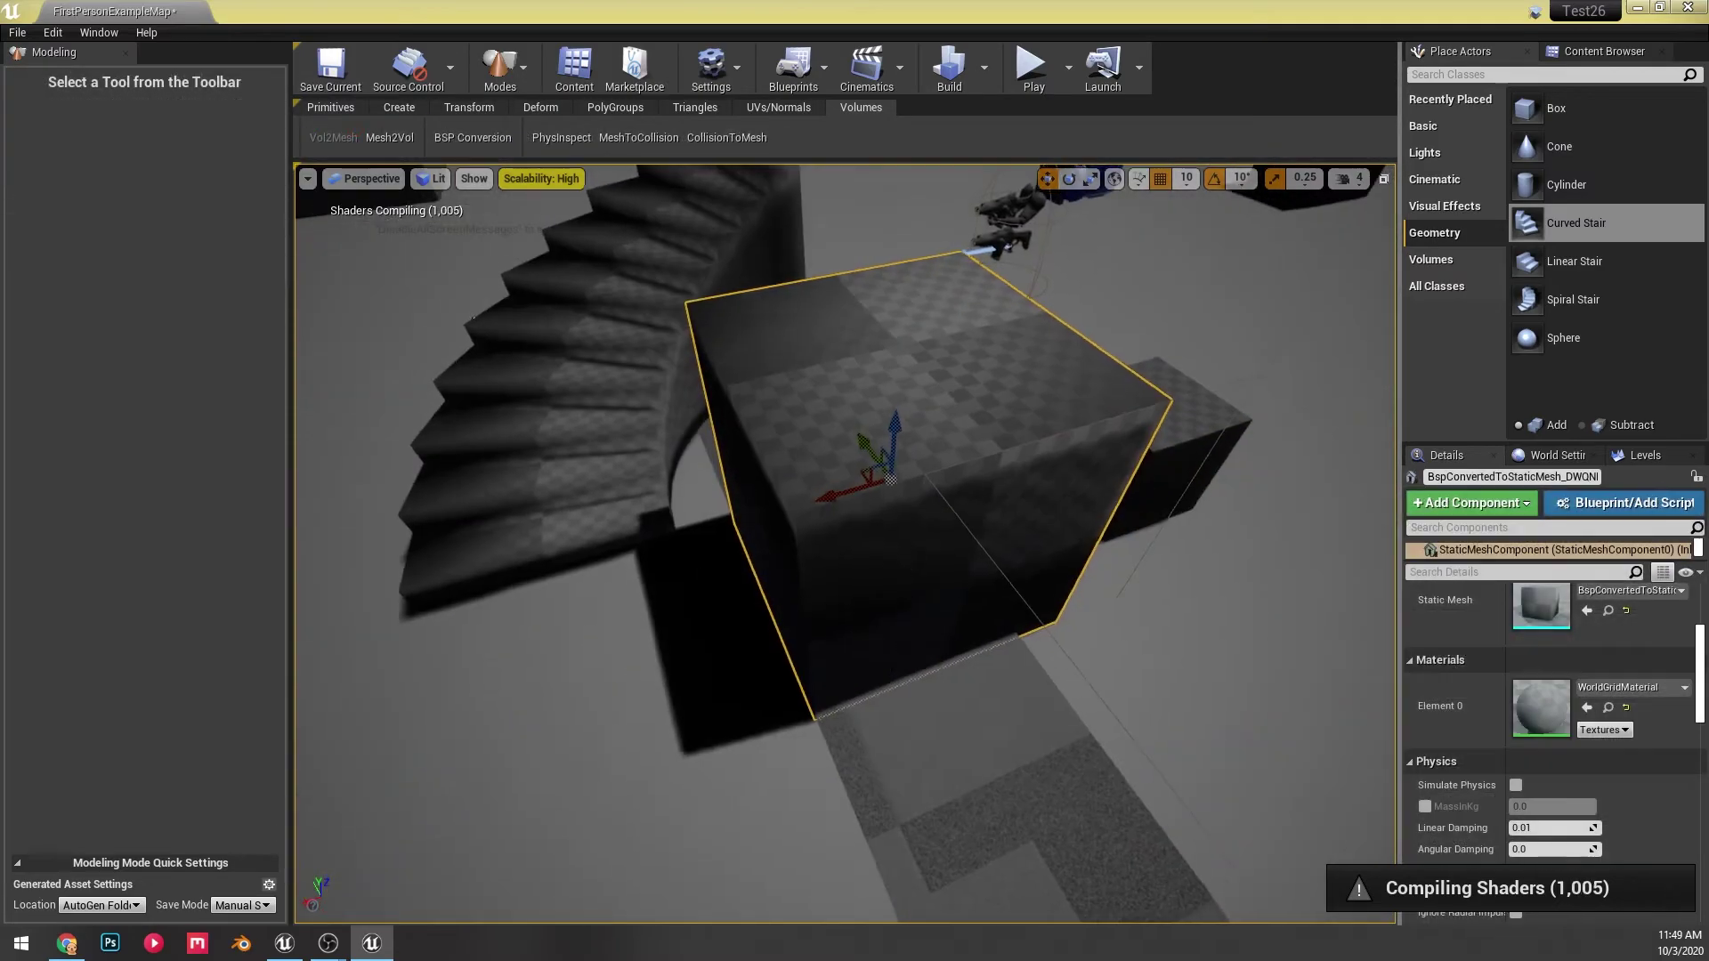
{"action": "right_click_drag", "start_coordinate": [901, 383], "coordinate": [879, 379]}
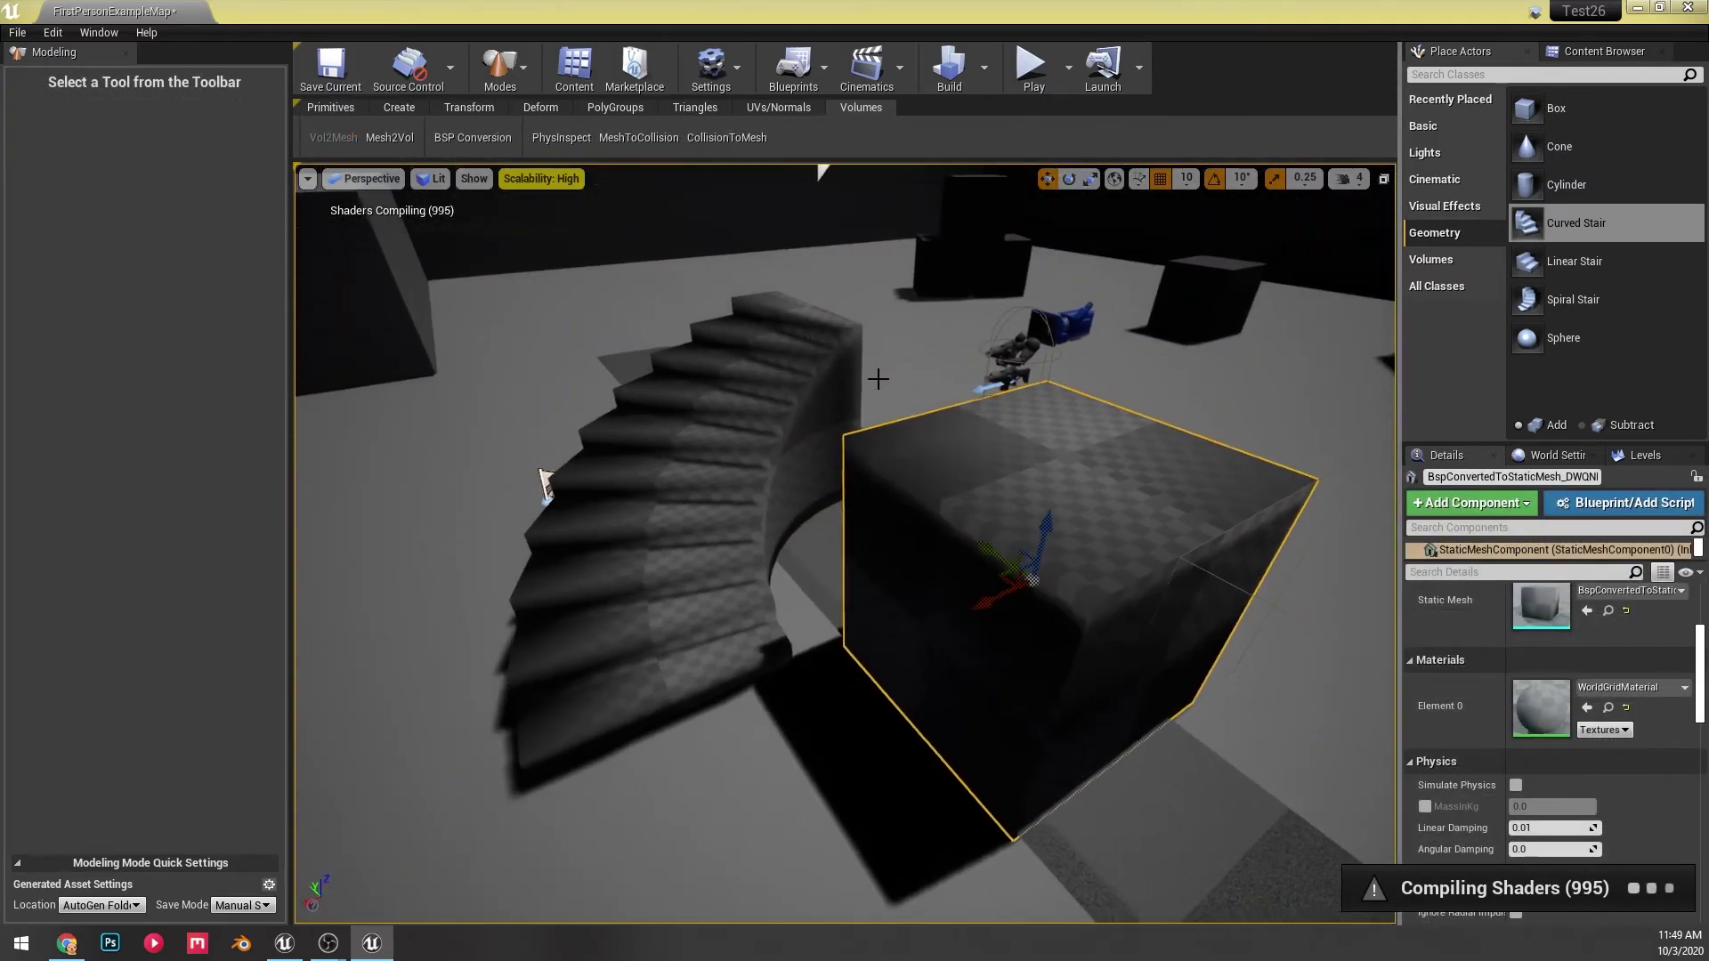
- Inspect the physics data of the converted box, select the small box and the first-person character, and complete the inspection
{"action": "left_click", "coordinate": [577, 139]}
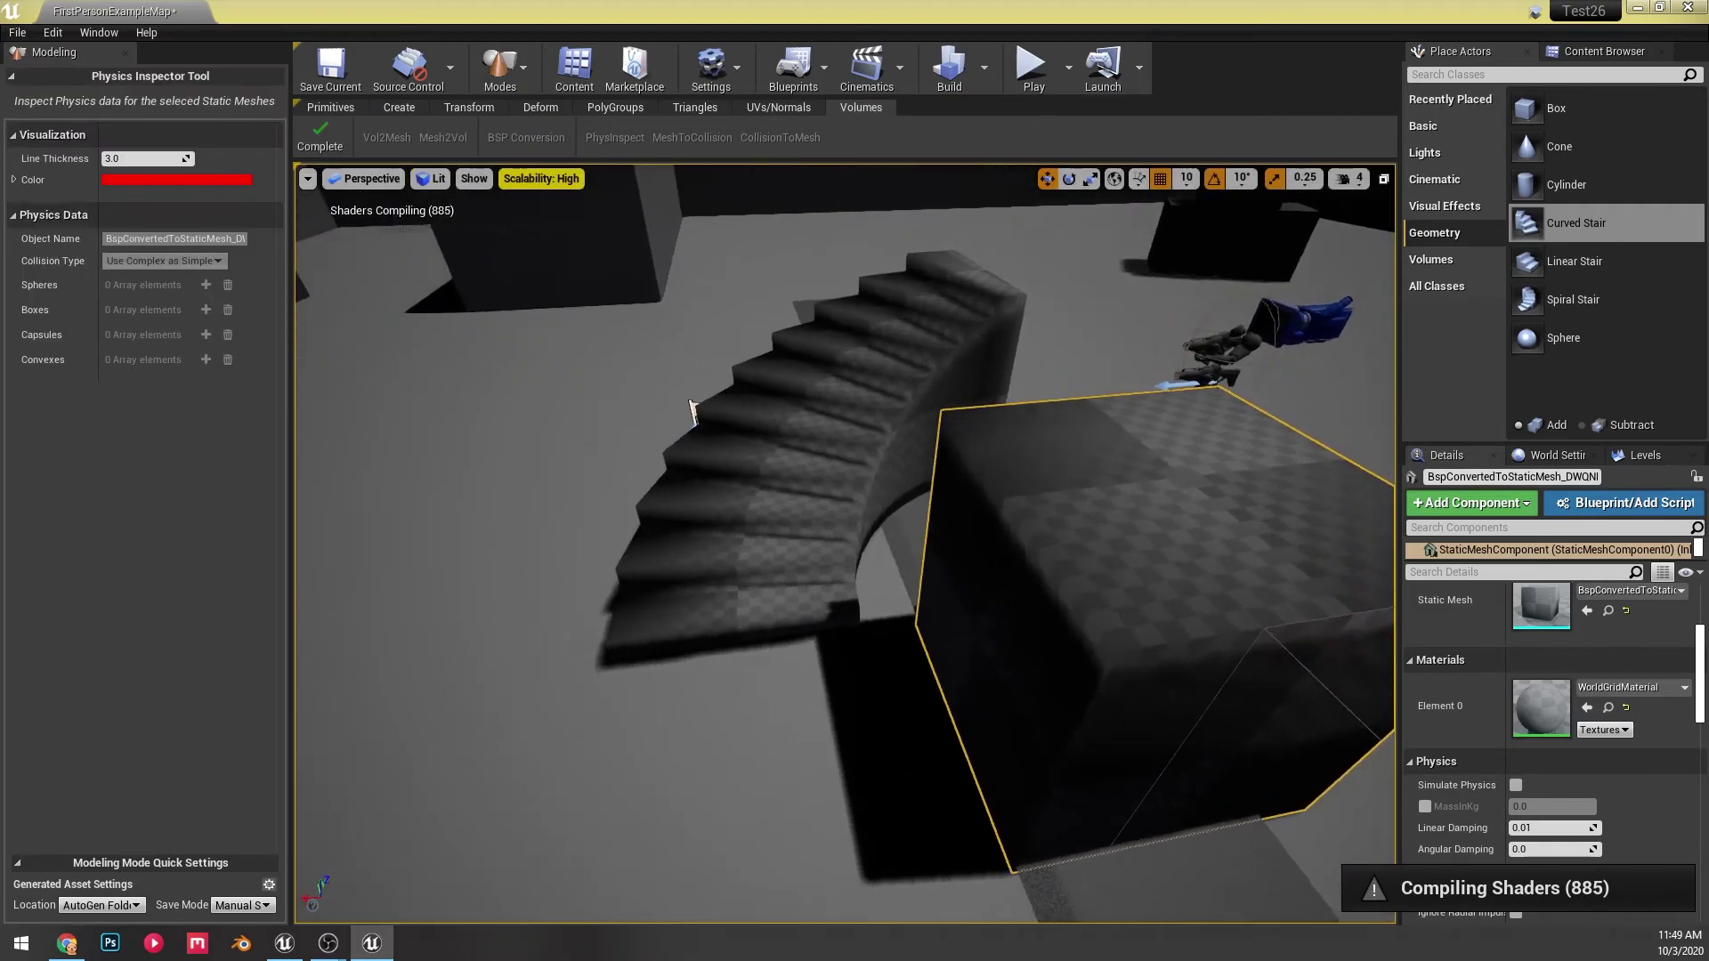
{"action": "mouse_move", "coordinate": [923, 495]}
{"action": "right_mouse_down"}
{"action": "mouse_move", "coordinate": [957, 500]}
{"action": "mouse_move", "coordinate": [923, 496]}
{"action": "right_mouse_up"}
{"action": "left_click", "coordinate": [921, 706]}
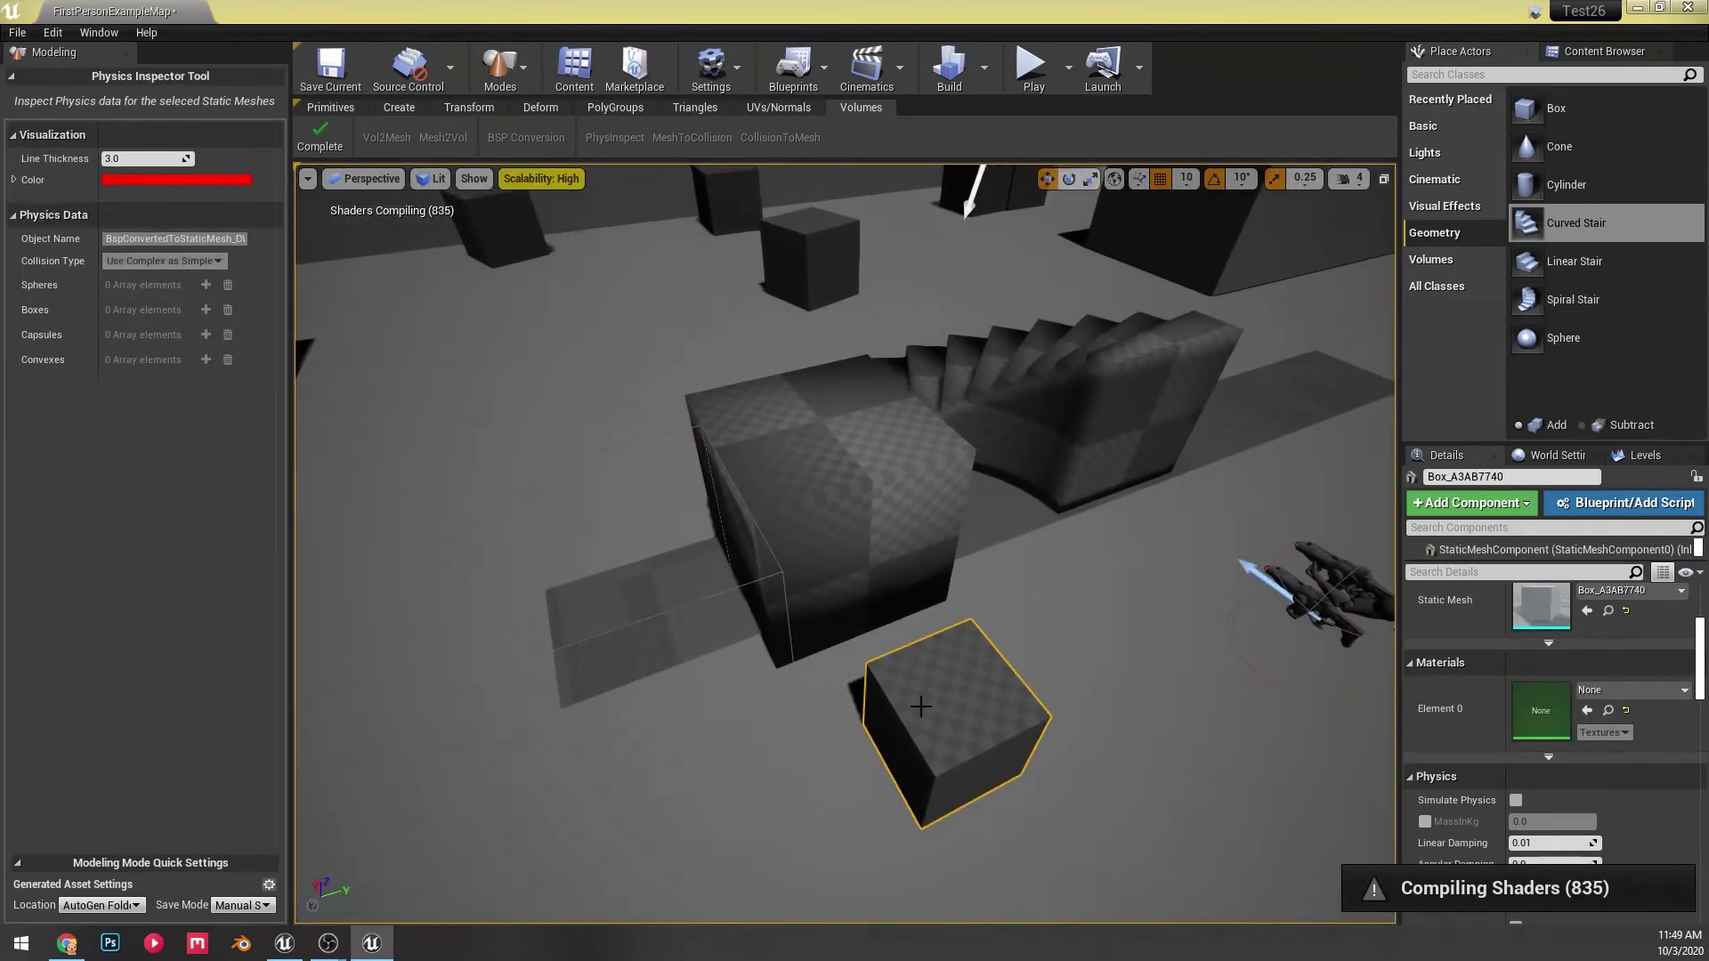
{"action": "left_click", "coordinate": [1290, 570]}
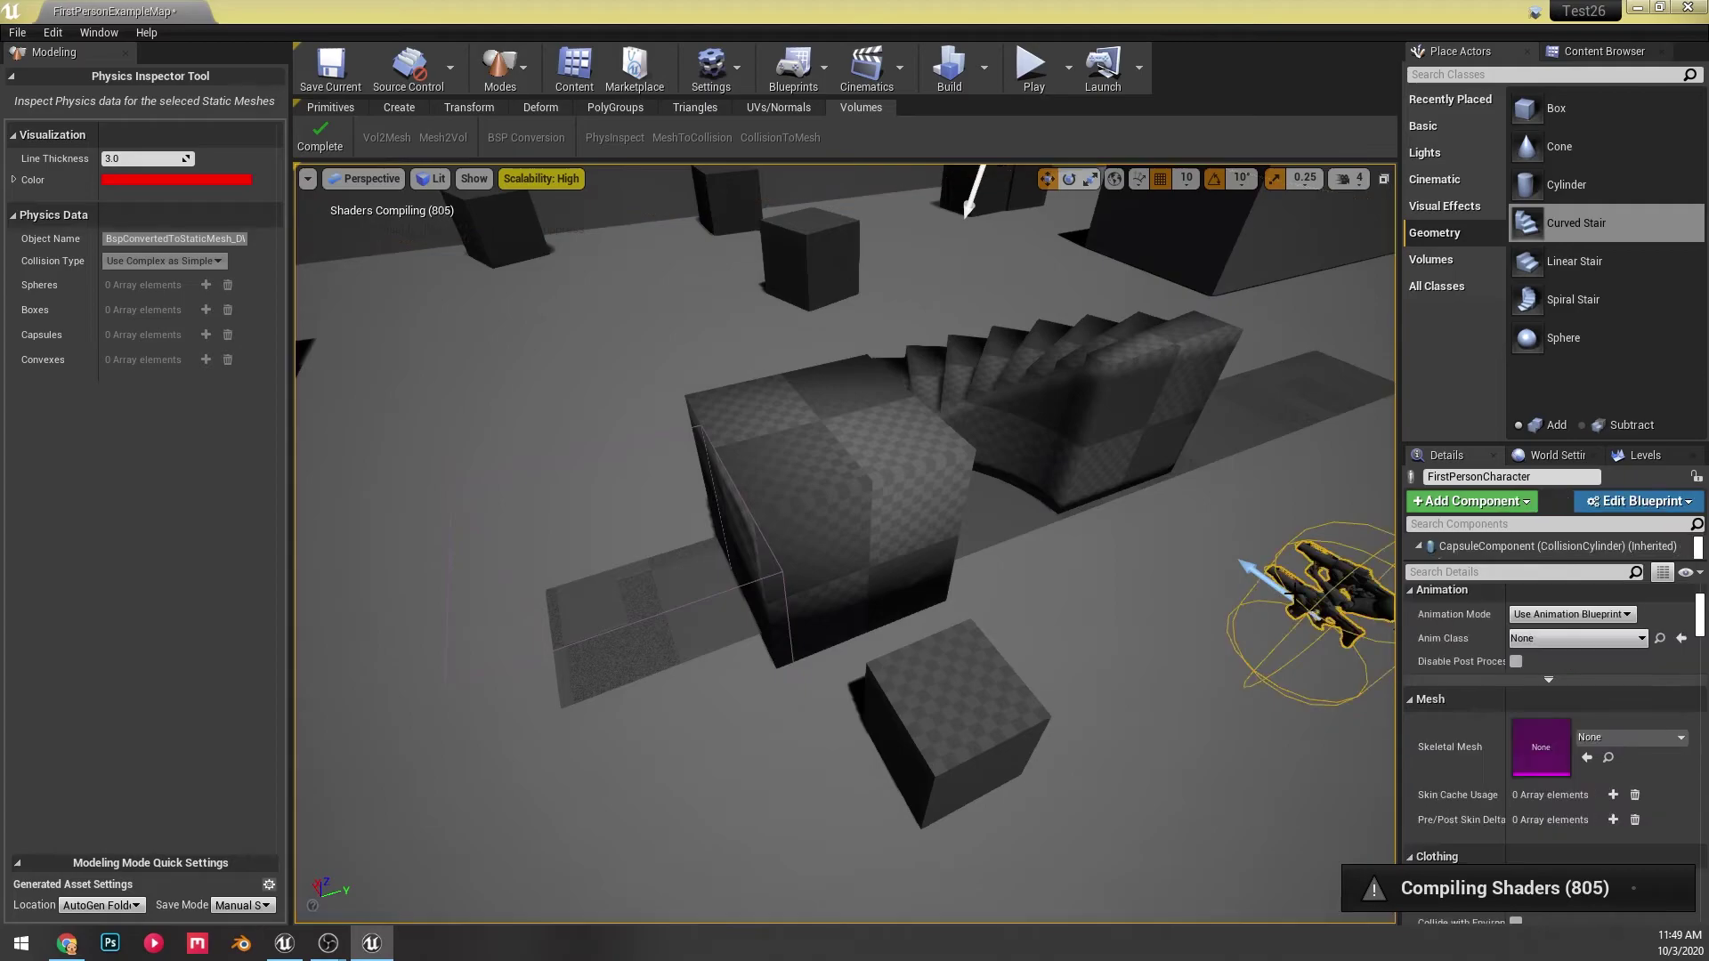
{"action": "key", "text": "f"}
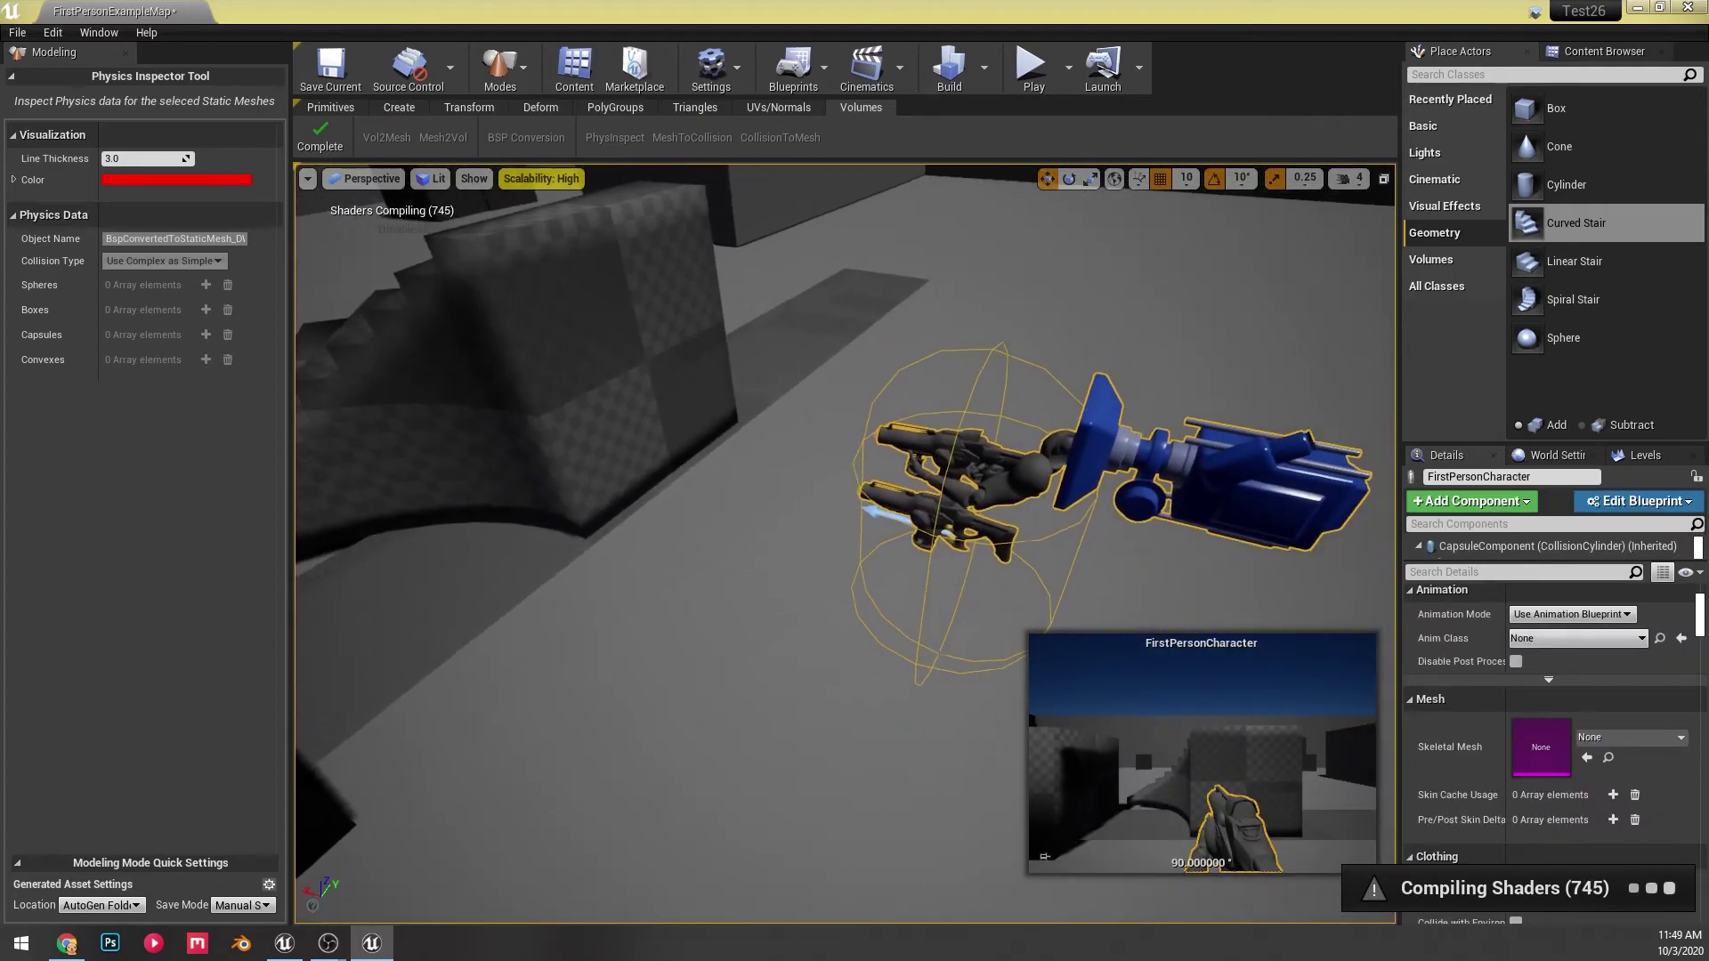
{"action": "left_click", "coordinate": [320, 138]}
- Start MeshToCollision on the converted box, try Append to Existing, look through the Geometry Type choices and cancel
{"action": "right_click_drag", "start_coordinate": [783, 294], "coordinate": [605, 305]}
{"action": "left_click", "coordinate": [774, 428]}
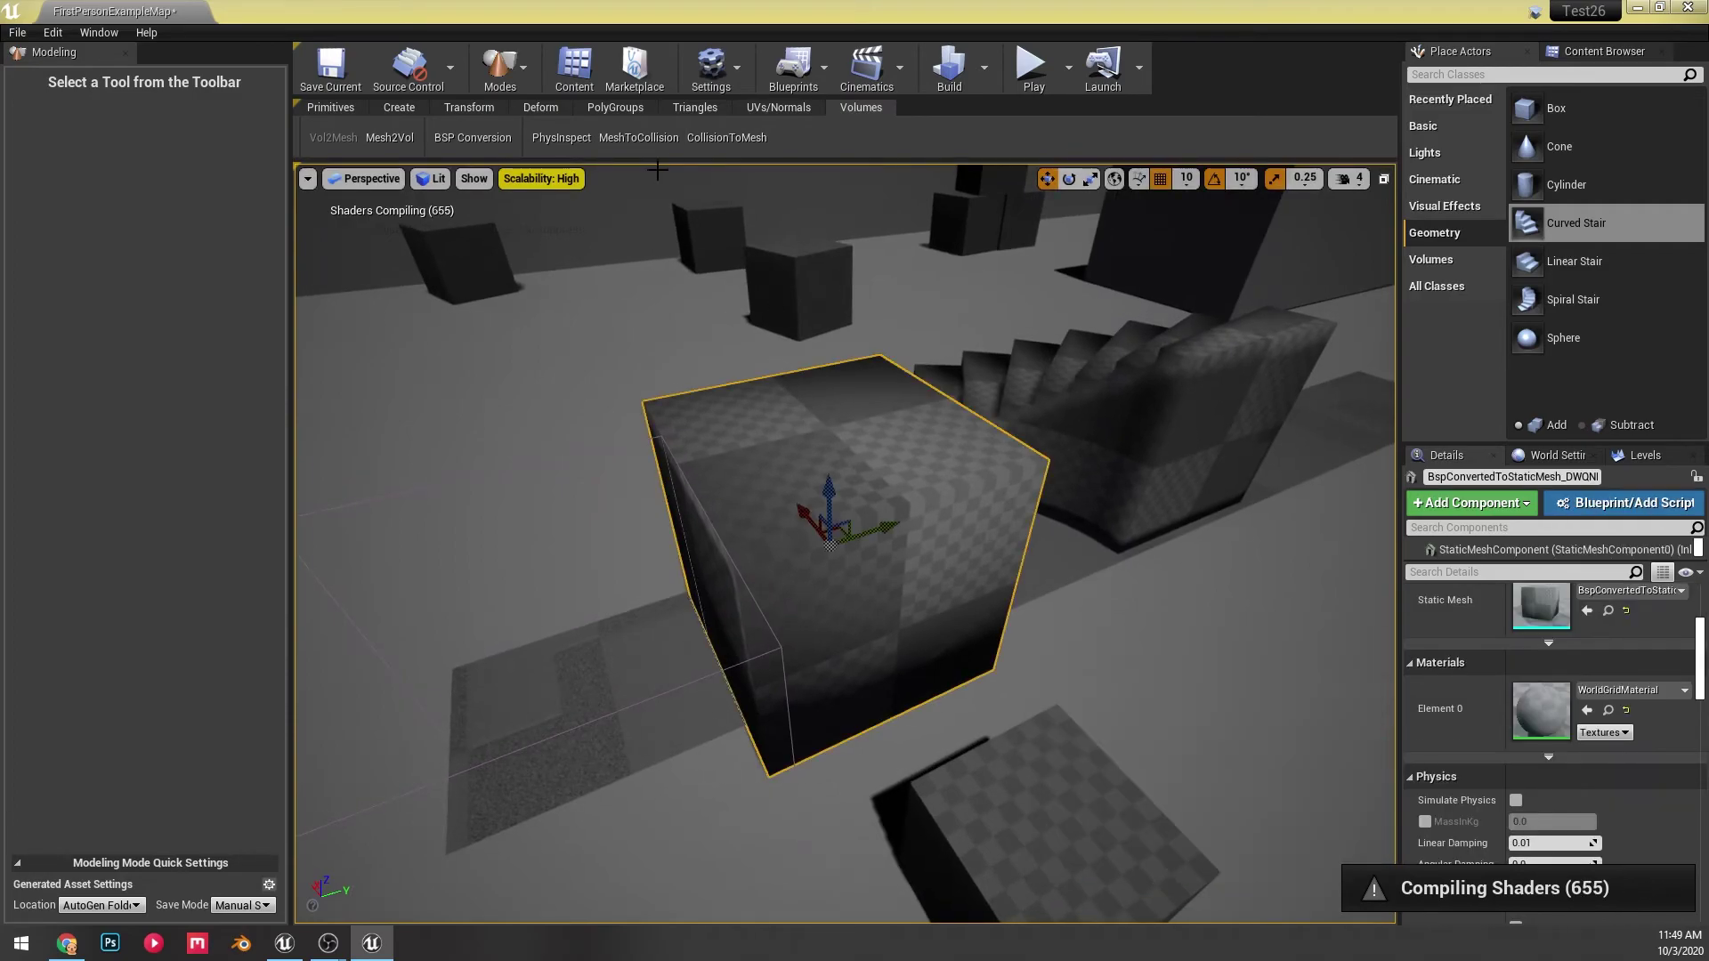
{"action": "mouse_move", "coordinate": [917, 312]}
{"action": "right_mouse_down"}
{"action": "mouse_move", "coordinate": [916, 392]}
{"action": "mouse_move", "coordinate": [919, 311]}
{"action": "right_mouse_up"}
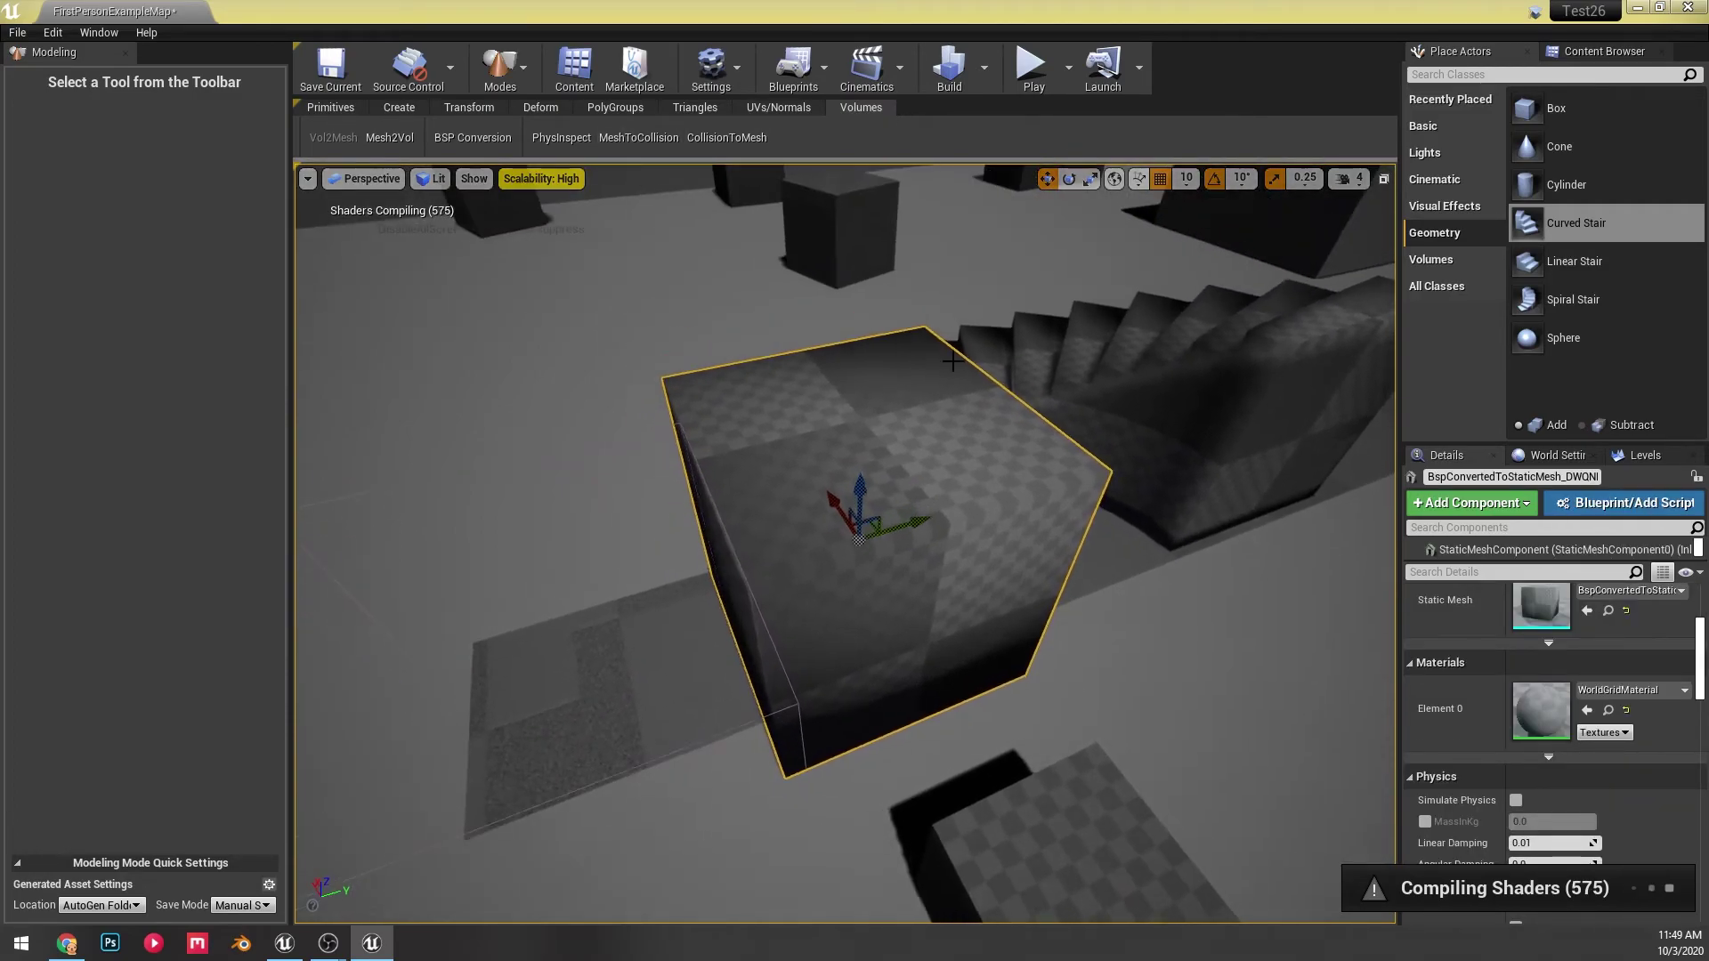
{"action": "left_click", "coordinate": [622, 141]}
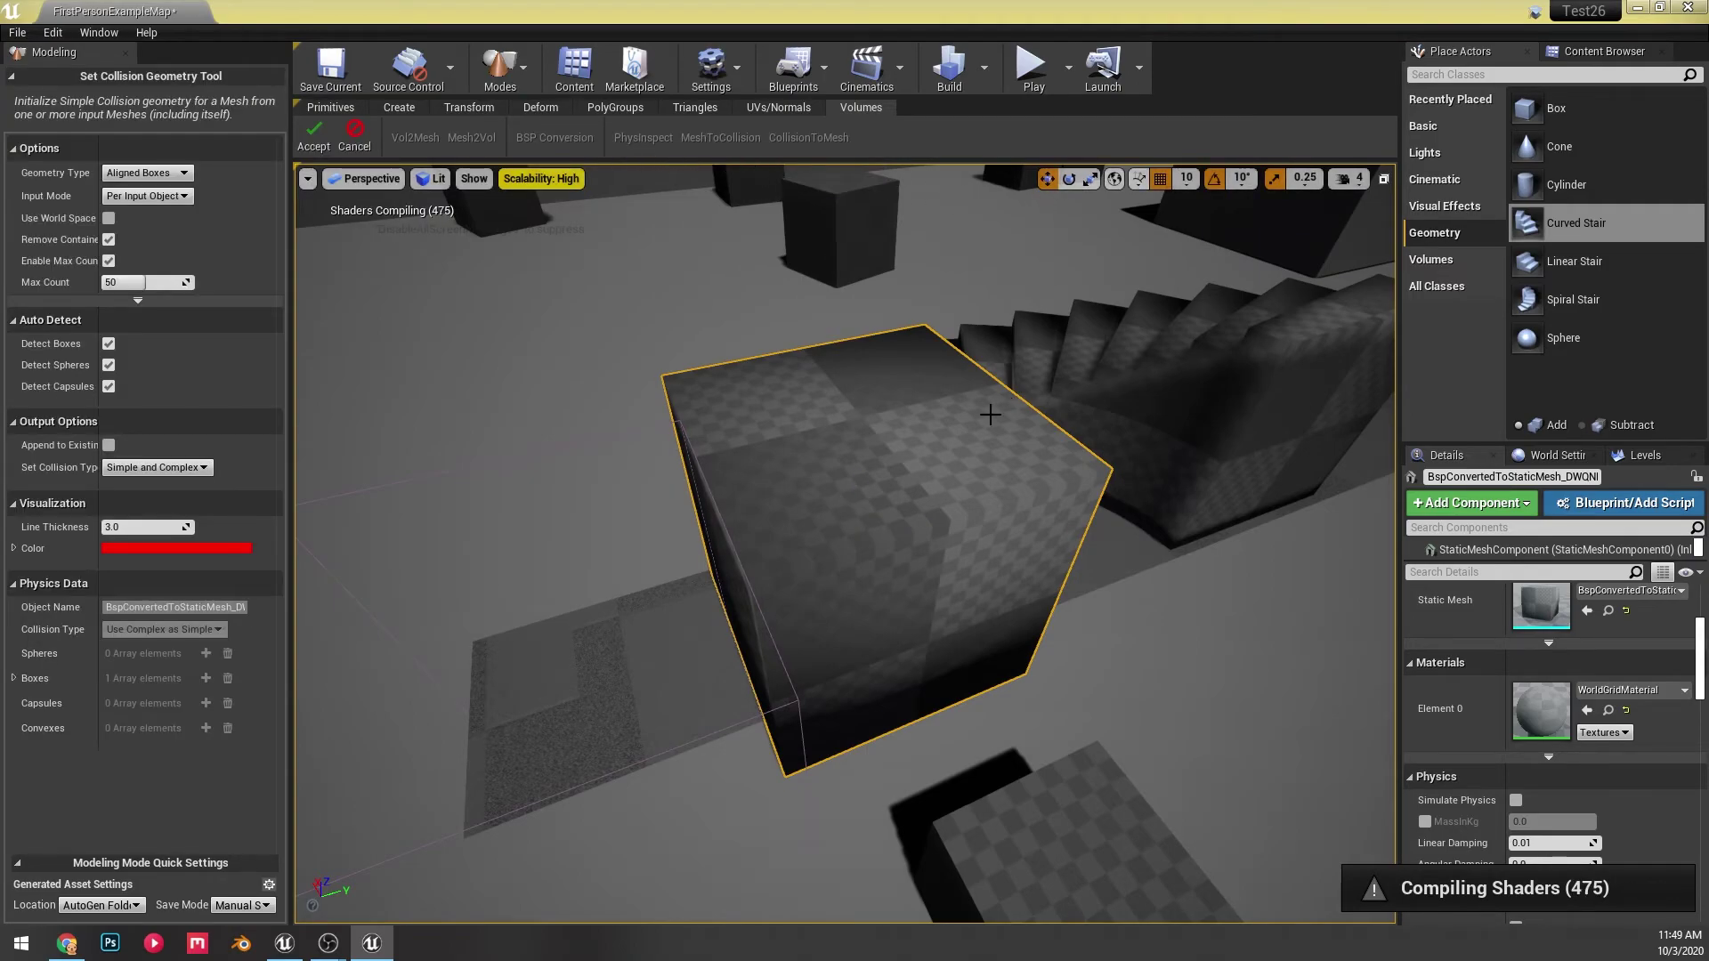
{"action": "right_click_drag", "start_coordinate": [801, 393], "coordinate": [754, 305]}
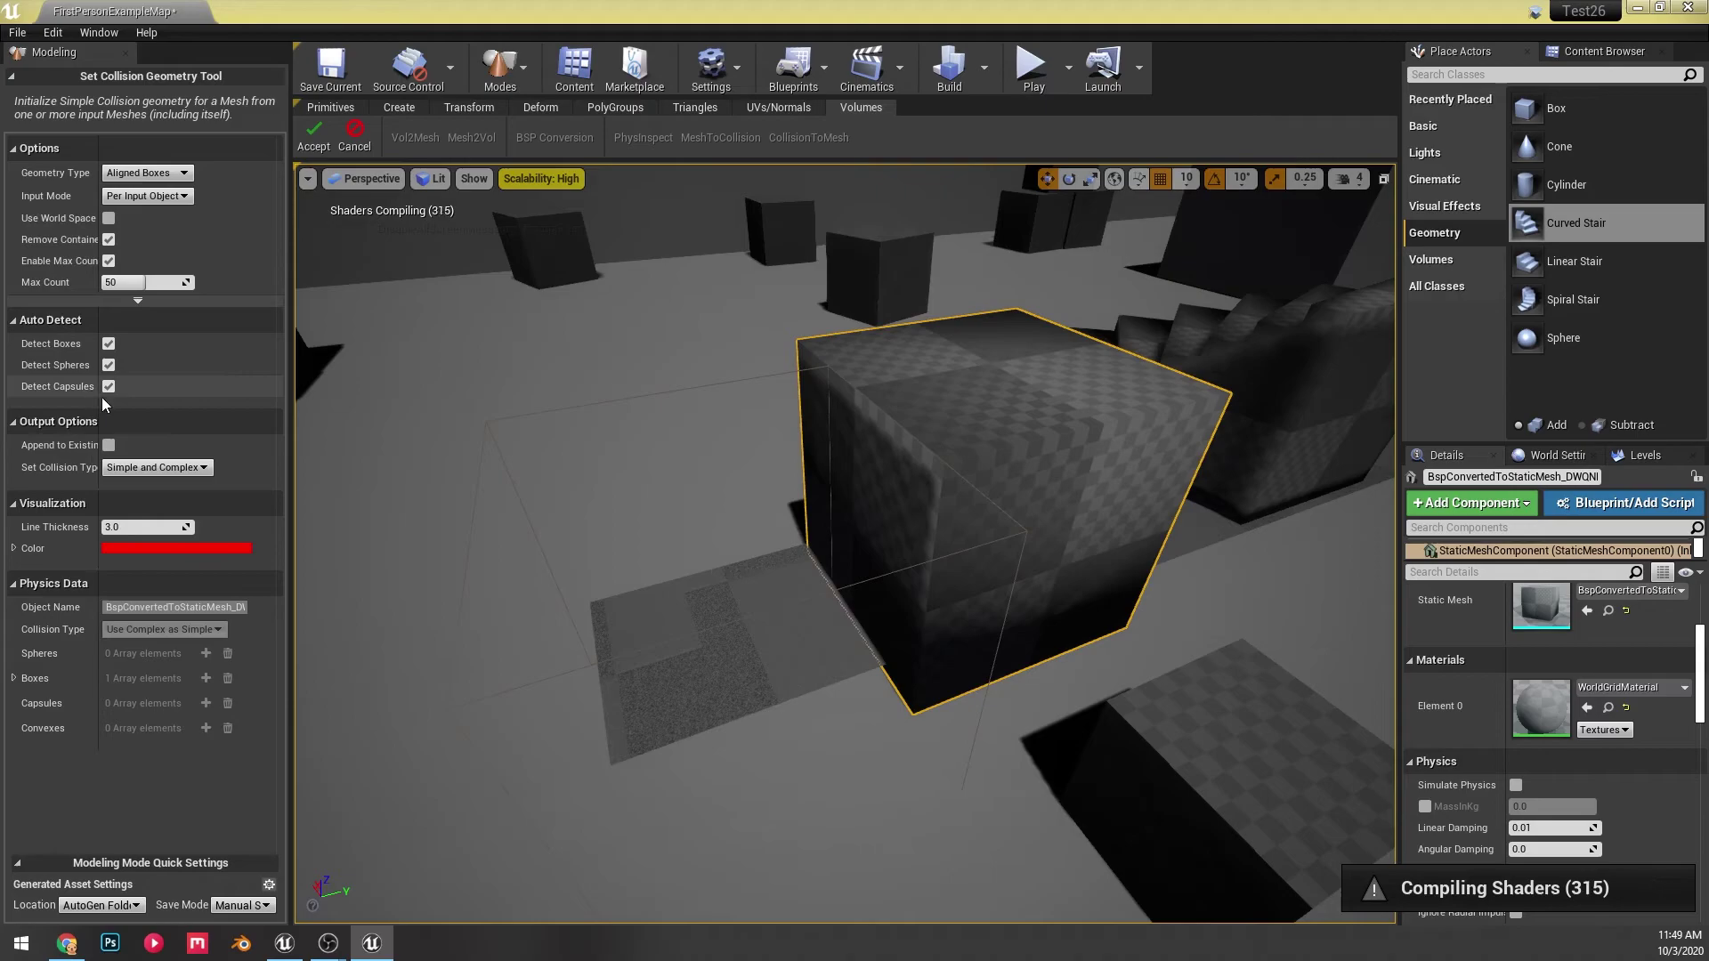
{"action": "left_click_drag", "start_coordinate": [98, 401], "coordinate": [120, 402]}
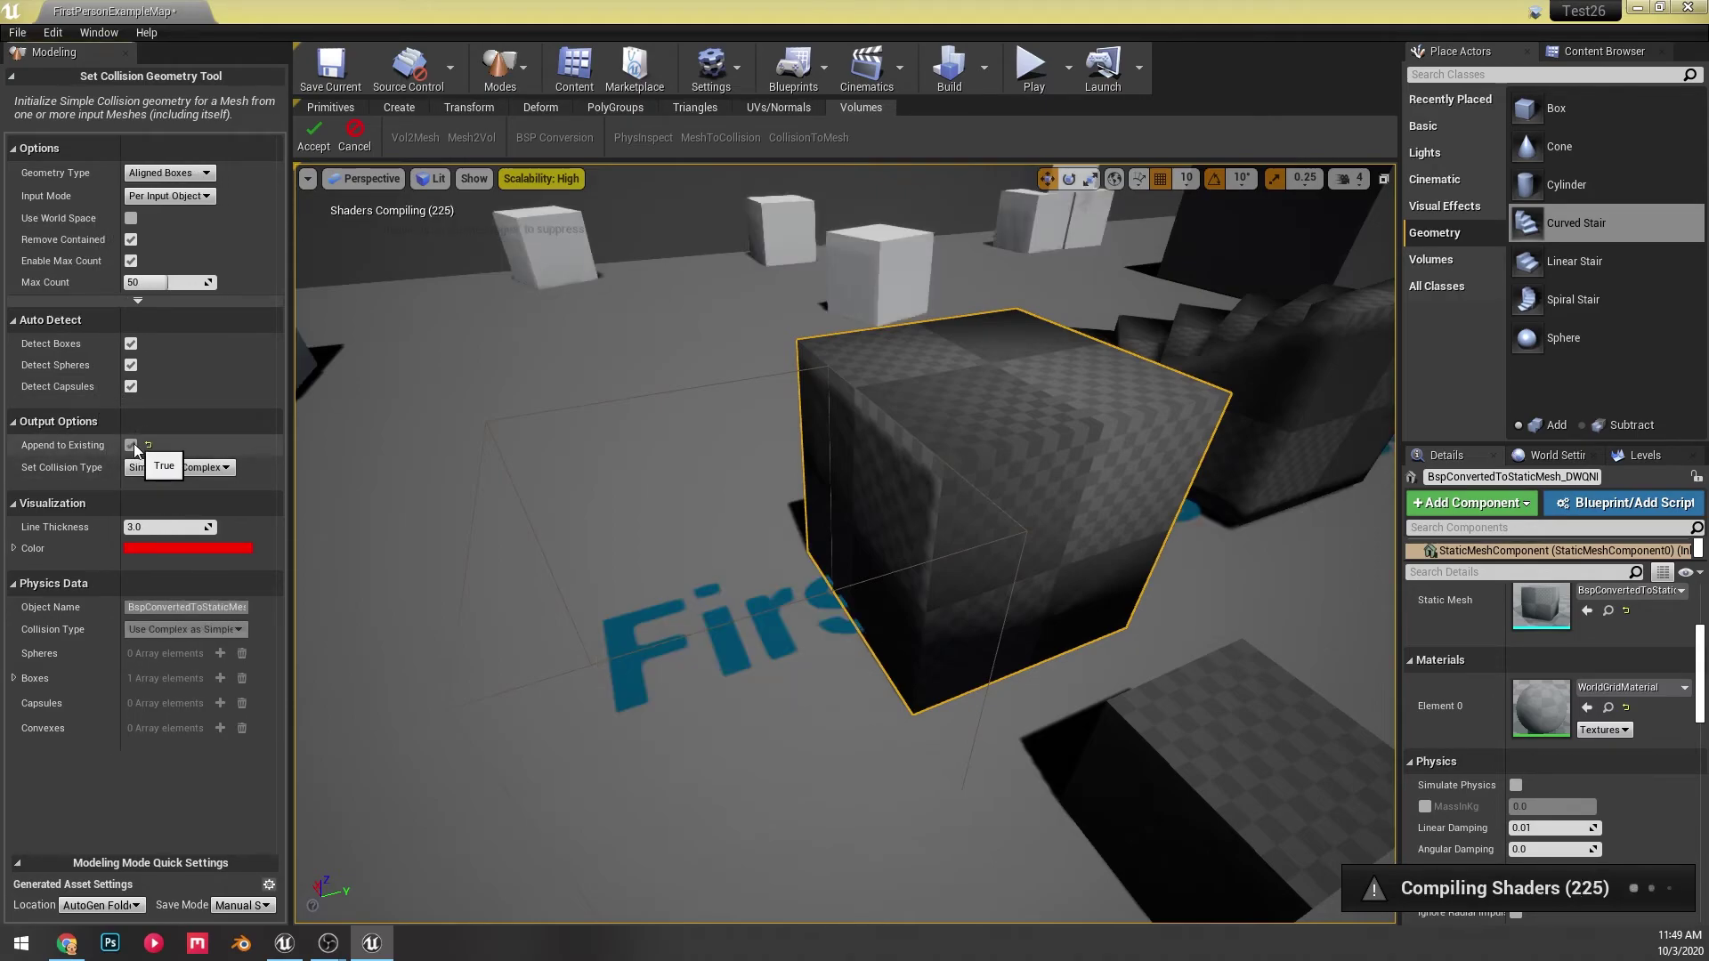
{"action": "left_click", "coordinate": [203, 174]}
{"action": "left_click", "coordinate": [206, 175]}
{"action": "left_click", "coordinate": [354, 132]}
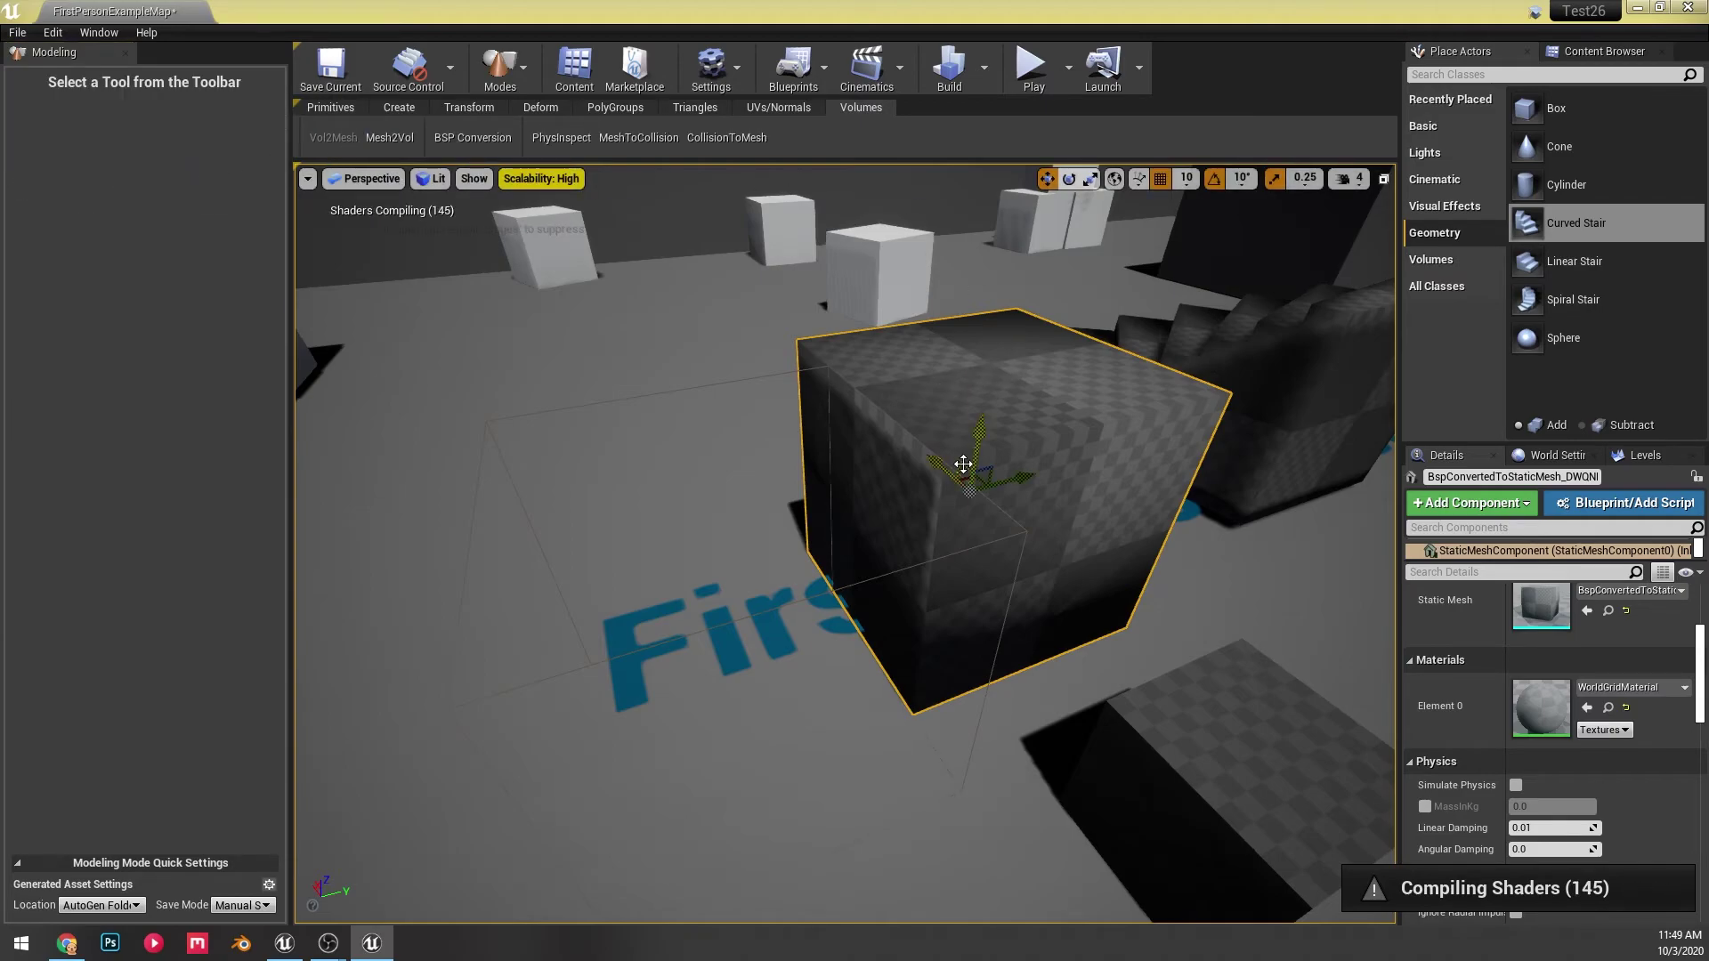
- Raise the converted box above the floor and start CollisionToMesh on it
{"action": "left_click_drag", "start_coordinate": [972, 426], "coordinate": [983, 352]}
{"action": "key", "text": "f"}
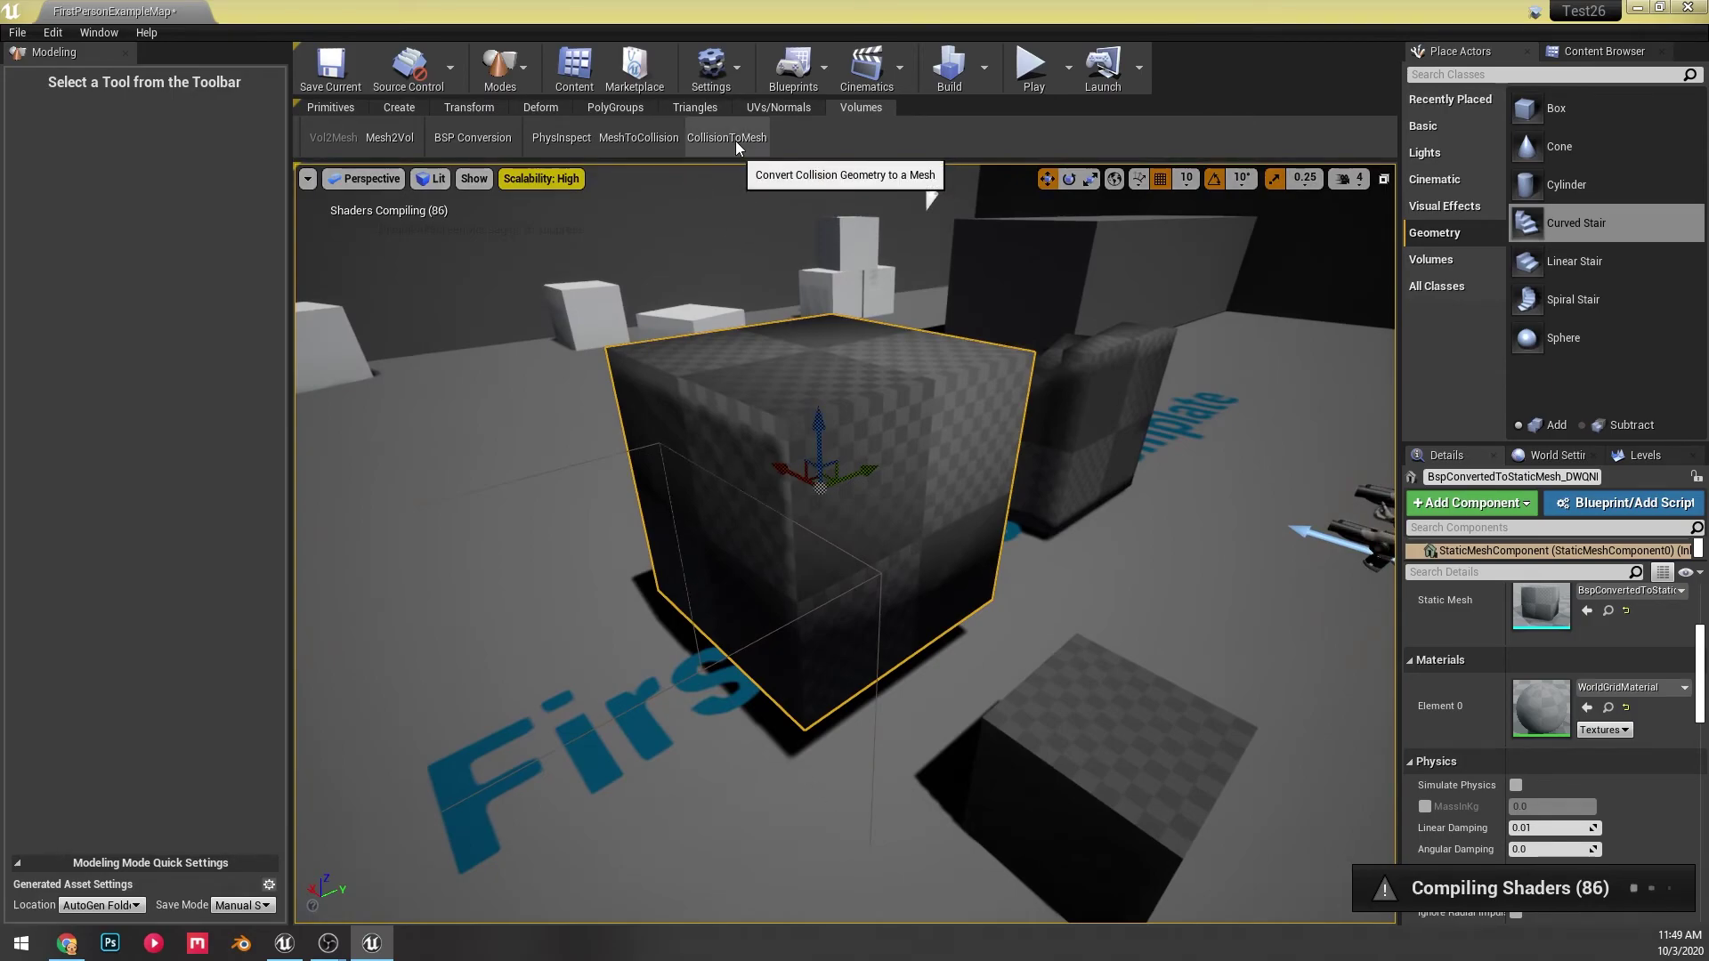
{"action": "left_click", "coordinate": [735, 141]}
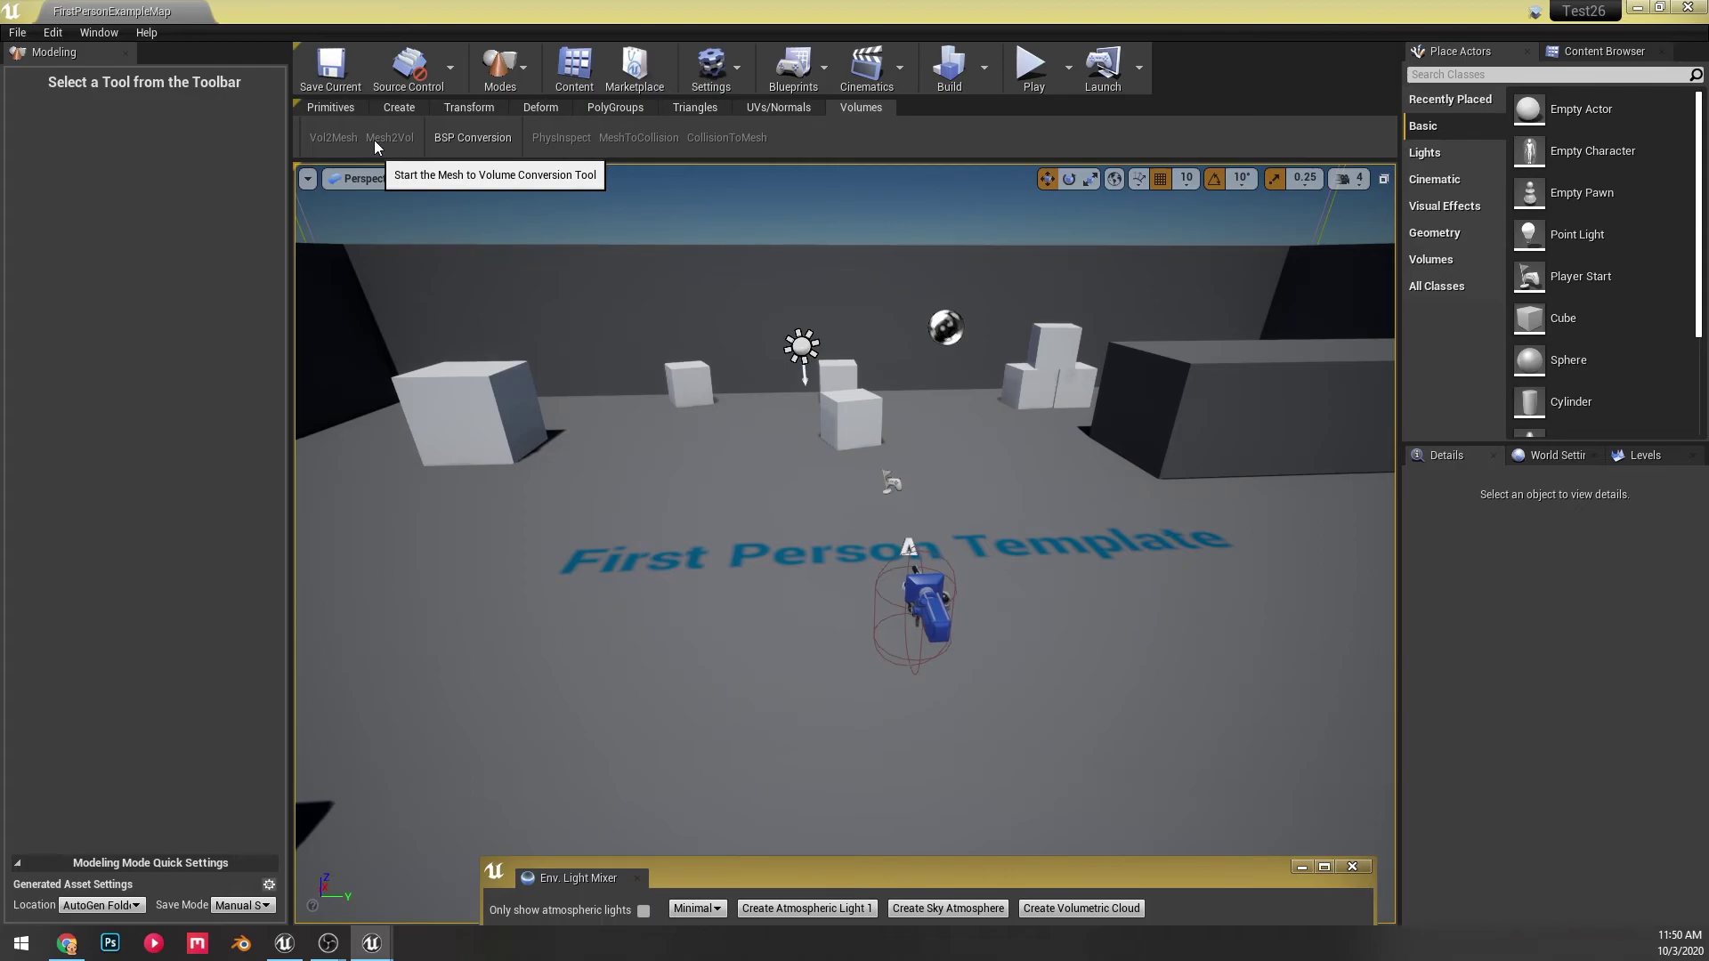
{"action": "right_click_drag", "start_coordinate": [931, 403], "coordinate": [890, 396]}
{"action": "key", "text": "s"}
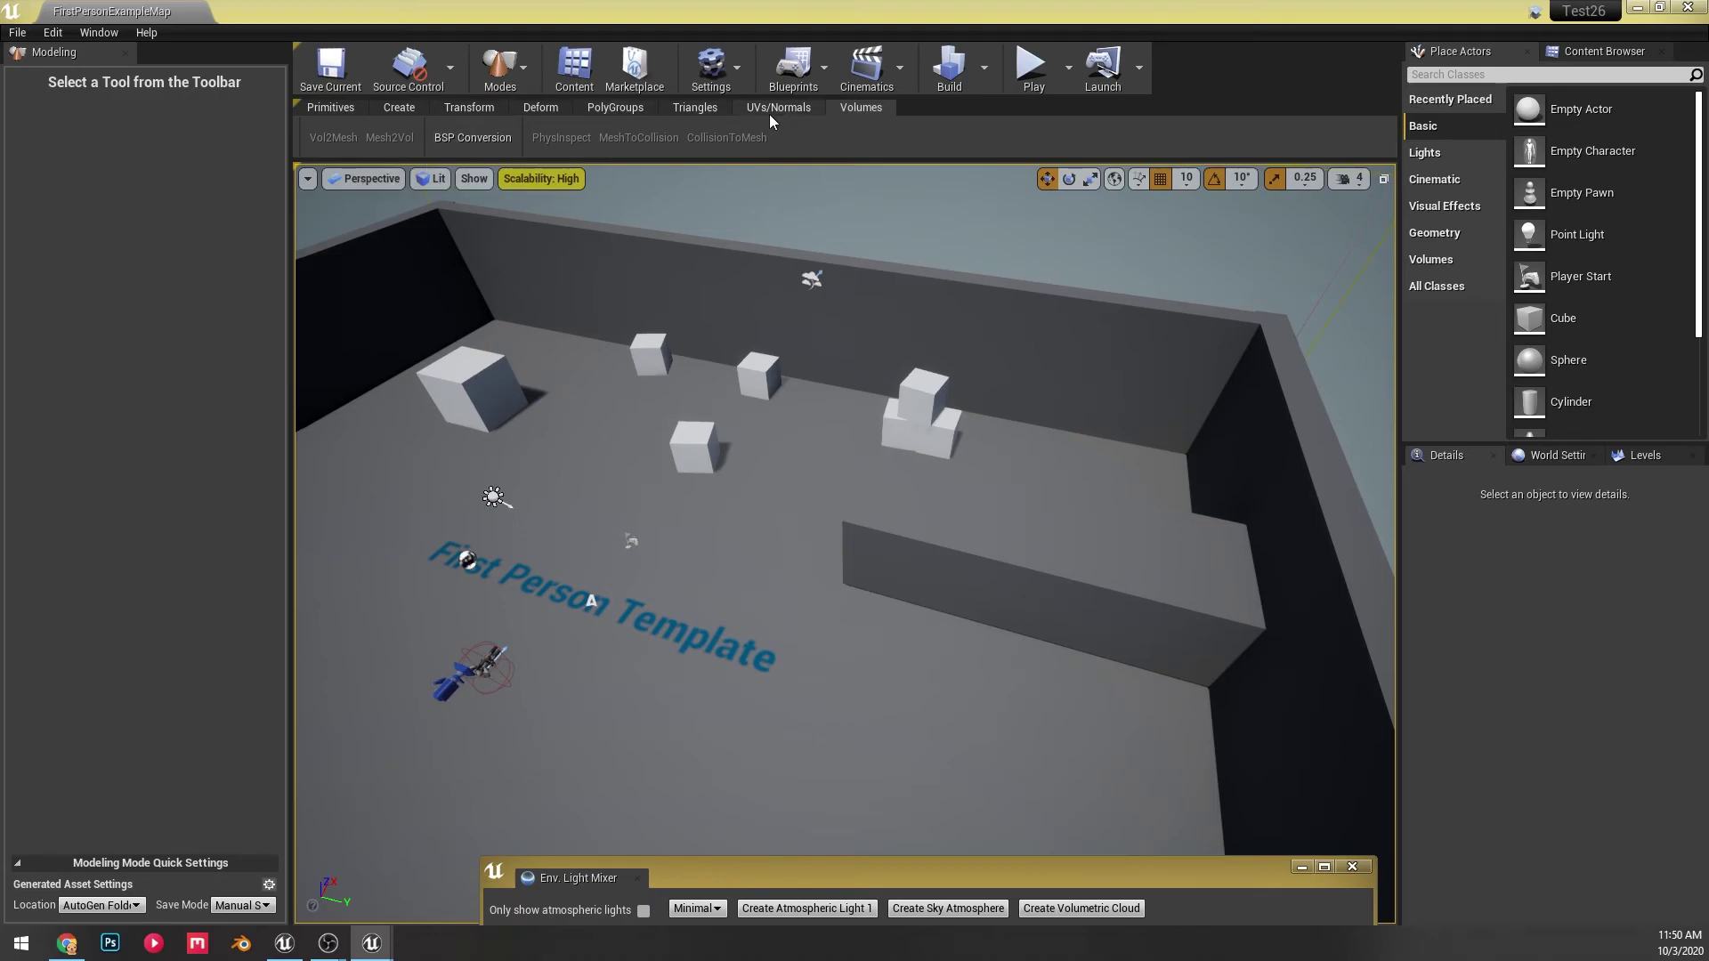
{"action": "right_click_drag", "start_coordinate": [937, 294], "coordinate": [1046, 292]}
{"action": "key", "text": "a"}
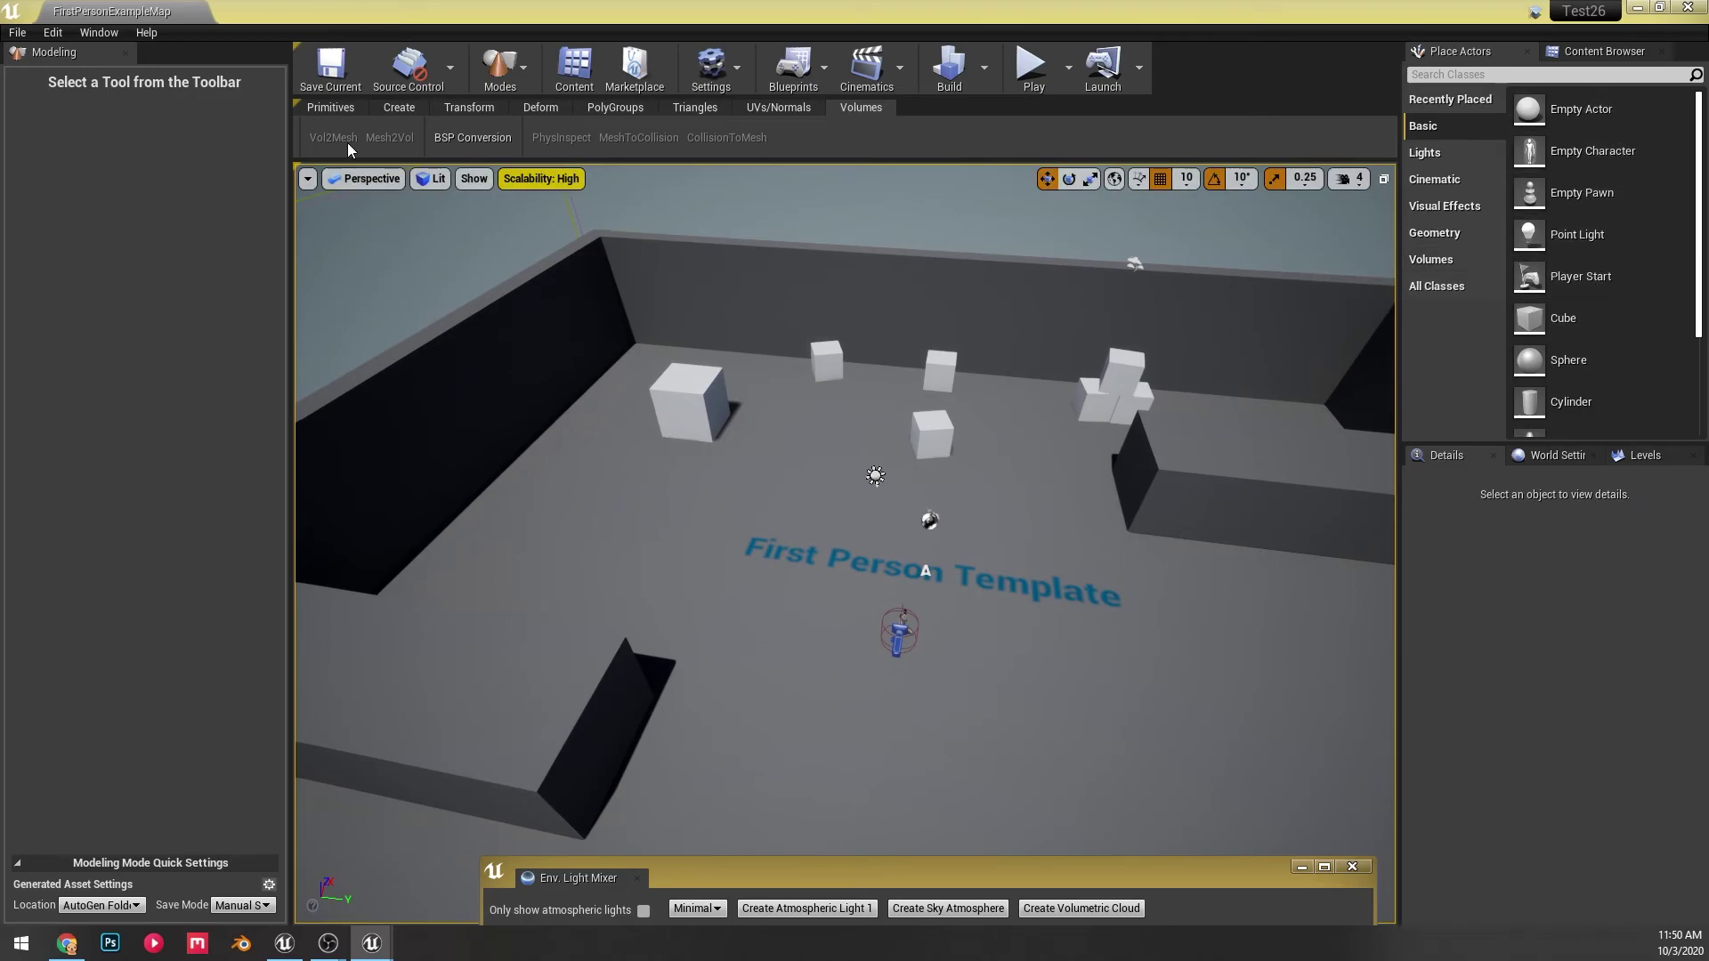
{"action": "left_click", "coordinate": [493, 105]}
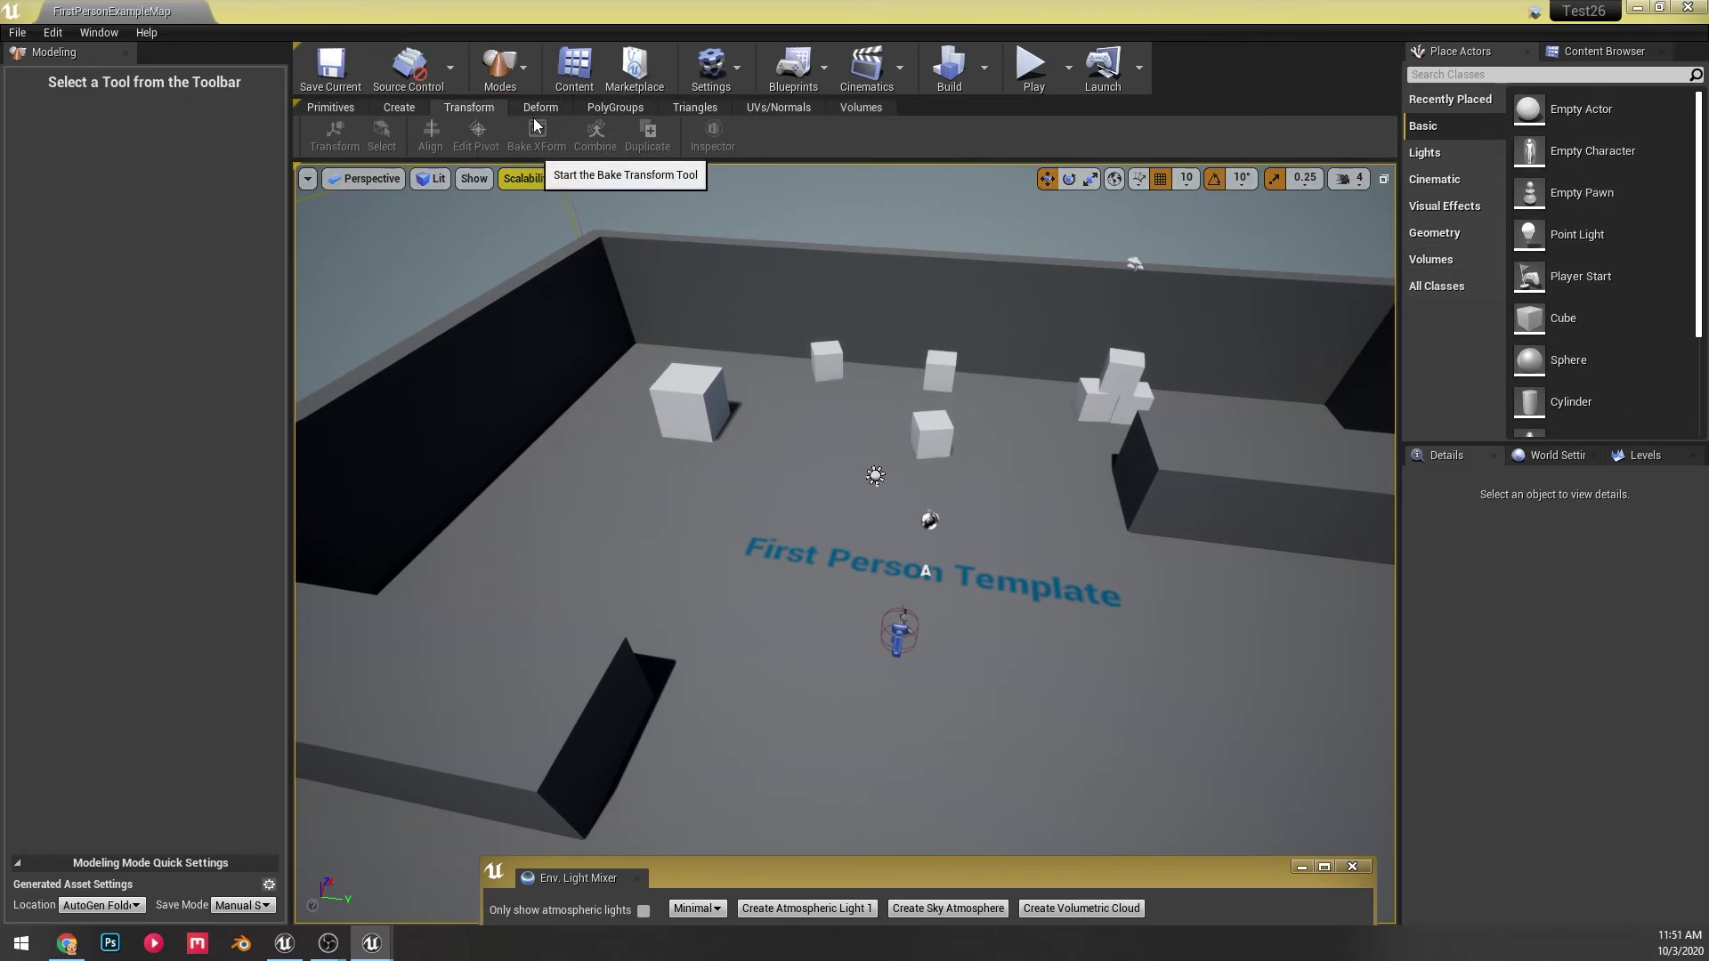
{"action": "left_click", "coordinate": [702, 113]}
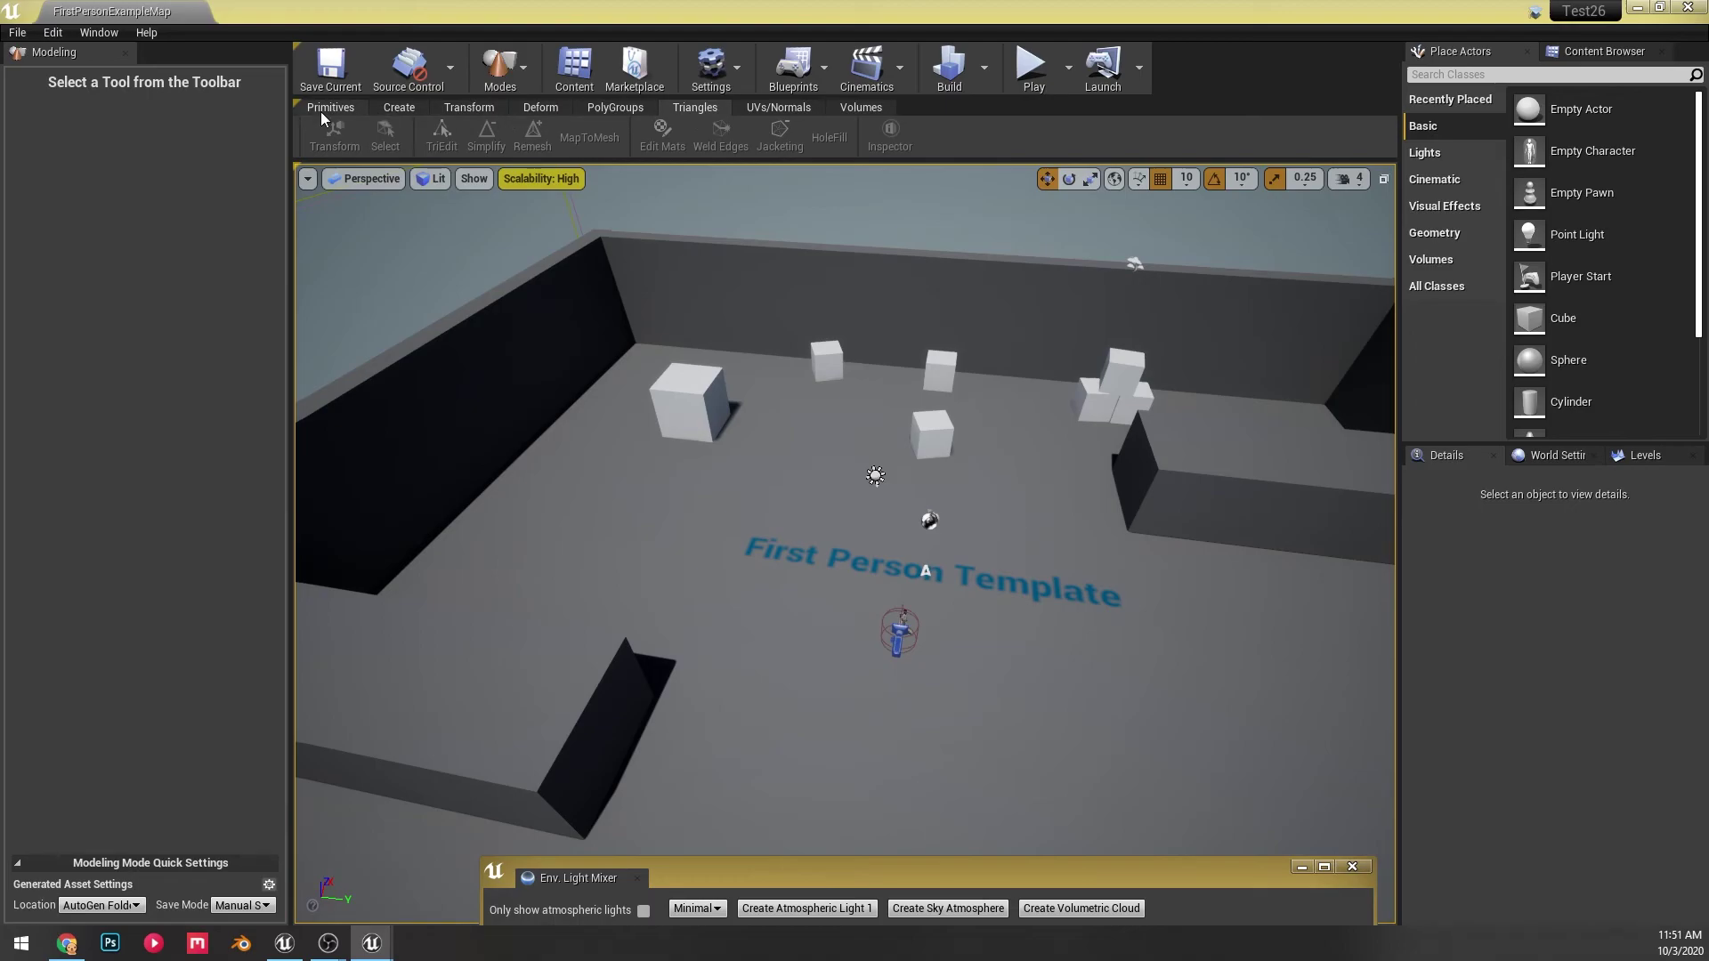
{"action": "left_click", "coordinate": [411, 109]}
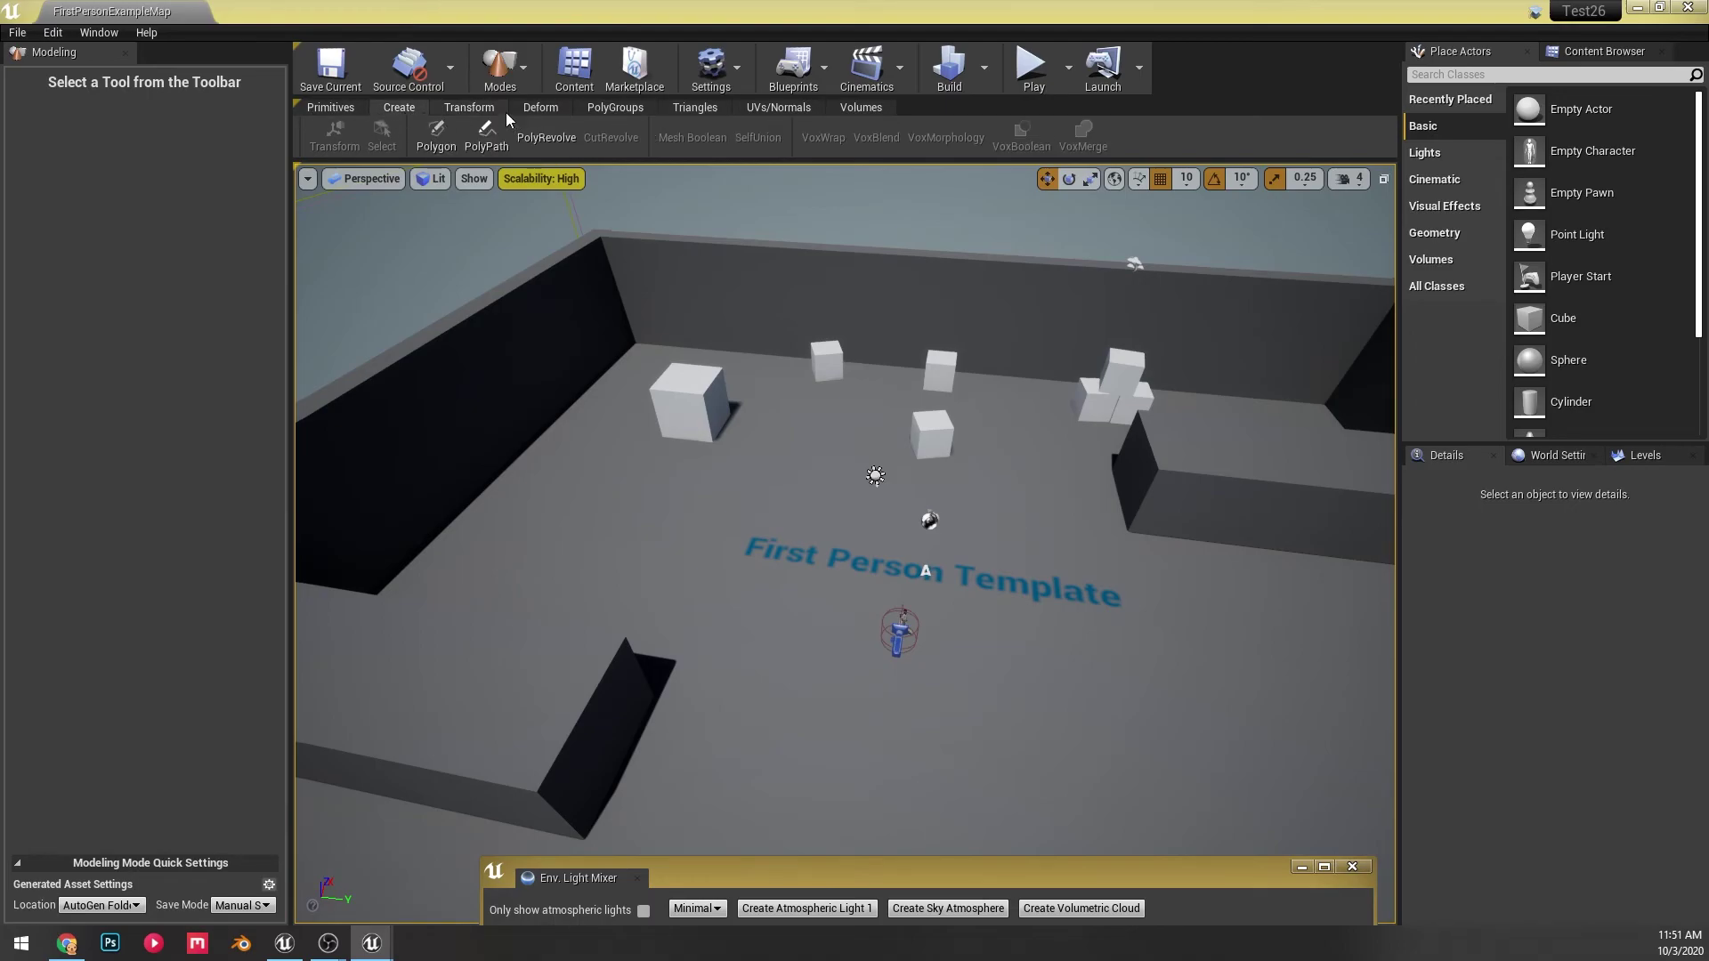
{"action": "left_click", "coordinate": [473, 108]}
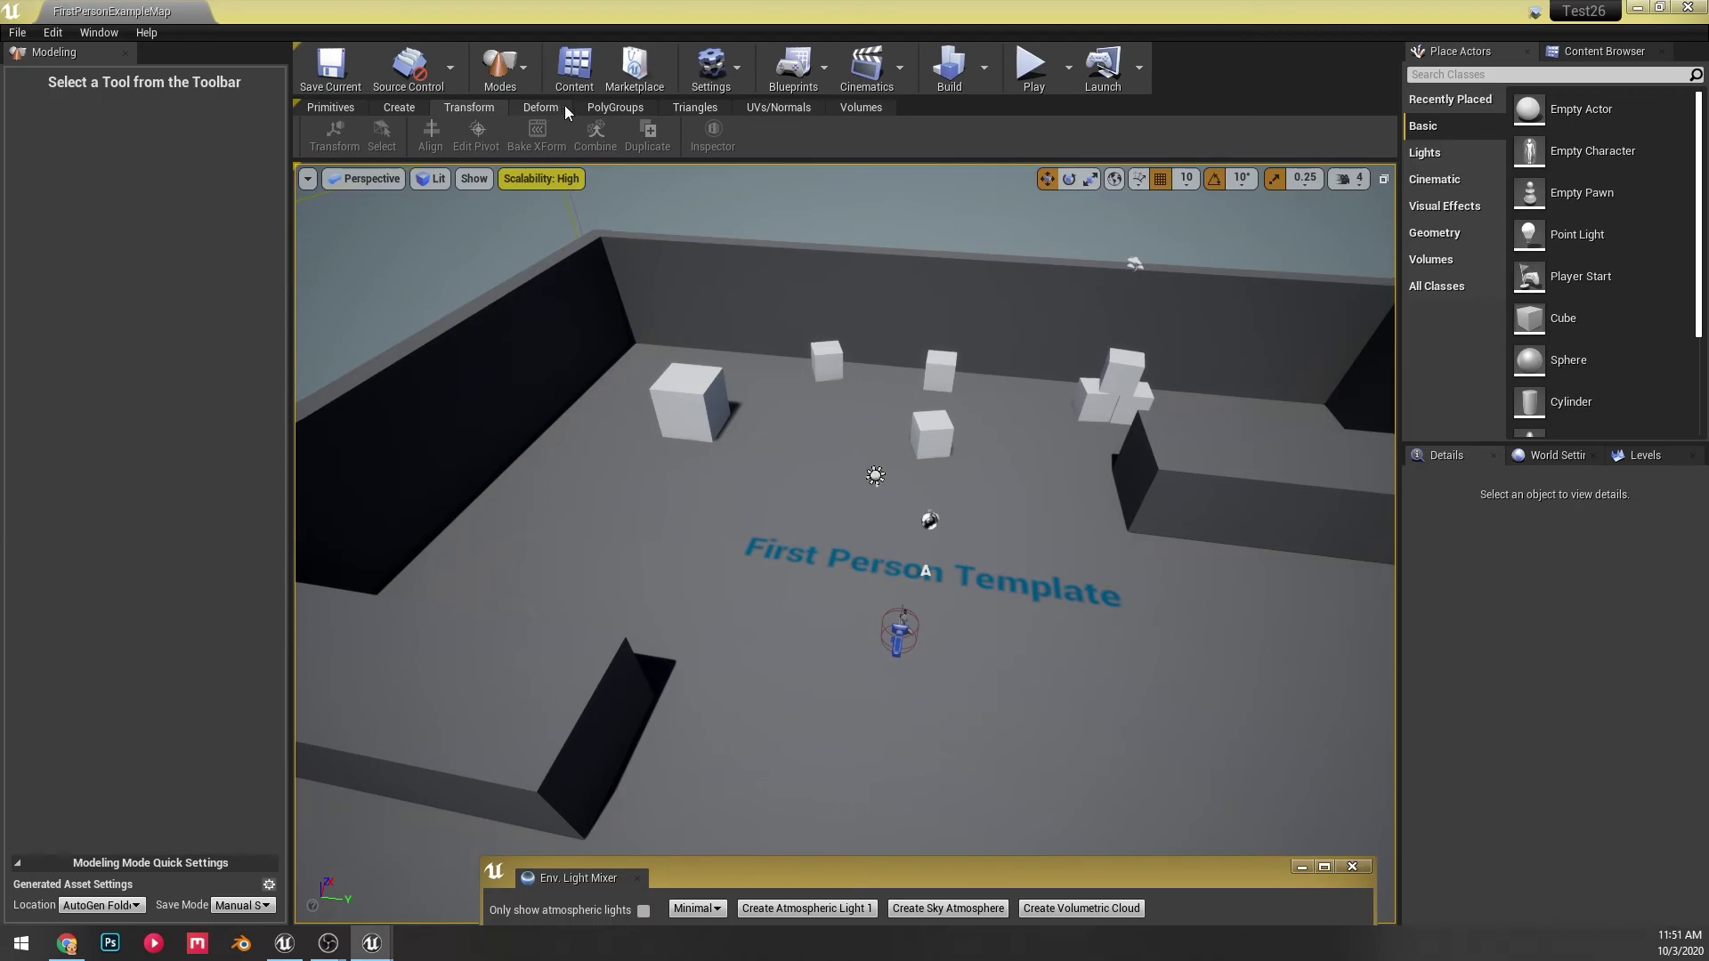
{"action": "left_click", "coordinate": [842, 105]}
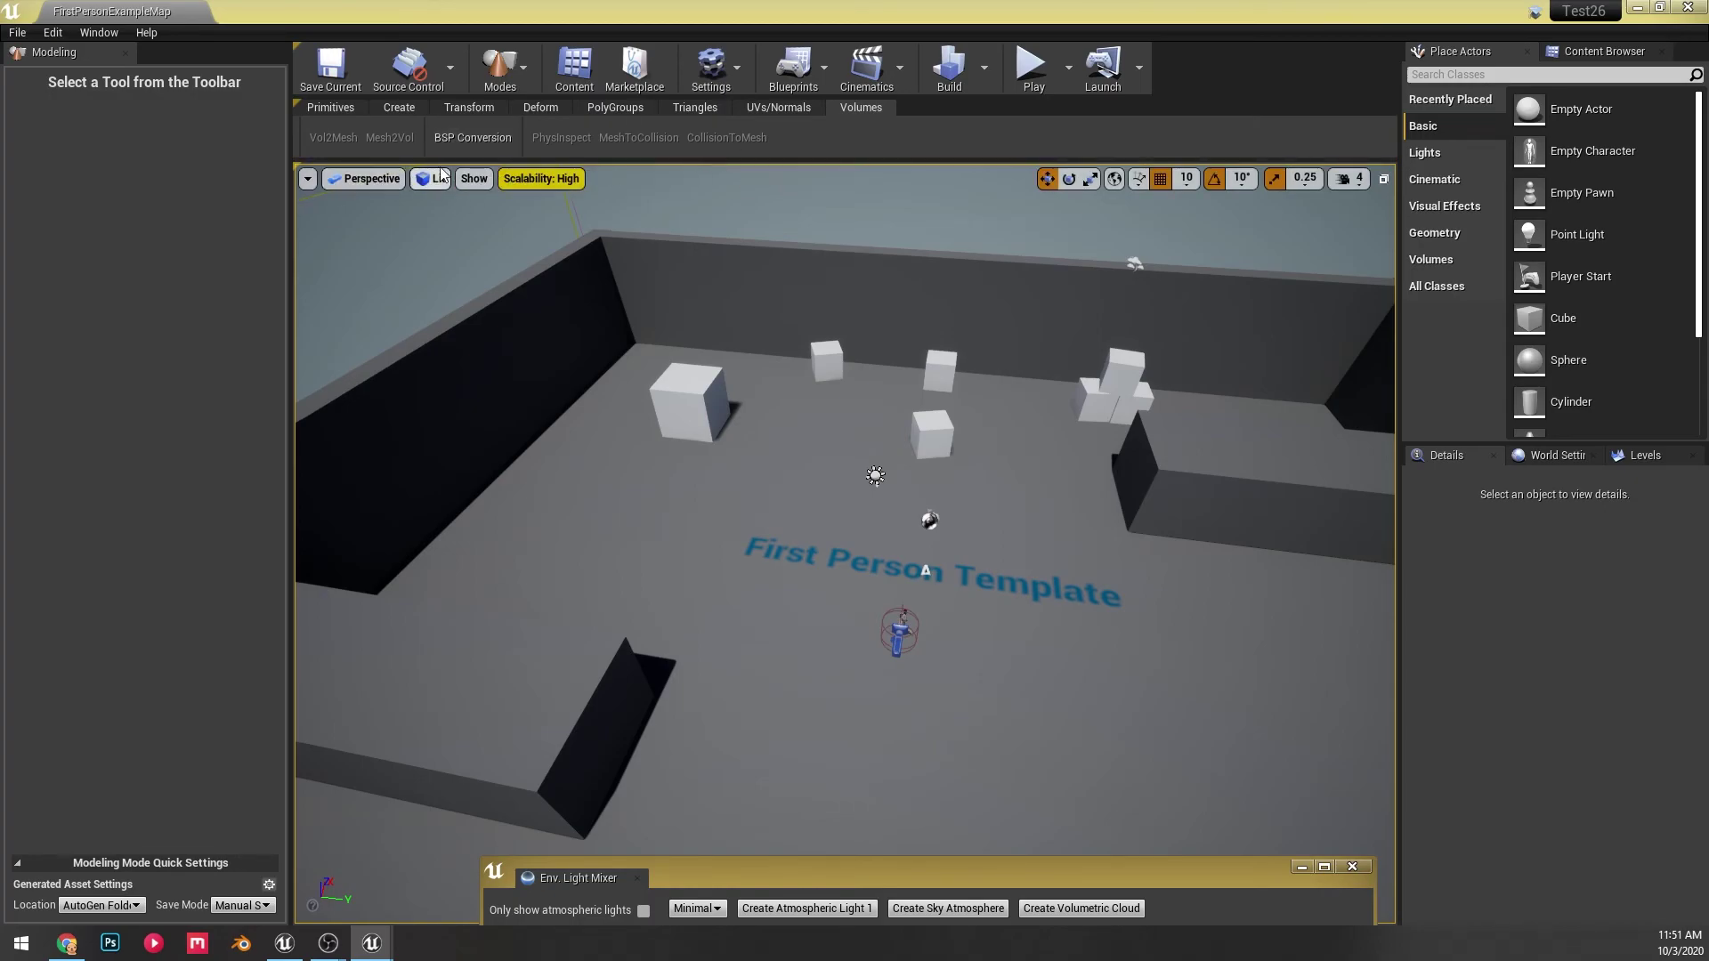
- Place a cone primitive on top of the box and leave the primitive tool
{"action": "left_click", "coordinate": [330, 108]}
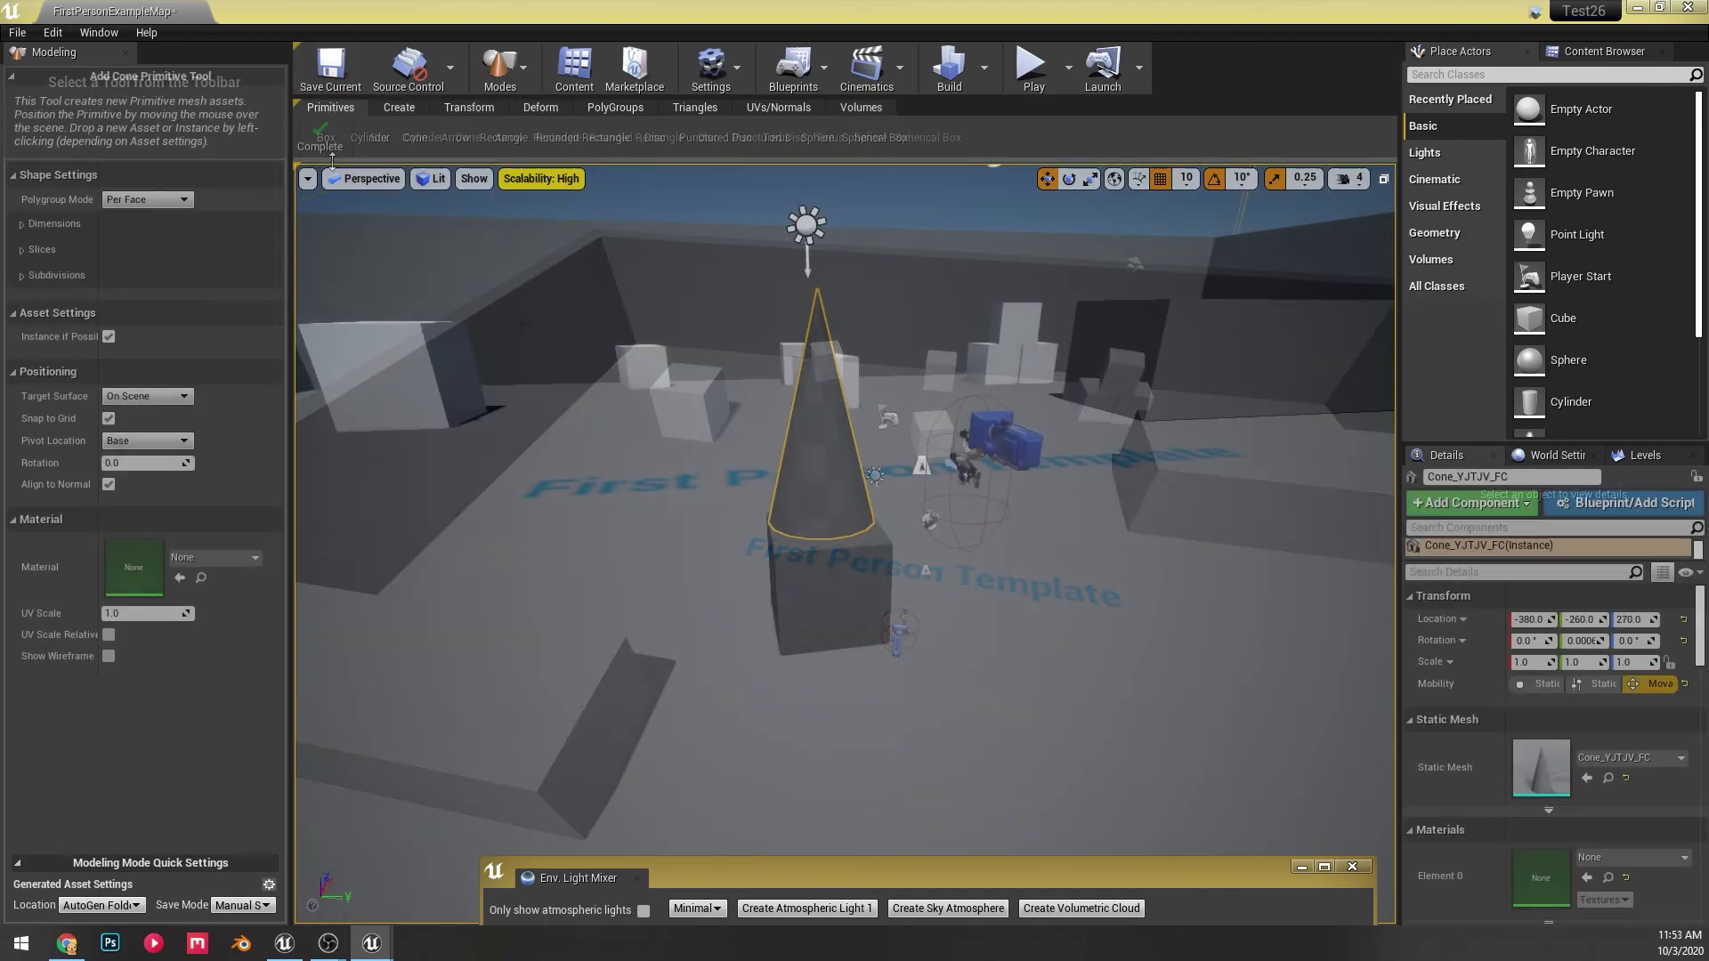
{"action": "key", "text": "Escape"}
{"action": "mouse_move", "coordinate": [801, 445]}
{"action": "right_mouse_down"}
{"action": "mouse_move", "coordinate": [828, 463]}
{"action": "mouse_move", "coordinate": [801, 445]}
{"action": "right_mouse_up"}
- Start PolyRevolve and draw a saucer-like profile curve beside the vertical revolve axis, ending on the axis
{"action": "left_click", "coordinate": [400, 108]}
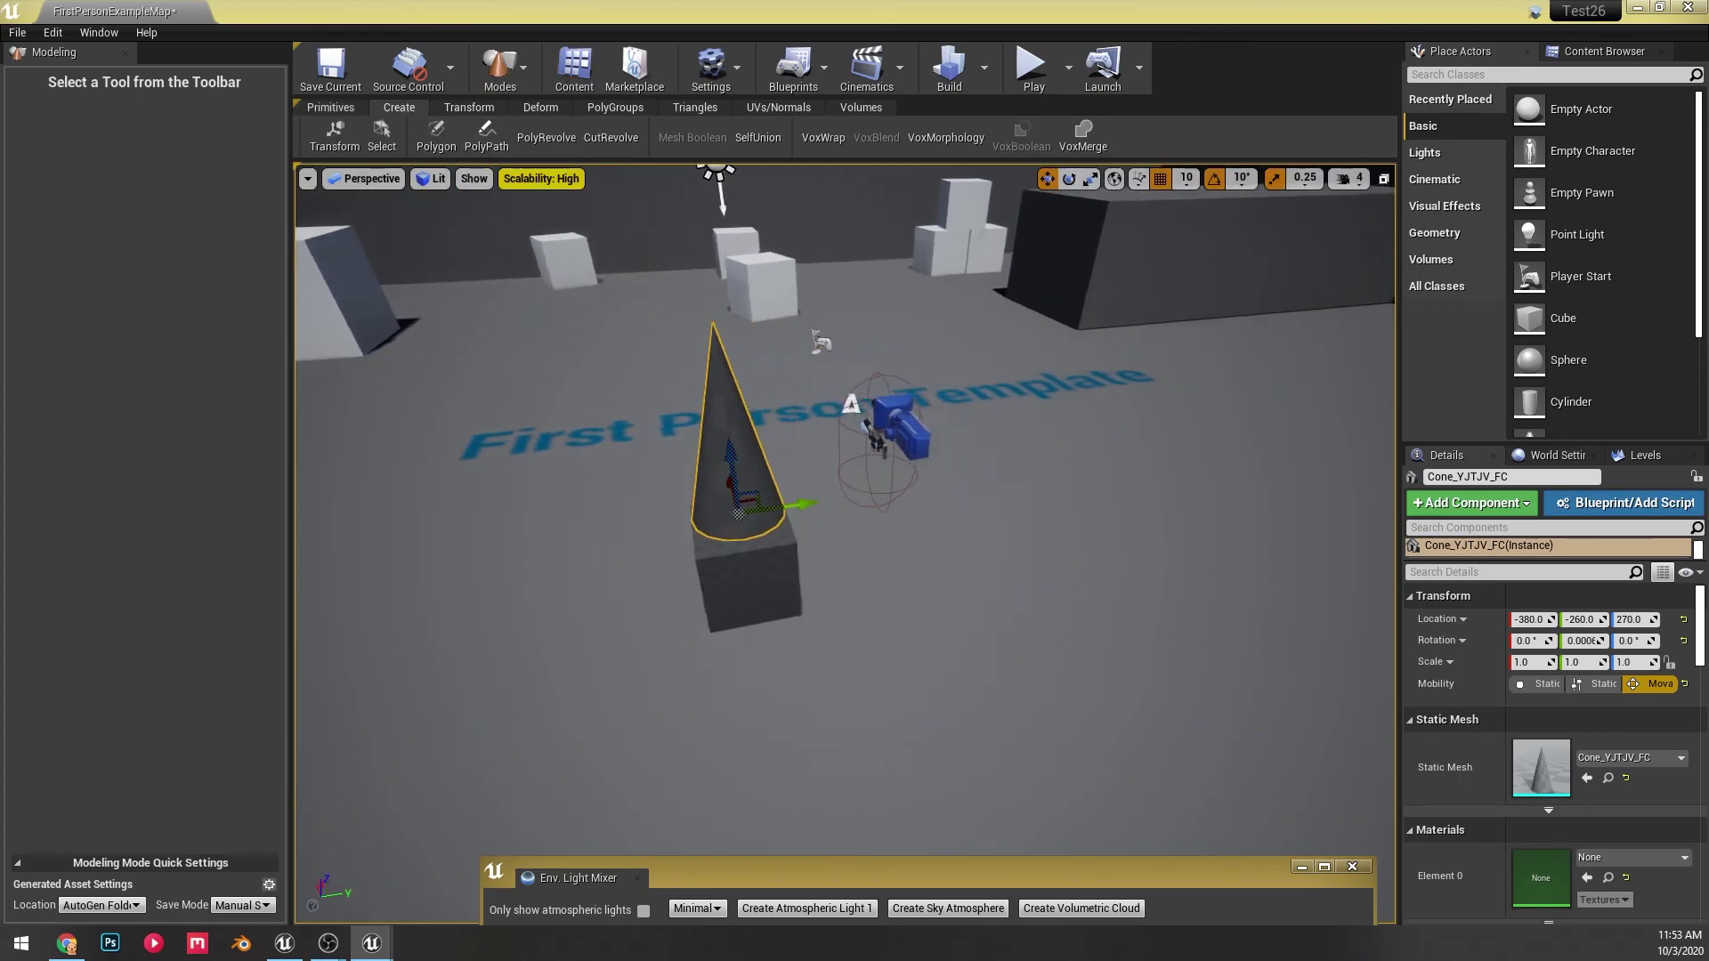
{"action": "left_click", "coordinate": [540, 138]}
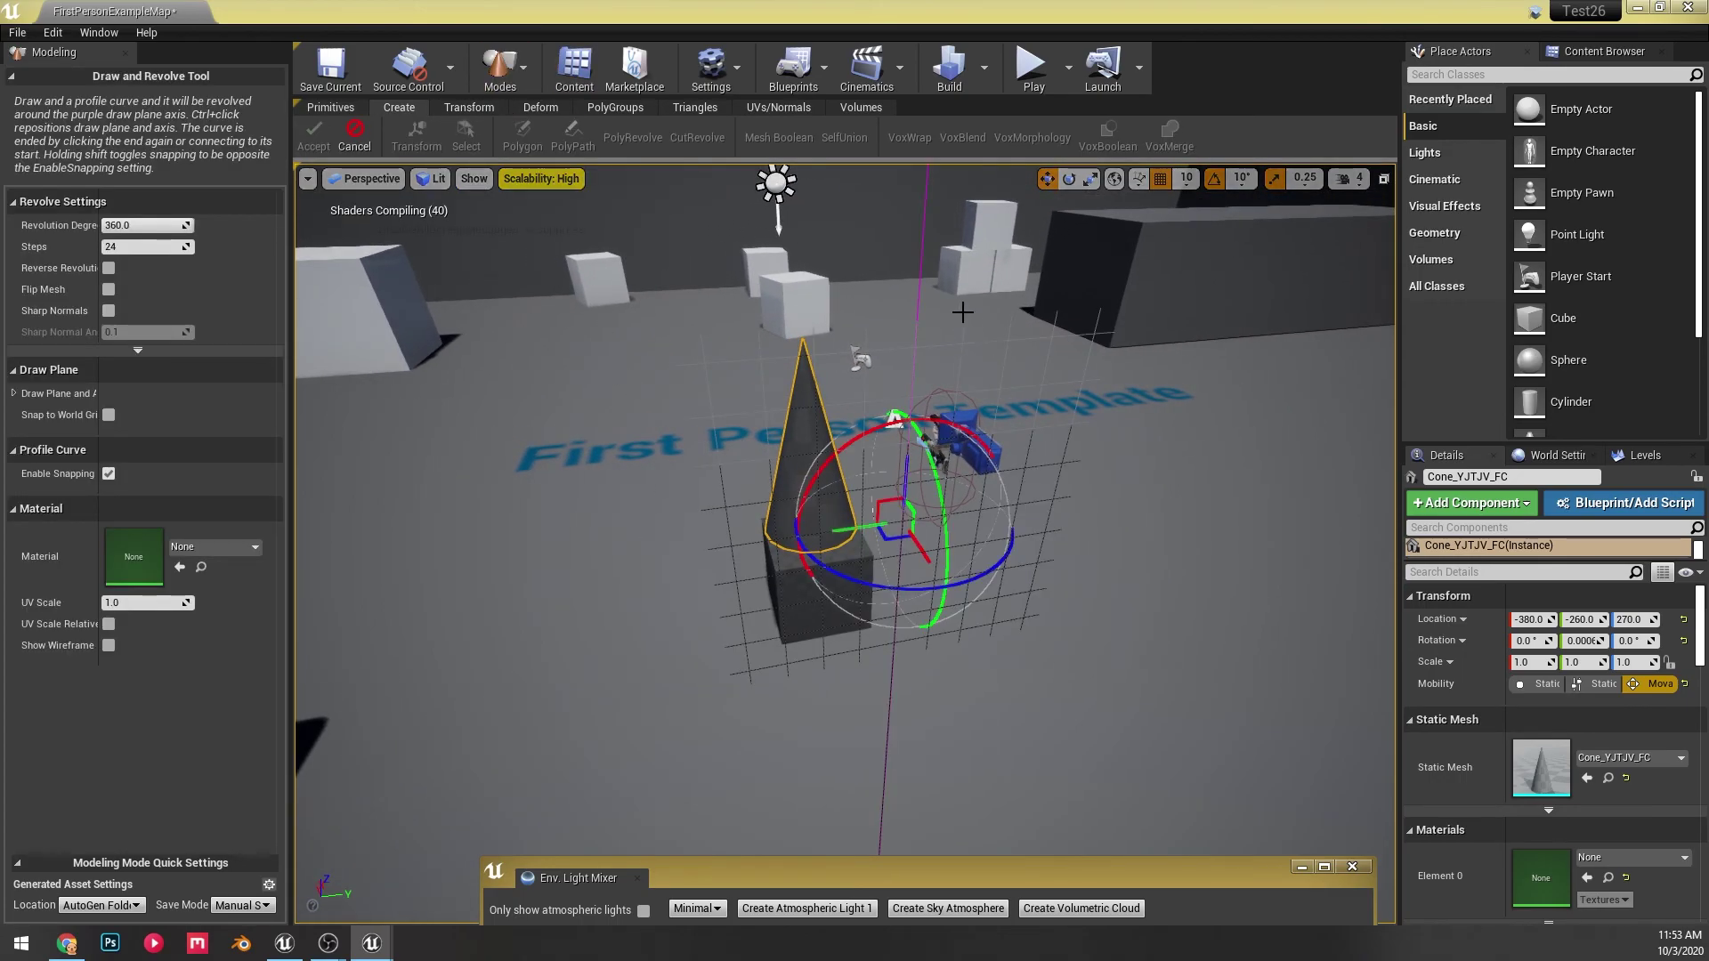
{"action": "right_click_drag", "start_coordinate": [875, 268], "coordinate": [886, 211]}
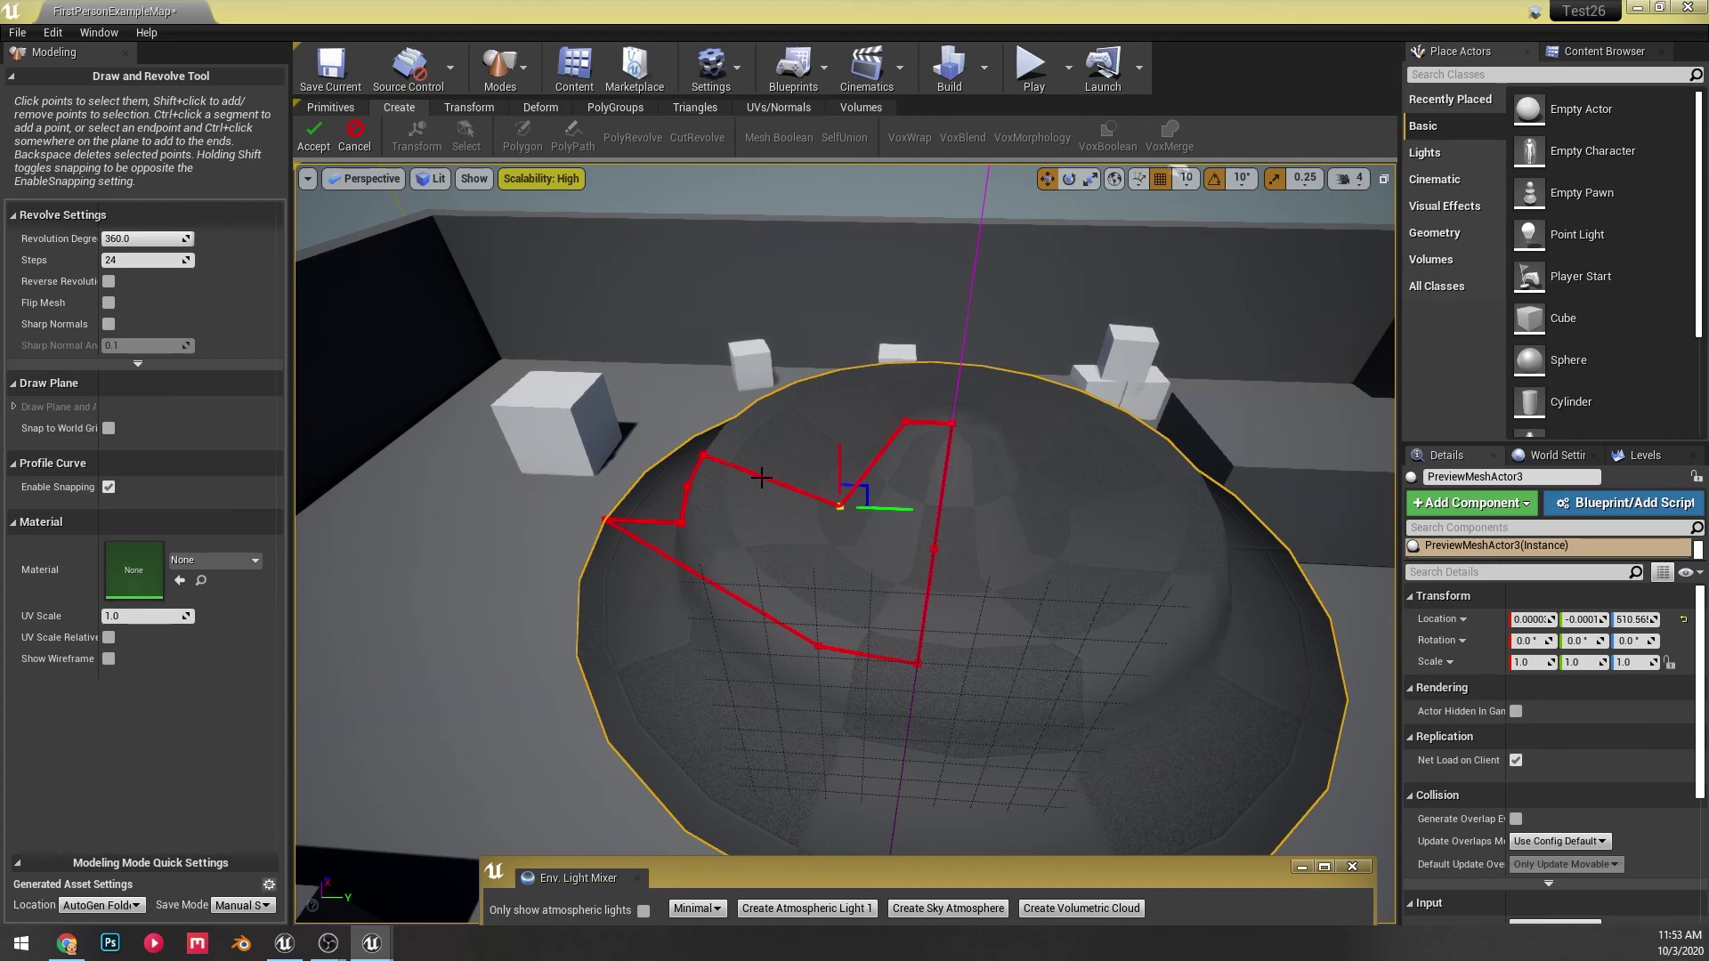
- Reshape the upper points of the revolve profile into a smoother saucer outline and accept the revolved mesh
{"action": "left_click_drag", "start_coordinate": [706, 454], "coordinate": [821, 498]}
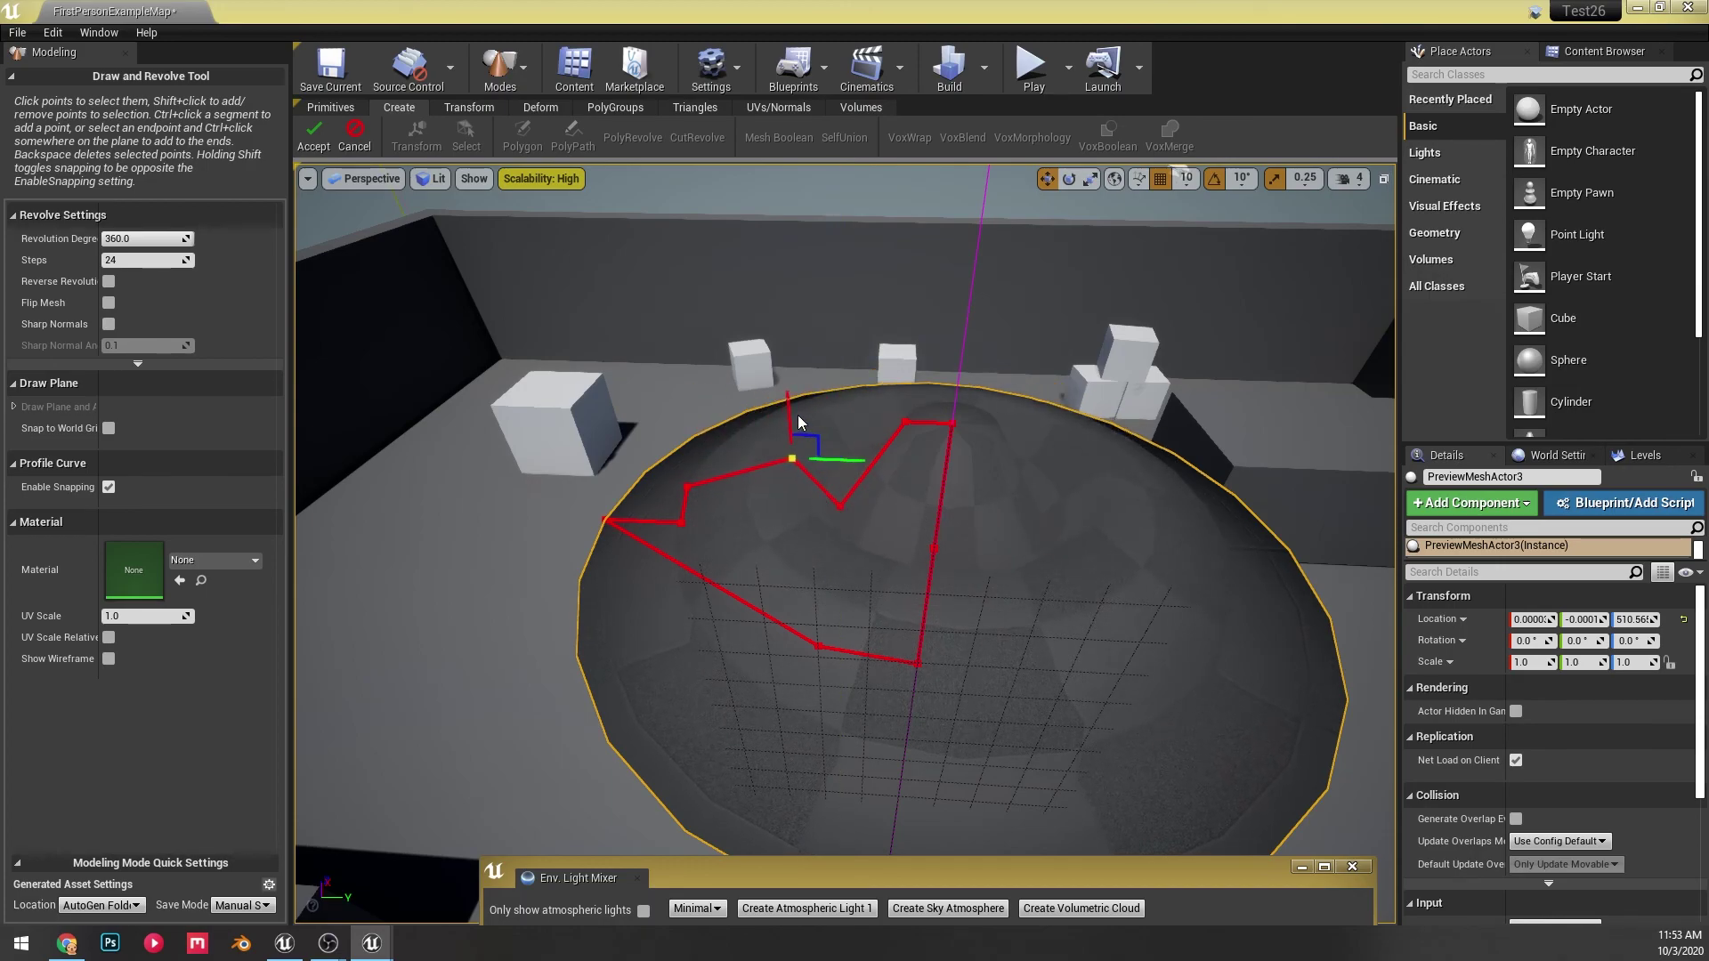
{"action": "left_click_drag", "start_coordinate": [790, 421], "coordinate": [692, 468]}
{"action": "right_click_drag", "start_coordinate": [692, 468], "coordinate": [692, 374]}
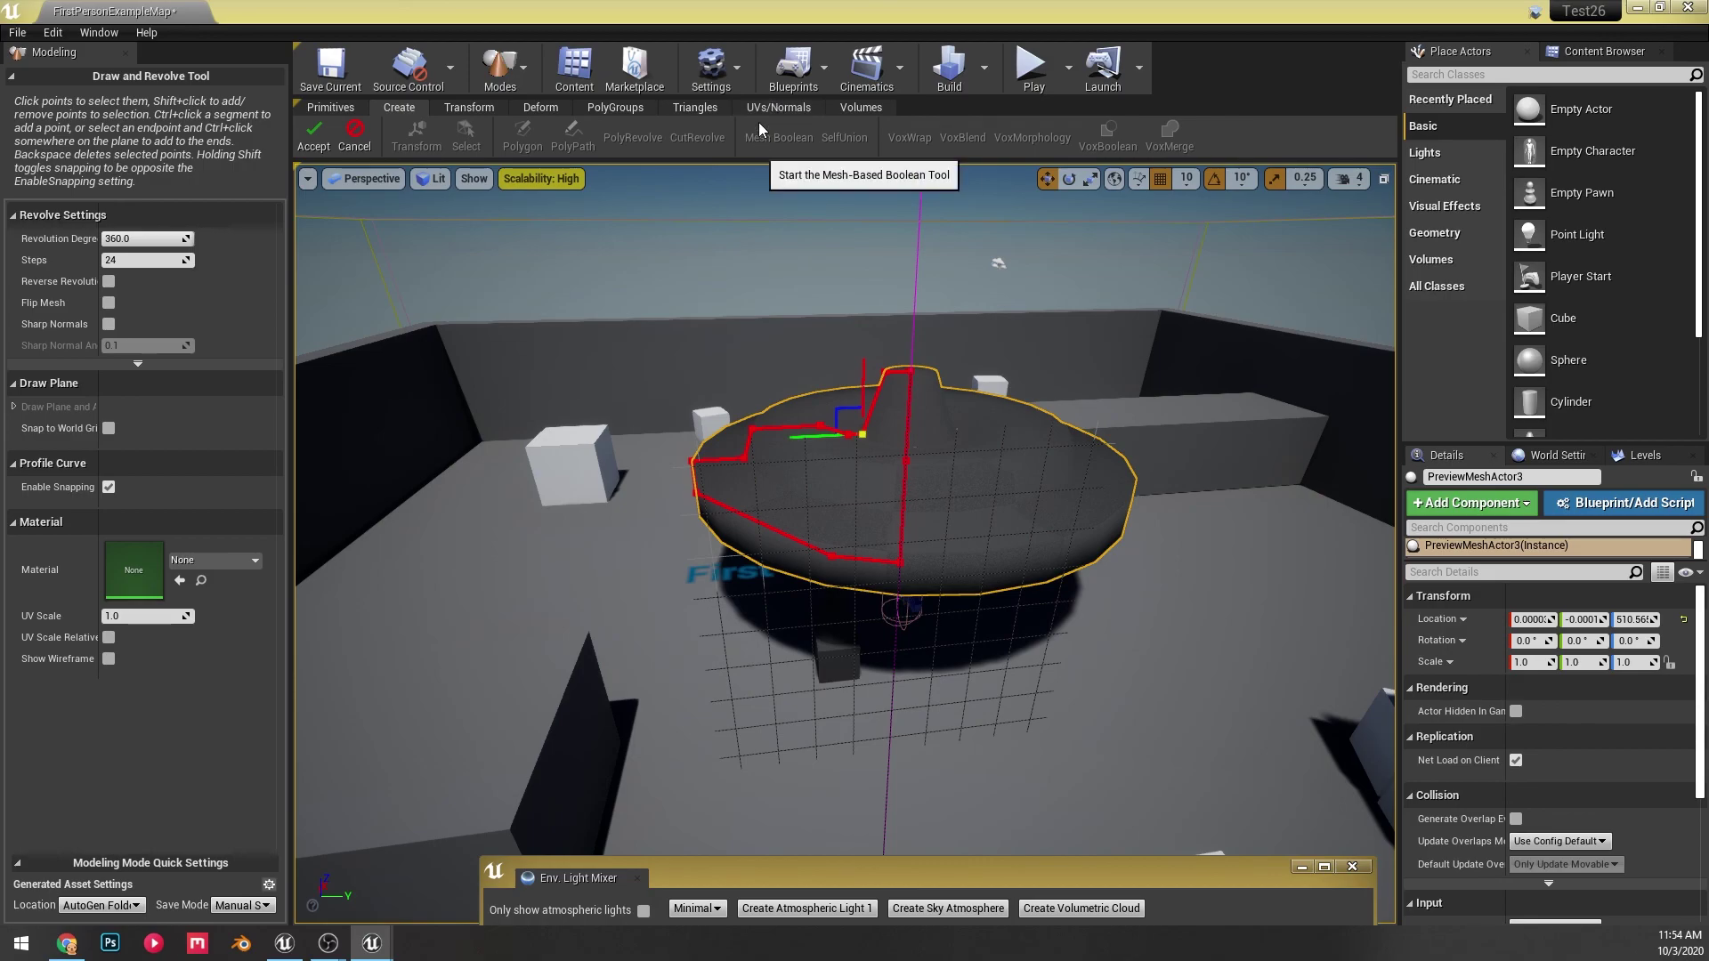
{"action": "left_click", "coordinate": [314, 136]}
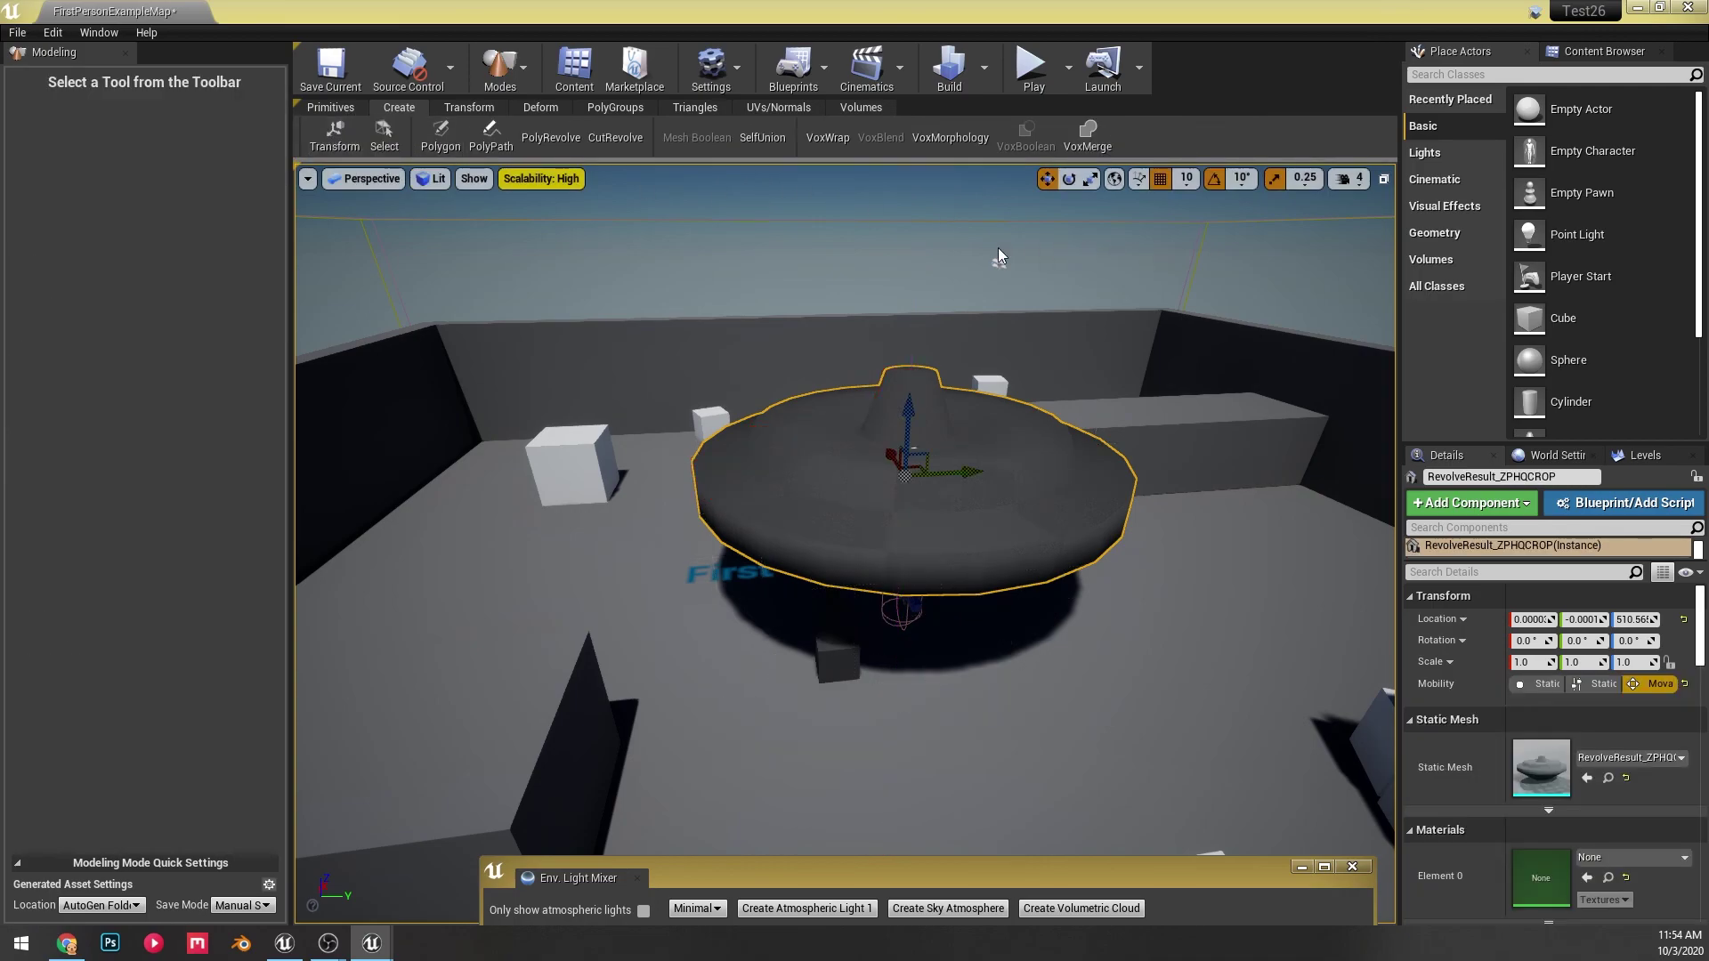